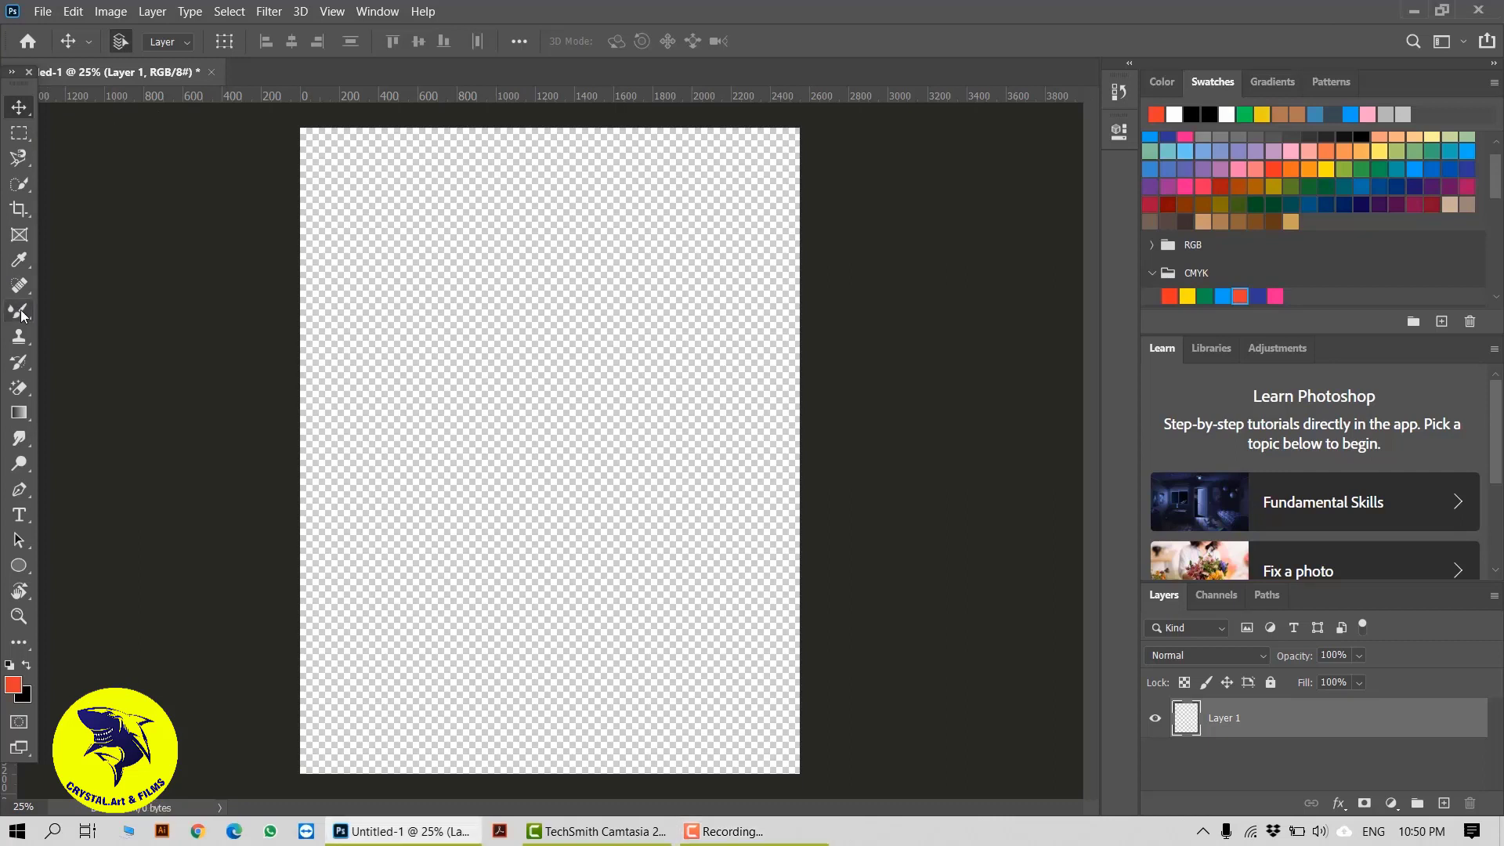
# Step: Switch from the Mixer Brush to the Brush tool and reduce its size to 88 px
pyautogui.click(19, 310)
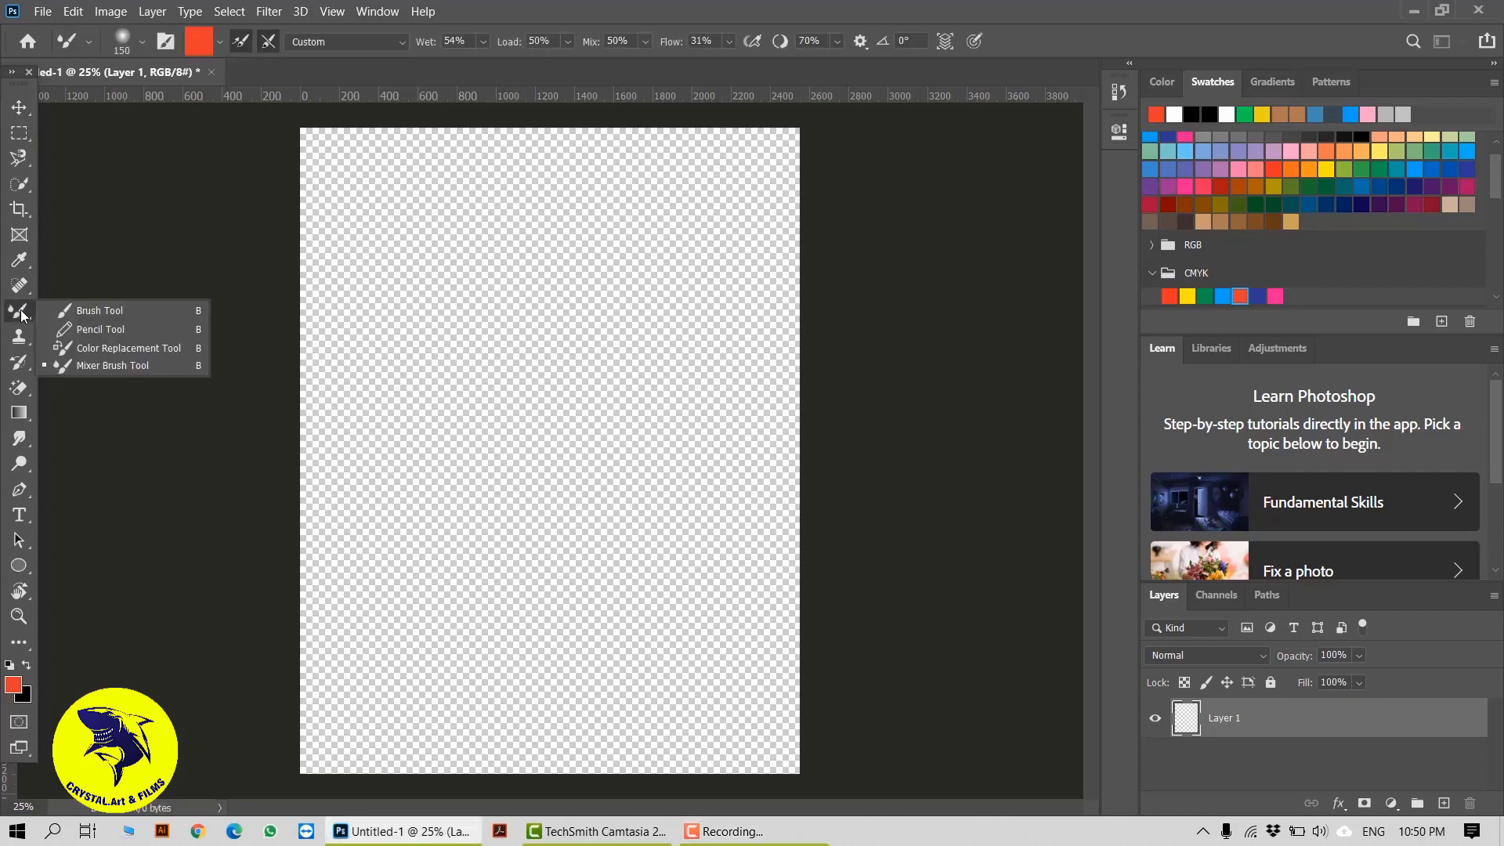
pyautogui.click(101, 311)
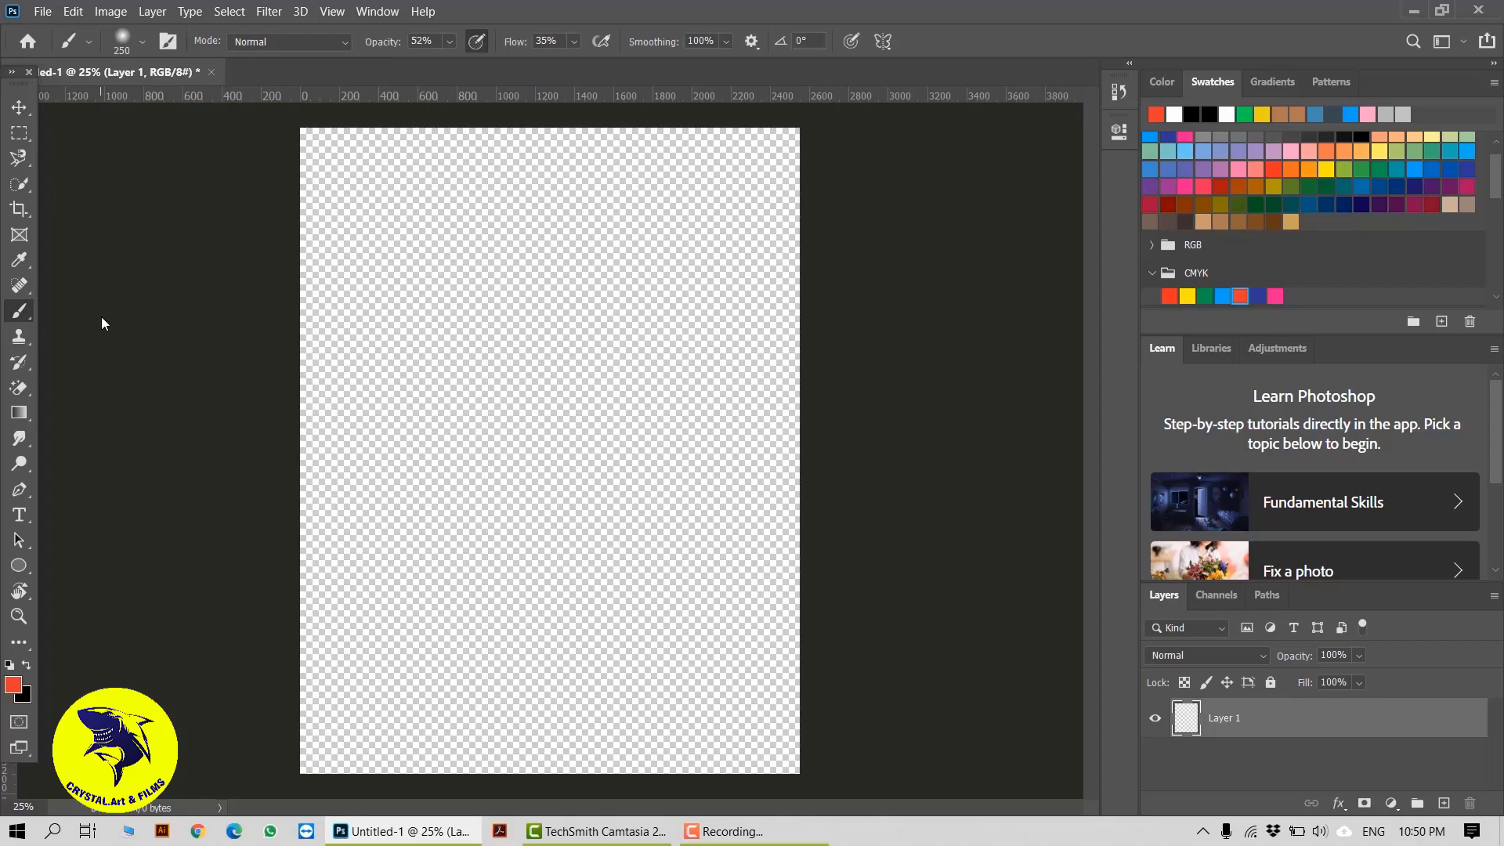
pyautogui.click(148, 42)
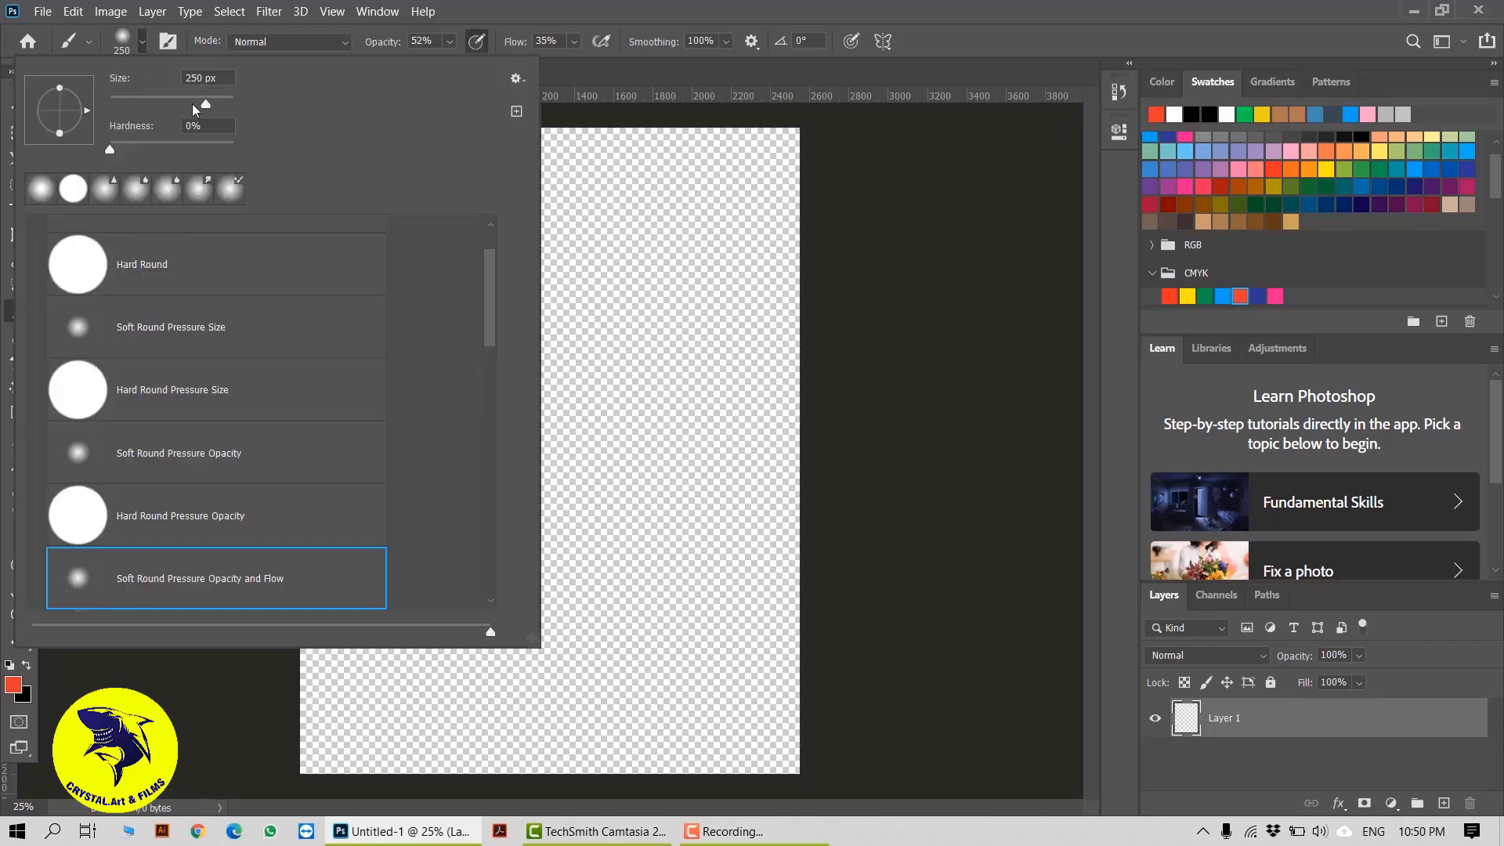
pyautogui.moveTo(210, 110); pyautogui.dragTo(165, 106)
# Step: Browse the brush presets, choose the 008_Explosion brush, and switch to the recently used soft round brush at 1546 px
pyautogui.scroll(-2, 117, 333)
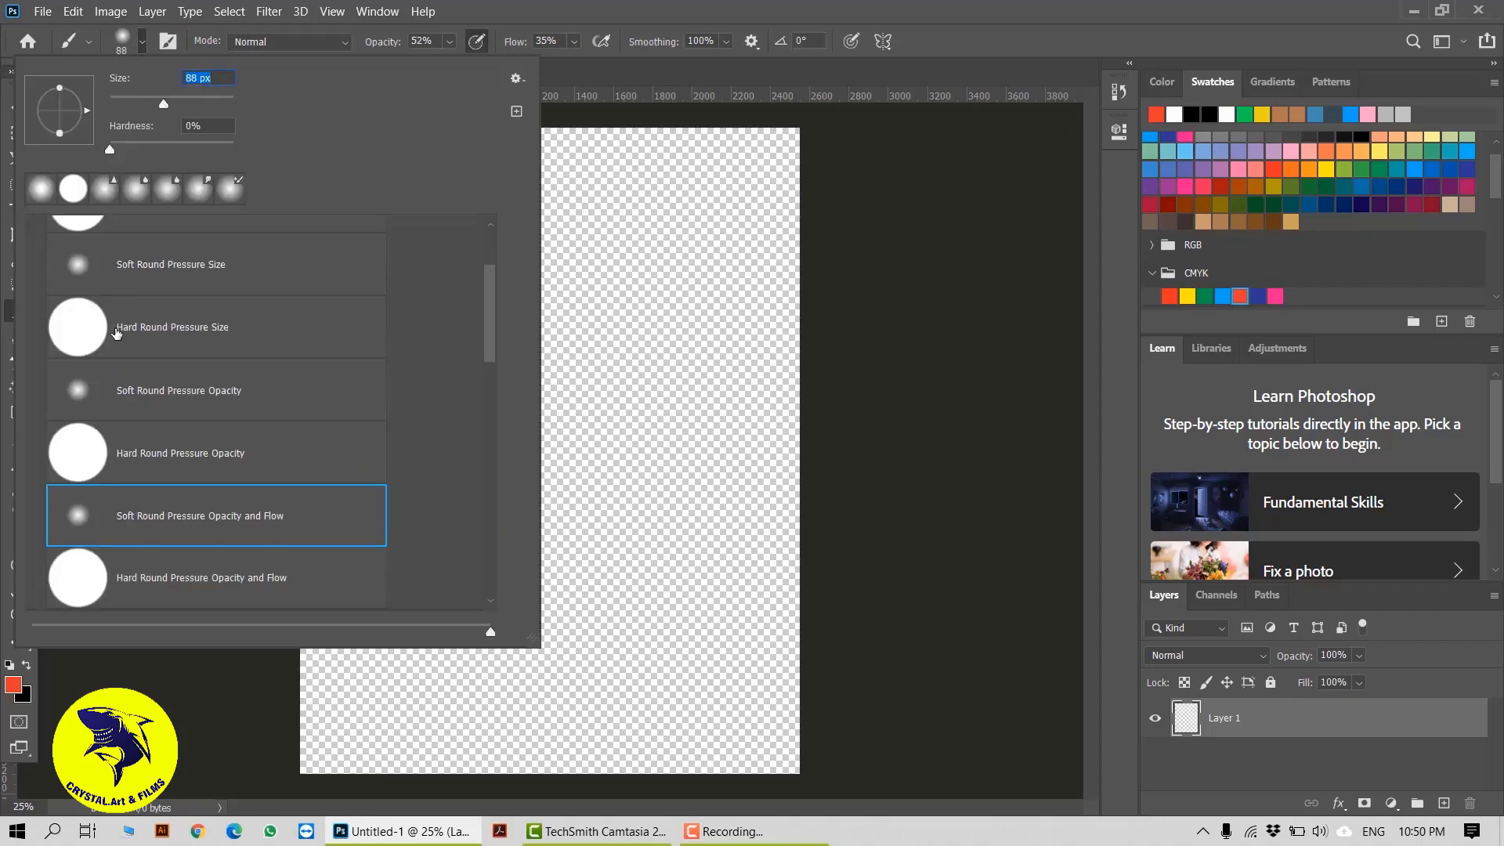
pyautogui.scroll(-3, 174, 472)
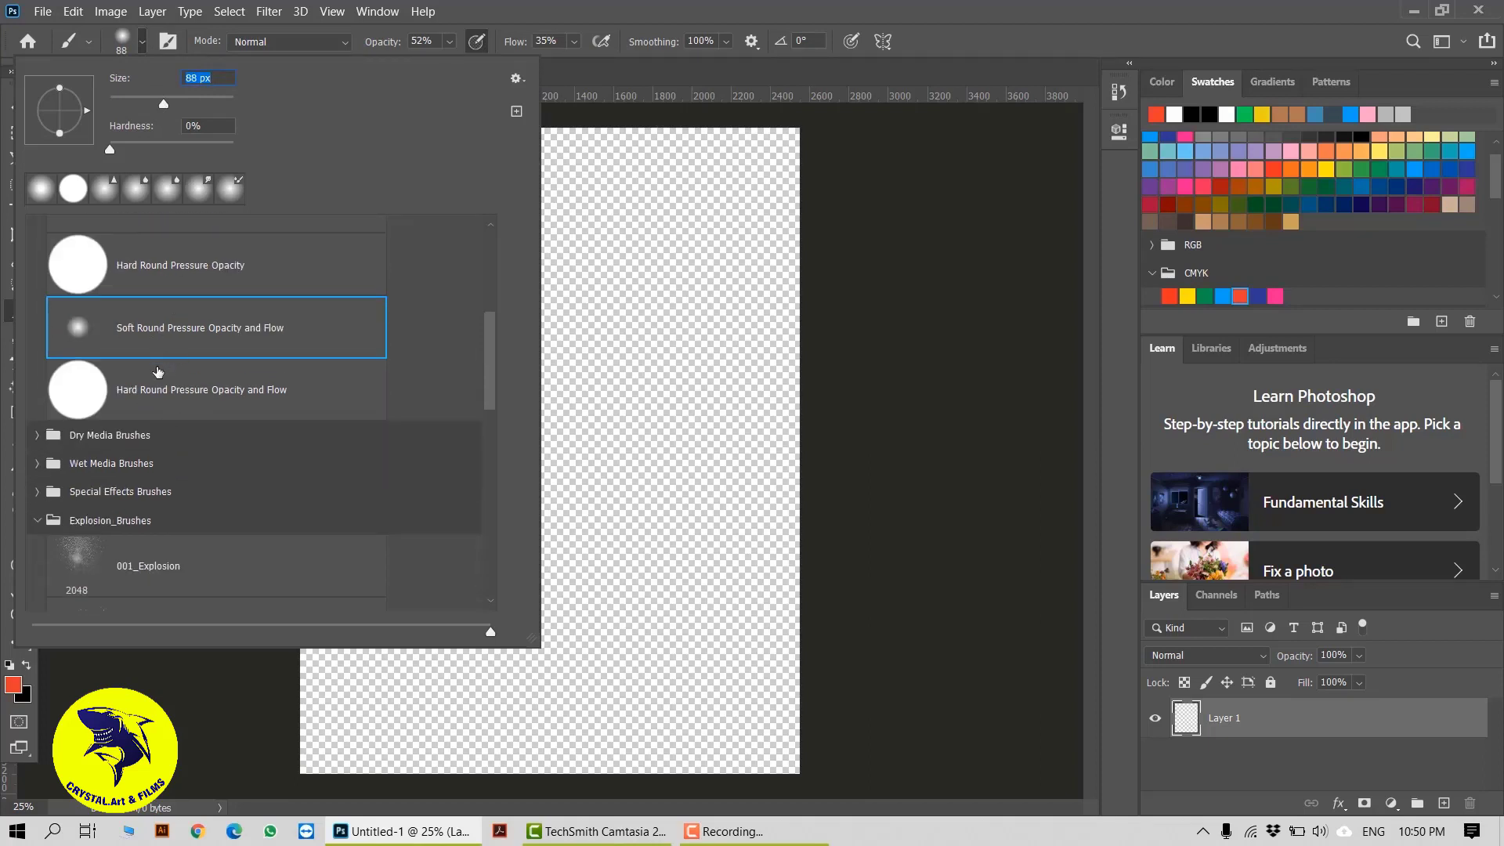
pyautogui.scroll(-6, 196, 497)
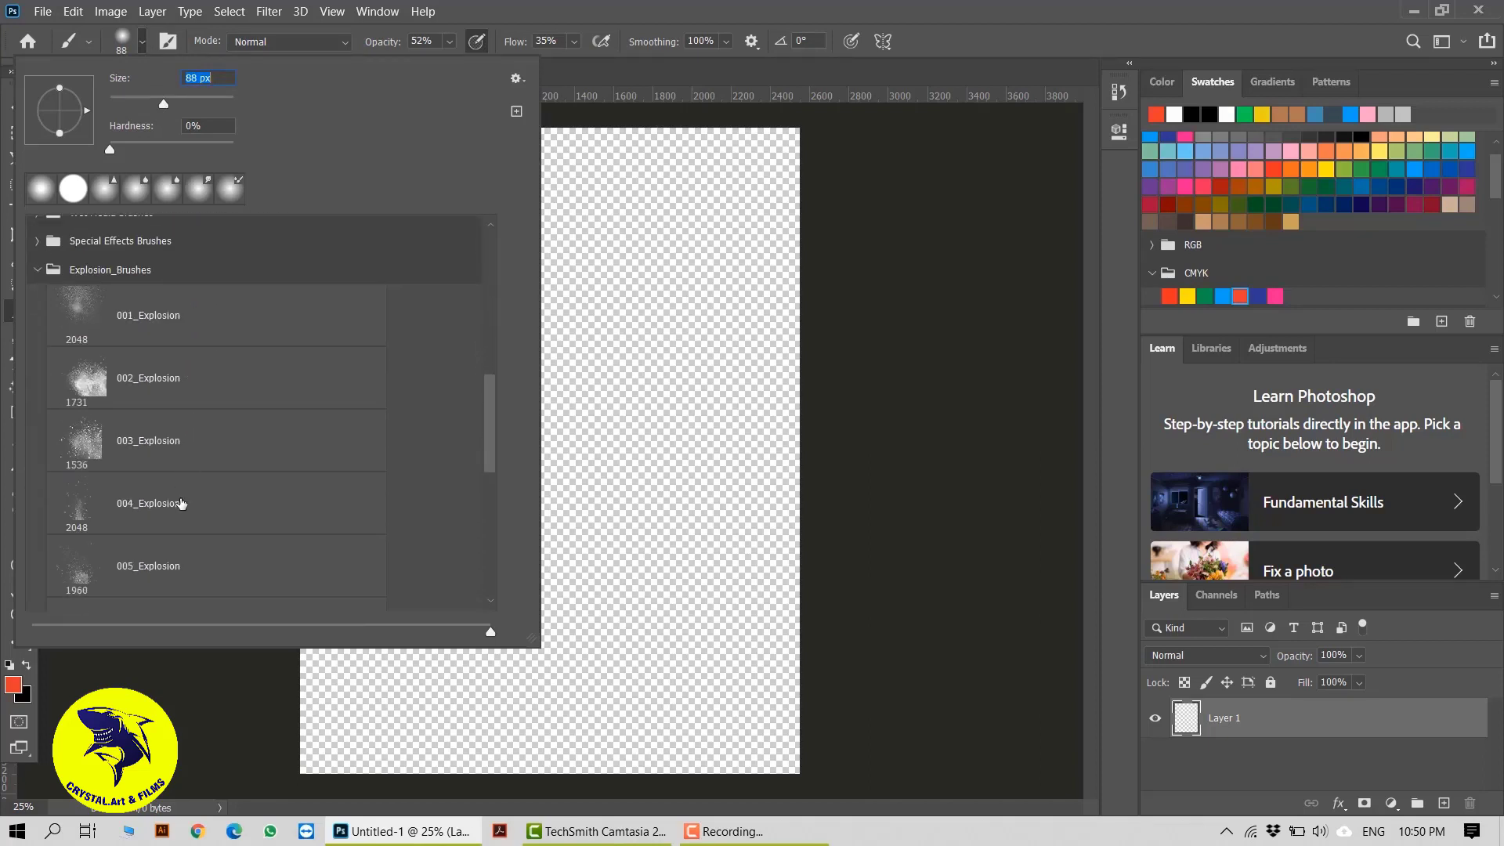
pyautogui.scroll(-5, 179, 509)
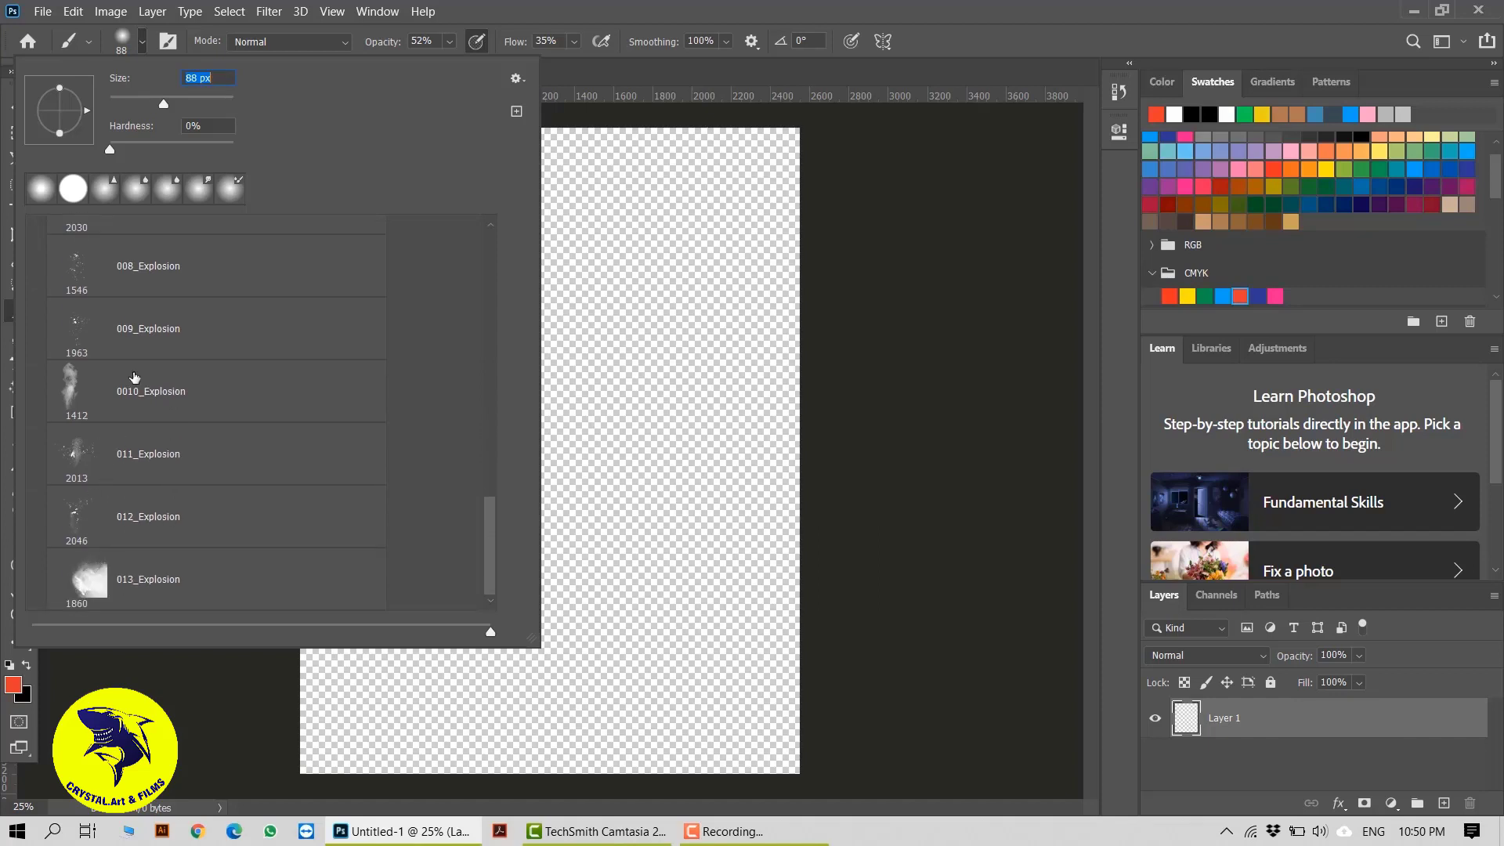
pyautogui.click(132, 374)
pyautogui.click(138, 293)
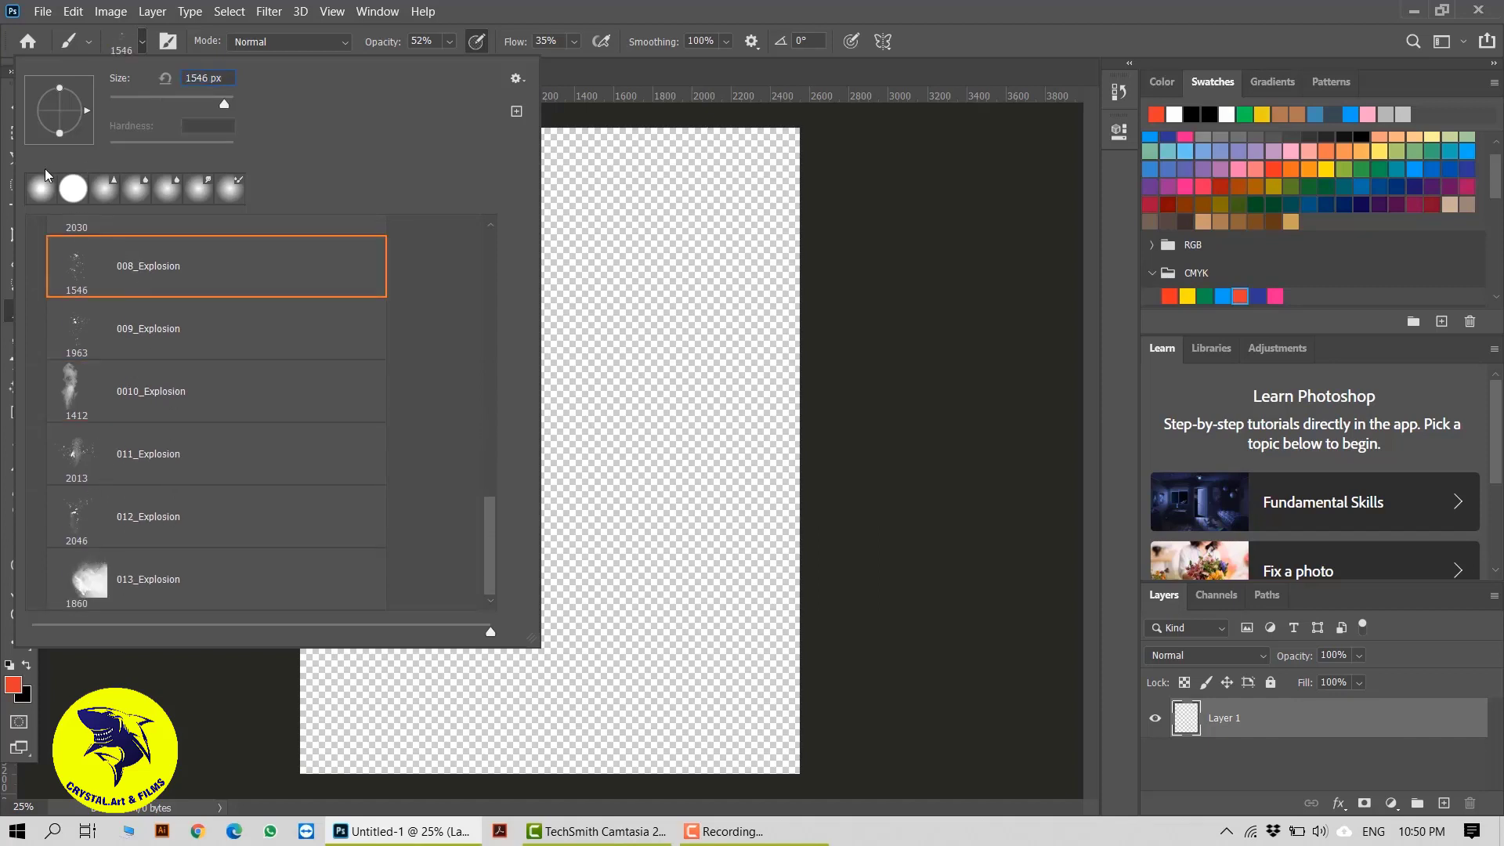
pyautogui.click(43, 188)
pyautogui.click(604, 8)
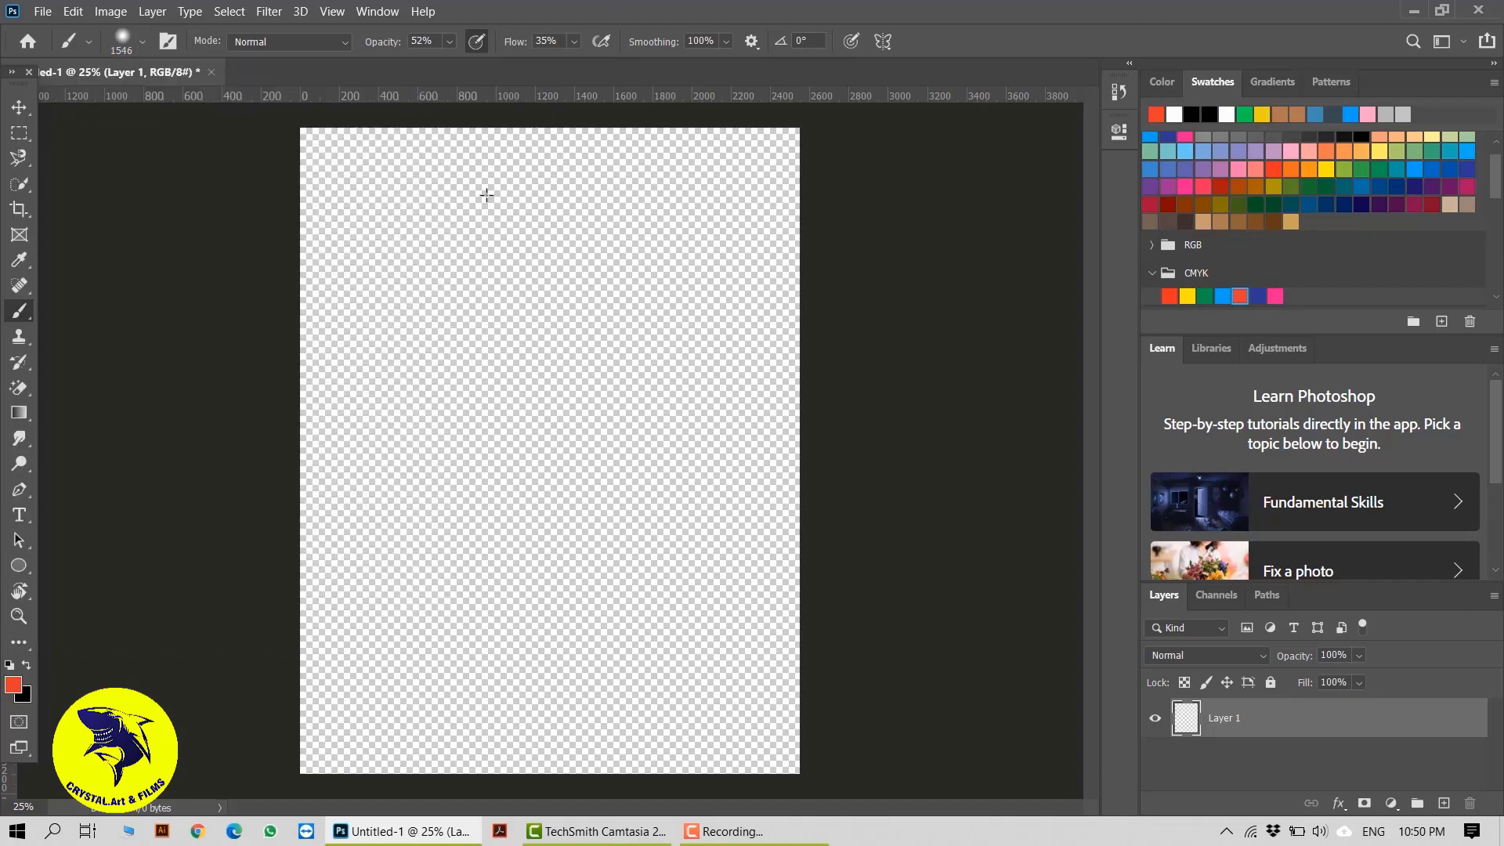
# Step: Paint large soft orange-red strokes from the upper canvas down to its bottom edge, and undo all of them
pyautogui.moveTo(473, 289)
pyautogui.mouseDown()
pyautogui.moveTo(571, 402)
pyautogui.moveTo(519, 496)
pyautogui.moveTo(616, 534)
pyautogui.moveTo(713, 463)
pyautogui.moveTo(549, 655)
pyautogui.moveTo(306, 567)
pyautogui.mouseUp()
pyautogui.moveTo(544, 681)
pyautogui.mouseDown()
pyautogui.moveTo(726, 722)
pyautogui.moveTo(773, 683)
pyautogui.moveTo(755, 592)
pyautogui.moveTo(778, 155)
pyautogui.moveTo(615, 102)
pyautogui.moveTo(408, 183)
pyautogui.moveTo(382, 662)
pyautogui.moveTo(839, 546)
pyautogui.moveTo(101, 559)
pyautogui.moveTo(223, 671)
pyautogui.moveTo(371, 679)
pyautogui.moveTo(354, 749)
pyautogui.moveTo(849, 773)
pyautogui.mouseUp()
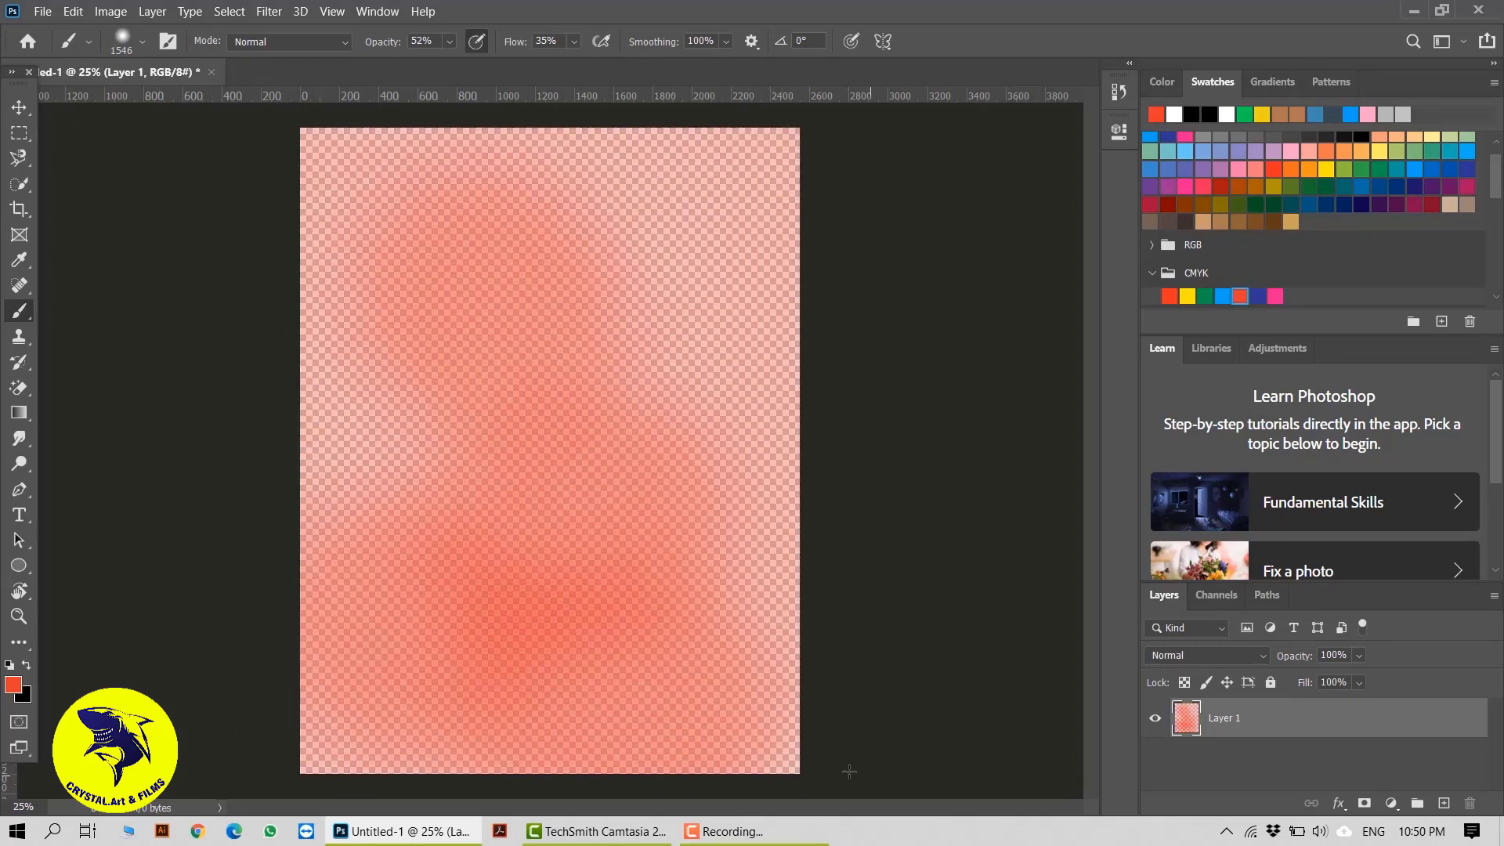
pyautogui.hotkey('ctrl', 'z')
pyautogui.hotkey('ctrl', 'z')
pyautogui.hotkey('ctrl', 'z')
pyautogui.hotkey('ctrl', 'z')
pyautogui.hotkey('ctrl', 'z')
pyautogui.hotkey('ctrl', 'z')
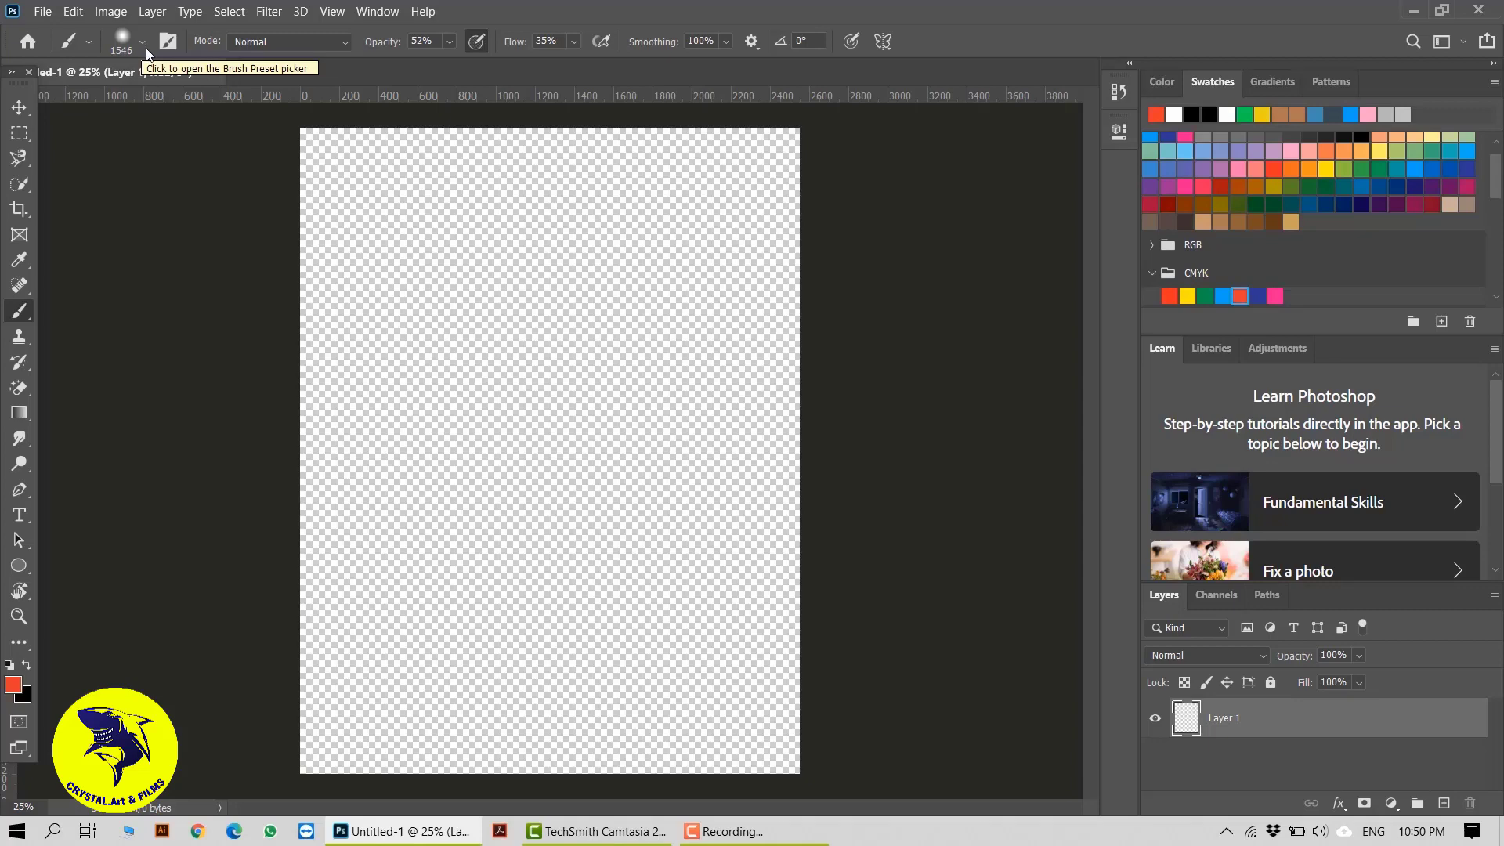
# Step: Reduce the brush size to 800 px and set its opacity to 13%
pyautogui.press('[')
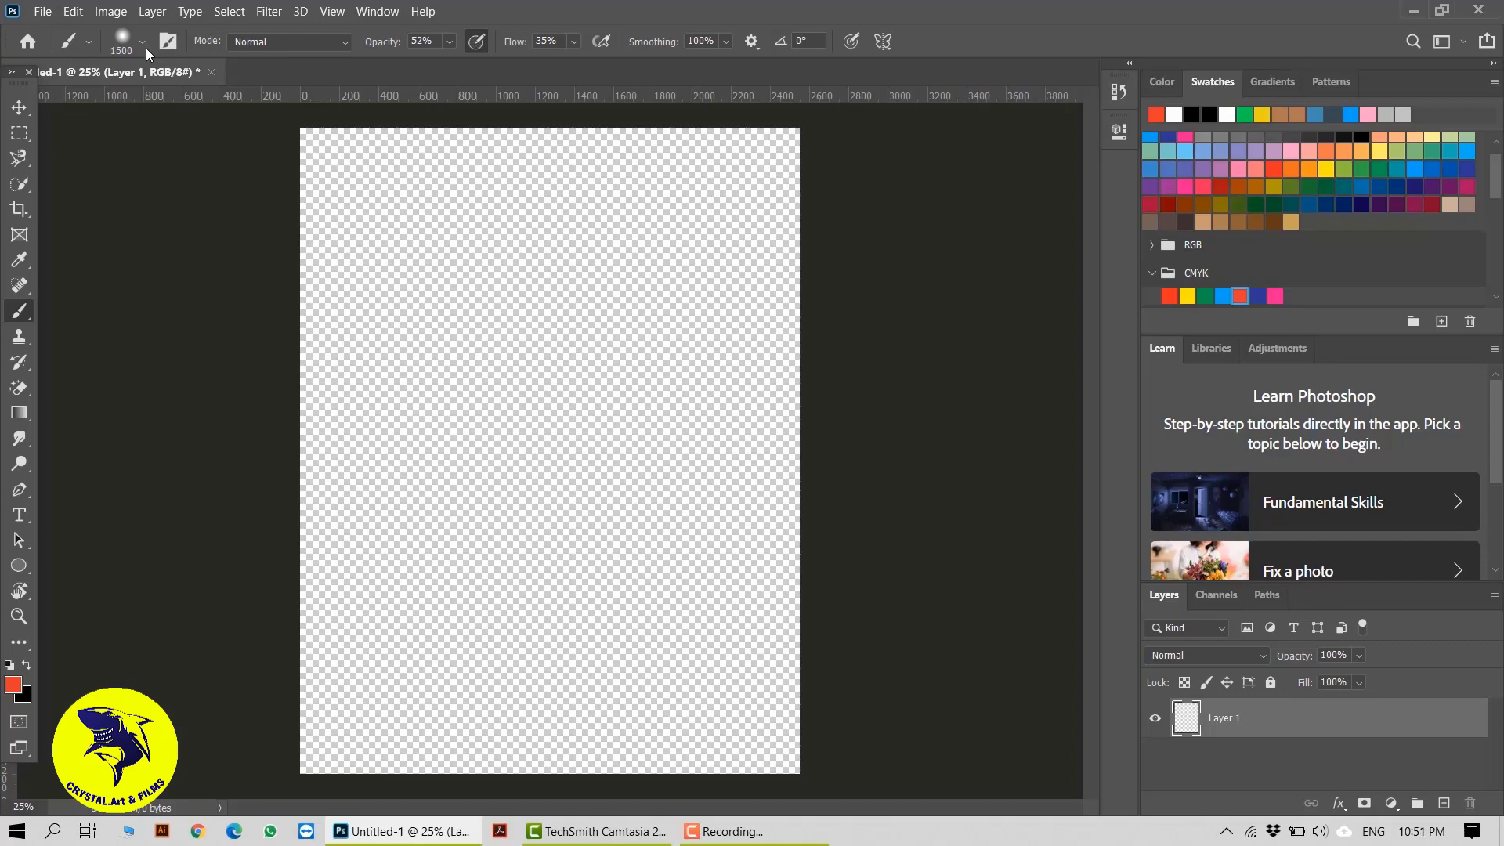
pyautogui.click(449, 41)
pyautogui.moveTo(441, 66); pyautogui.dragTo(423, 66)
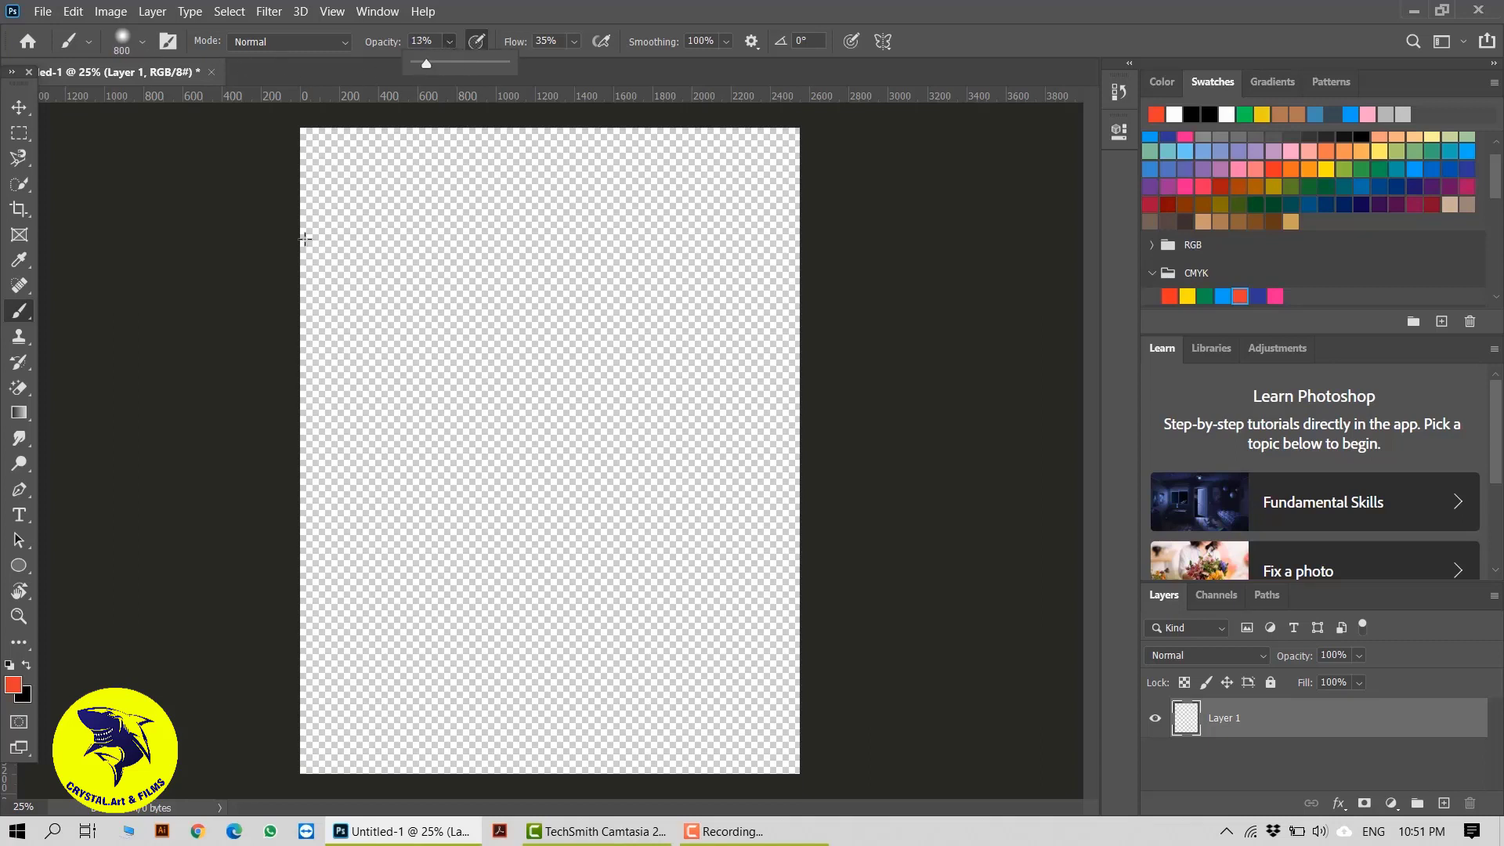
# Step: Paint a faint soft dab and a stroke across the upper part of the canvas, and undo the stroke
pyautogui.click(398, 229)
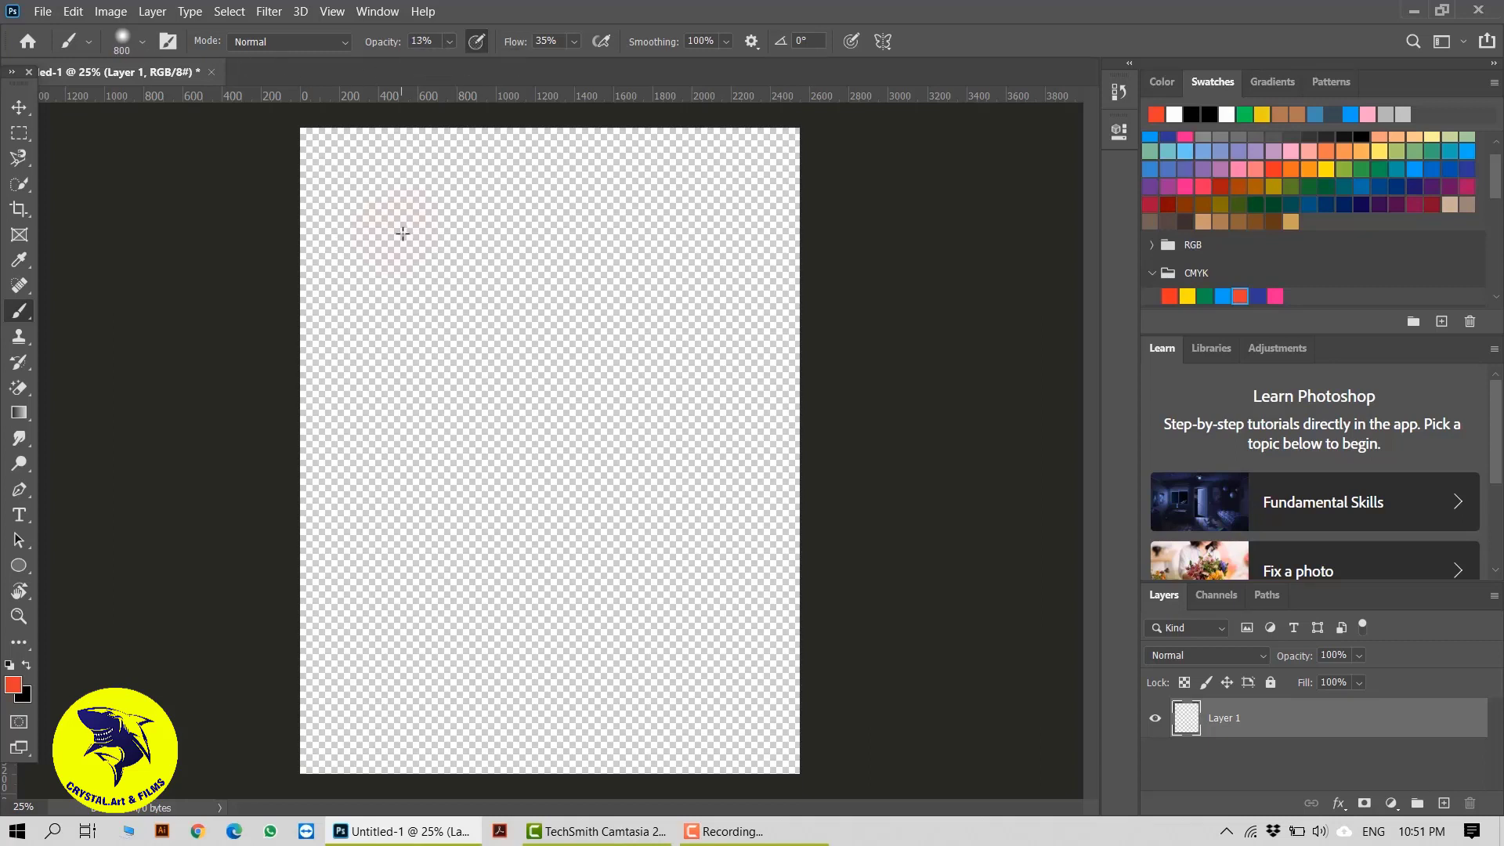
pyautogui.moveTo(403, 232); pyautogui.dragTo(789, 245)
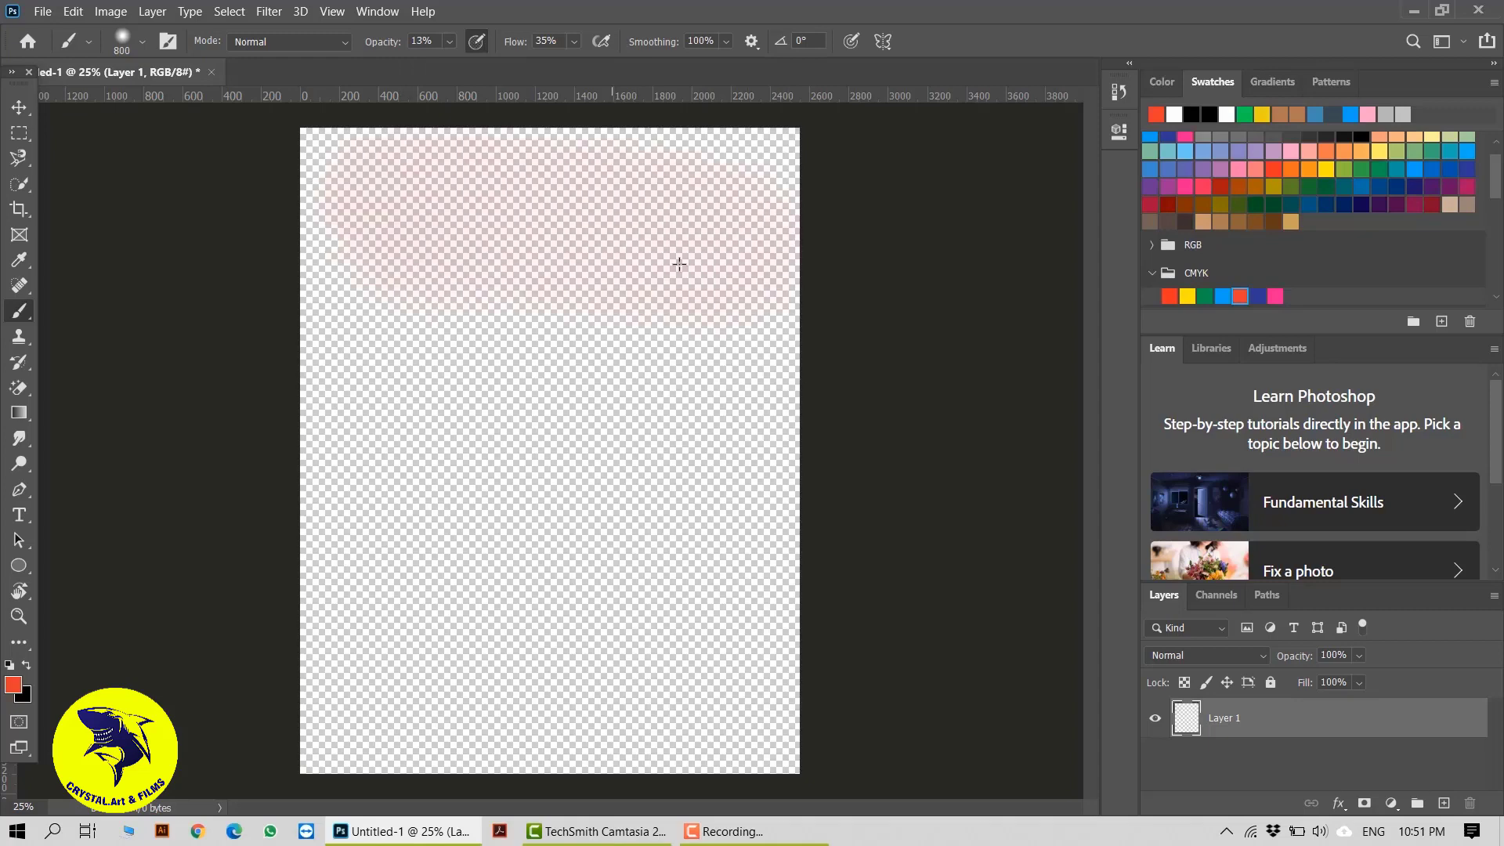
pyautogui.hotkey('ctrl', 'z')
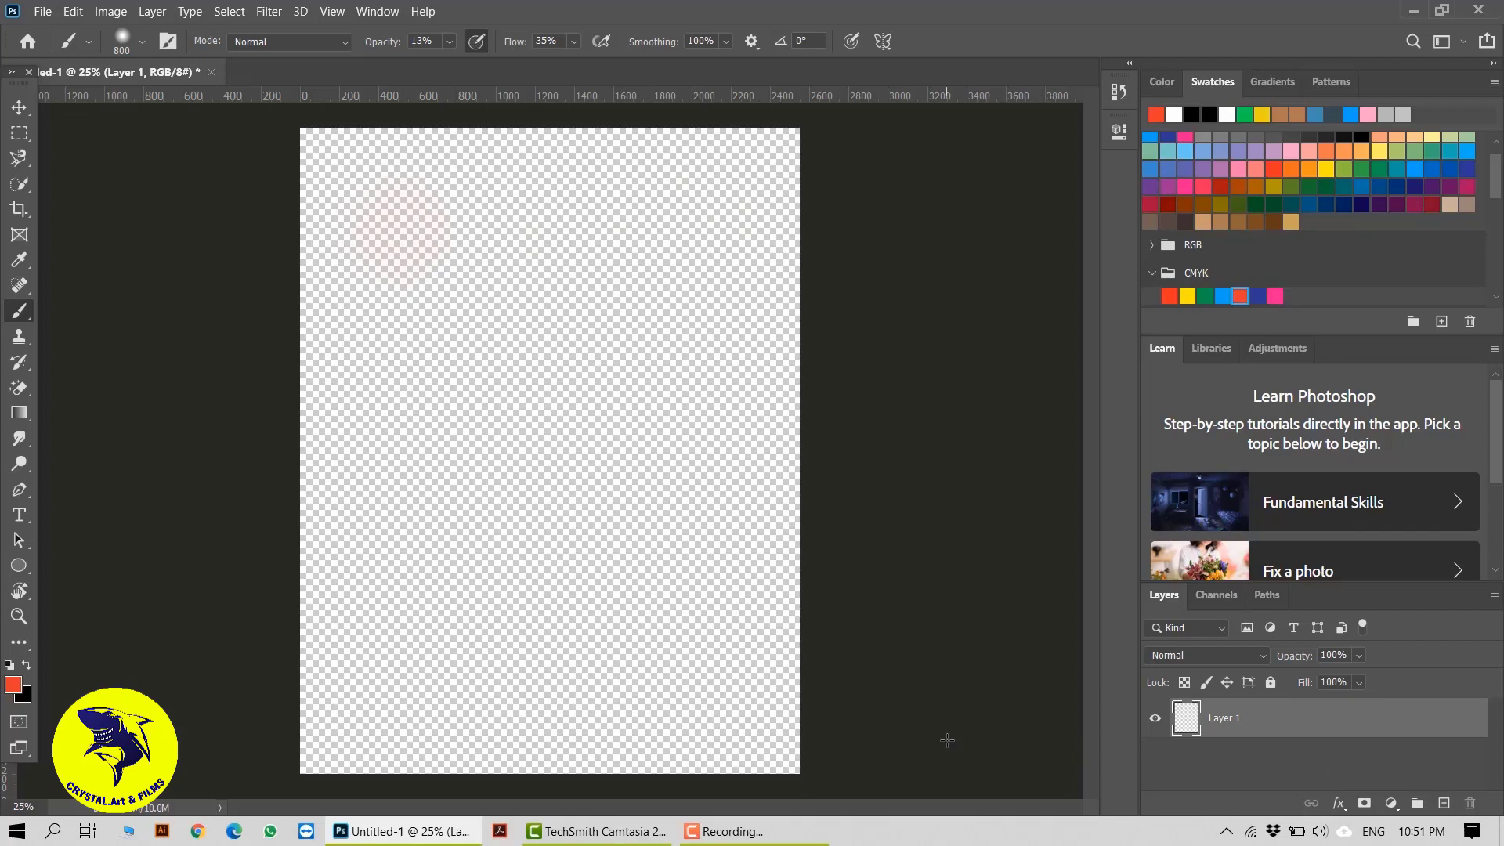
# Step: Fill Layer 1 with the black background color and refill it with the orange-red foreground color
pyautogui.hotkey('ctrl', 'BackSpace')
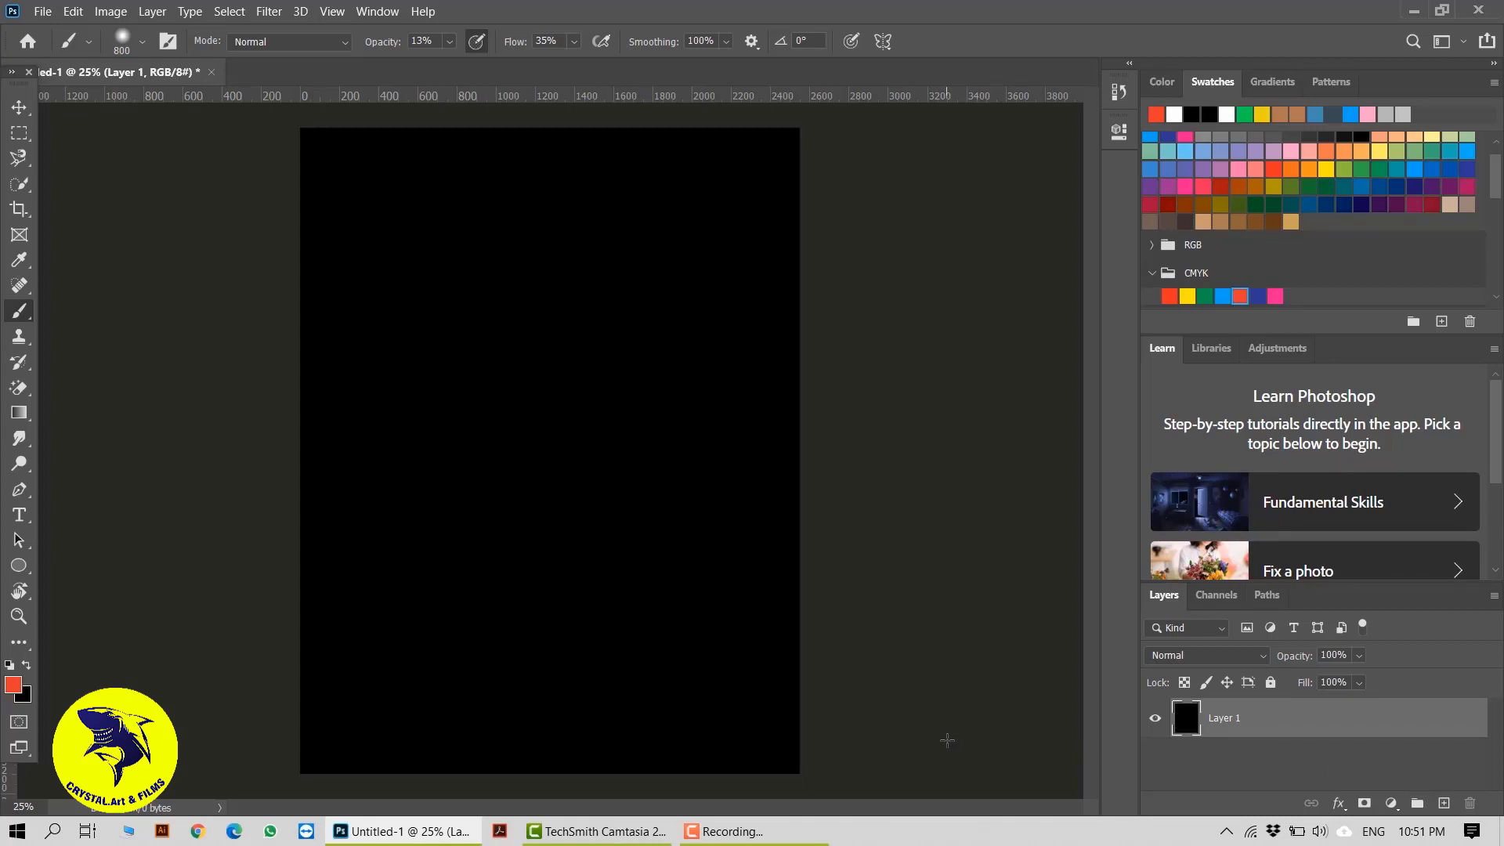
pyautogui.hotkey('alt', 'BackSpace')
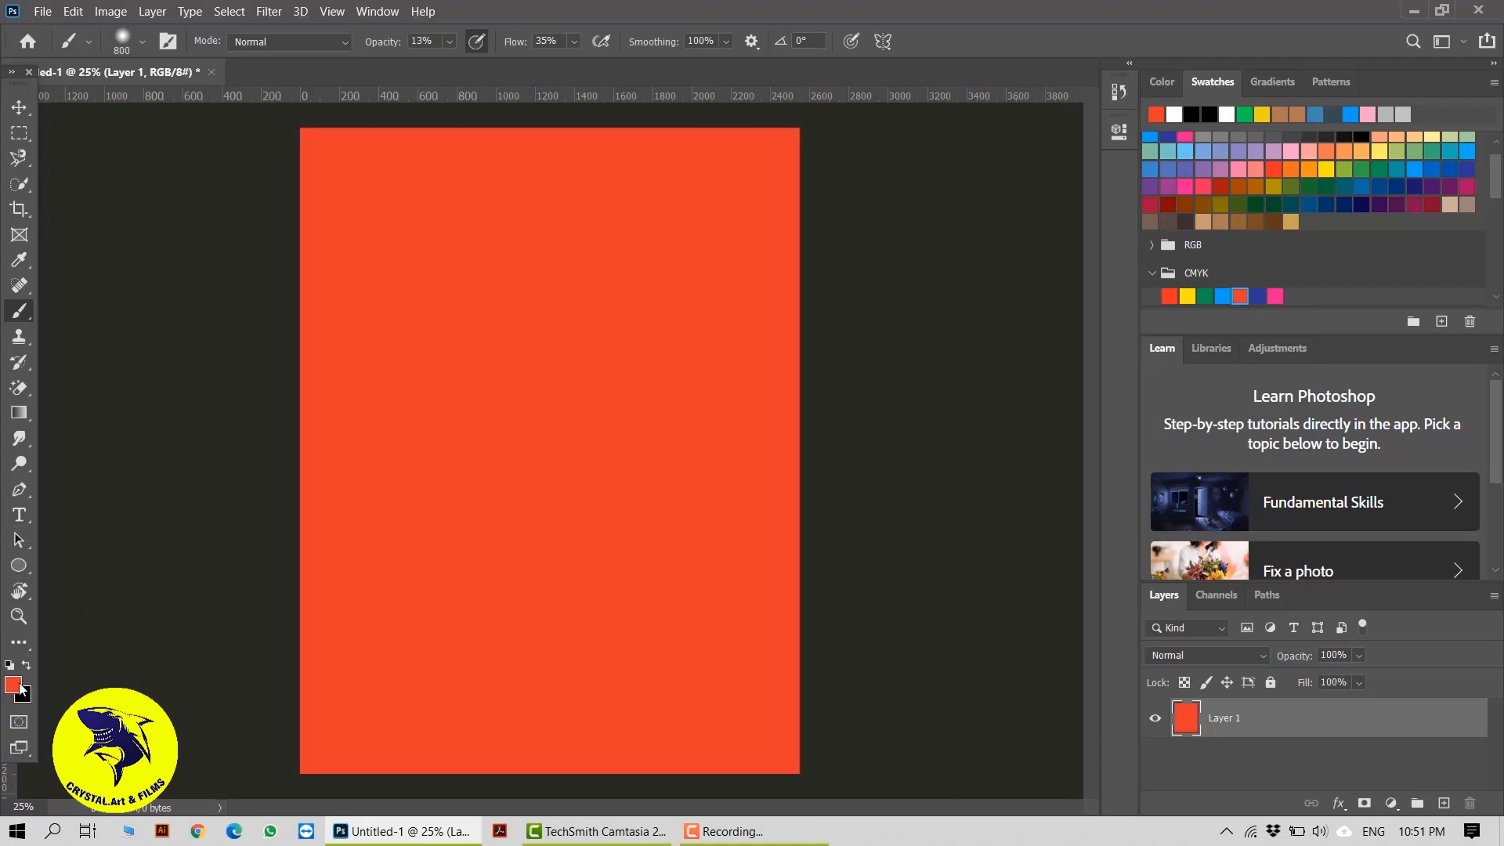
# Step: Set the foreground color to bright green (#99ff2d) and fill Layer 1 with it
pyautogui.click(14, 686)
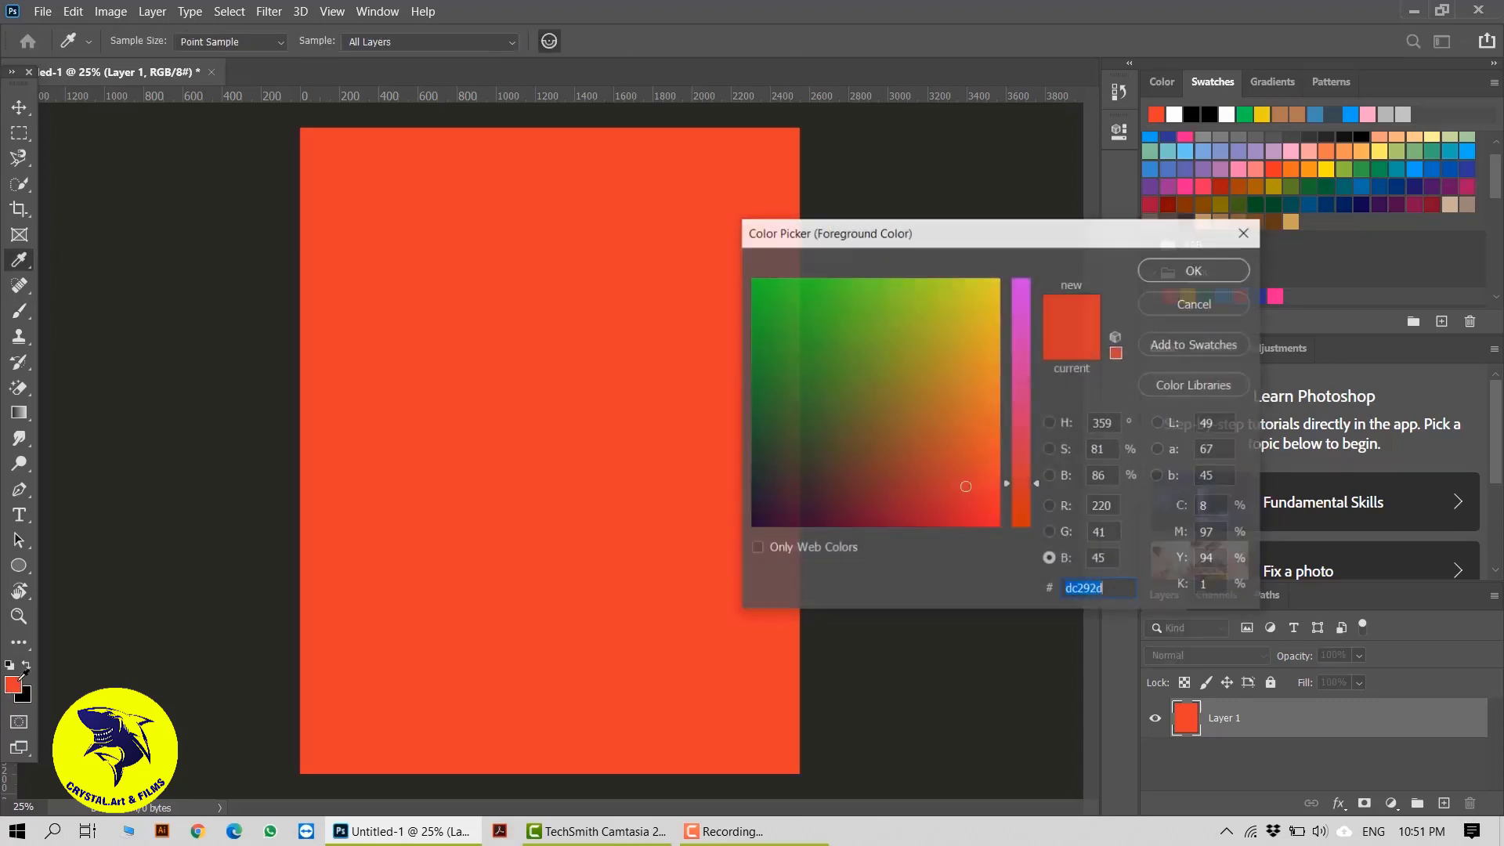
pyautogui.click(899, 279)
pyautogui.click(1220, 271)
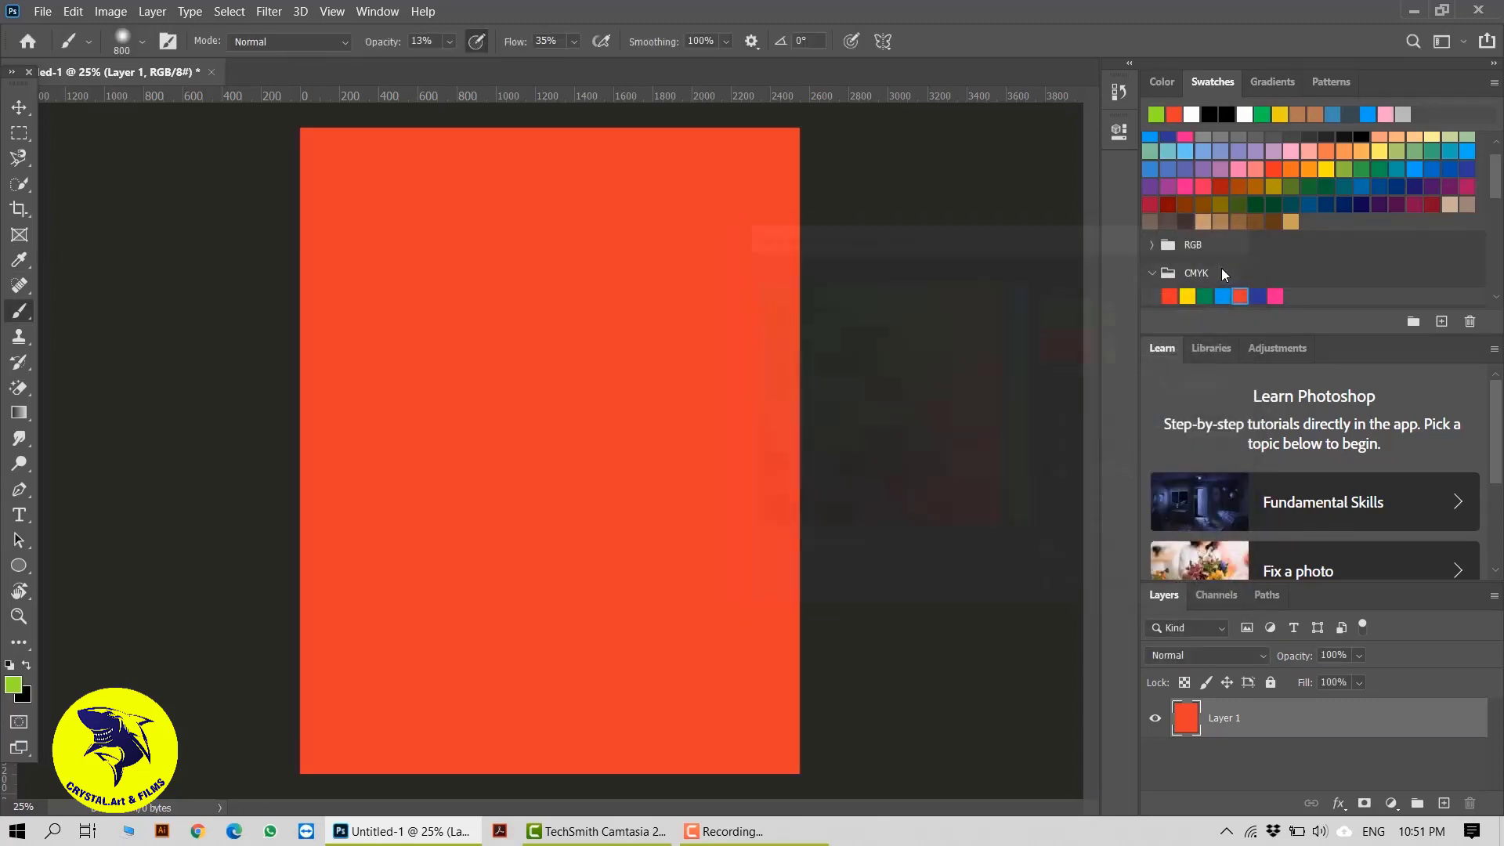
pyautogui.hotkey('alt', 'BackSpace')
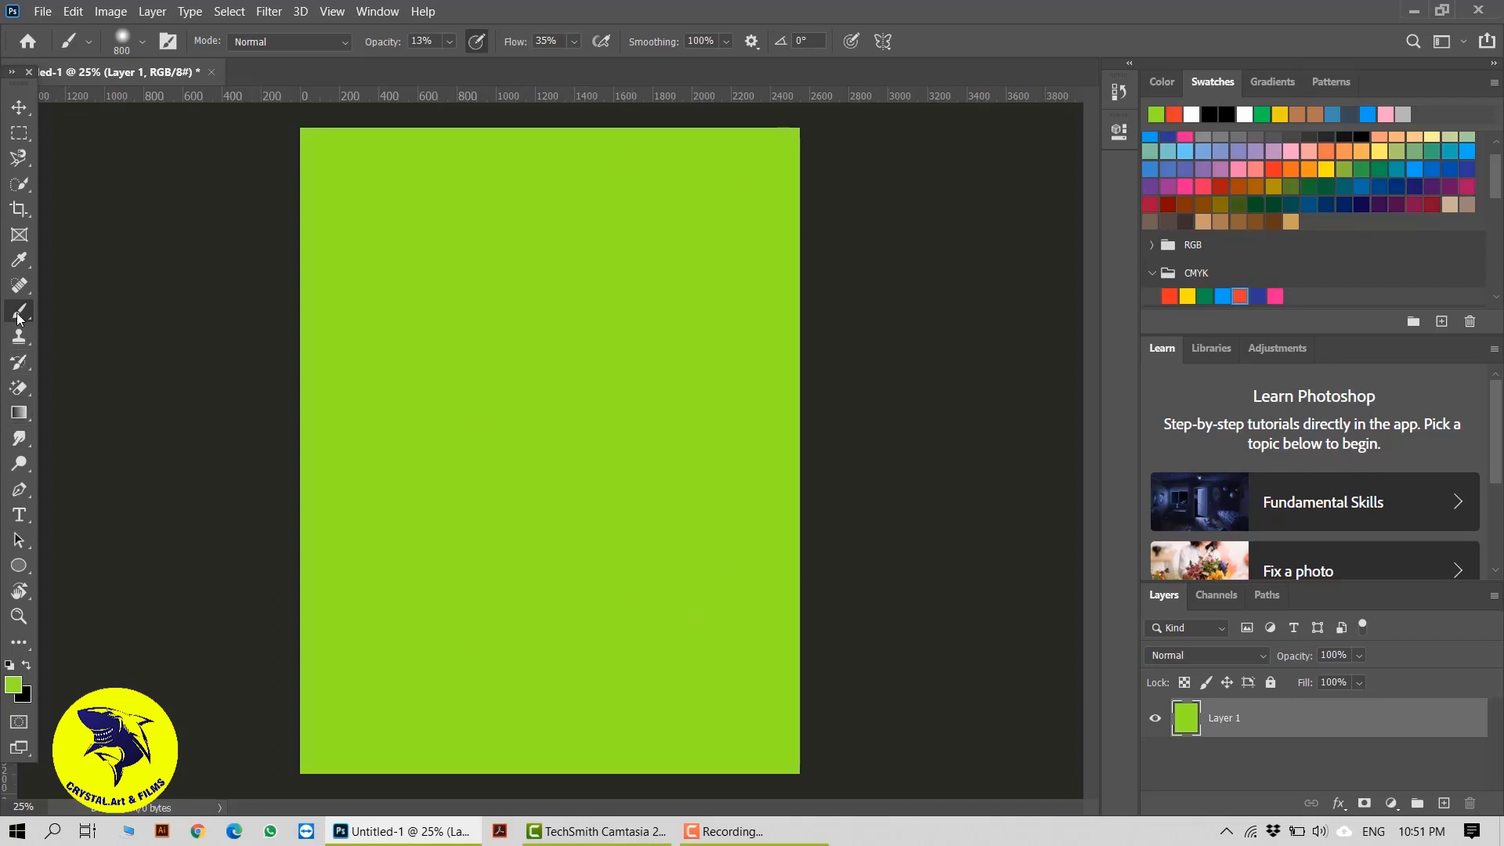
# Step: Change the foreground color to red and return to the Brush tool
pyautogui.click(12, 690)
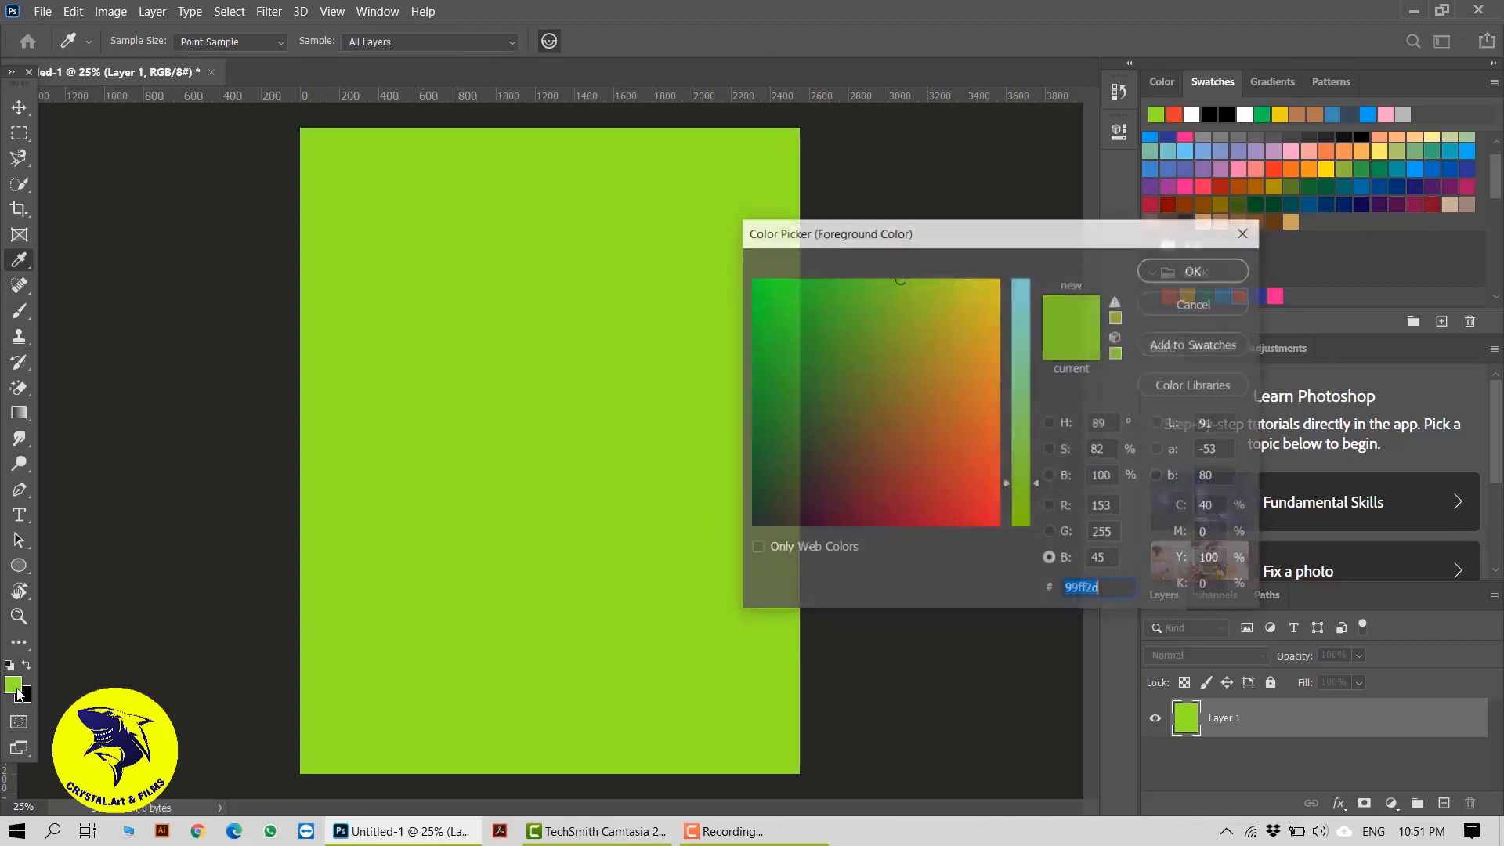
pyautogui.moveTo(889, 320)
pyautogui.mouseDown()
pyautogui.moveTo(971, 470)
pyautogui.moveTo(987, 296)
pyautogui.moveTo(947, 496)
pyautogui.mouseUp()
pyautogui.click(1194, 270)
pyautogui.press('b')
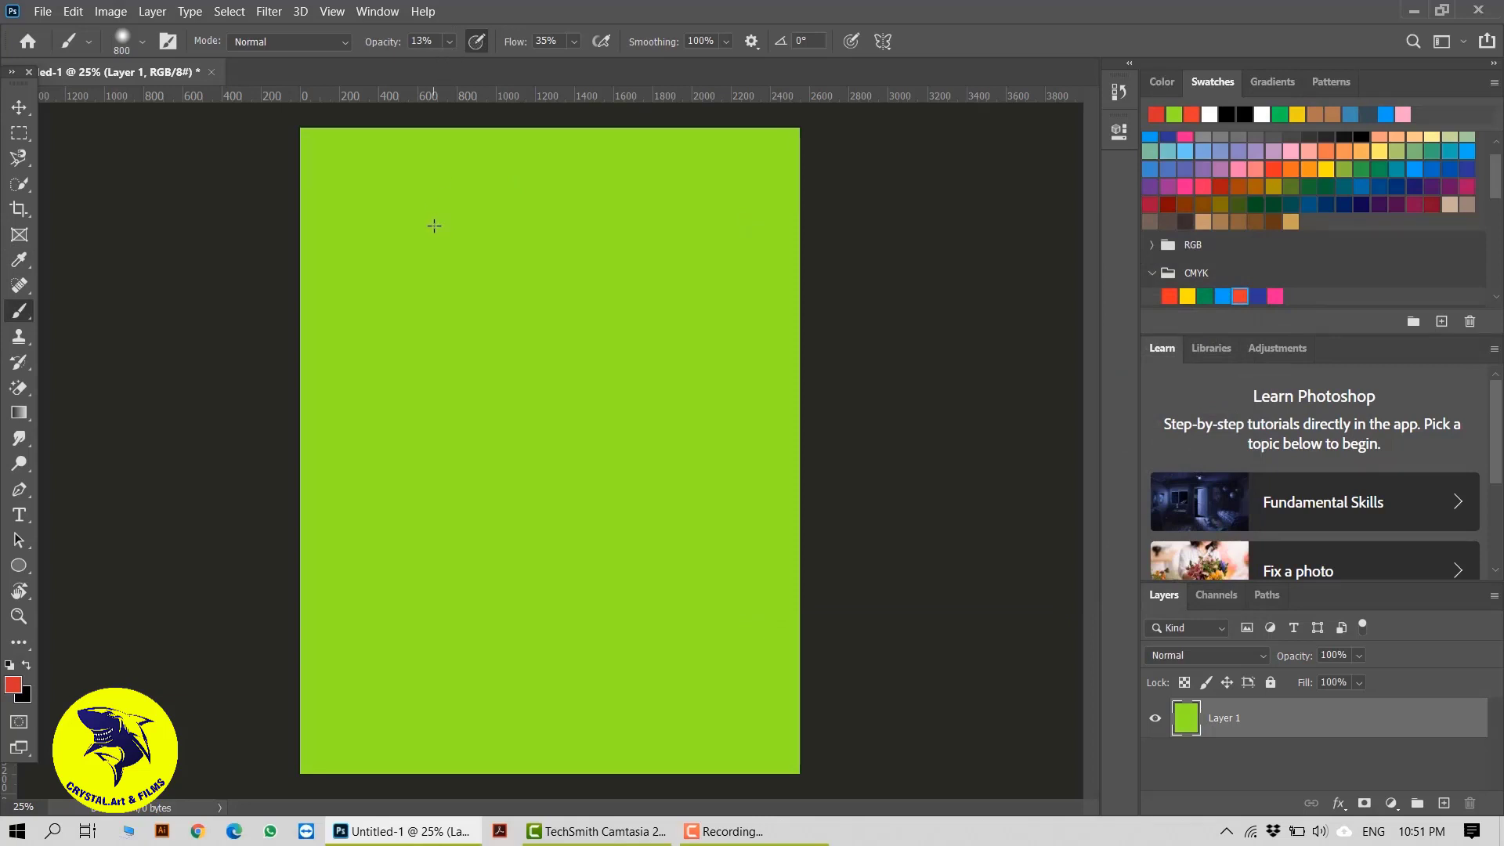
# Step: Build up a soft red spot with repeated dabs near the canvas's upper left, and add a single faint dab at its upper right
pyautogui.moveTo(434, 225); pyautogui.dragTo(434, 225)
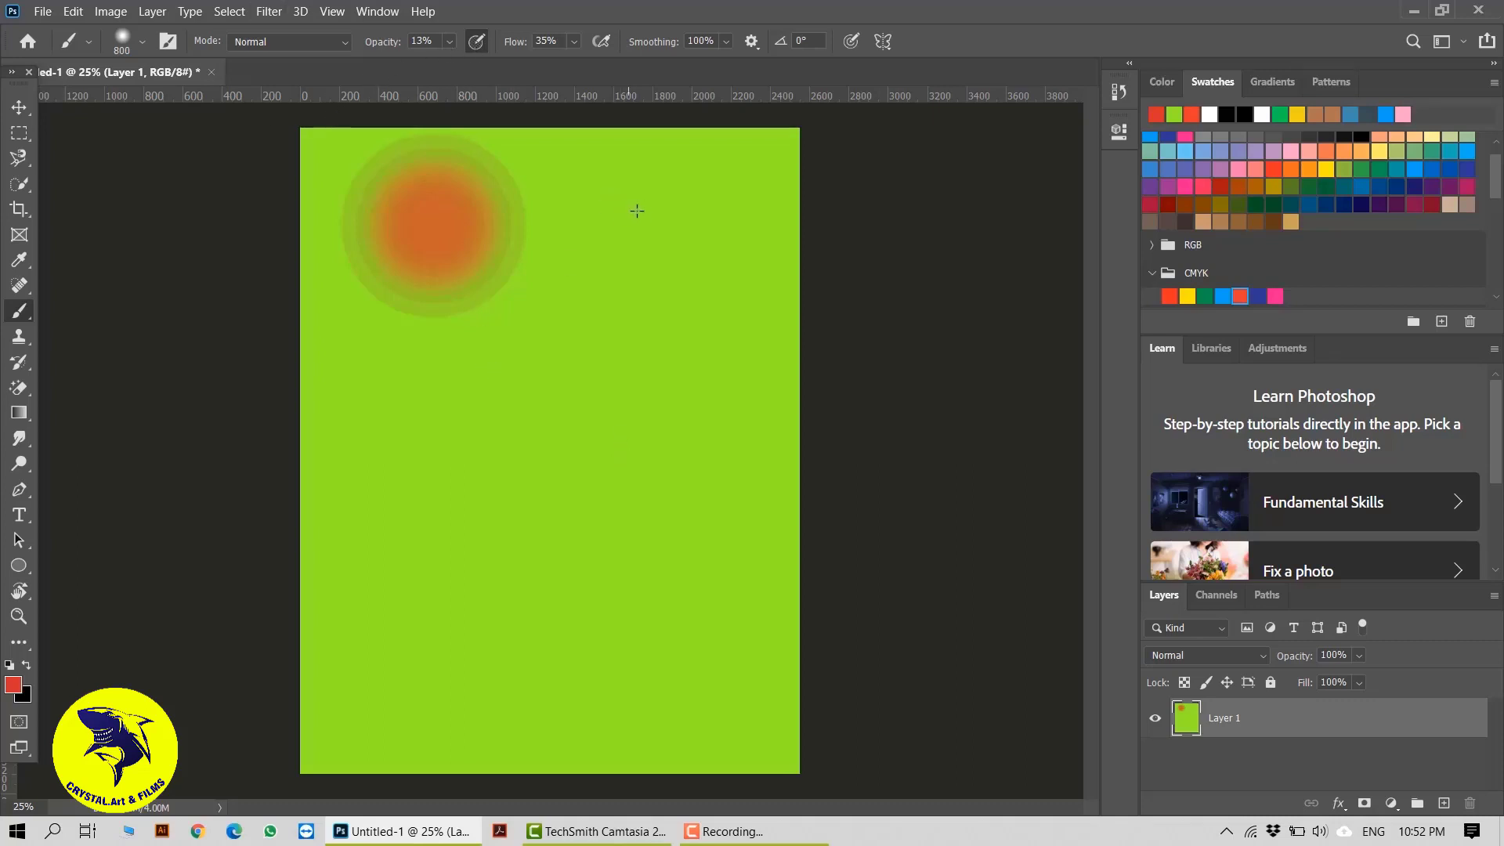
pyautogui.click(661, 245)
# Step: Dab a soft red spot at 98% opacity on the canvas's middle left and another at 100% opacity on its middle right
pyautogui.click(448, 40)
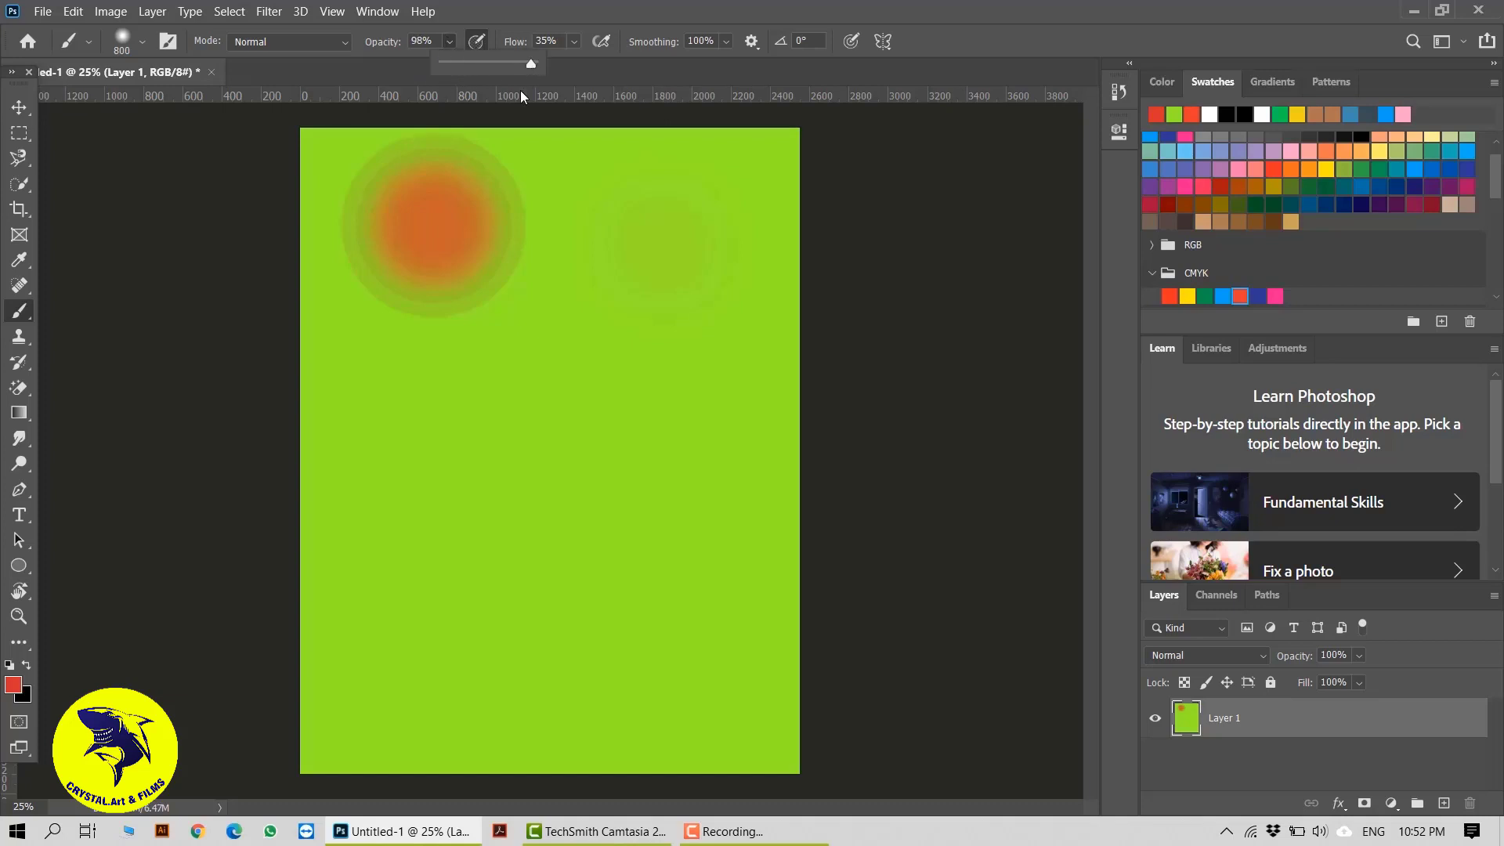
pyautogui.click(435, 473)
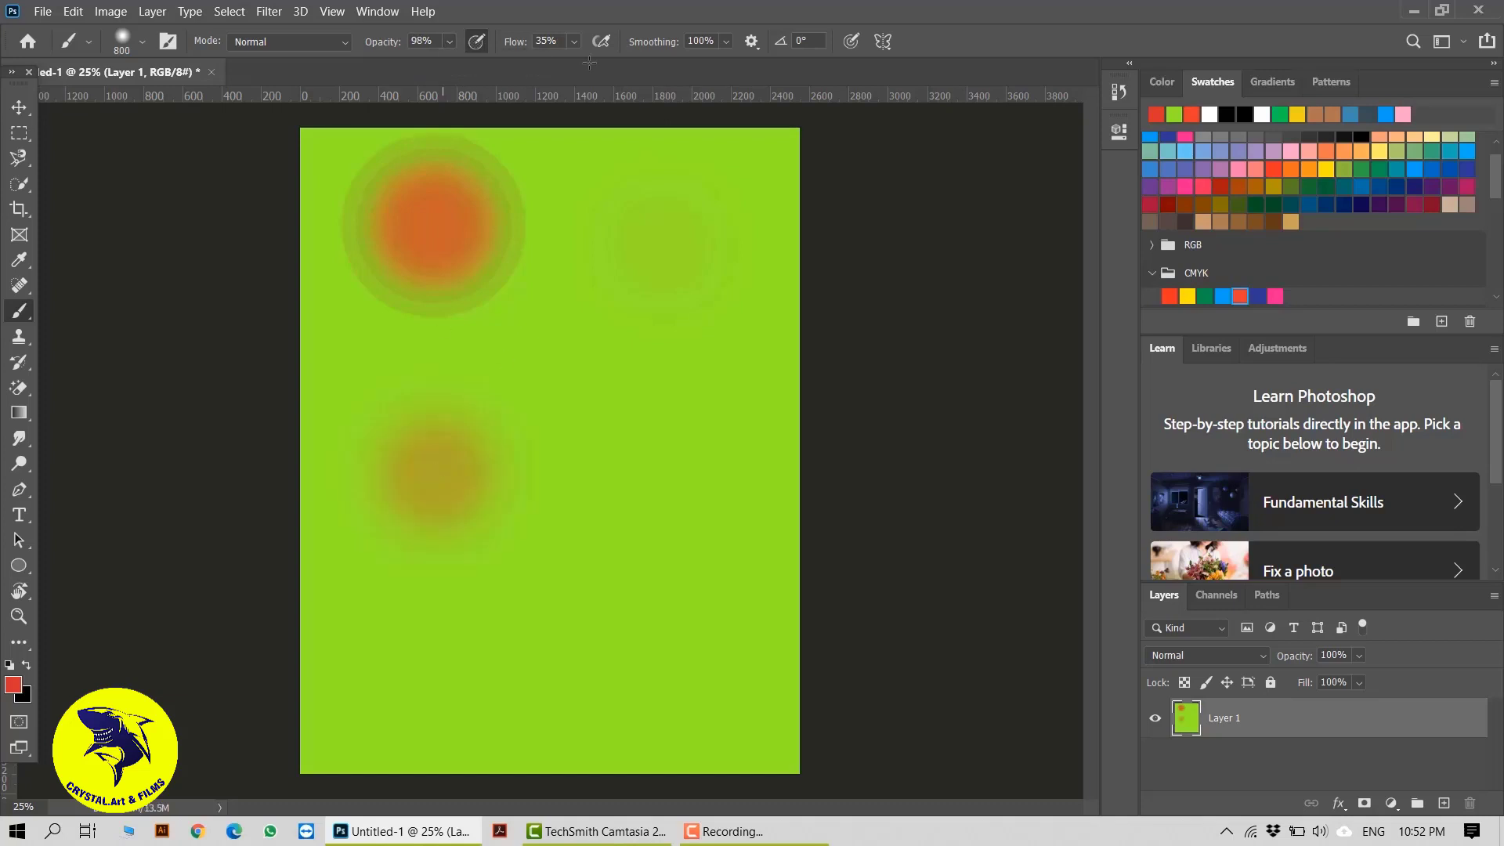
pyautogui.click(450, 41)
pyautogui.moveTo(462, 64); pyautogui.dragTo(515, 63)
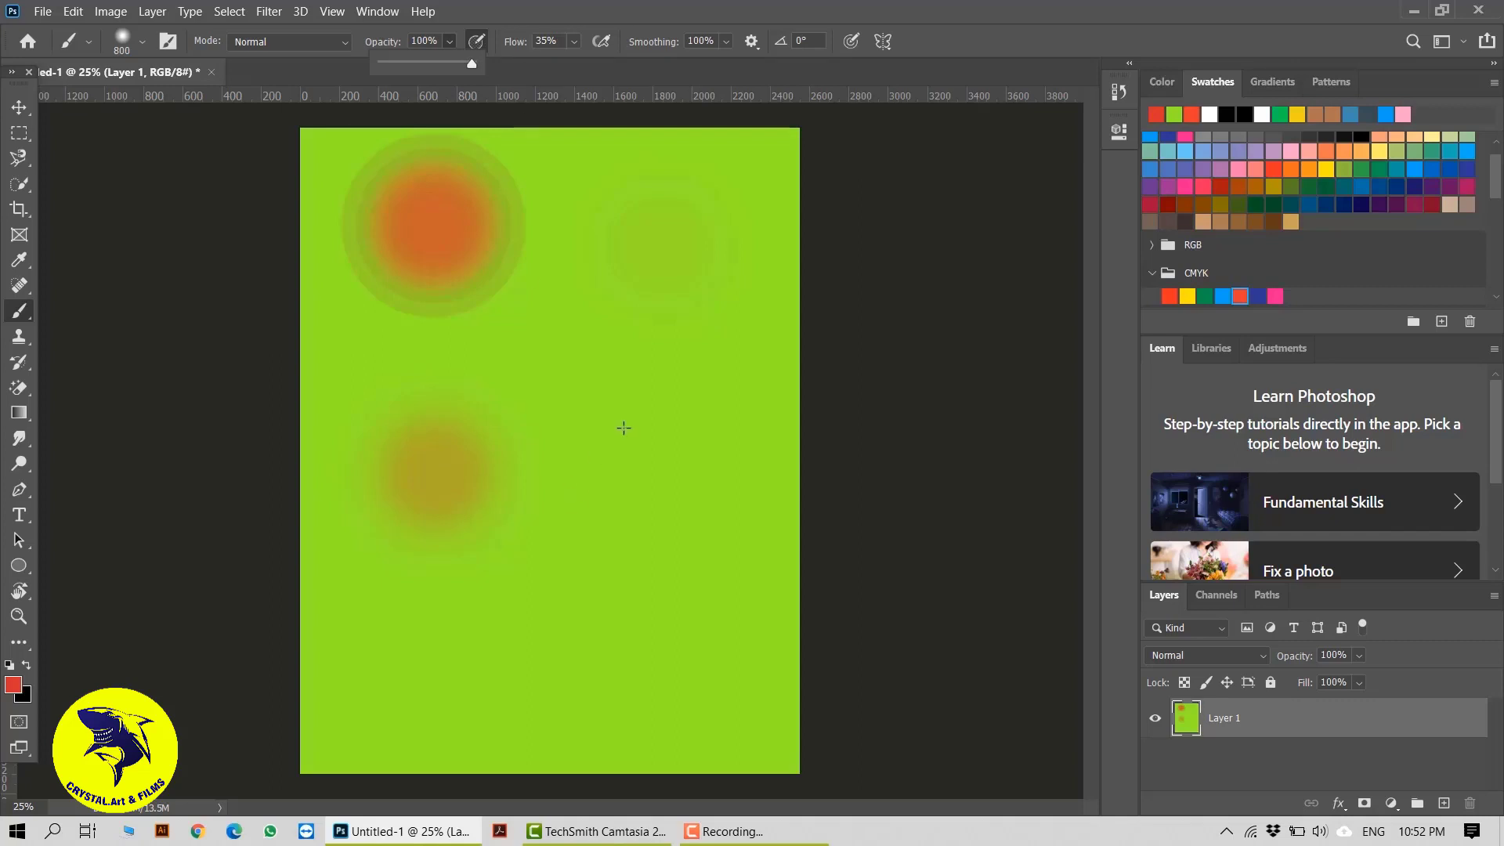
pyautogui.click(660, 443)
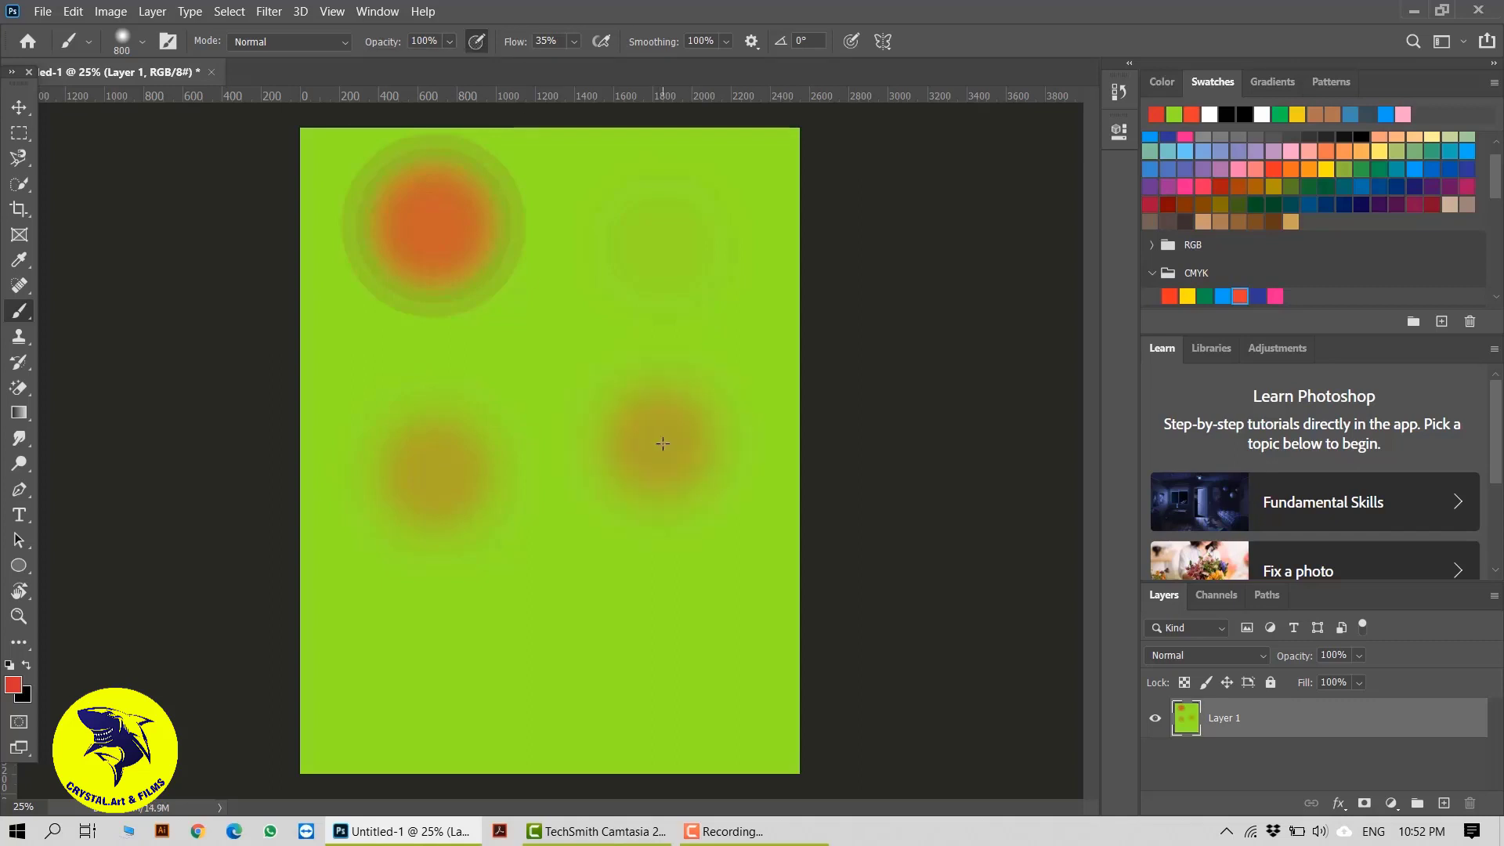
# Step: Switch to the Hard Round brush at 800 px and dab one circle in the lower middle of the canvas
pyautogui.click(142, 41)
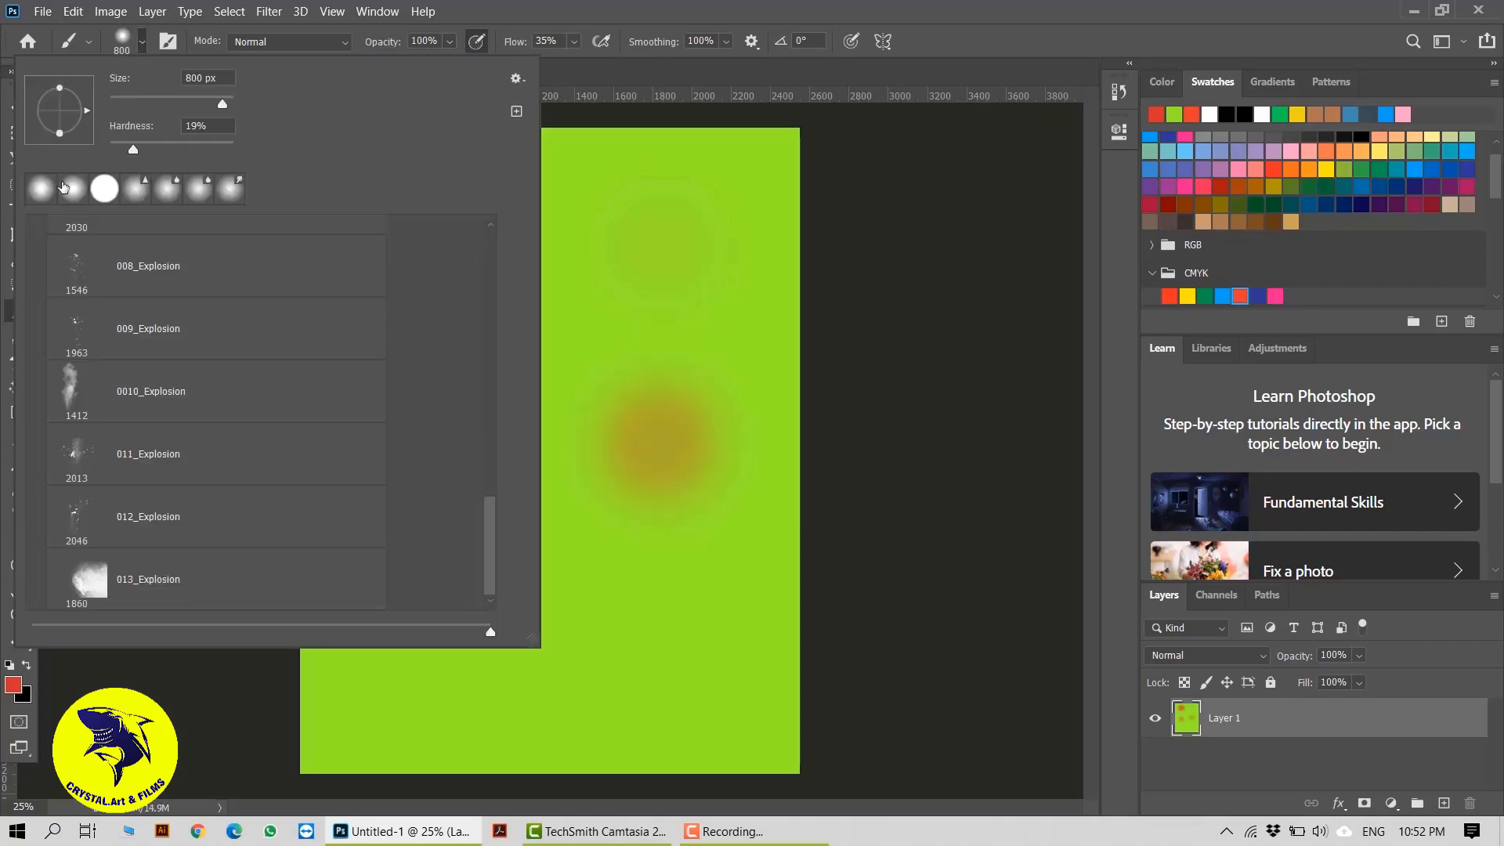
pyautogui.click(108, 193)
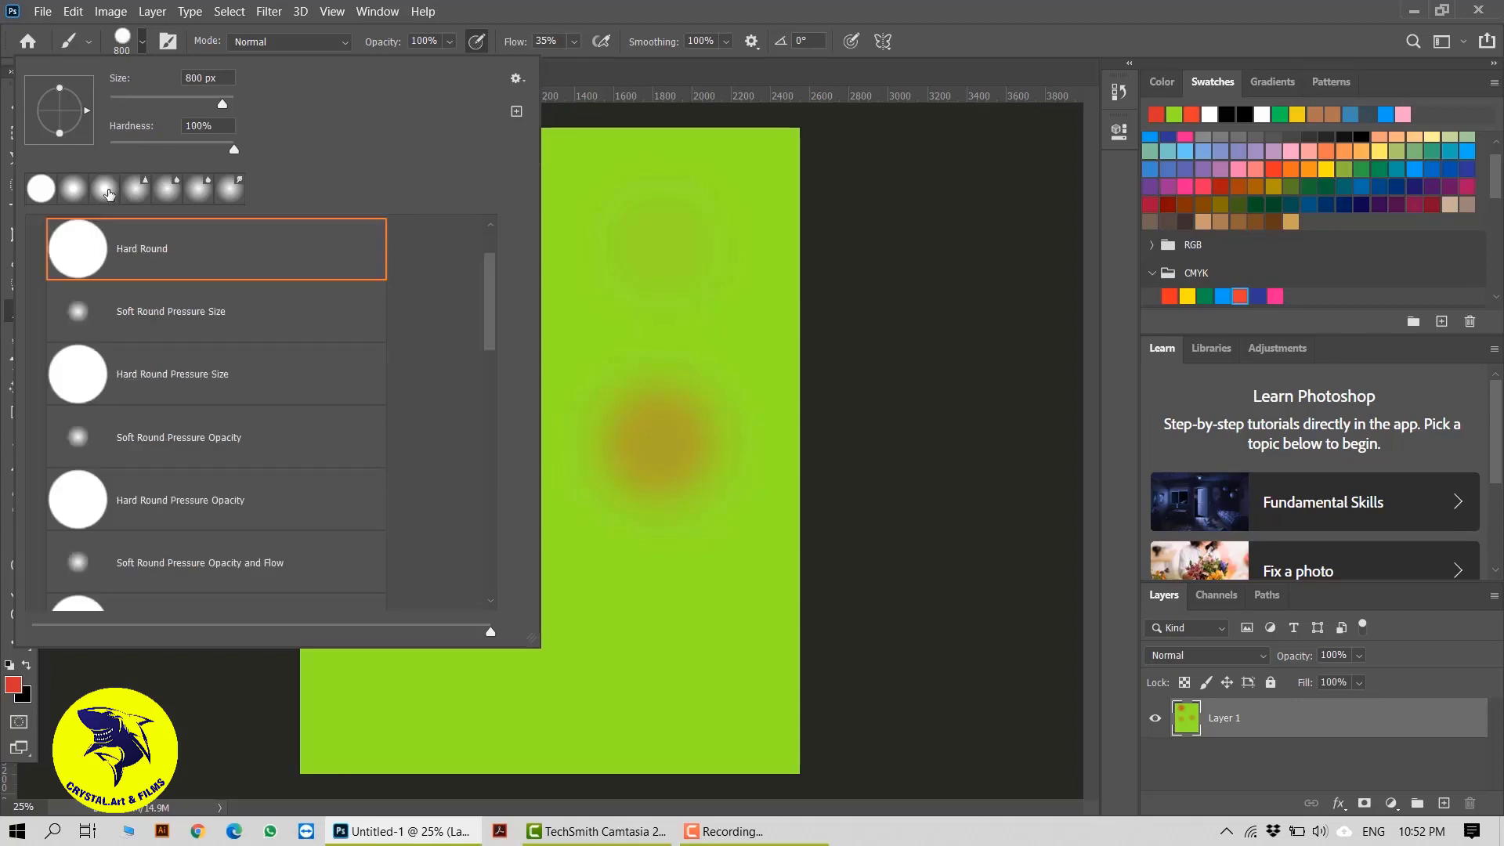
pyautogui.click(555, 622)
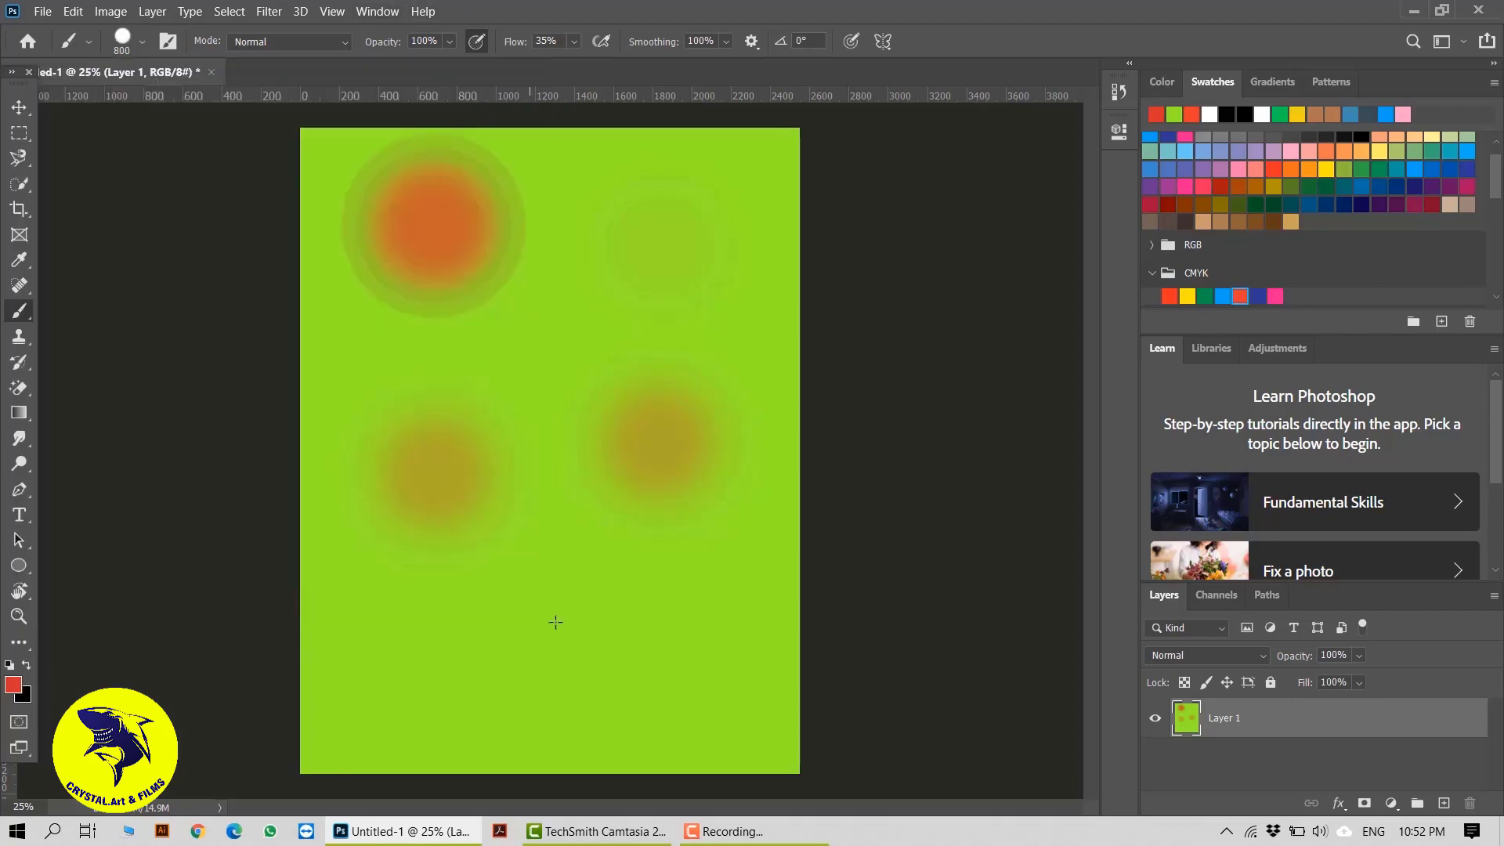
pyautogui.click(555, 621)
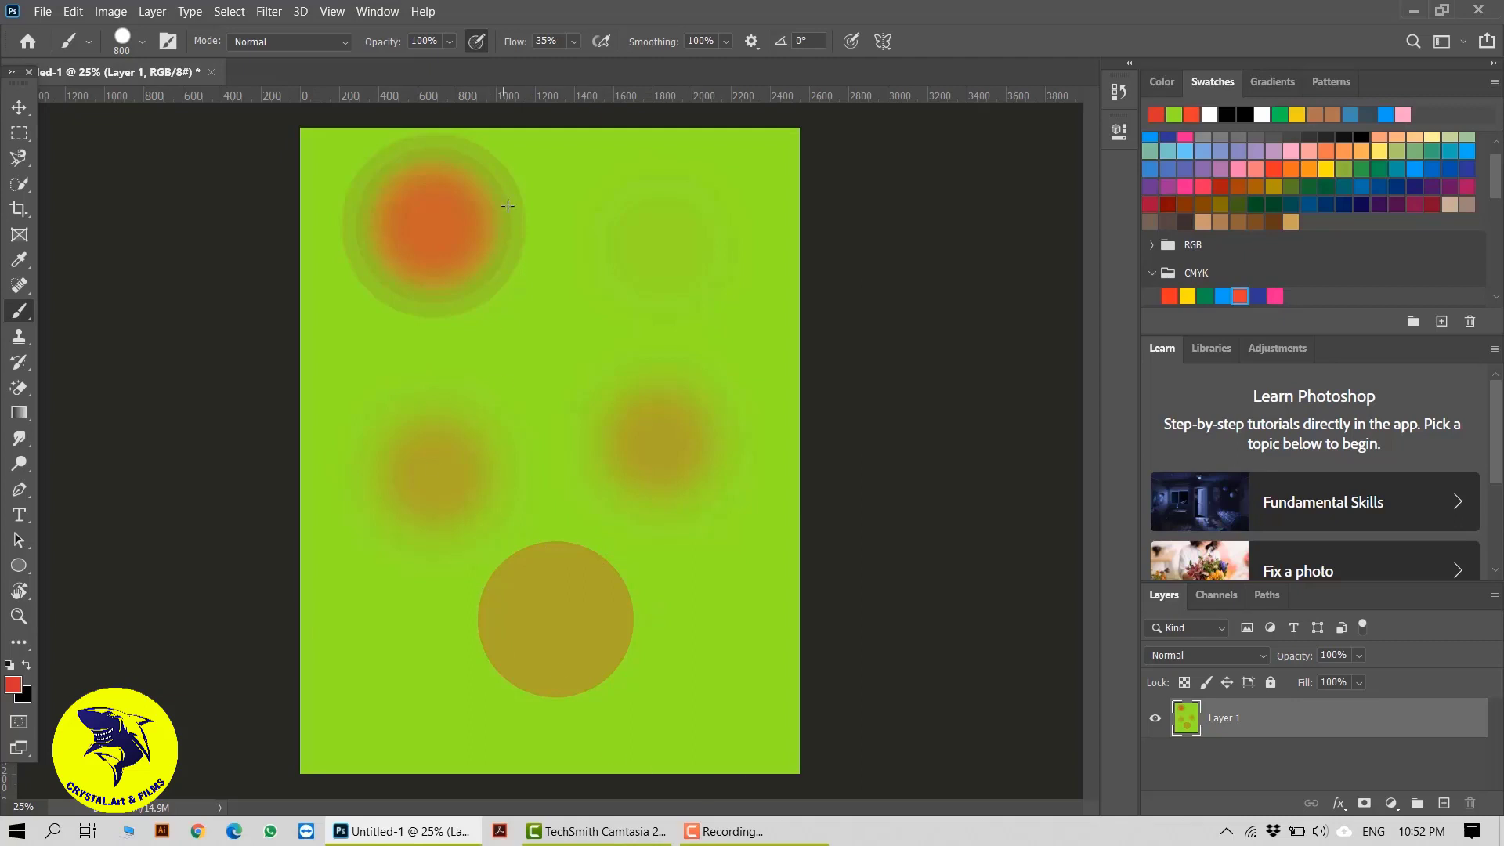
# Step: Lower the brush flow to 12% and dab a hard circle over the faint spot at the canvas's upper right
pyautogui.click(574, 43)
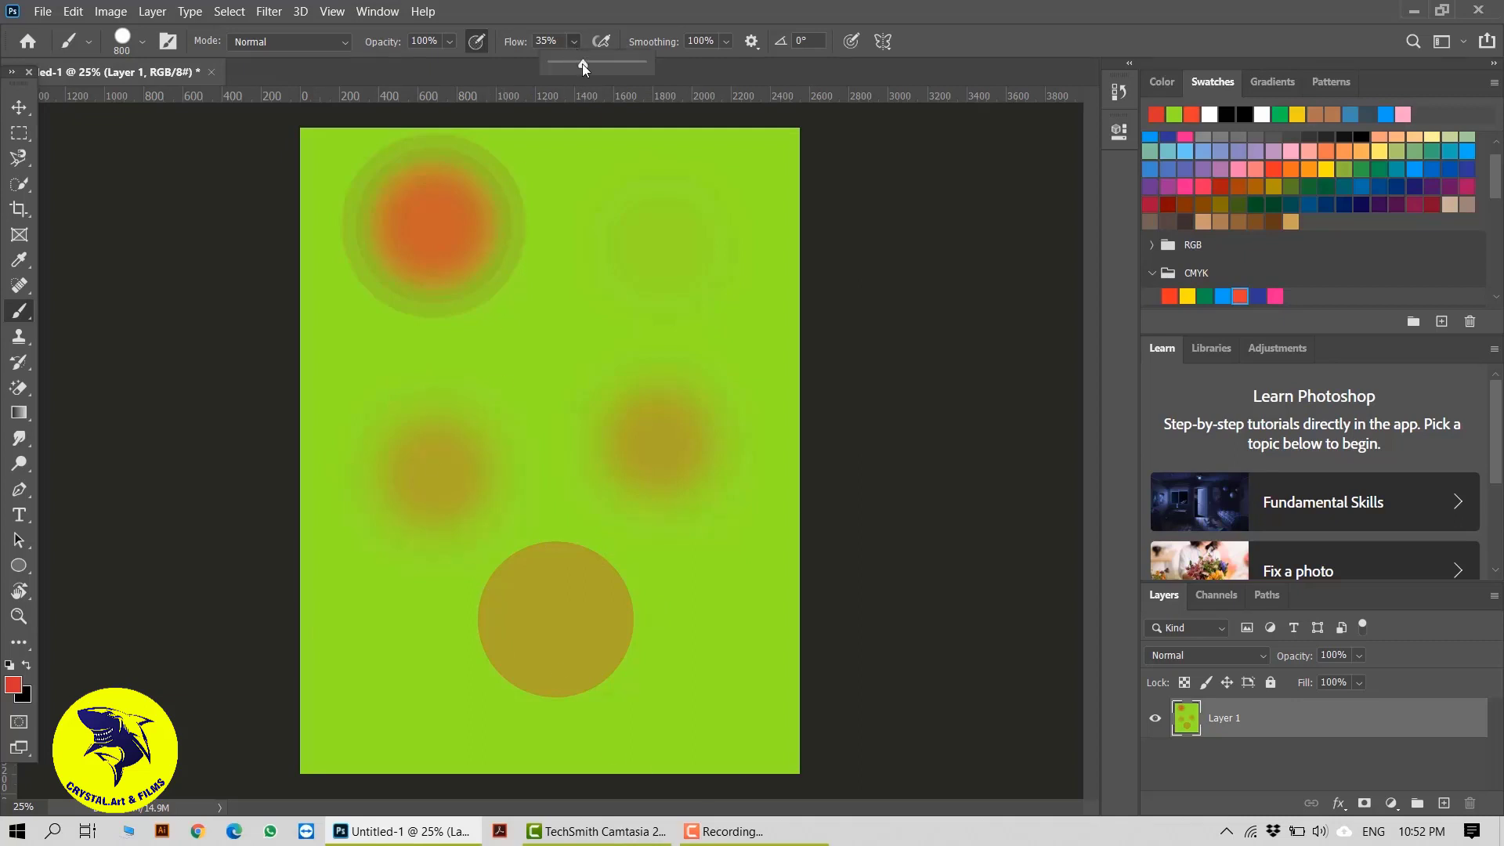
pyautogui.moveTo(566, 64); pyautogui.dragTo(562, 66)
pyautogui.click(667, 235)
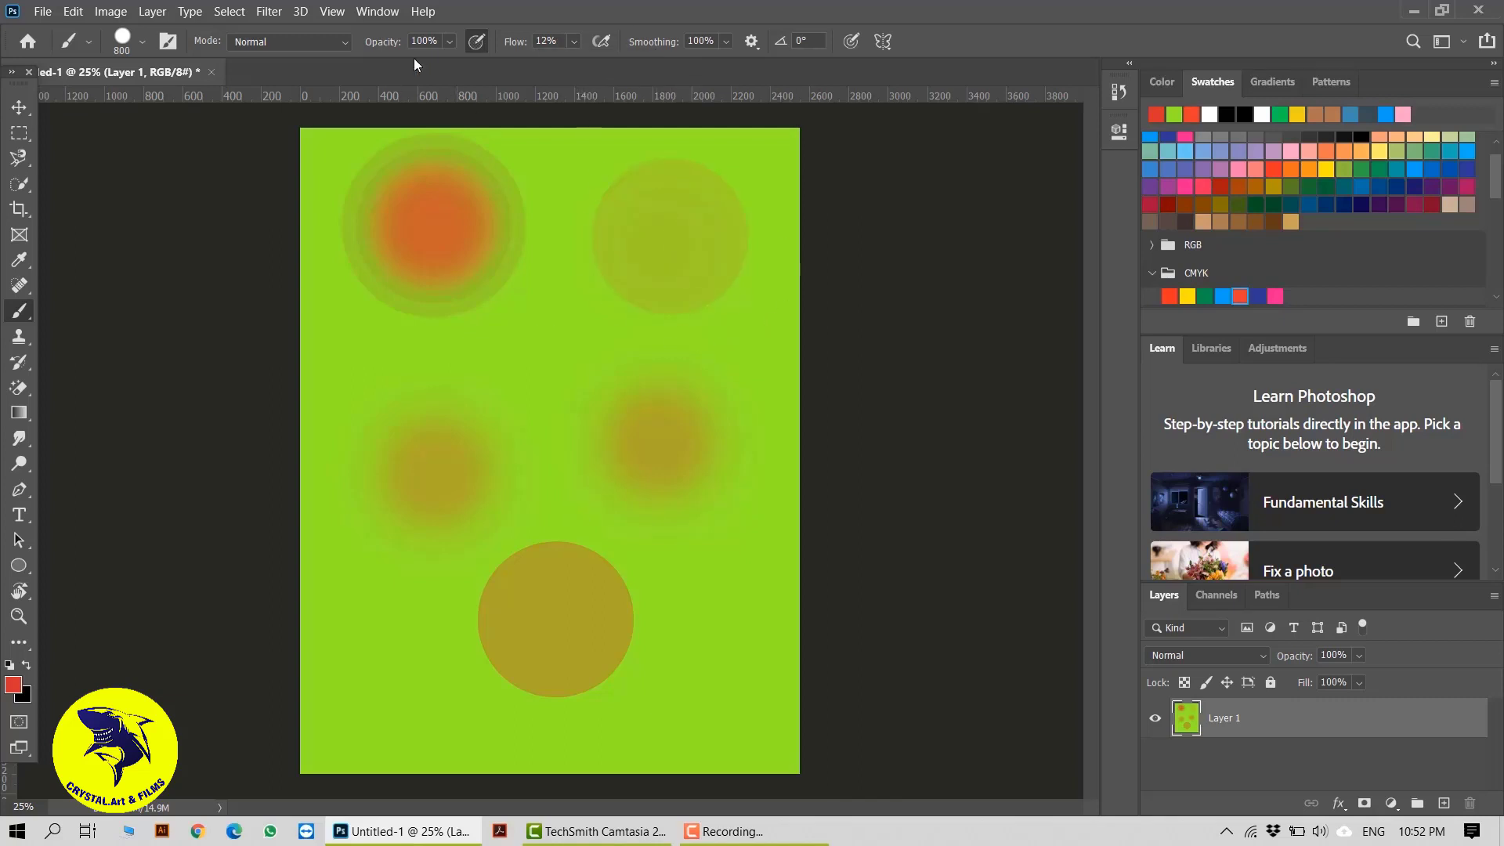
# Step: Set the brush opacity to 62% and dab a hard circle at the canvas's lower left
pyautogui.click(450, 43)
pyautogui.click(392, 637)
# Step: Raise the brush flow to 78% and dab overlapping hard circles across the lower, middle and upper parts of the canvas
pyautogui.click(575, 40)
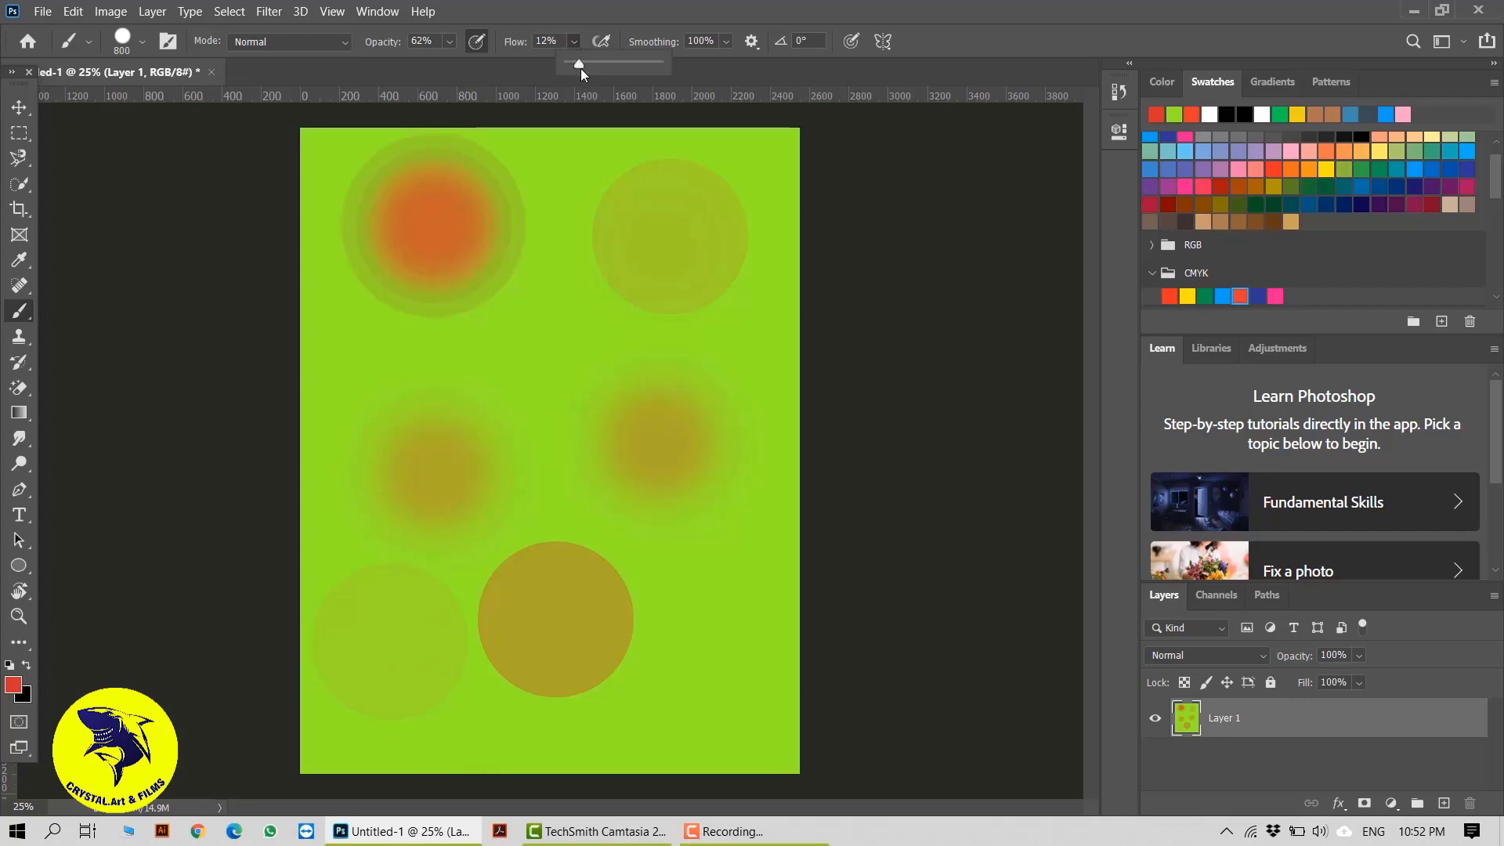
pyautogui.click(638, 64)
pyautogui.click(702, 616)
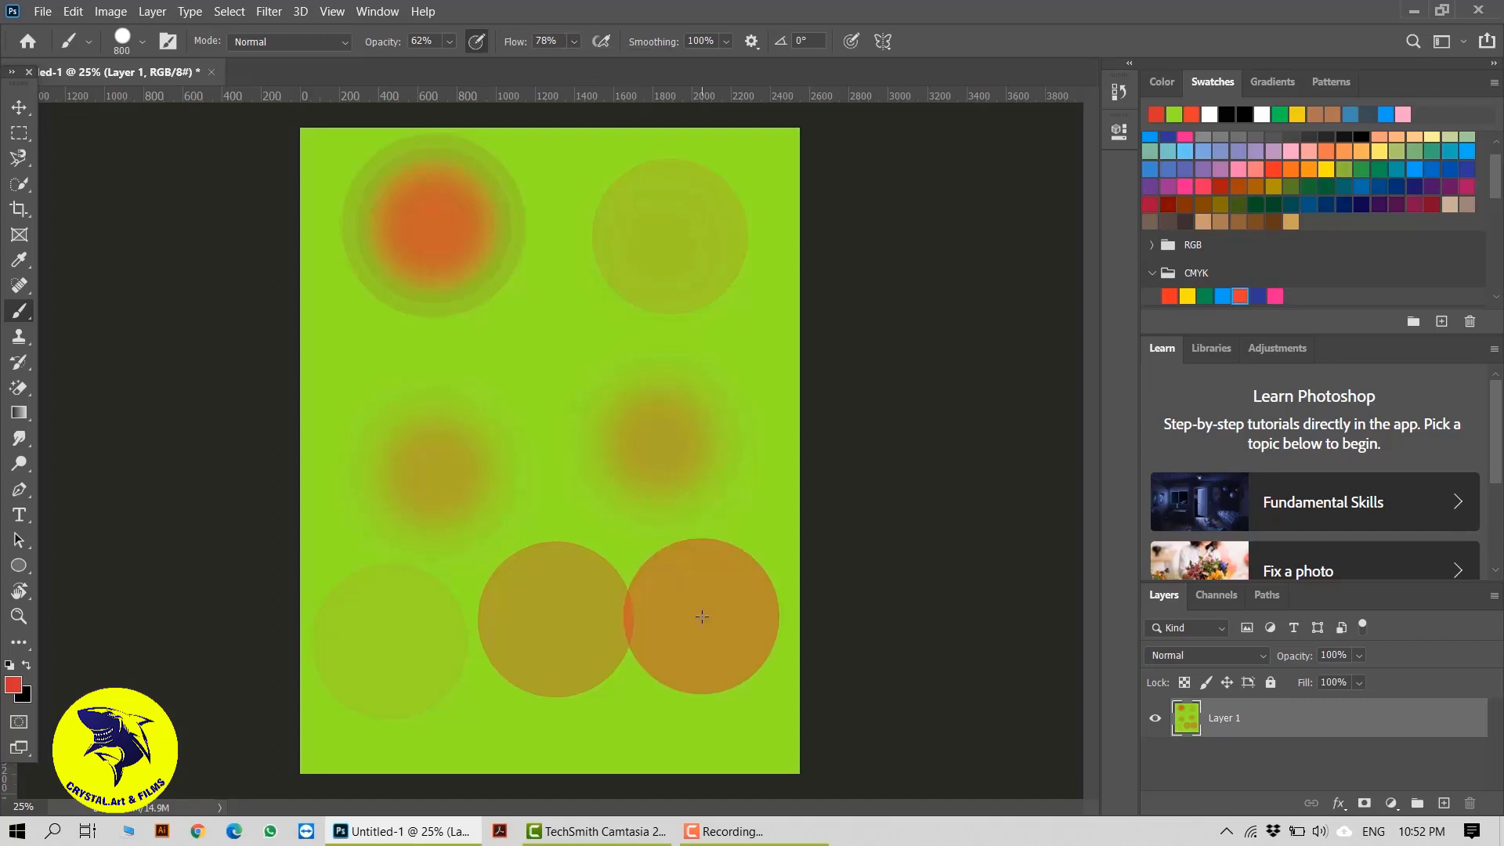
pyautogui.click(702, 628)
pyautogui.click(547, 516)
pyautogui.click(544, 333)
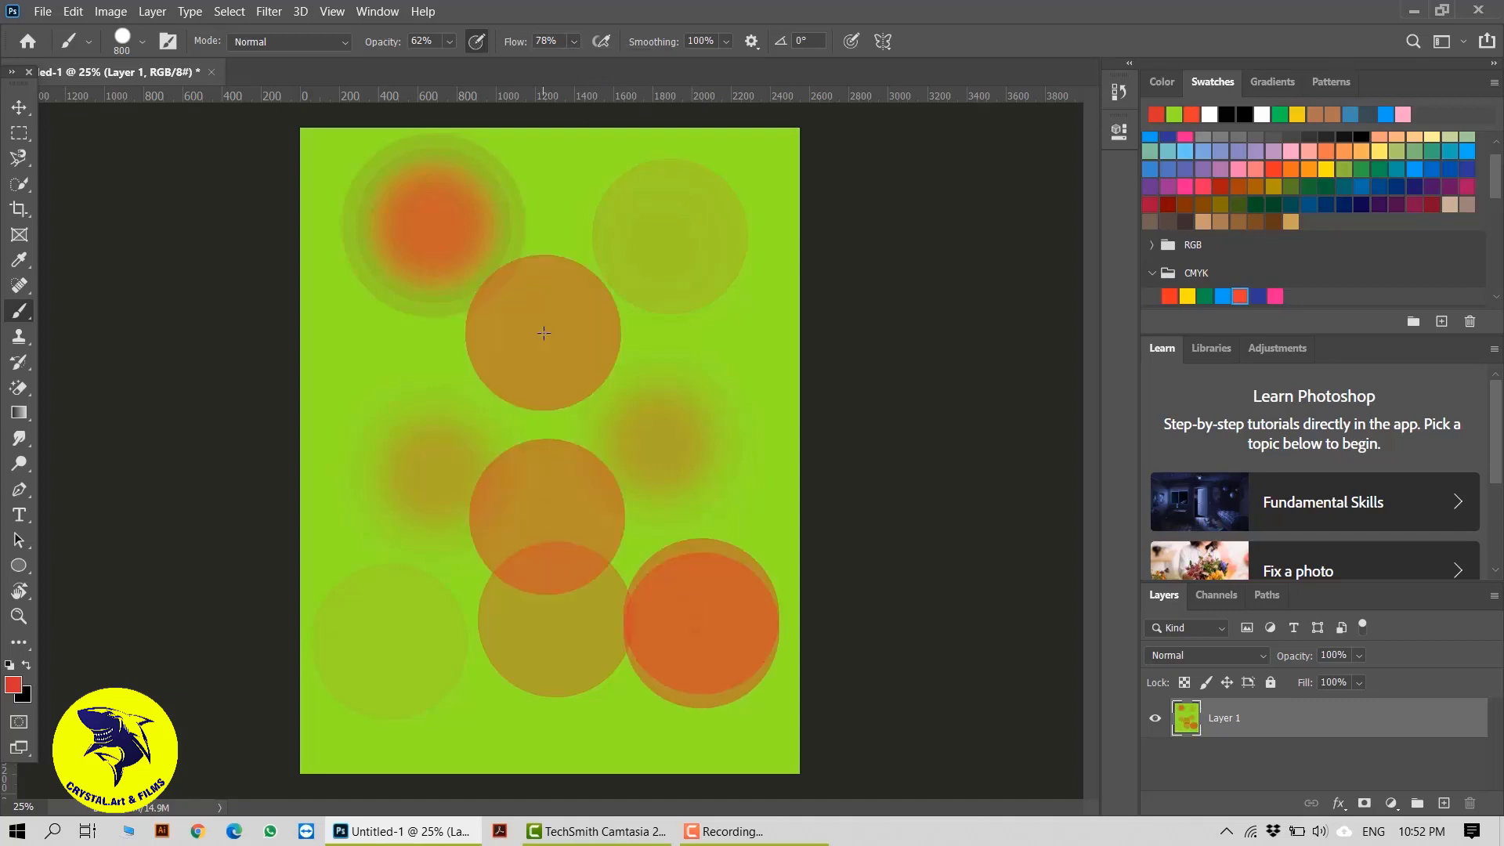
pyautogui.click(684, 416)
pyautogui.click(730, 275)
pyautogui.click(435, 367)
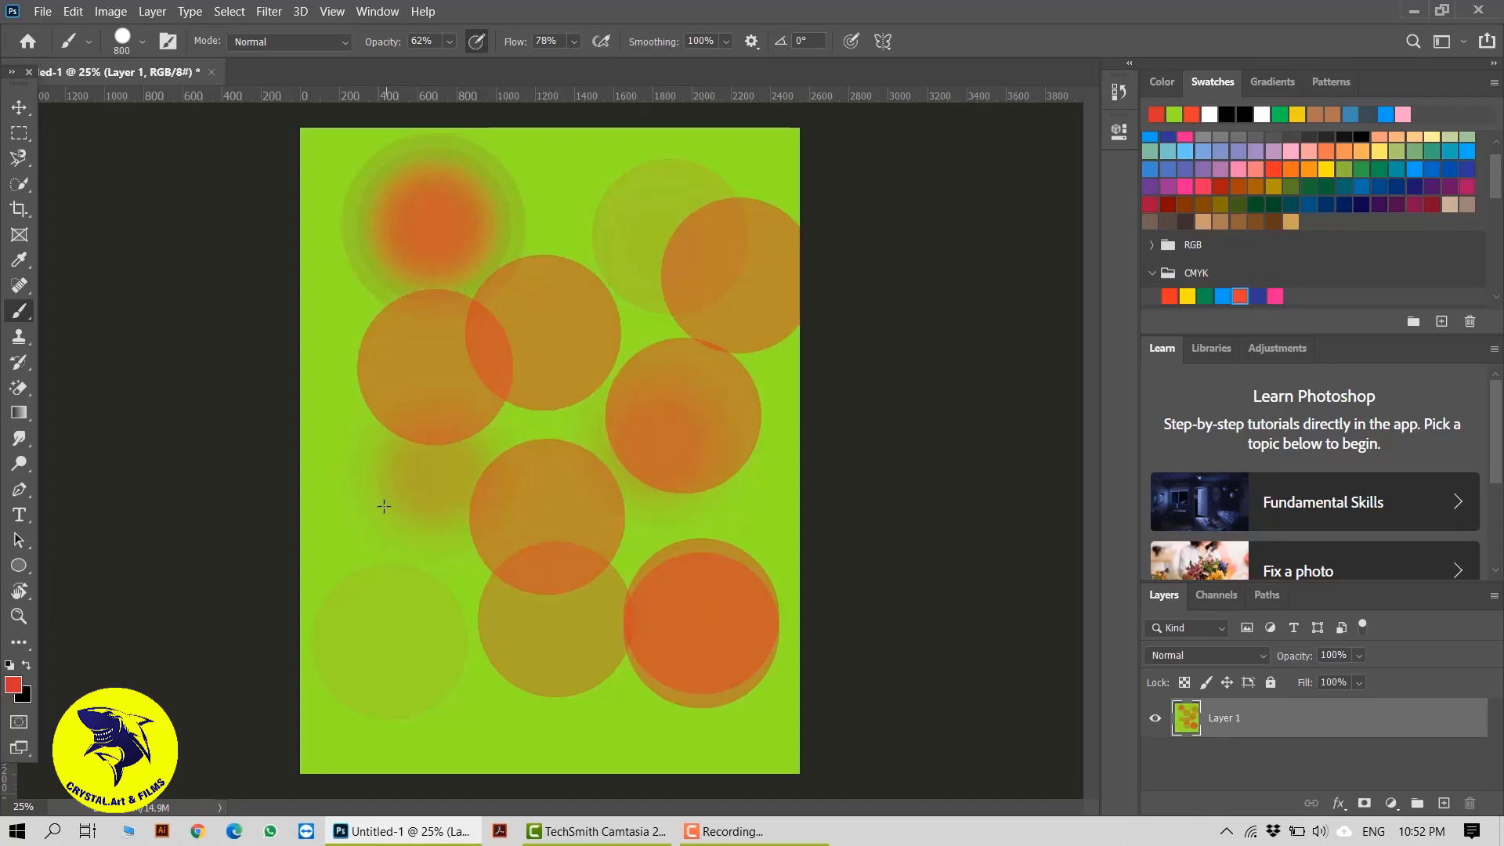
# Step: Undo the brush dabs until only the soft spot at the canvas's upper left is left
pyautogui.hotkey('ctrl', 'z')
pyautogui.hotkey('ctrl', 'z')
pyautogui.hotkey('ctrl', 'z')
pyautogui.hotkey('ctrl', 'z')
pyautogui.hotkey('ctrl', 'z')
pyautogui.hotkey('ctrl', 'z')
pyautogui.hotkey('ctrl', 'z')
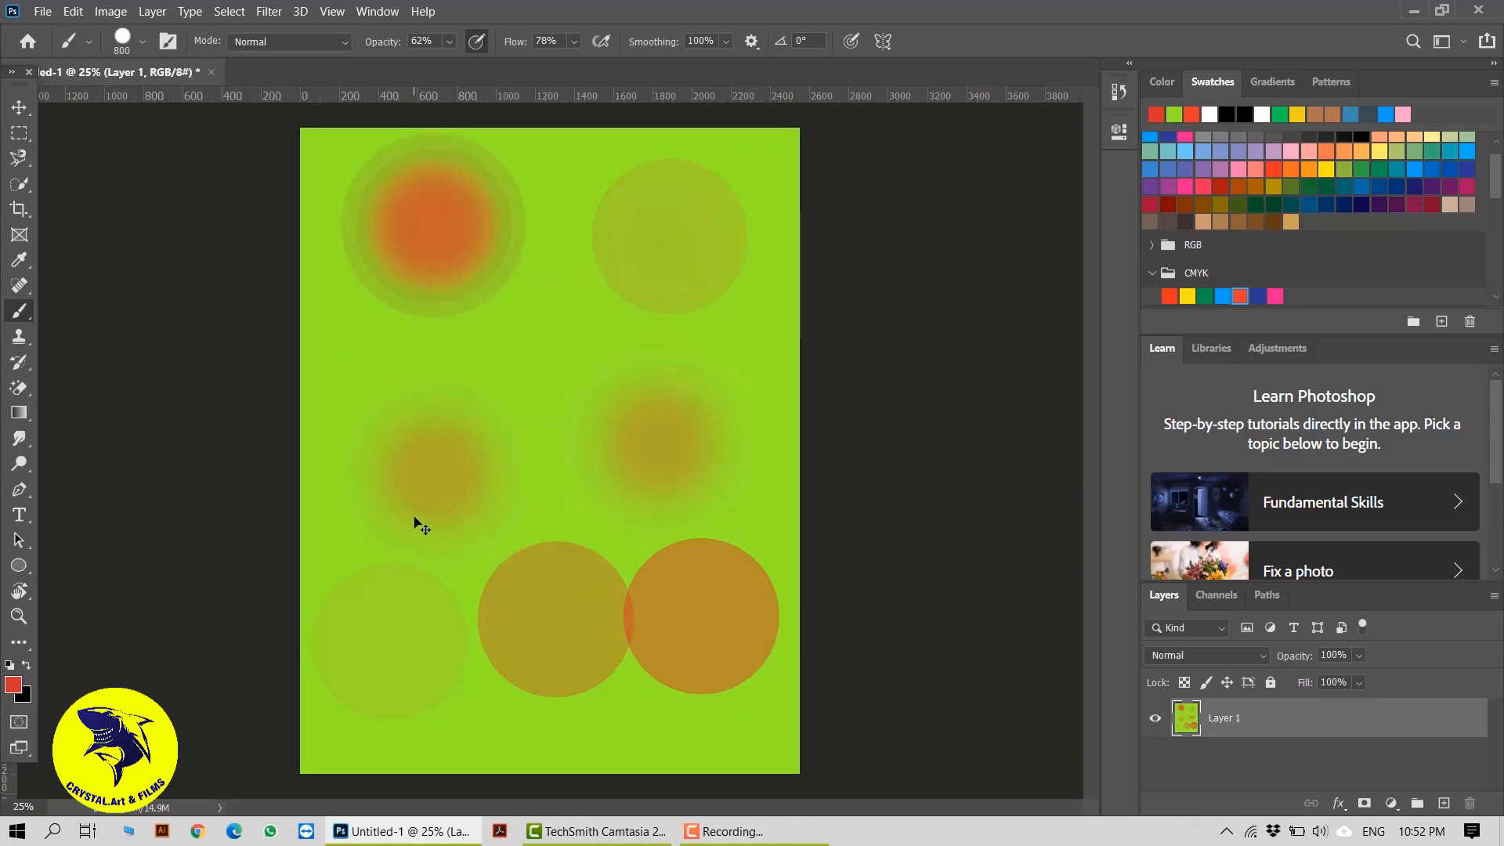
pyautogui.hotkey('ctrl', 'z')
pyautogui.hotkey('ctrl', 'z')
pyautogui.hotkey('ctrl', 'z')
pyautogui.hotkey('ctrl', 'z')
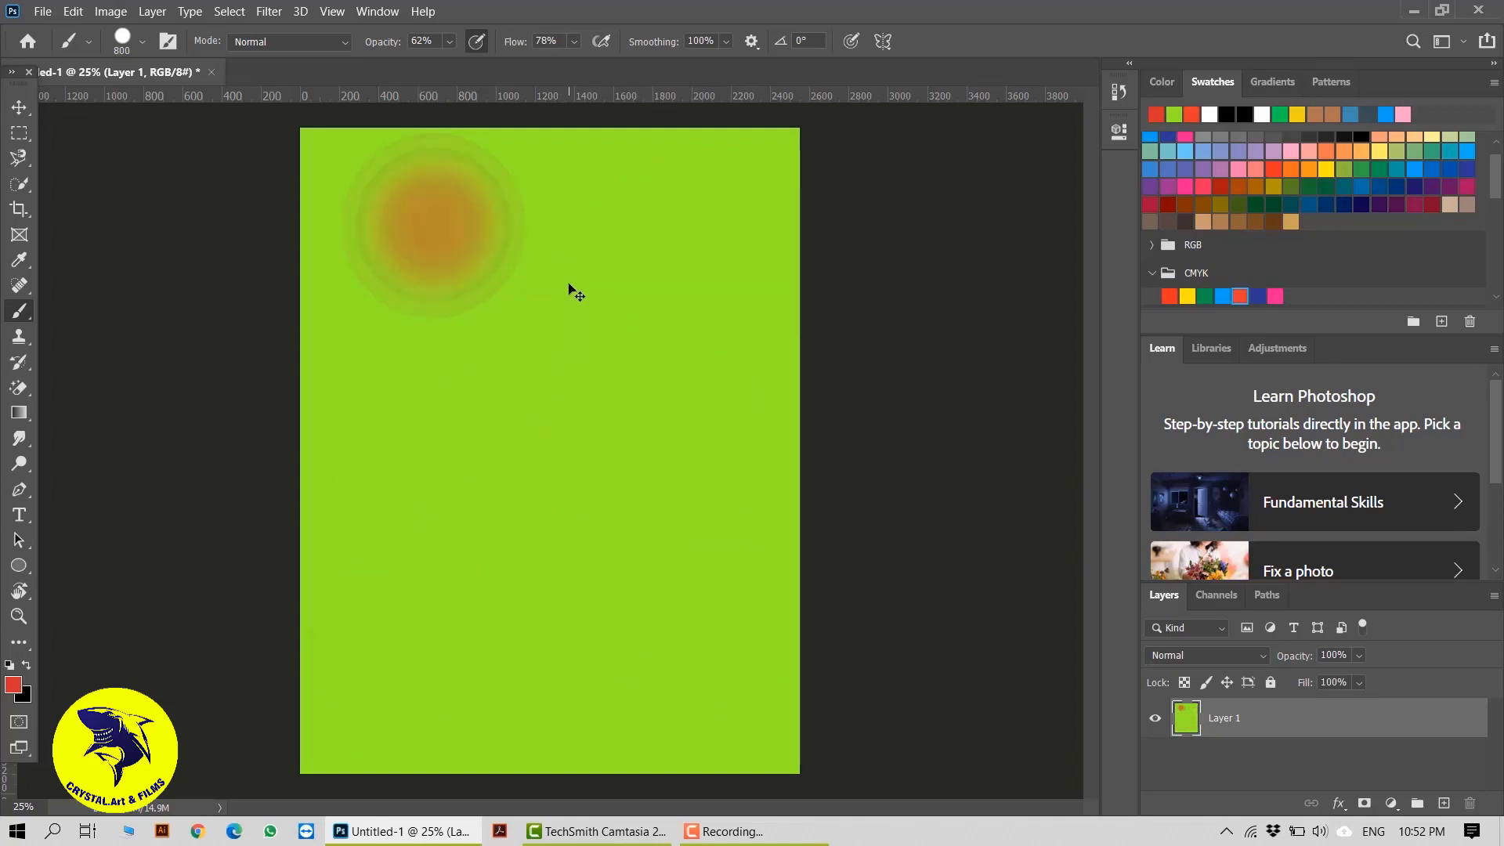
# Step: Dab two hard circles at 62% opacity and 78% flow, and a third at the canvas's middle right with both at 100%
pyautogui.click(502, 415)
pyautogui.click(627, 275)
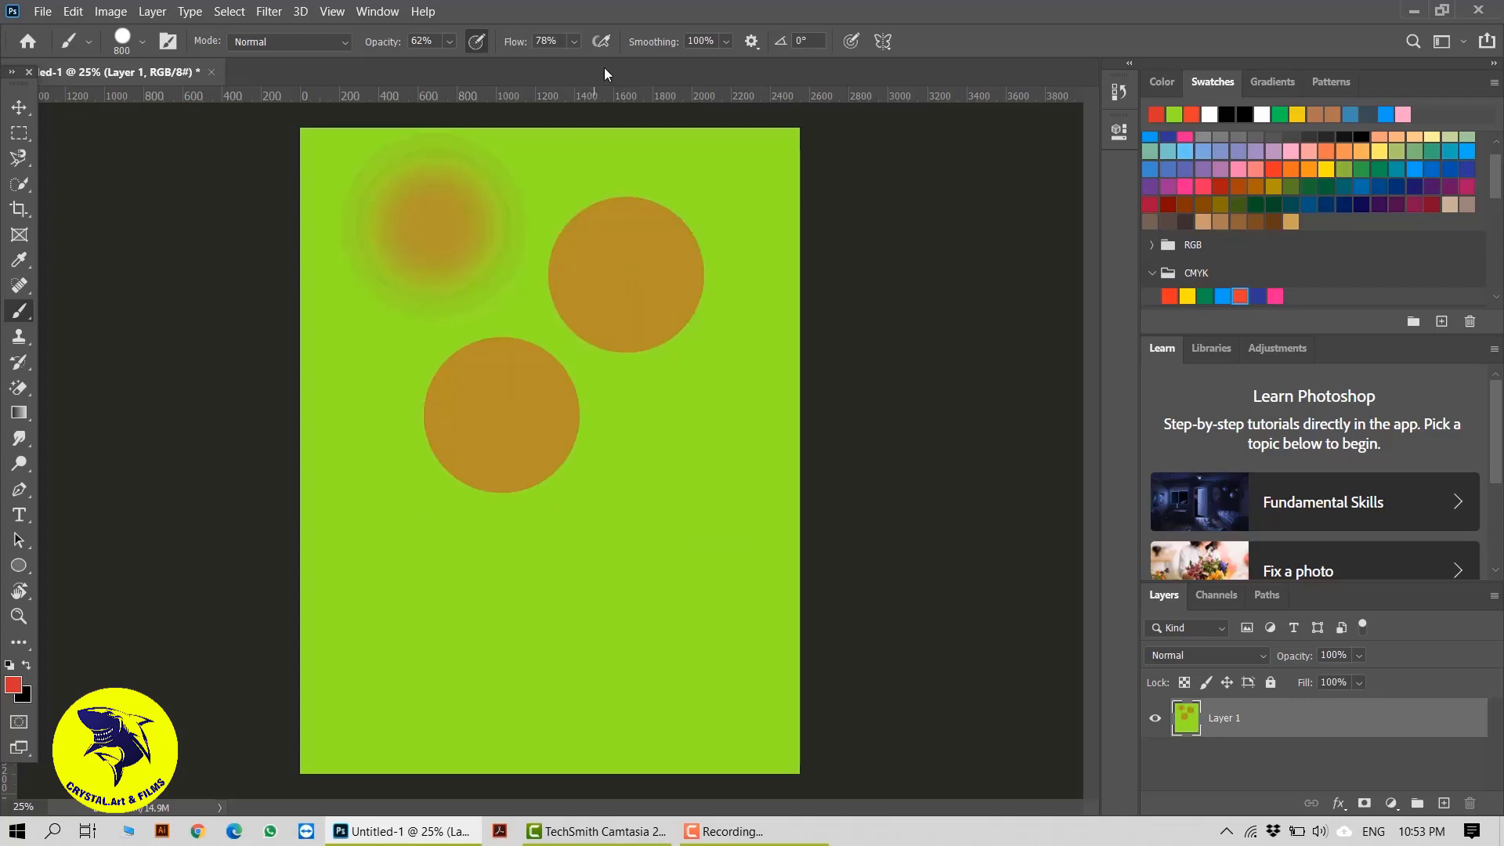
pyautogui.click(575, 41)
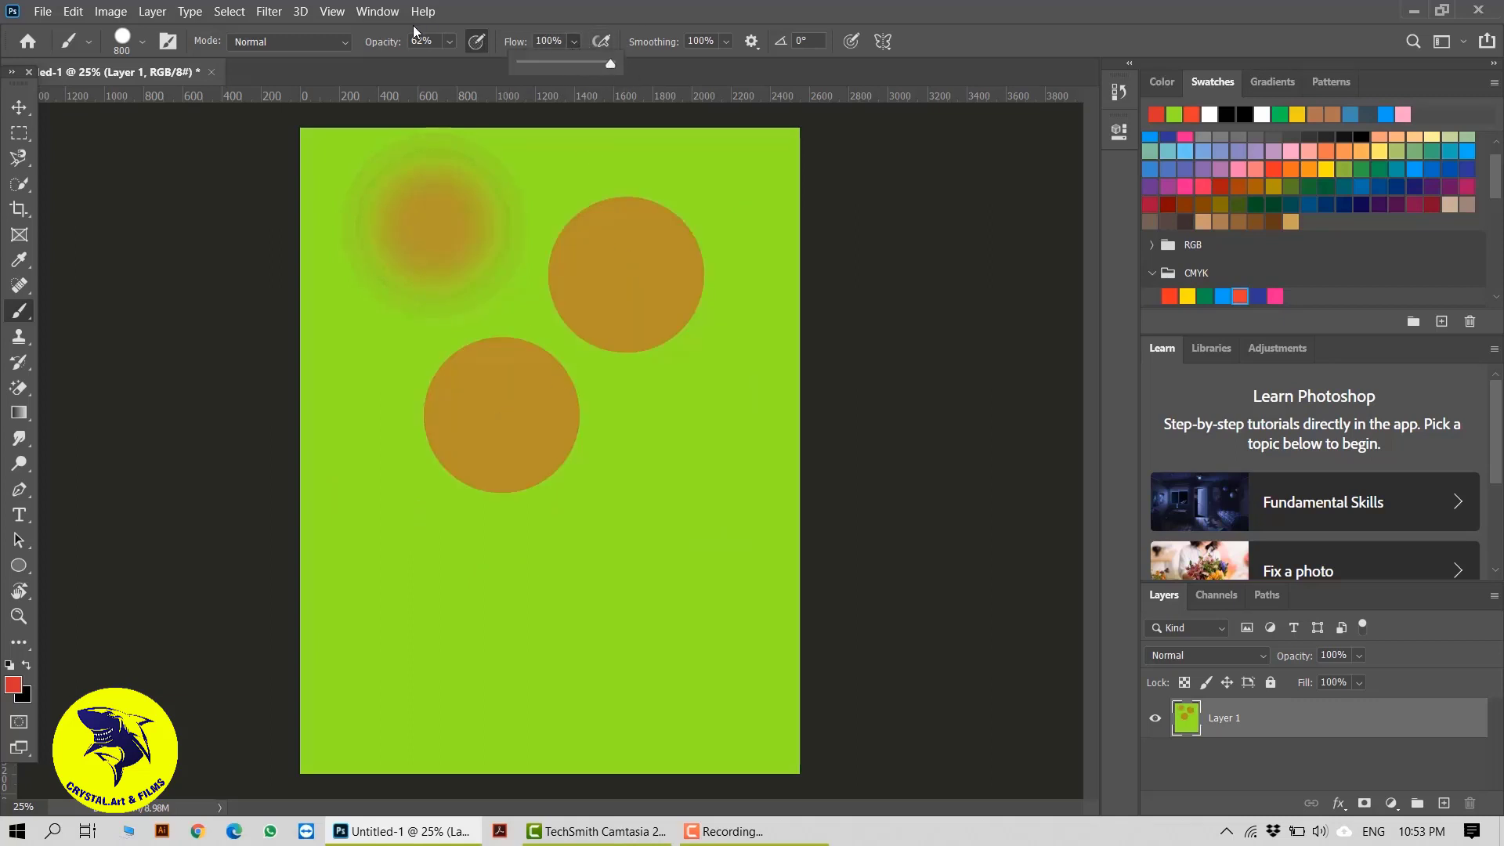
pyautogui.click(452, 42)
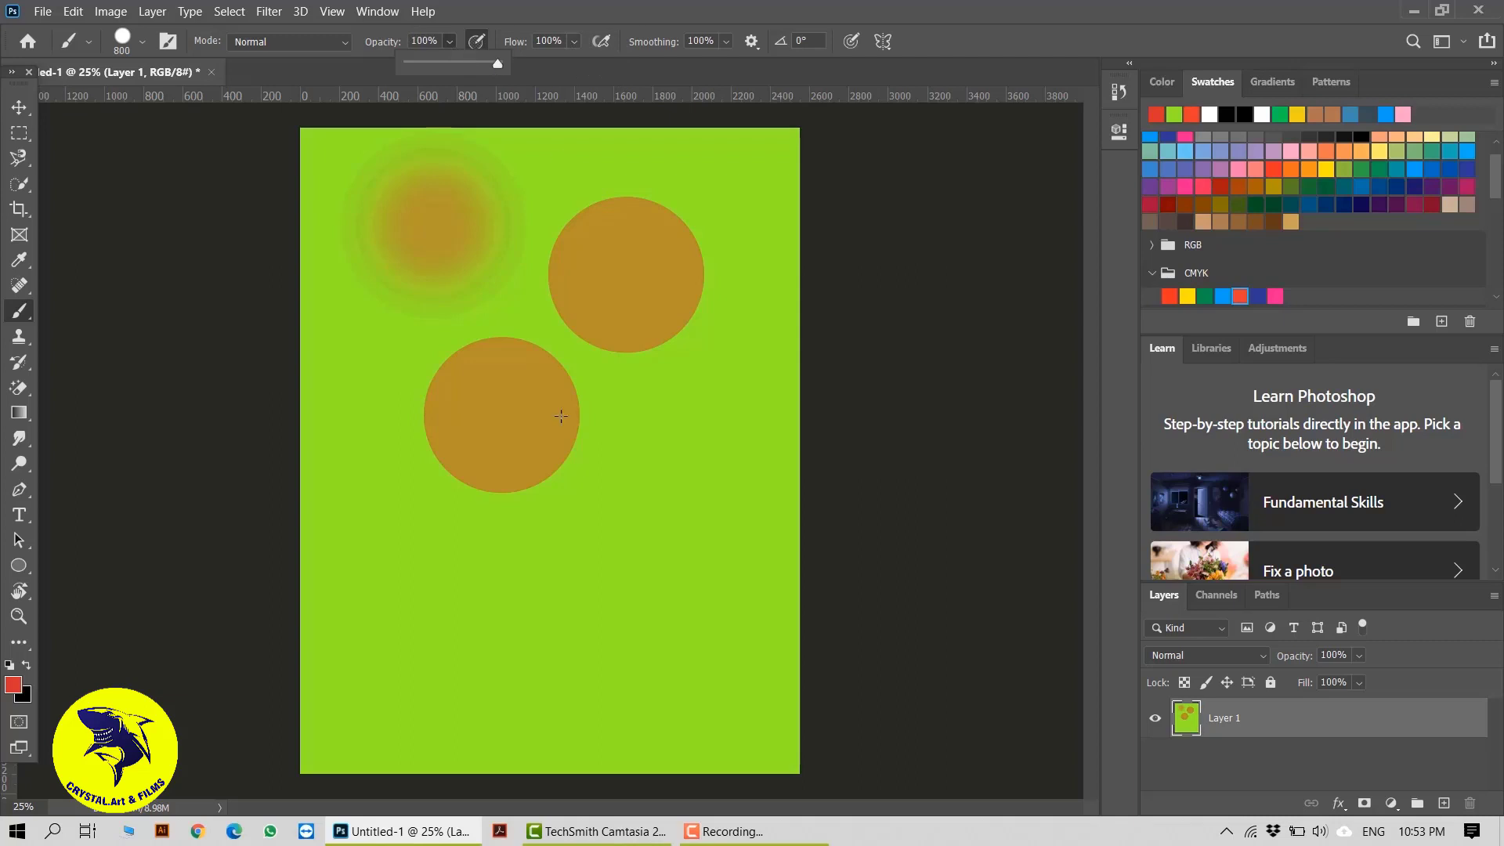
pyautogui.click(669, 491)
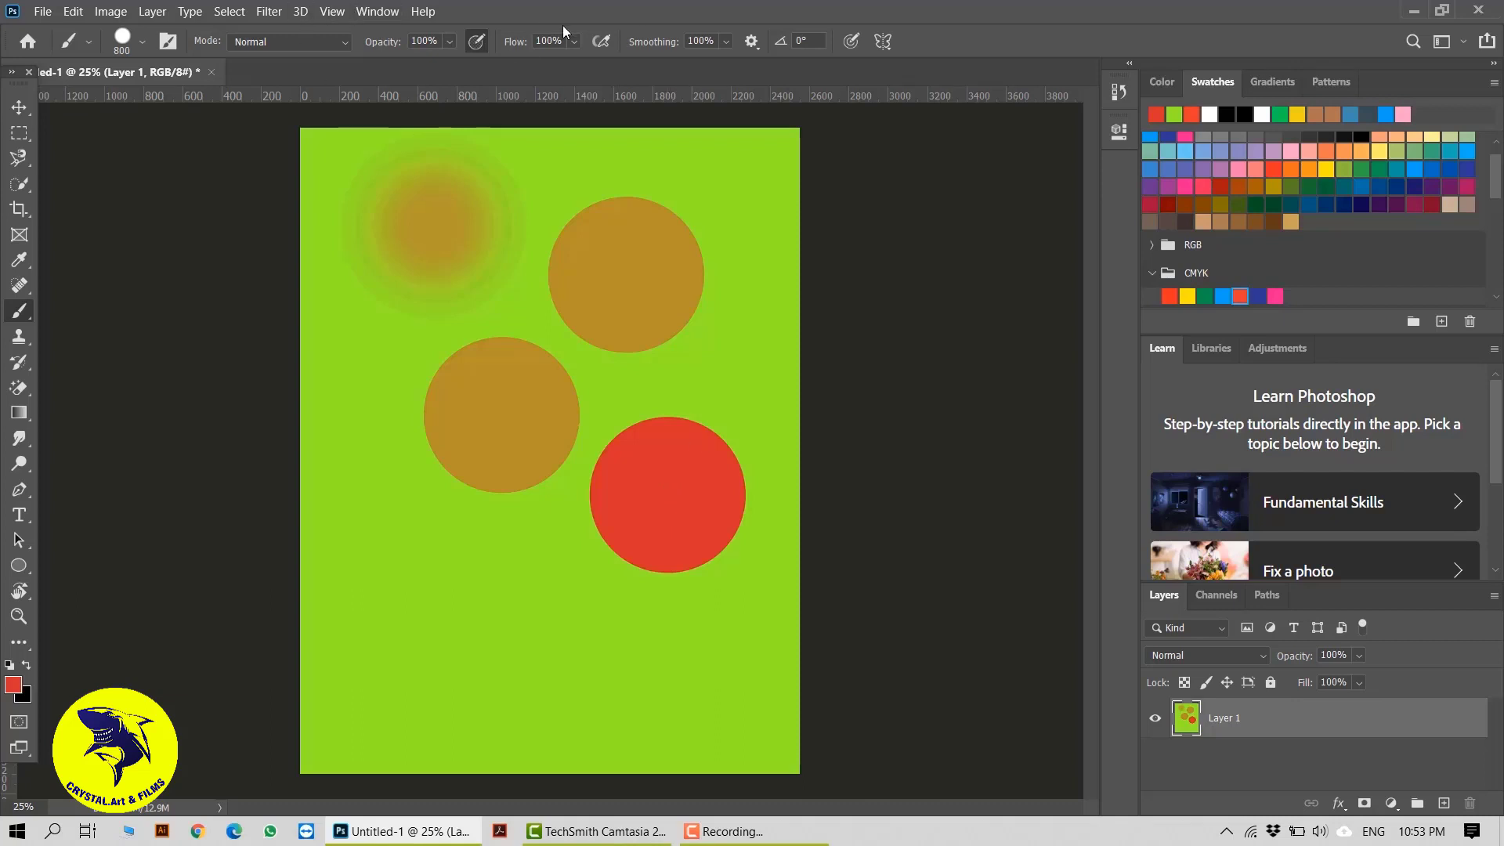
# Step: Set the brush flow to 54% and opacity to 35%, then dab two hard circles and paint broad strokes across the canvas
pyautogui.click(574, 41)
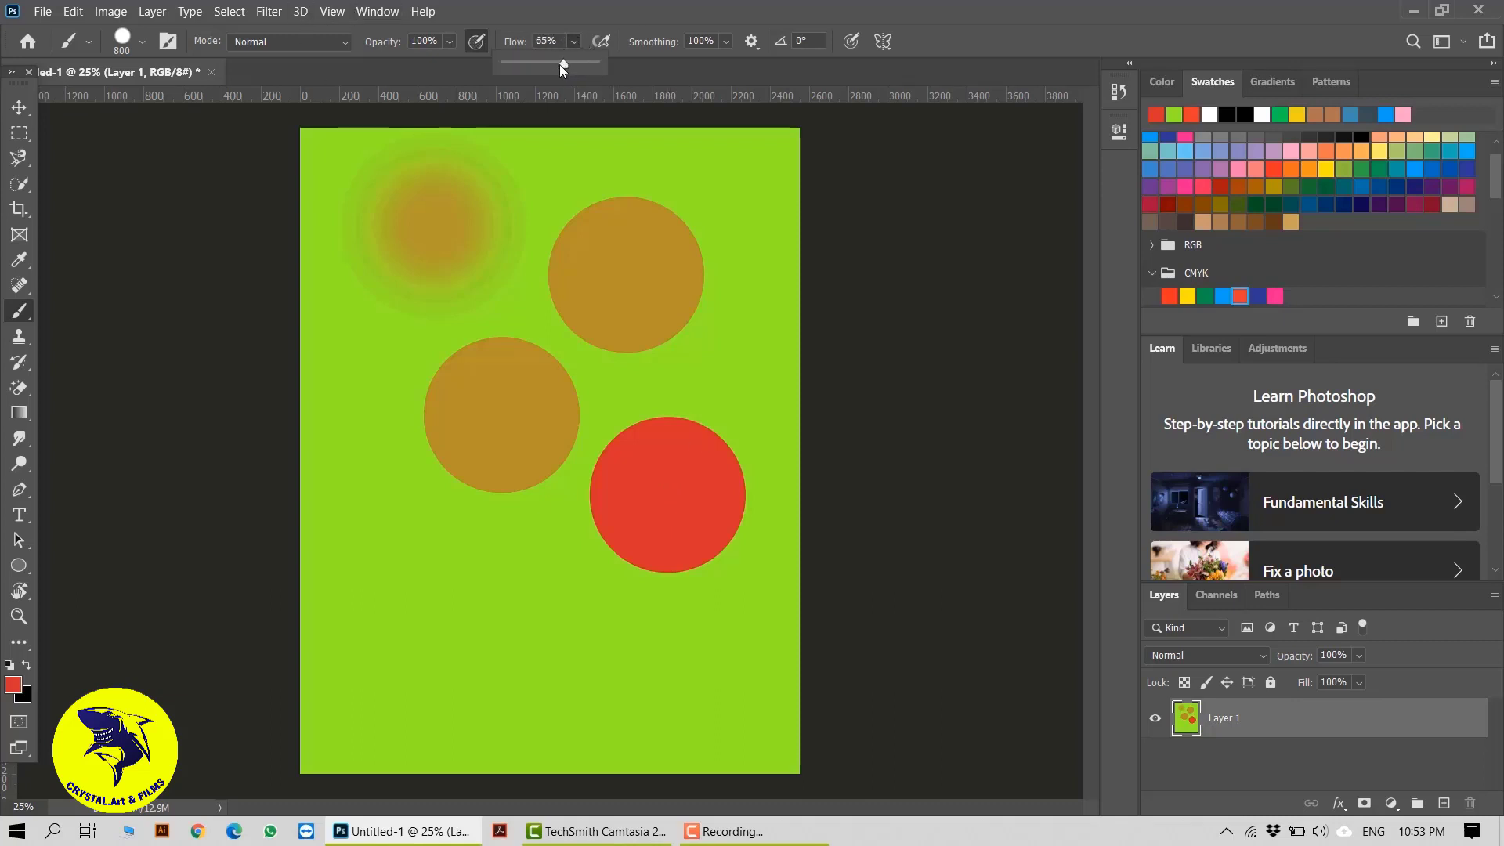
pyautogui.click(450, 41)
pyautogui.moveTo(463, 64); pyautogui.dragTo(411, 64)
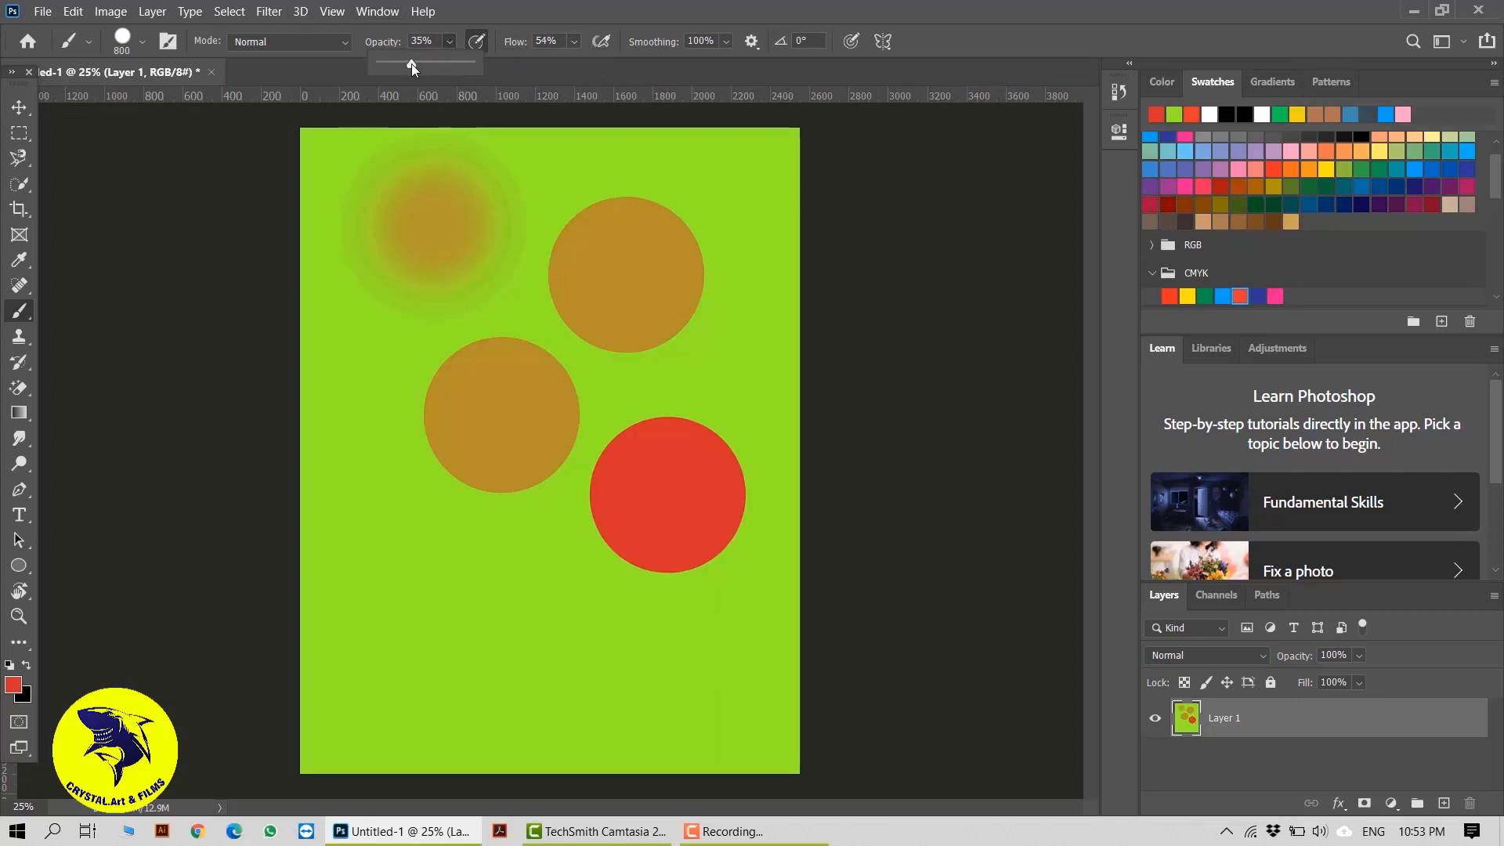
pyautogui.click(442, 549)
pyautogui.click(624, 655)
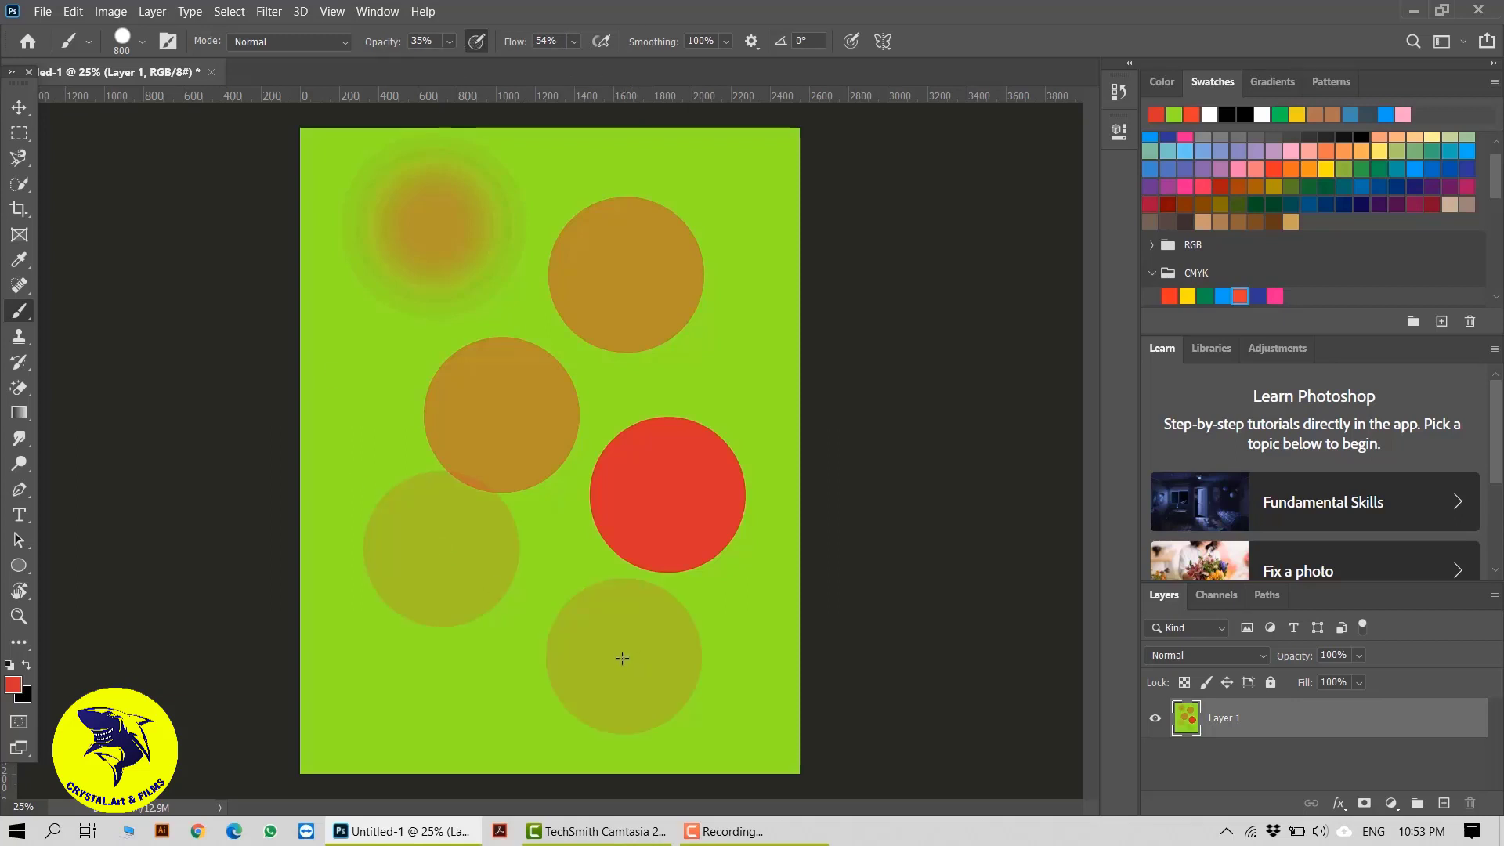
pyautogui.moveTo(444, 725); pyautogui.dragTo(721, 392)
pyautogui.moveTo(461, 566)
pyautogui.mouseDown()
pyautogui.moveTo(461, 489)
pyautogui.moveTo(384, 384)
pyautogui.moveTo(588, 264)
pyautogui.moveTo(706, 341)
pyautogui.moveTo(749, 327)
pyautogui.mouseUp()
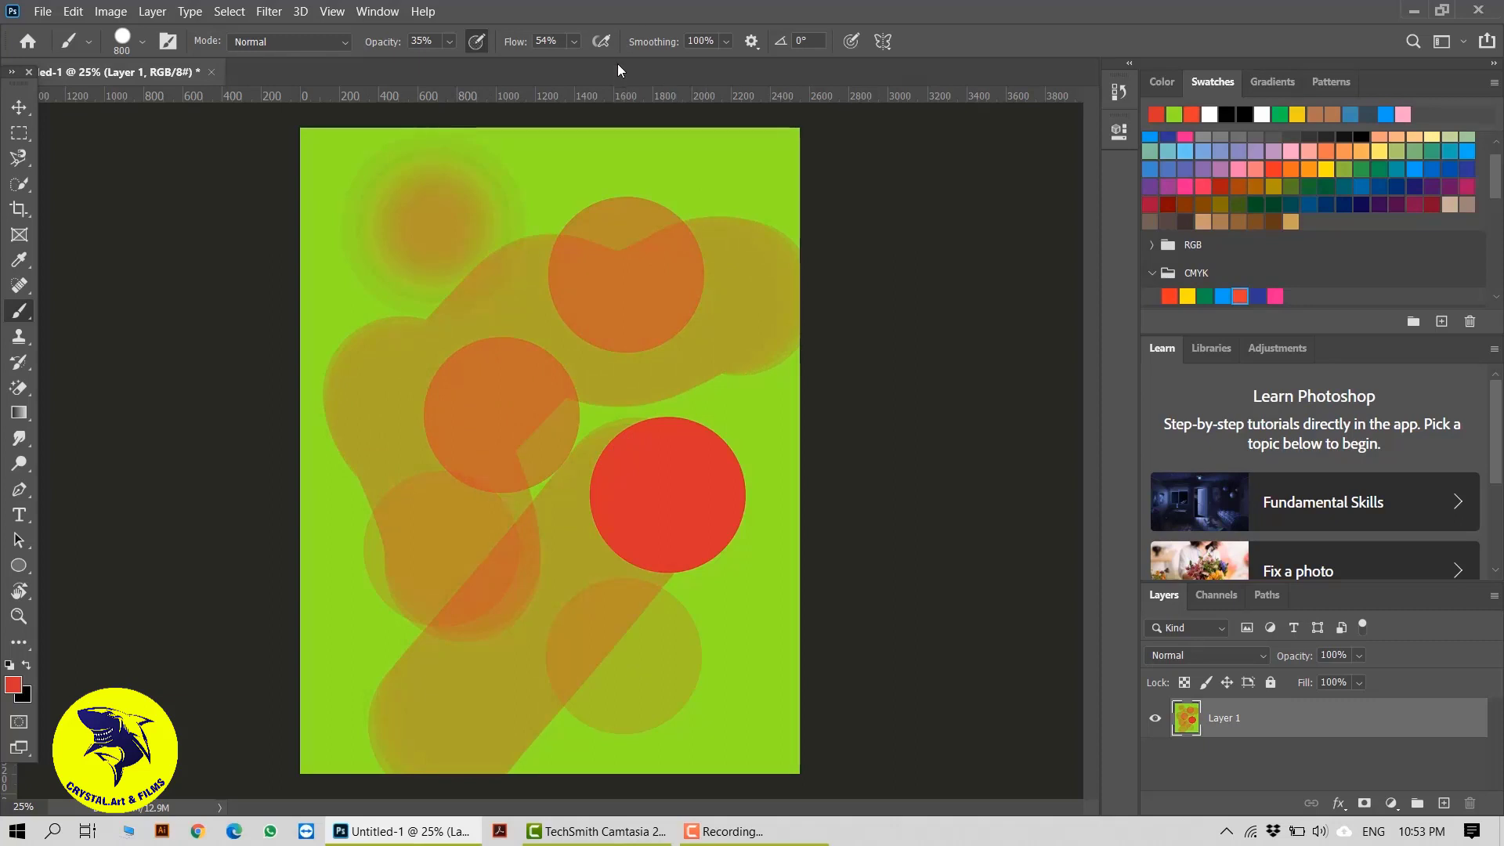
# Step: Lower the brush smoothing to 24% and paint strokes along the canvas's upper, left and lower areas, with a dab at the right
pyautogui.click(725, 41)
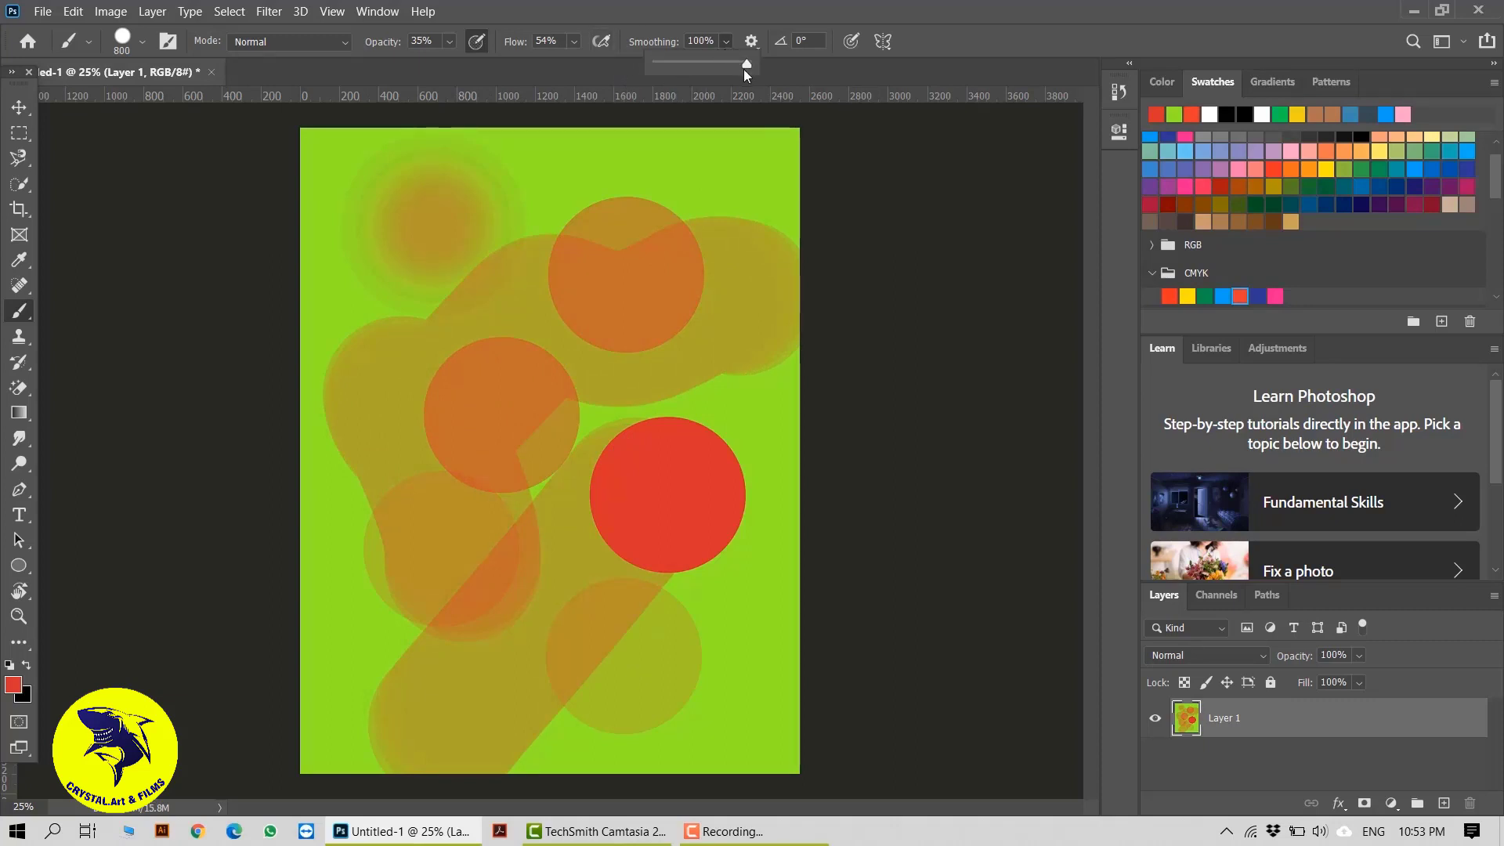
pyautogui.moveTo(725, 69); pyautogui.dragTo(679, 68)
pyautogui.moveTo(675, 175); pyautogui.dragTo(513, 182)
pyautogui.moveTo(358, 268); pyautogui.dragTo(345, 392)
pyautogui.moveTo(345, 631)
pyautogui.mouseDown()
pyautogui.moveTo(604, 698)
pyautogui.moveTo(735, 712)
pyautogui.mouseUp()
pyautogui.click(724, 409)
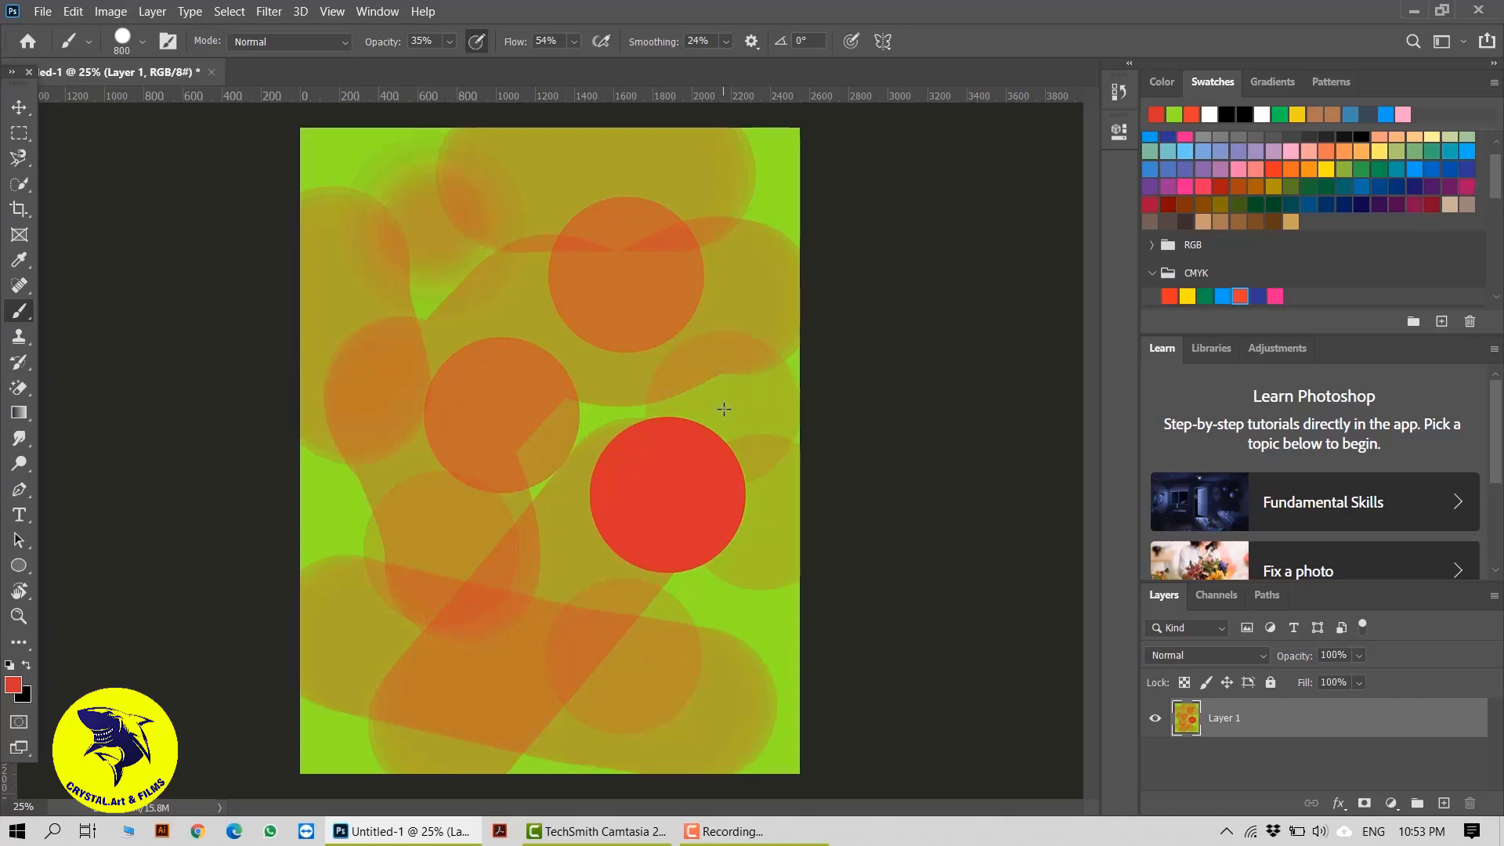
# Step: Set the brush smoothing to 100% and paint a short diagonal stroke at the canvas's middle left
pyautogui.click(728, 41)
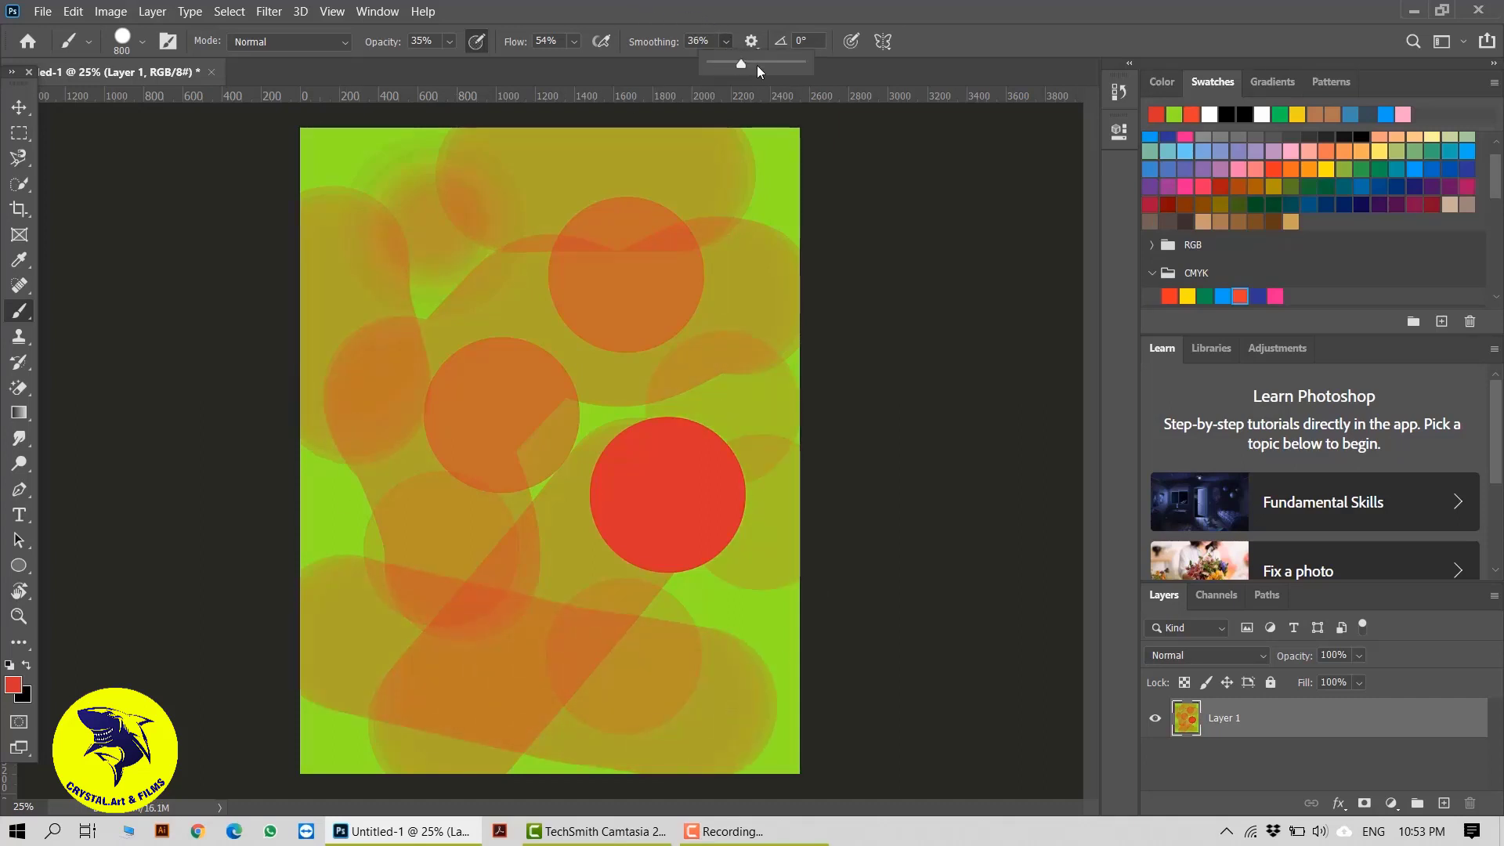
pyautogui.moveTo(756, 65); pyautogui.dragTo(805, 65)
pyautogui.moveTo(471, 437); pyautogui.dragTo(377, 593)
# Step: Undo the test strokes and hard circles back to the single soft spot at the canvas's upper left
pyautogui.hotkey('ctrl', 'z')
pyautogui.hotkey('ctrl', 'z')
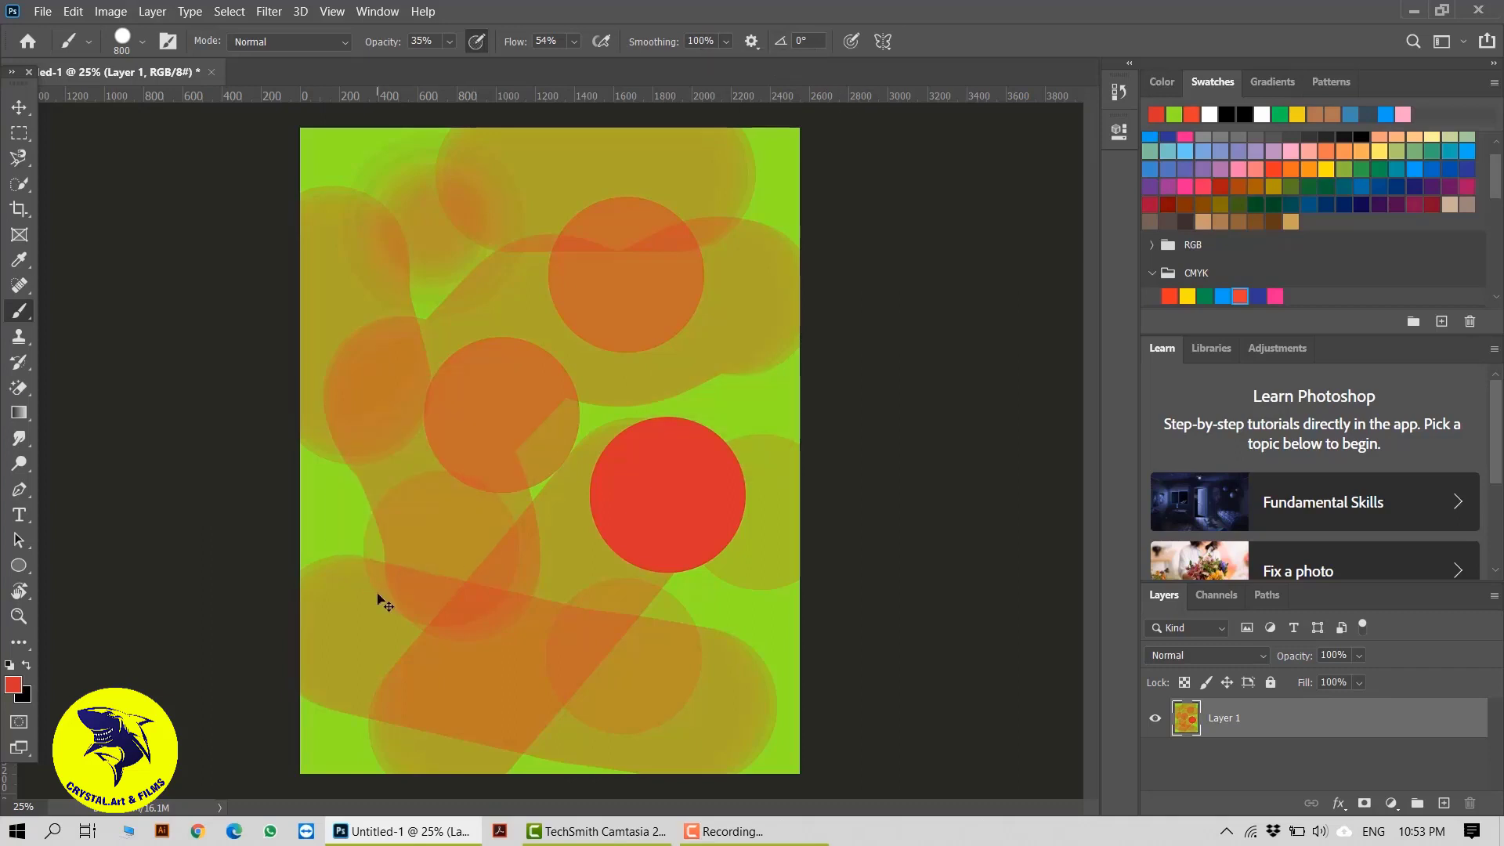
pyautogui.hotkey('ctrl', 'z')
pyautogui.hotkey('ctrl', 'z')
pyautogui.hotkey('ctrl', 'z')
pyautogui.hotkey('ctrl', 'z')
pyautogui.hotkey('ctrl', 'z')
pyautogui.hotkey('ctrl', 'z')
pyautogui.hotkey('ctrl', 'z')
pyautogui.hotkey('ctrl', 'z')
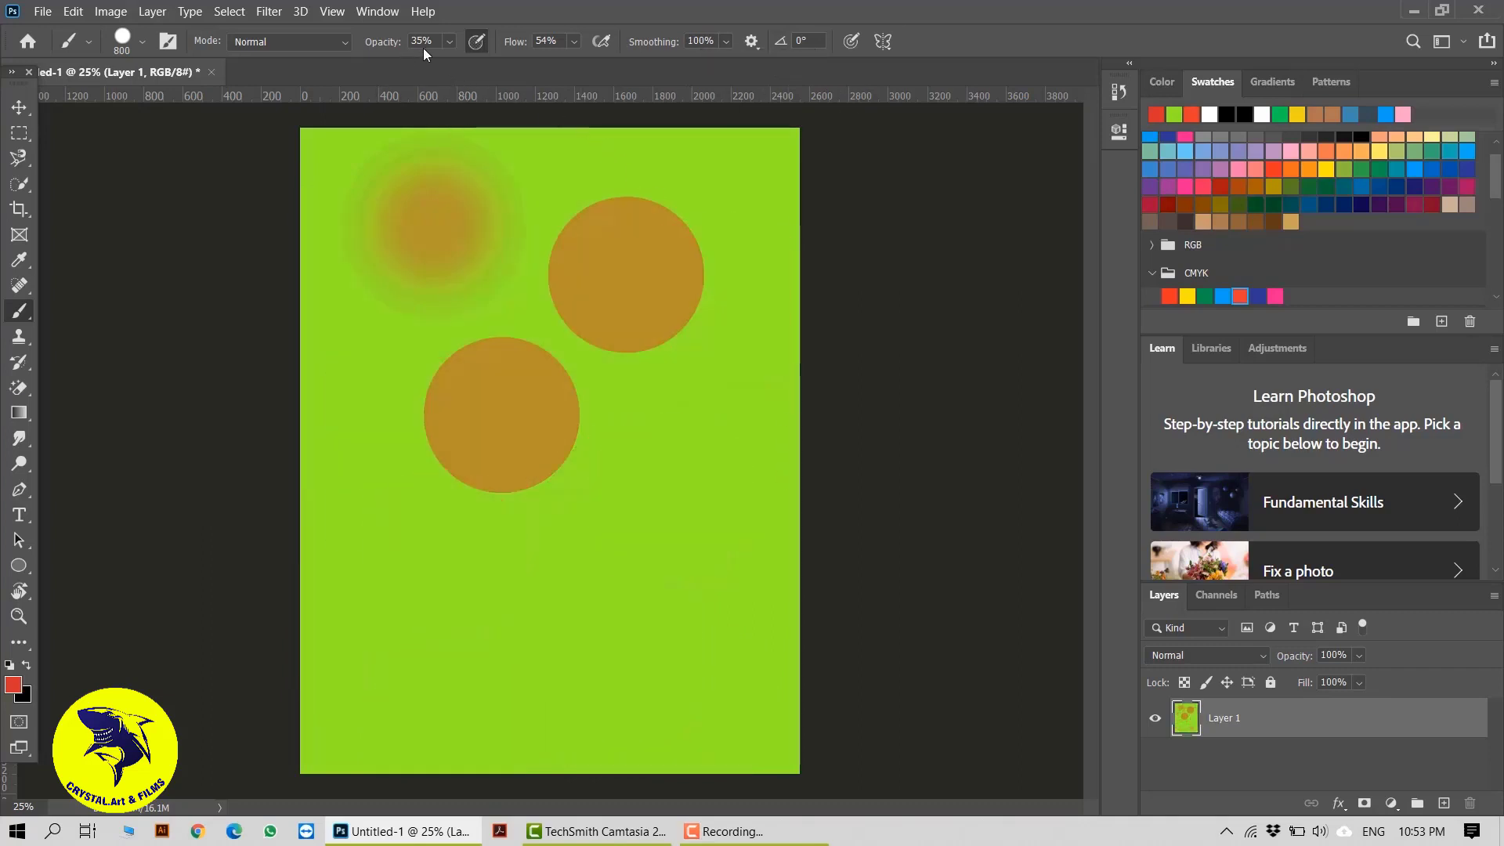
pyautogui.hotkey('ctrl', 'z')
pyautogui.hotkey('ctrl', 'z')
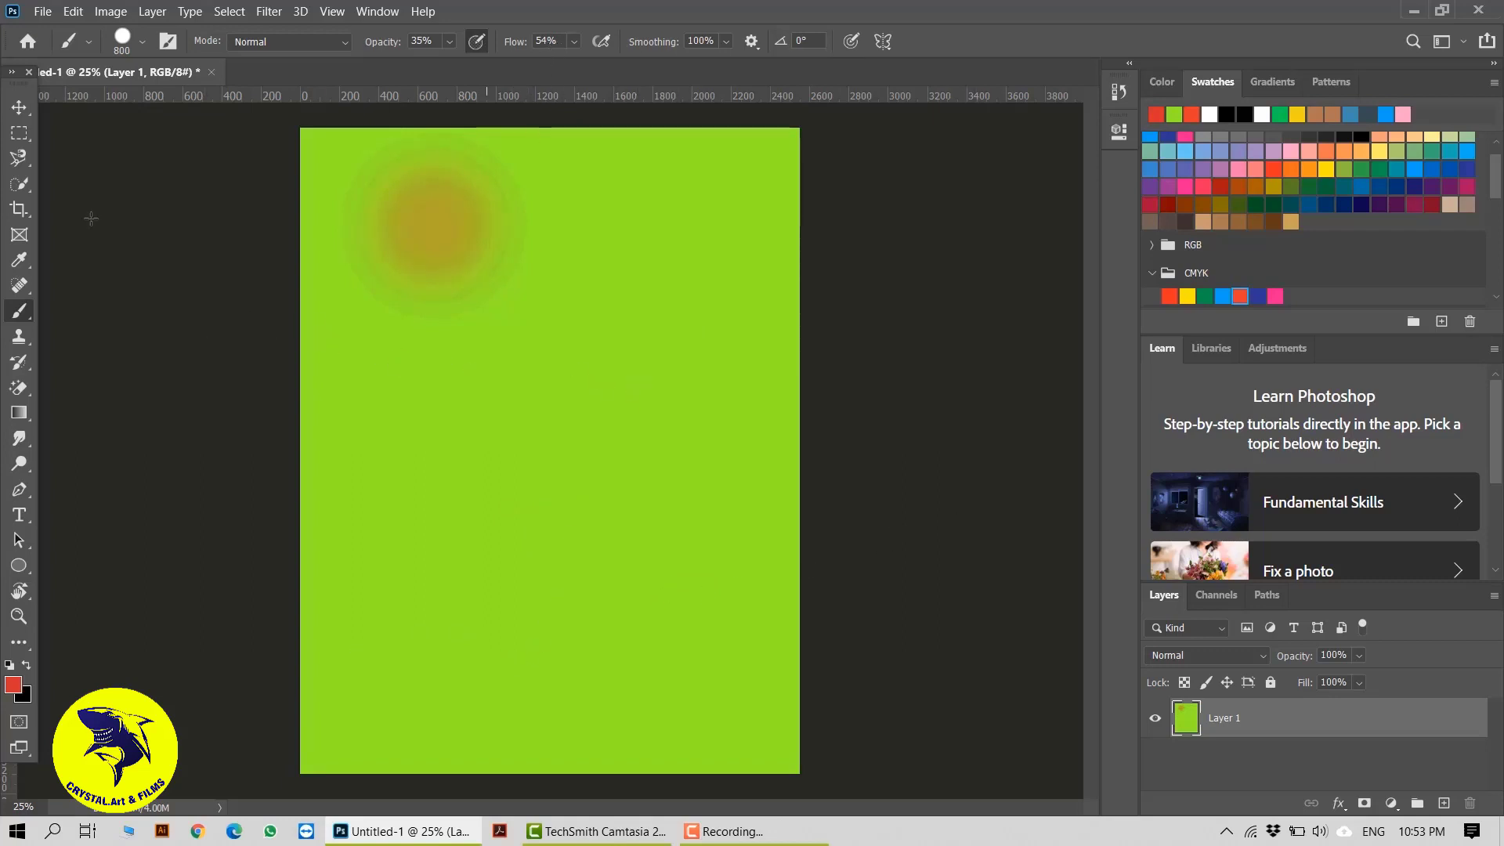
# Step: Select the Kyle's Concept Brushes - Foliage Mix 2 preset from the Special Effects Brushes and make a small test dab on the canvas
pyautogui.click(142, 41)
pyautogui.scroll(-5, 220, 383)
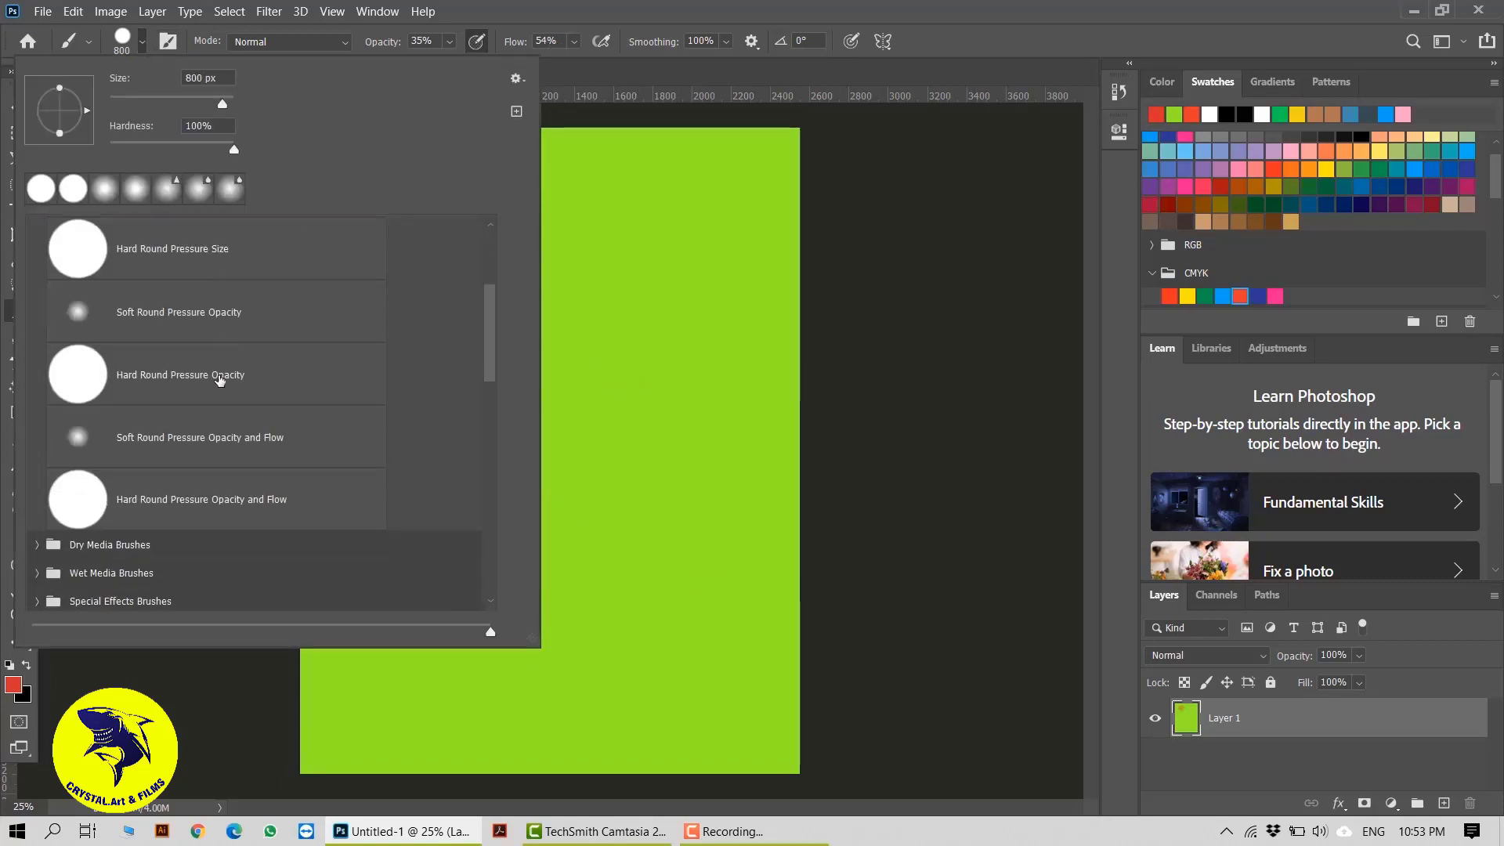
pyautogui.scroll(-4, 220, 383)
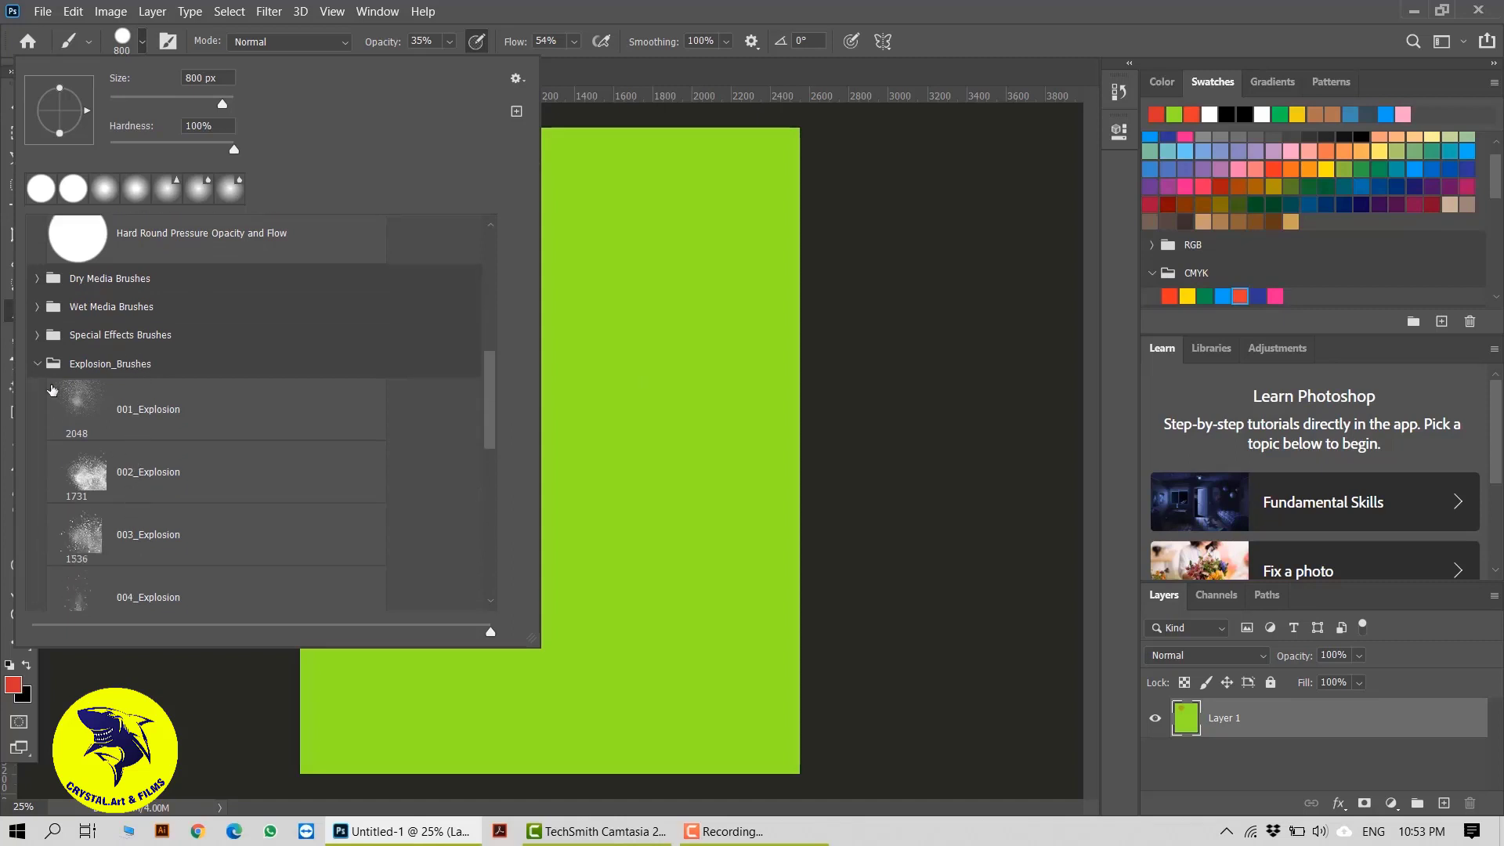
pyautogui.click(38, 333)
pyautogui.scroll(-5, 212, 417)
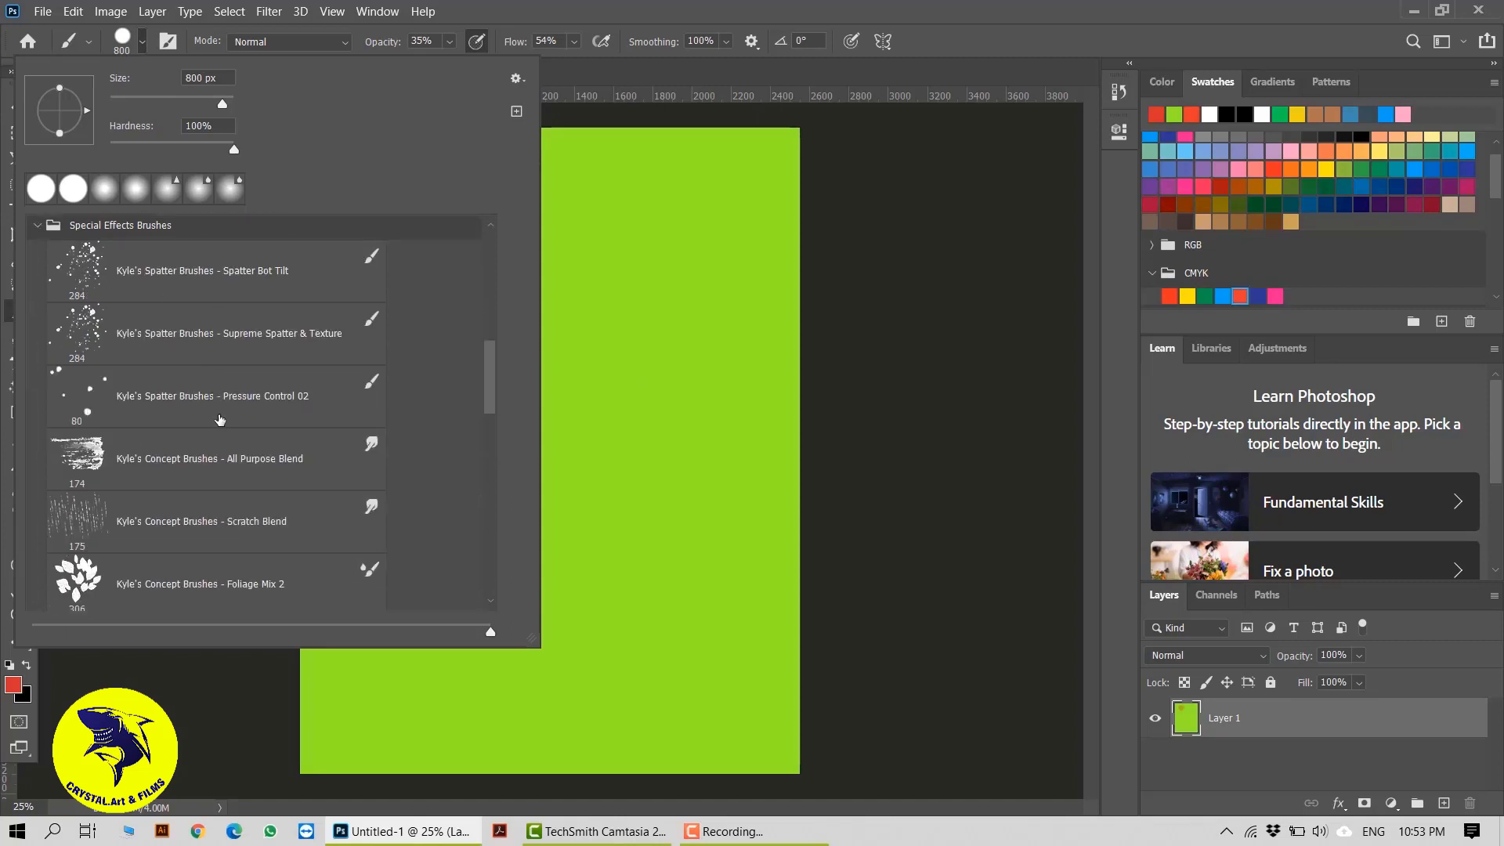
pyautogui.scroll(-1, 220, 423)
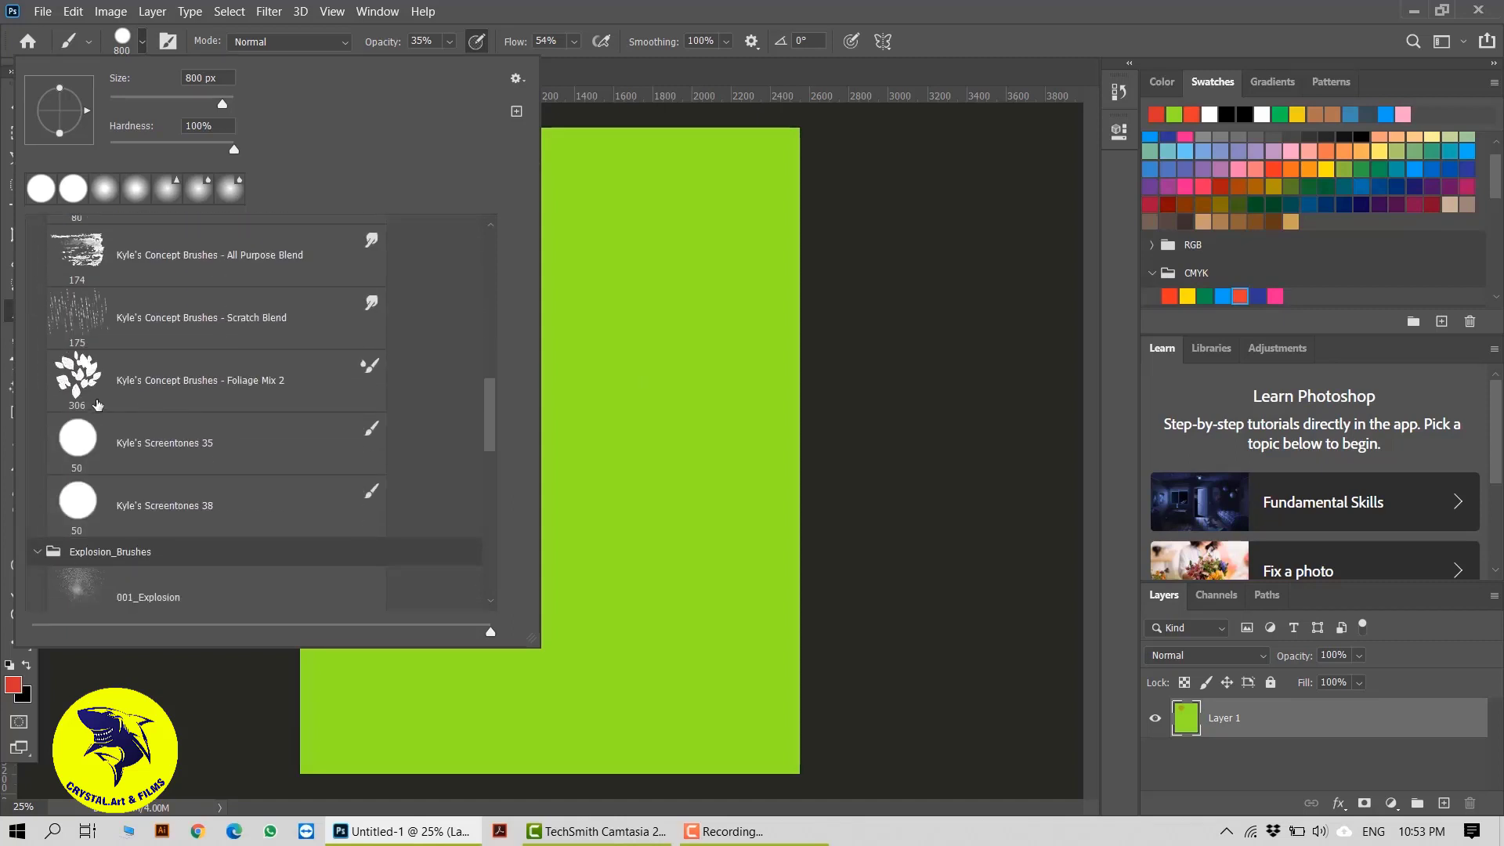
pyautogui.click(97, 400)
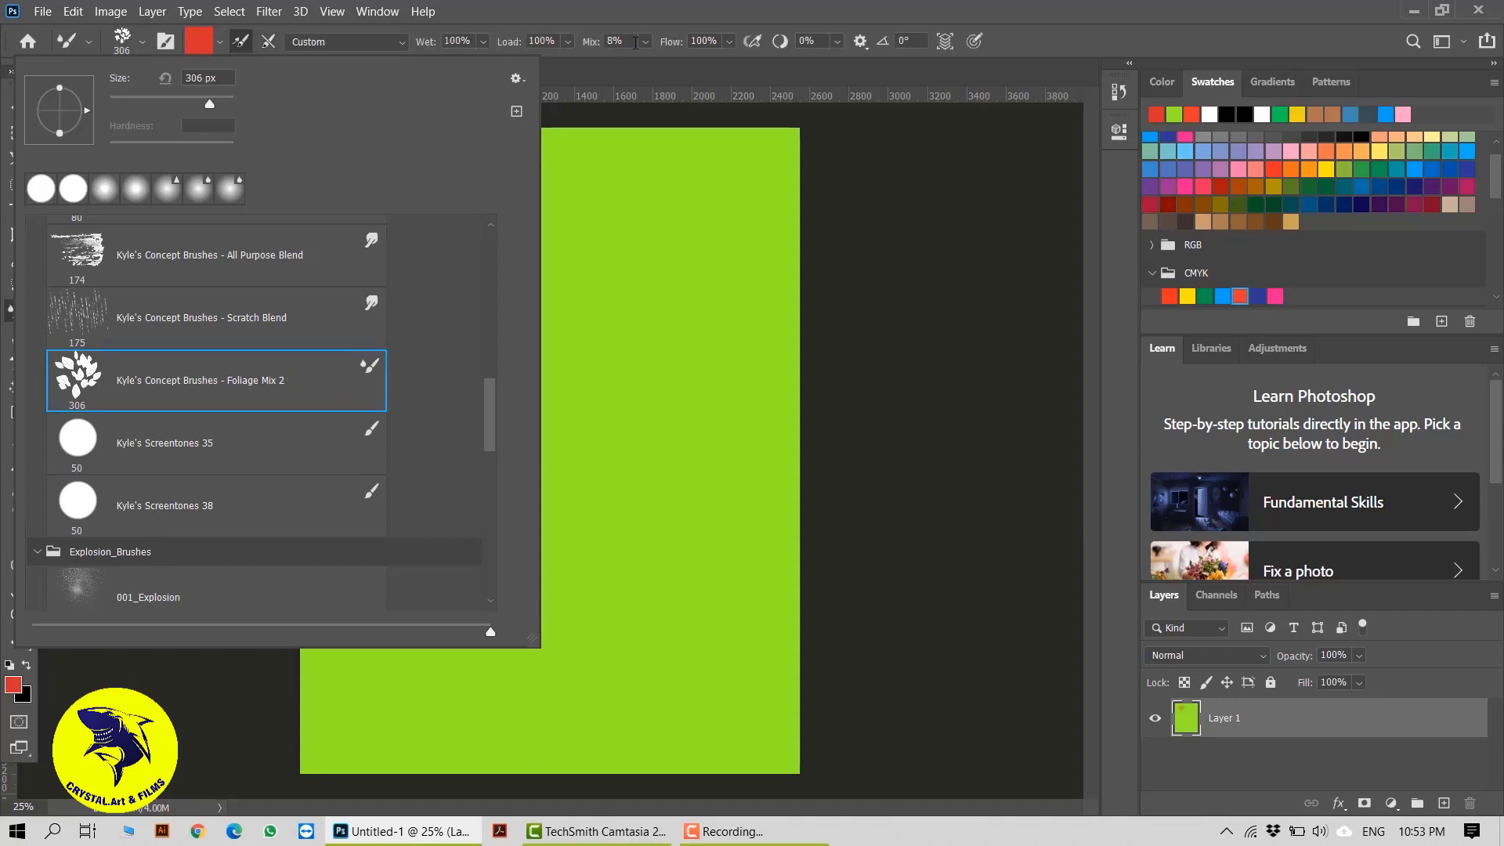
pyautogui.click(618, 65)
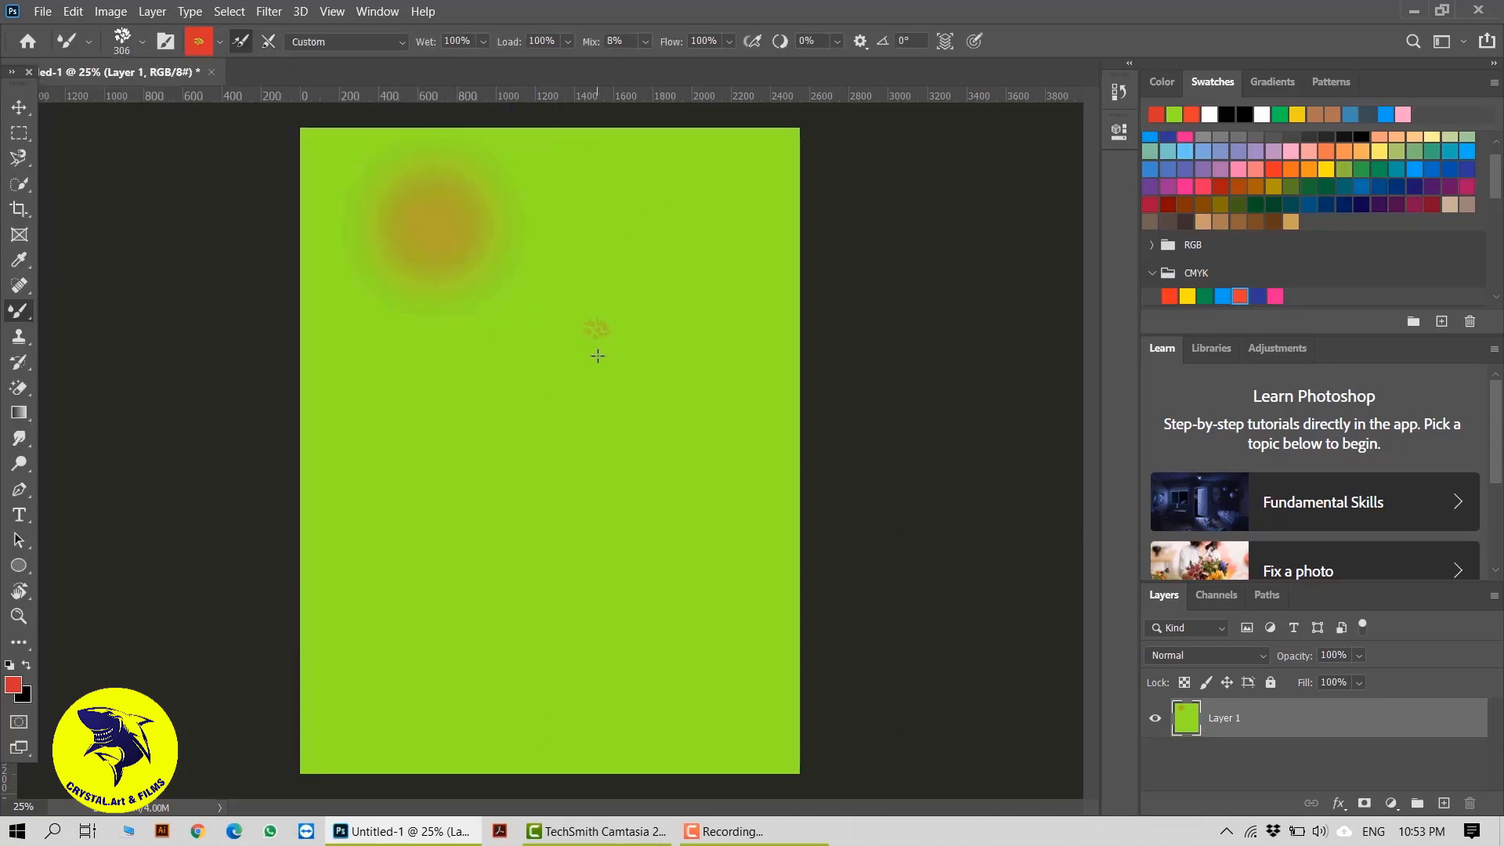
# Step: Enlarge the foliage brush to 1500 px and stamp leaf clusters at the canvas's middle left, centre and upper right
pyautogui.press(']')
pyautogui.press(']')
pyautogui.press(']')
pyautogui.press(']')
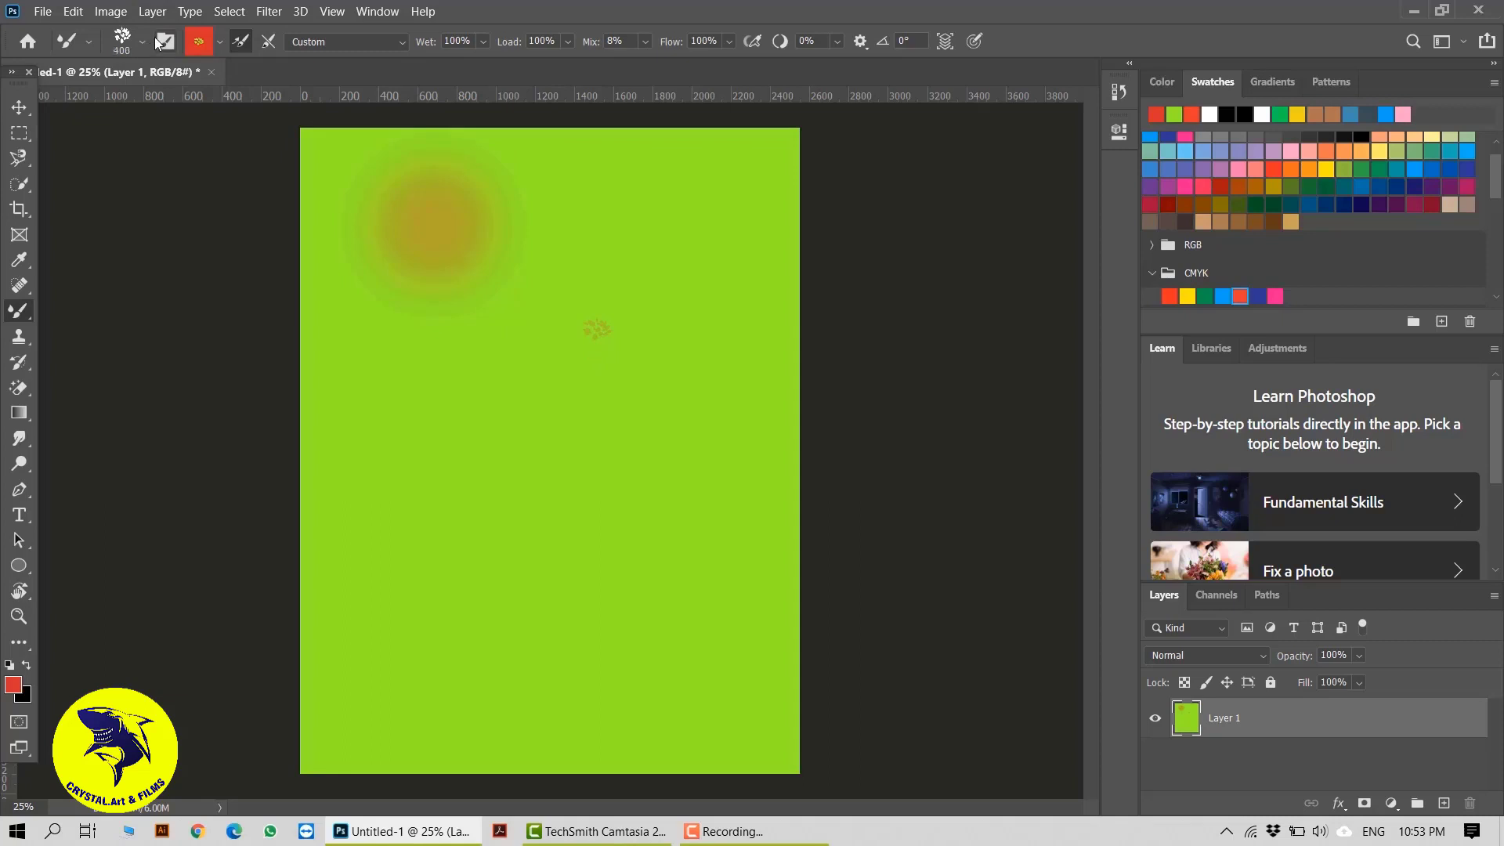
pyautogui.click(398, 398)
pyautogui.moveTo(559, 402)
pyautogui.mouseDown()
pyautogui.moveTo(645, 334)
pyautogui.moveTo(714, 219)
pyautogui.mouseUp()
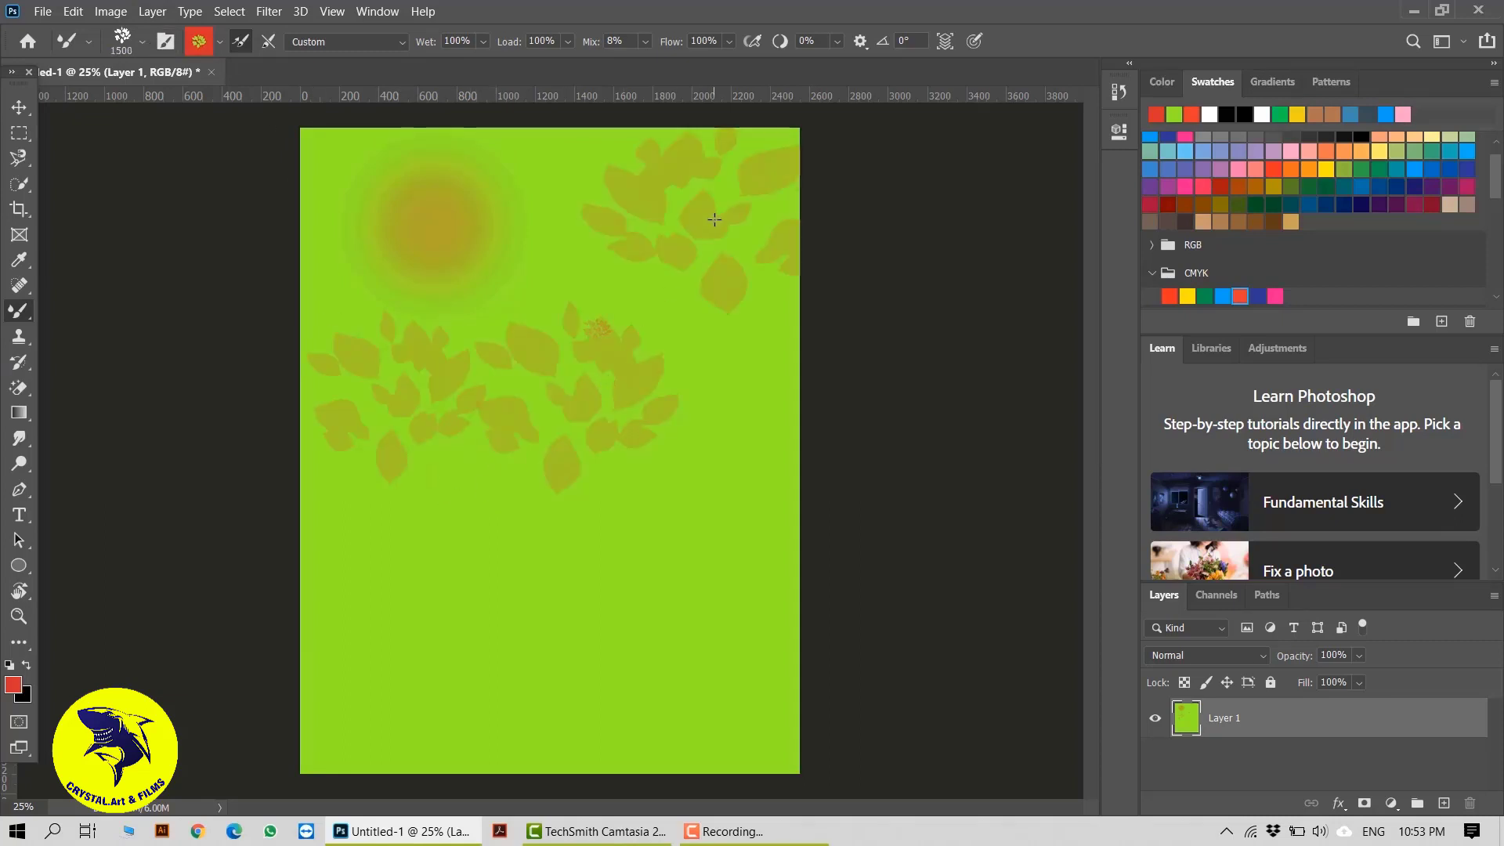
# Step: Stamp more leaf clusters over the middle right and lower half of the canvas
pyautogui.click(736, 440)
pyautogui.click(351, 576)
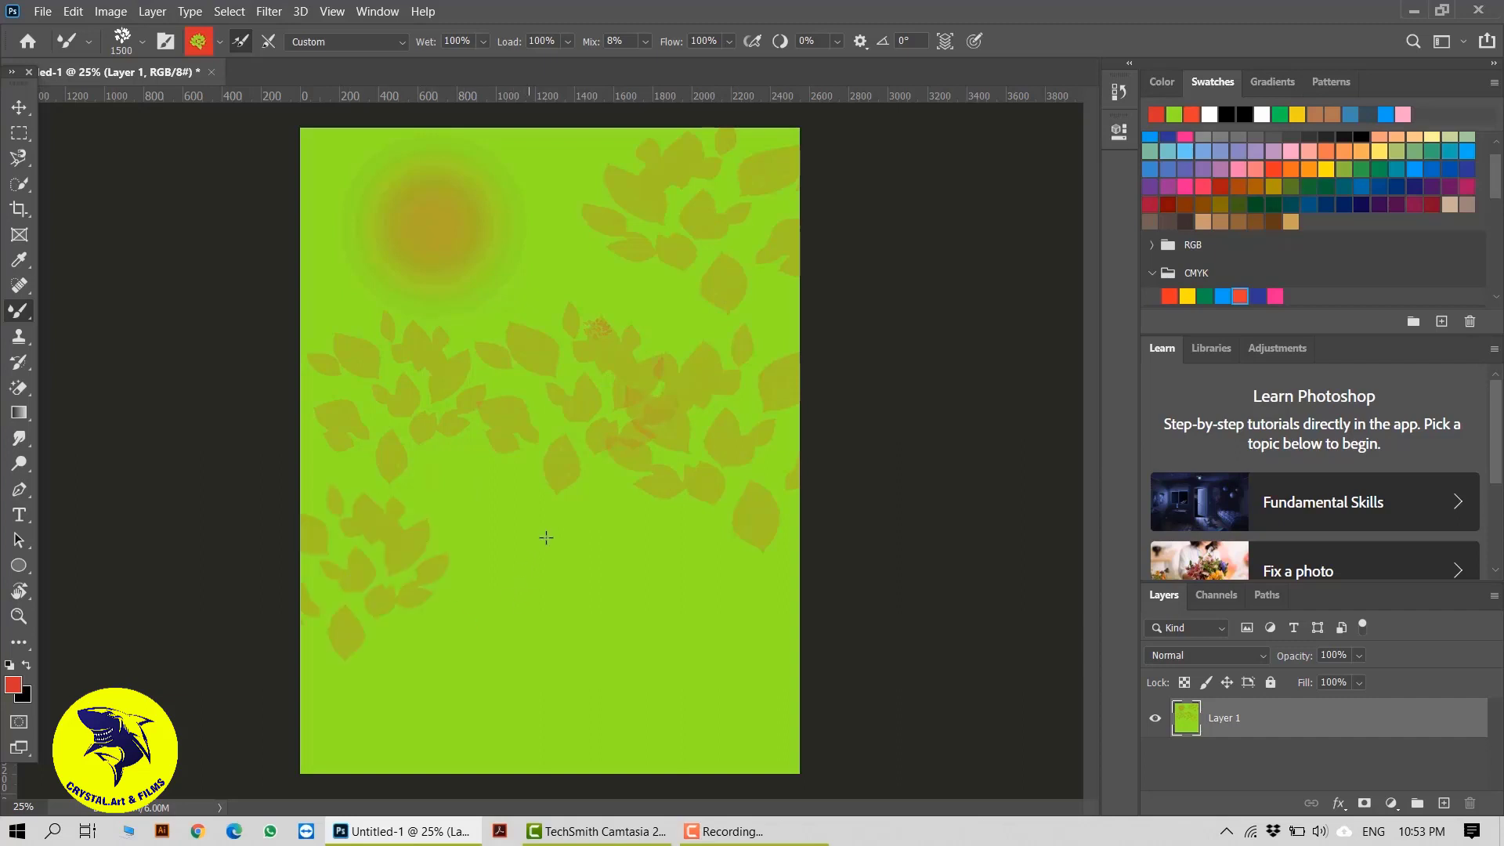
pyautogui.click(544, 537)
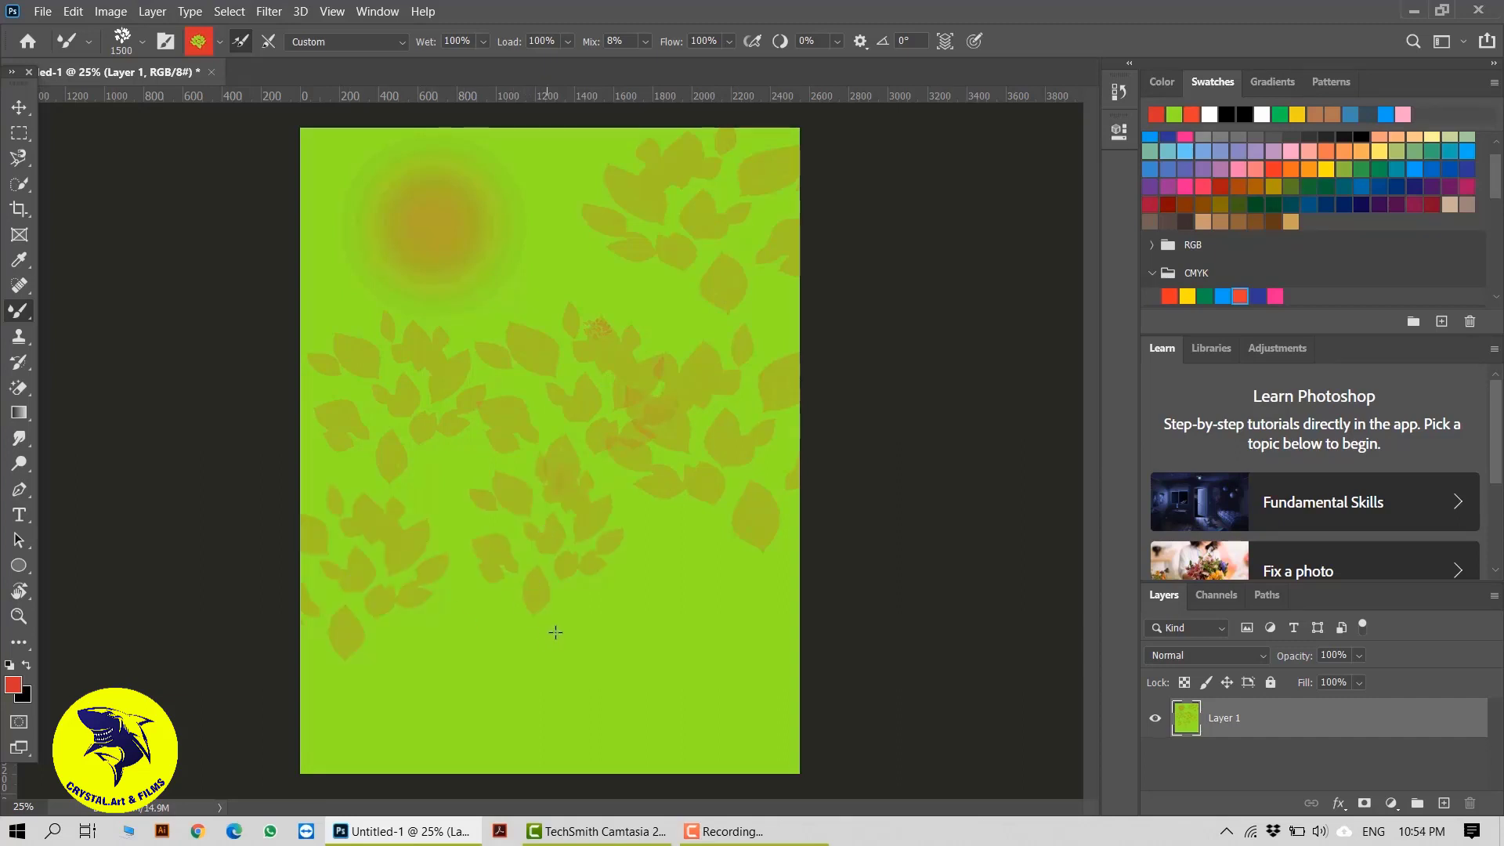
pyautogui.click(694, 599)
pyautogui.click(468, 675)
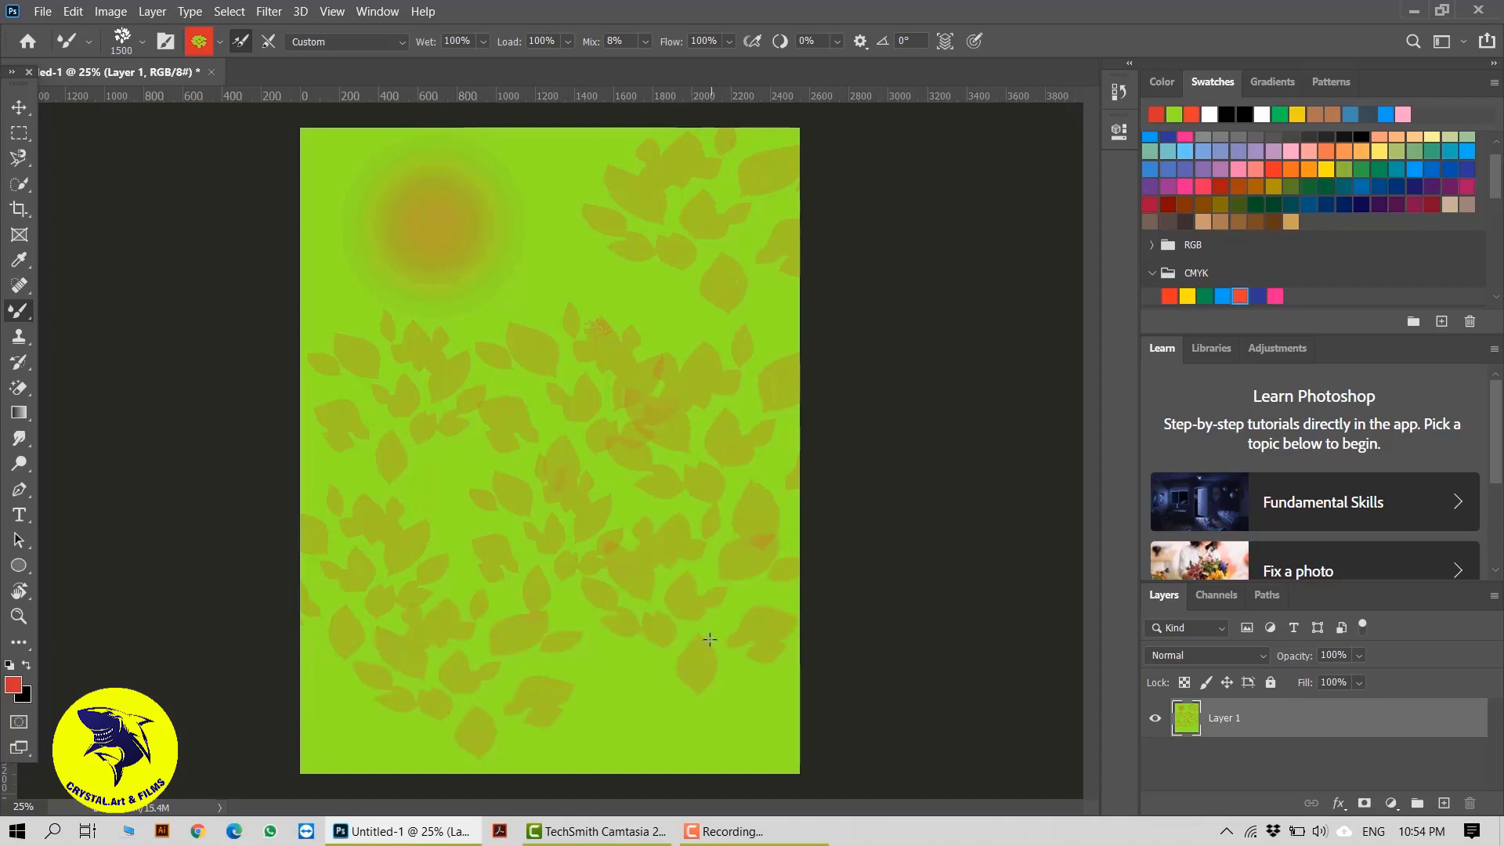
# Step: Undo all the foliage stamps on the canvas
pyautogui.hotkey('ctrl', 'z')
pyautogui.hotkey('ctrl', 'z')
pyautogui.hotkey('ctrl', 'z')
pyautogui.hotkey('ctrl', 'z')
pyautogui.hotkey('ctrl', 'z')
pyautogui.hotkey('ctrl', 'z')
pyautogui.hotkey('ctrl', 'z')
pyautogui.hotkey('ctrl', 'z')
pyautogui.hotkey('ctrl', 'z')
pyautogui.hotkey('ctrl', 'z')
pyautogui.hotkey('ctrl', 'z')
pyautogui.hotkey('ctrl', 'z')
pyautogui.hotkey('ctrl', 'z')
pyautogui.hotkey('ctrl', 'z')
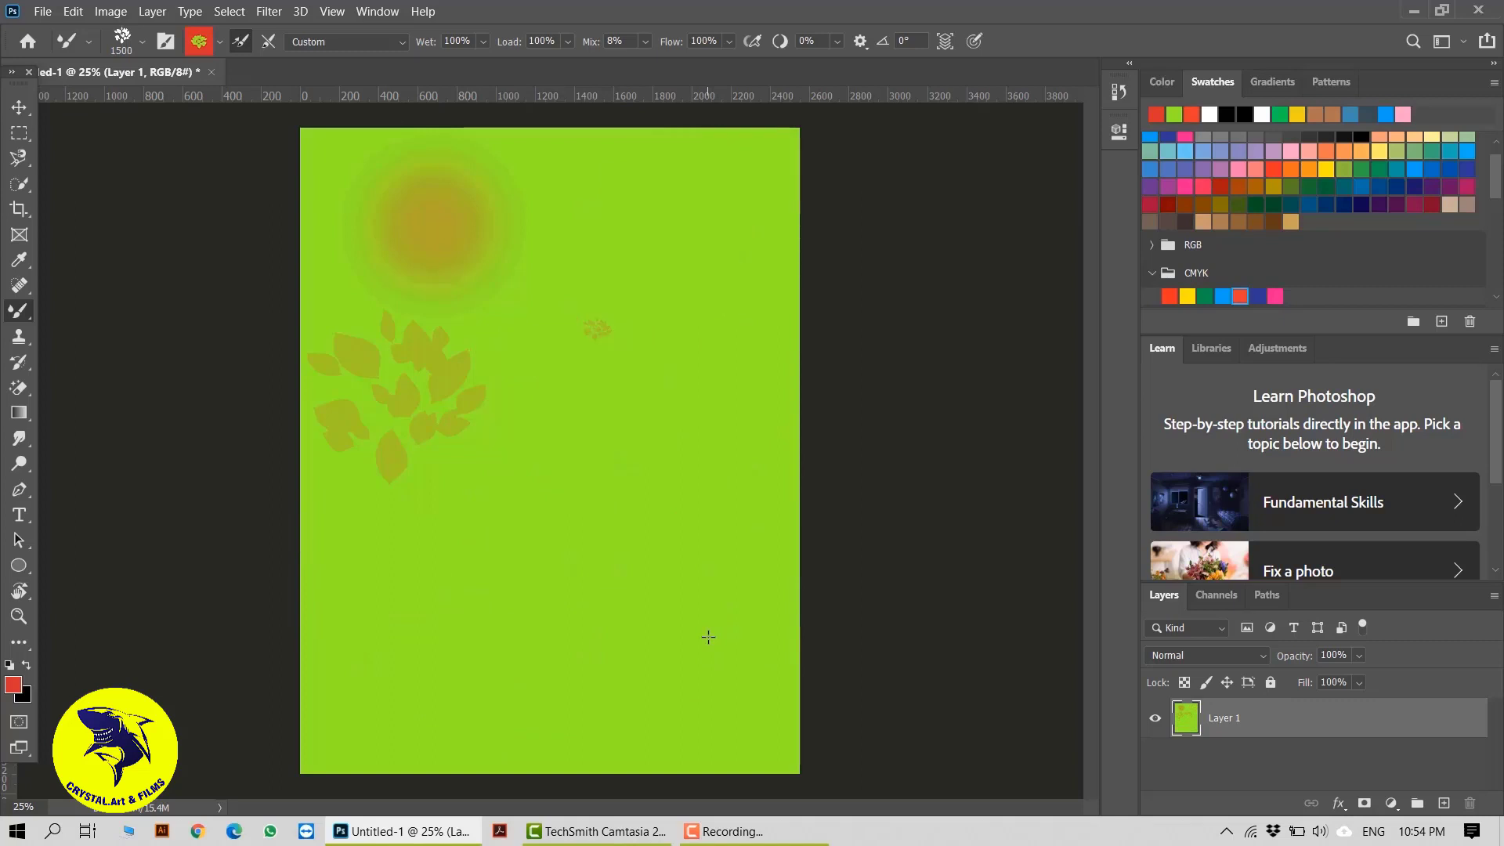
# Step: Rotate the foliage brush tip to -132° and stamp one leaf cluster at the canvas's upper right
pyautogui.click(136, 45)
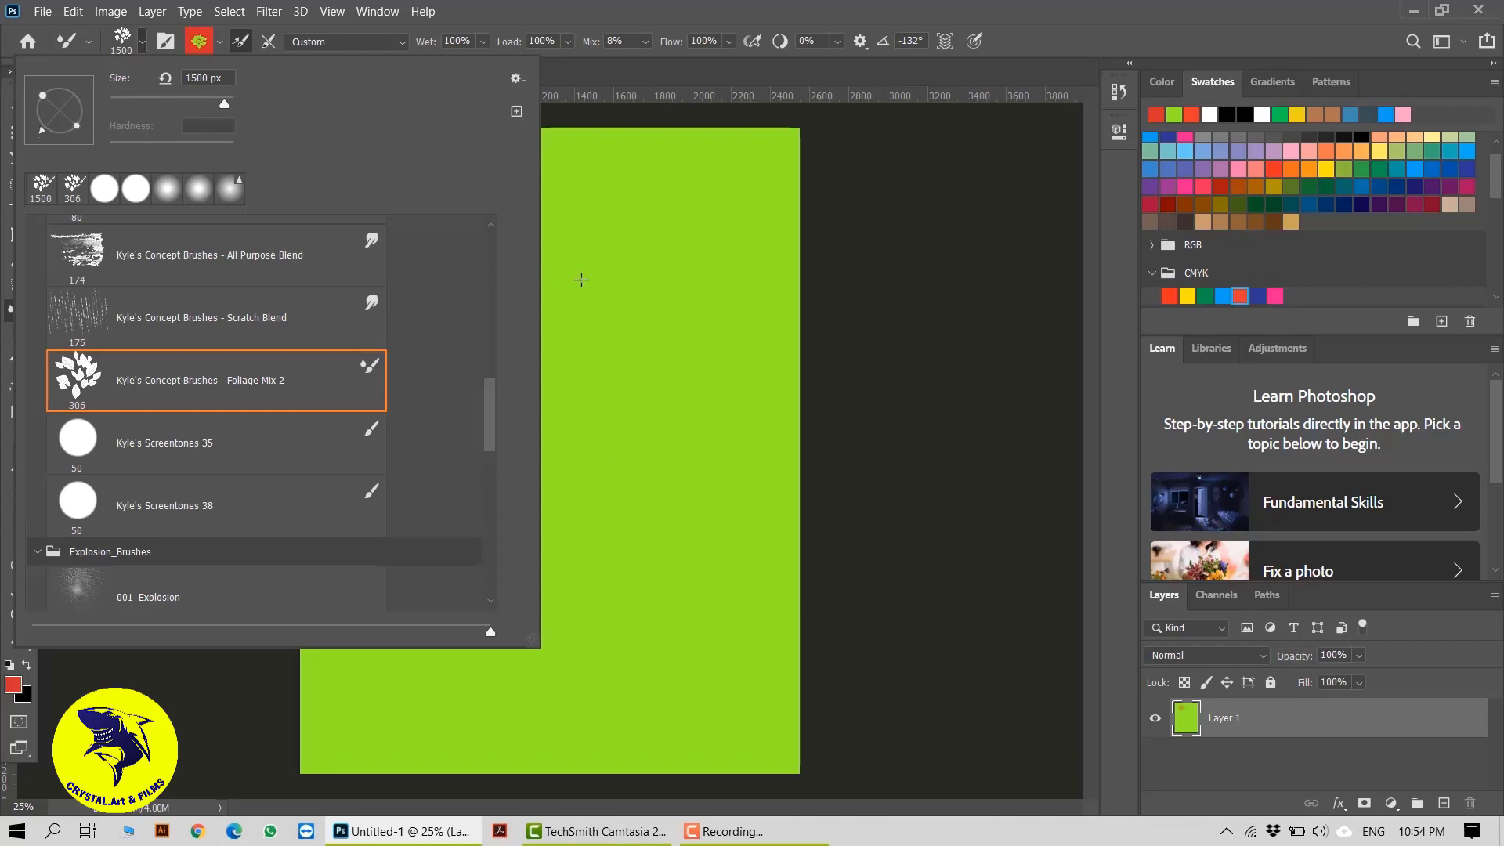
pyautogui.click(673, 232)
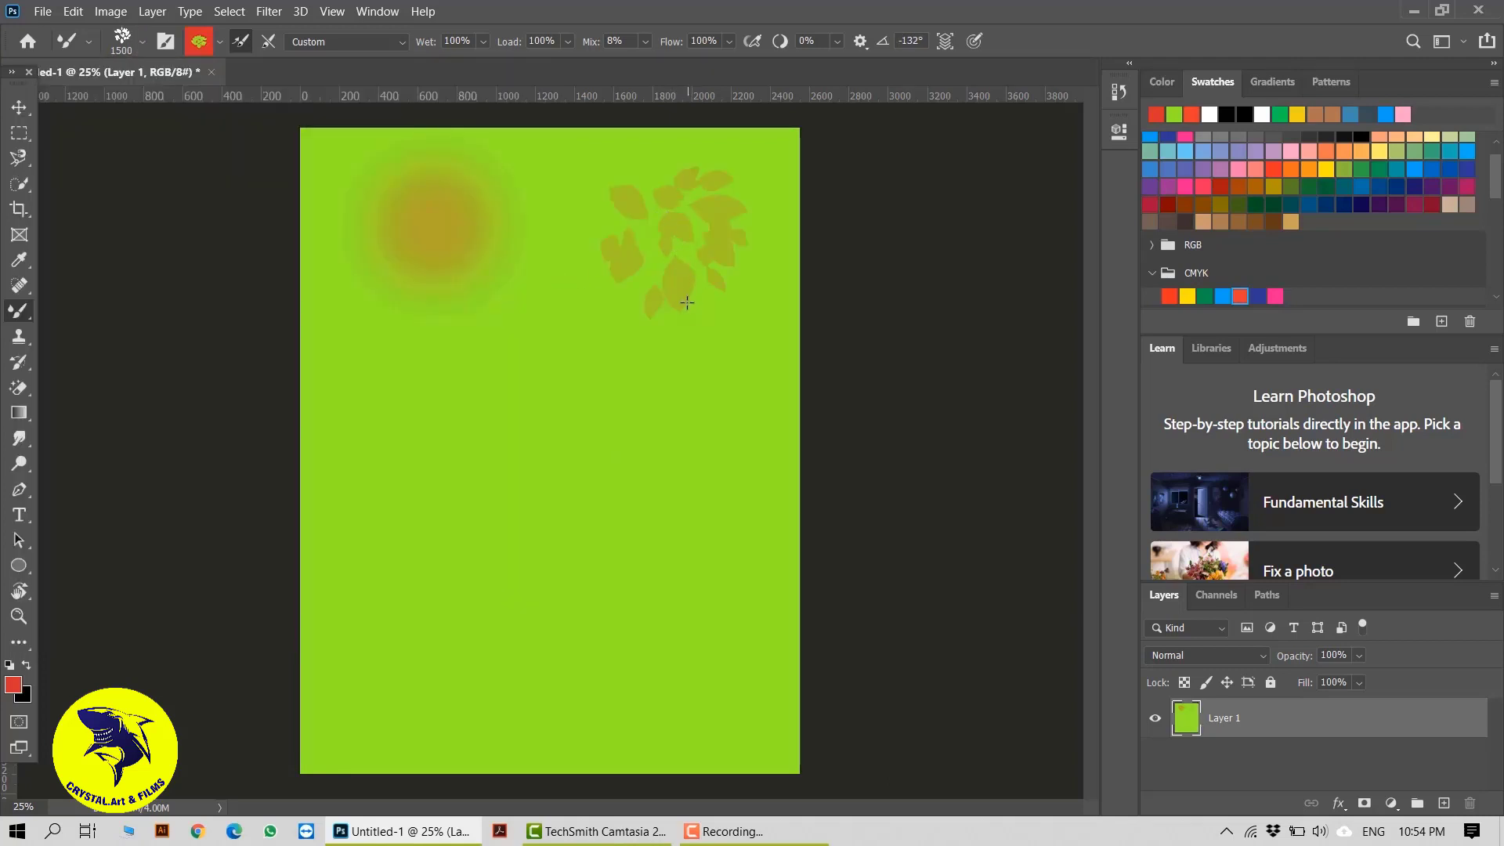
# Step: Rotate the foliage brush tip to 61° and stamp leaf clusters over the canvas's middle right
pyautogui.click(138, 45)
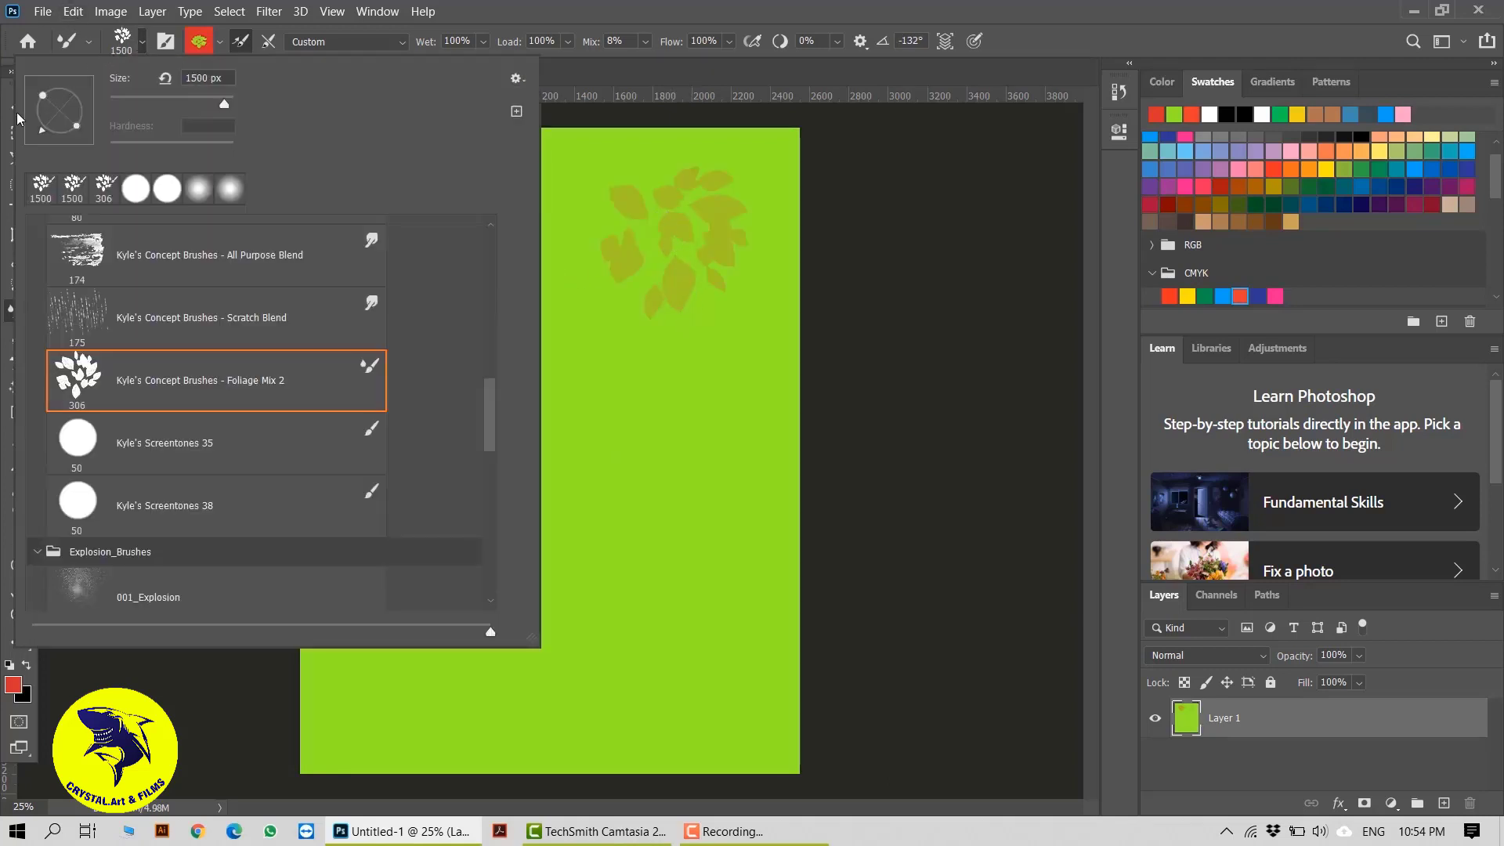
pyautogui.moveTo(67, 80); pyautogui.dragTo(77, 91)
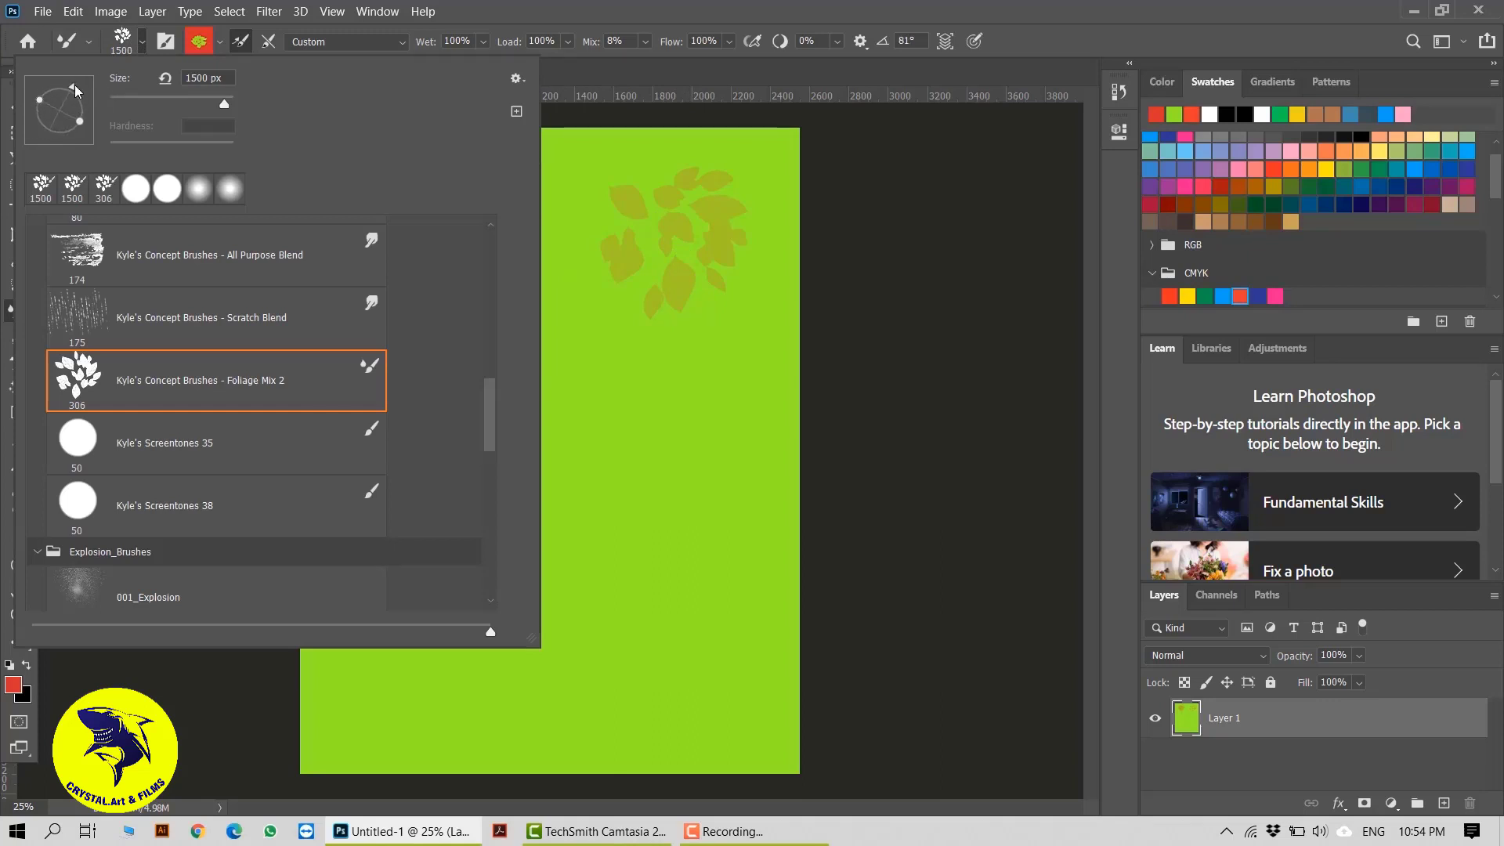
pyautogui.click(657, 397)
pyautogui.click(657, 398)
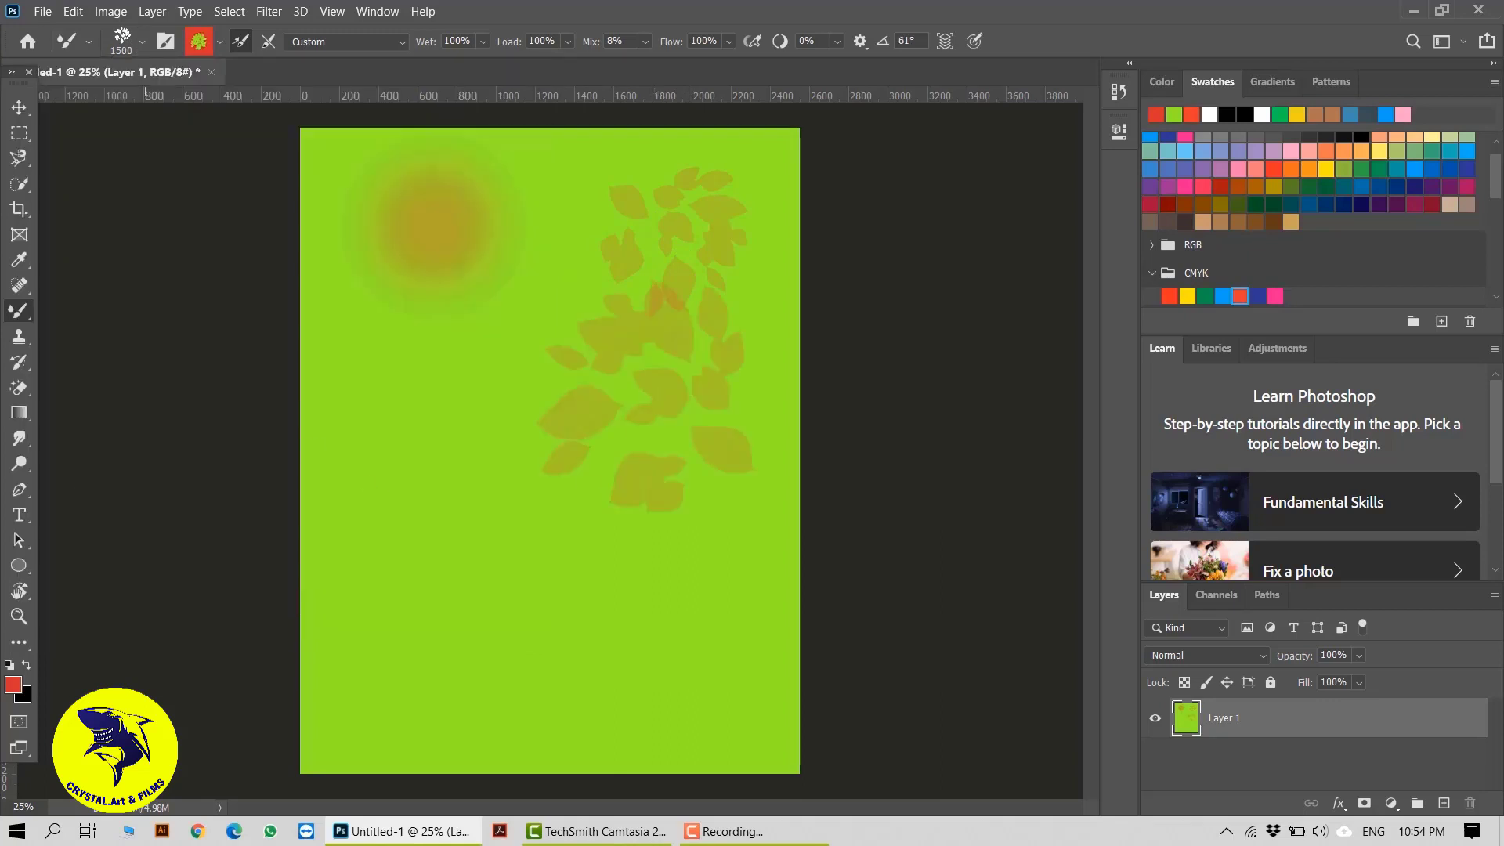
# Step: Rotate the foliage brush tip to 150° and stamp leaf clusters at the canvas's lower right
pyautogui.click(141, 41)
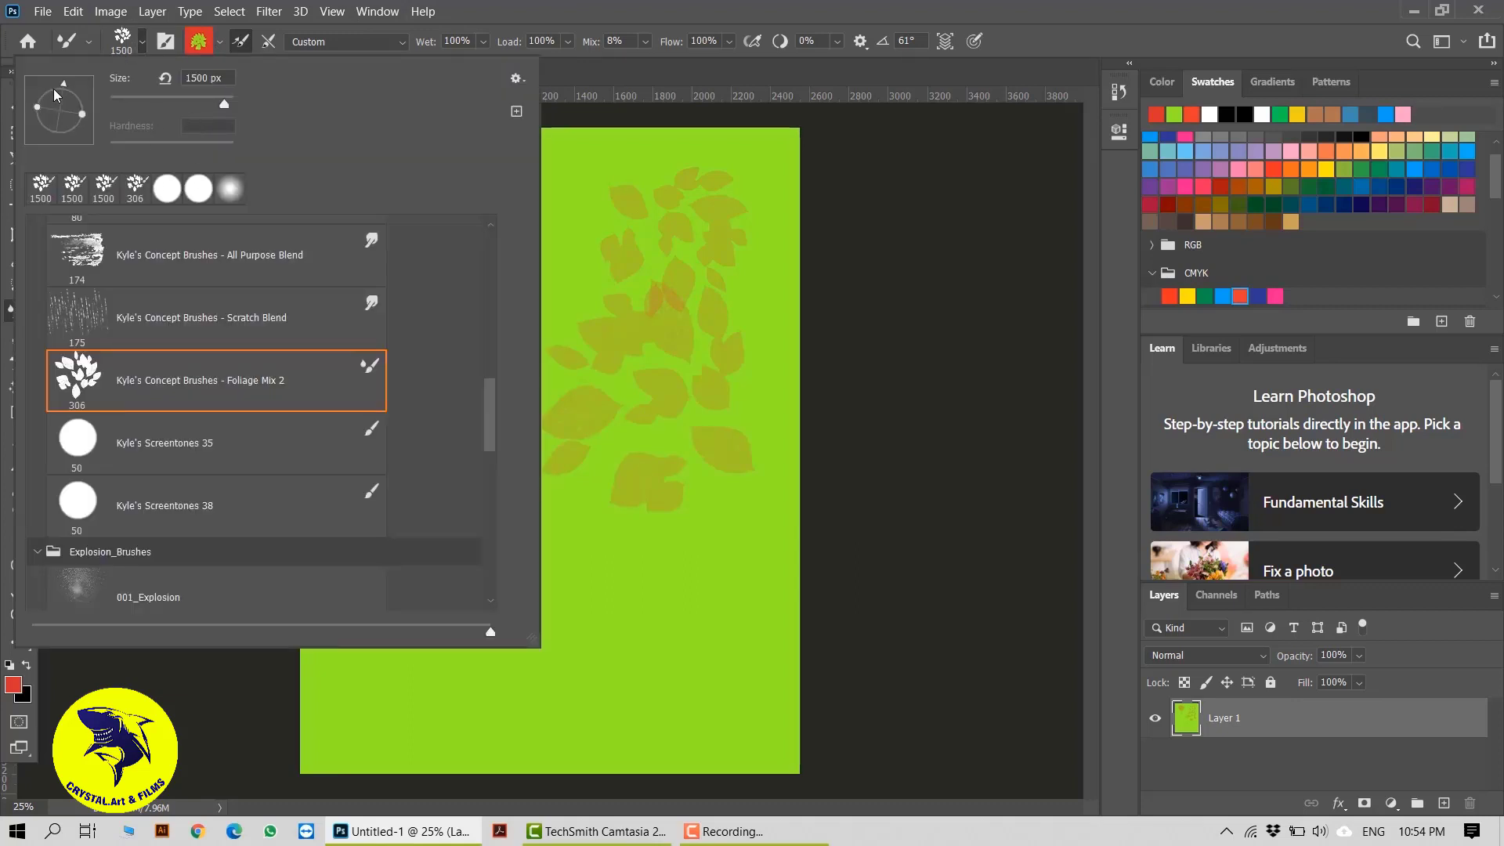
pyautogui.moveTo(54, 94); pyautogui.dragTo(36, 97)
pyautogui.click(717, 660)
pyautogui.click(715, 666)
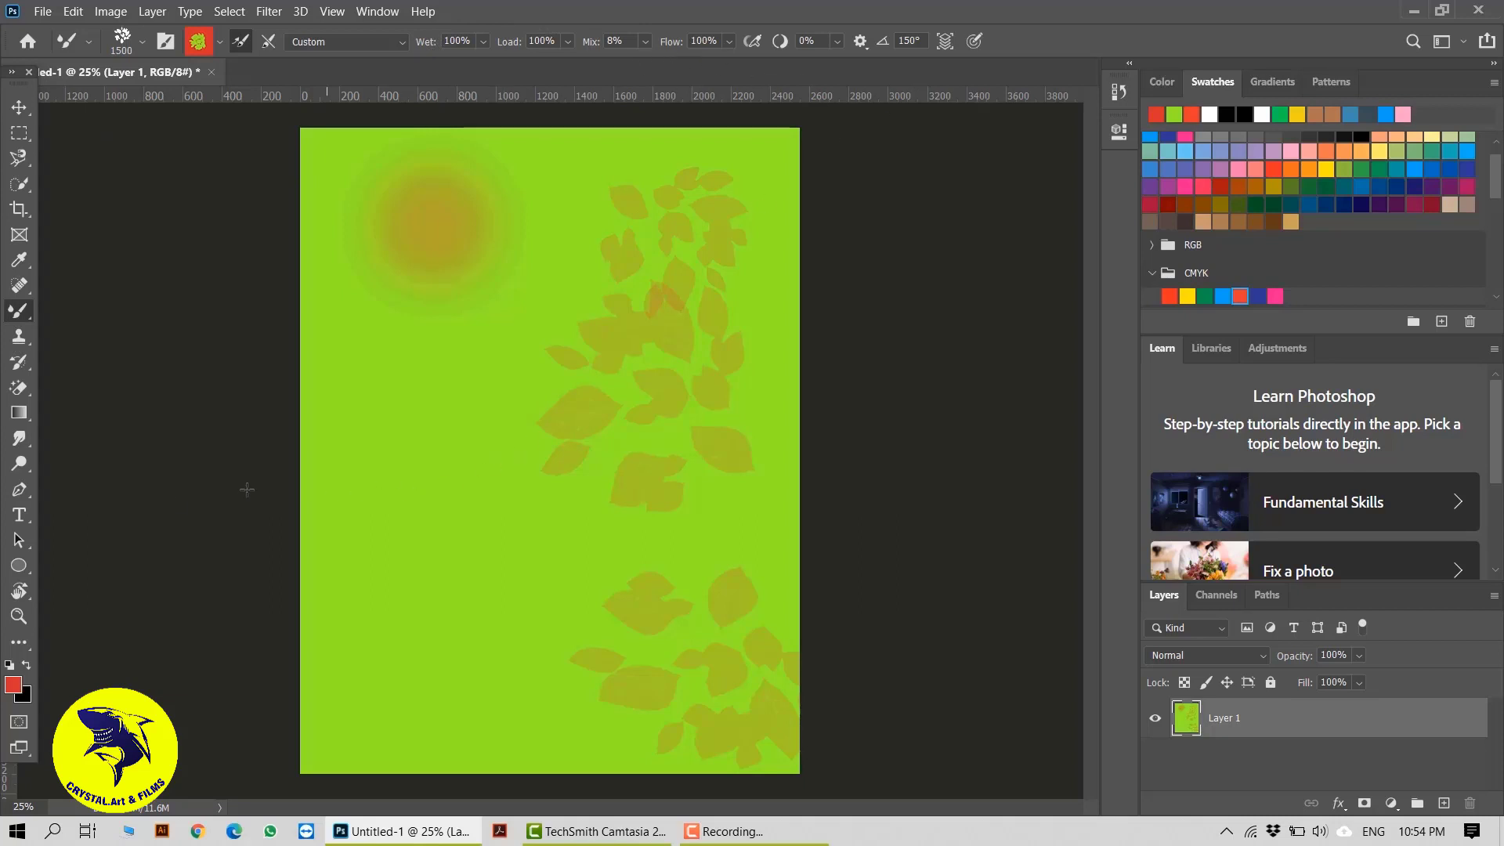
# Step: Switch to the Move tool and undo all the leaf stamps and the soft round mark on the green layer
pyautogui.rightClick(17, 313)
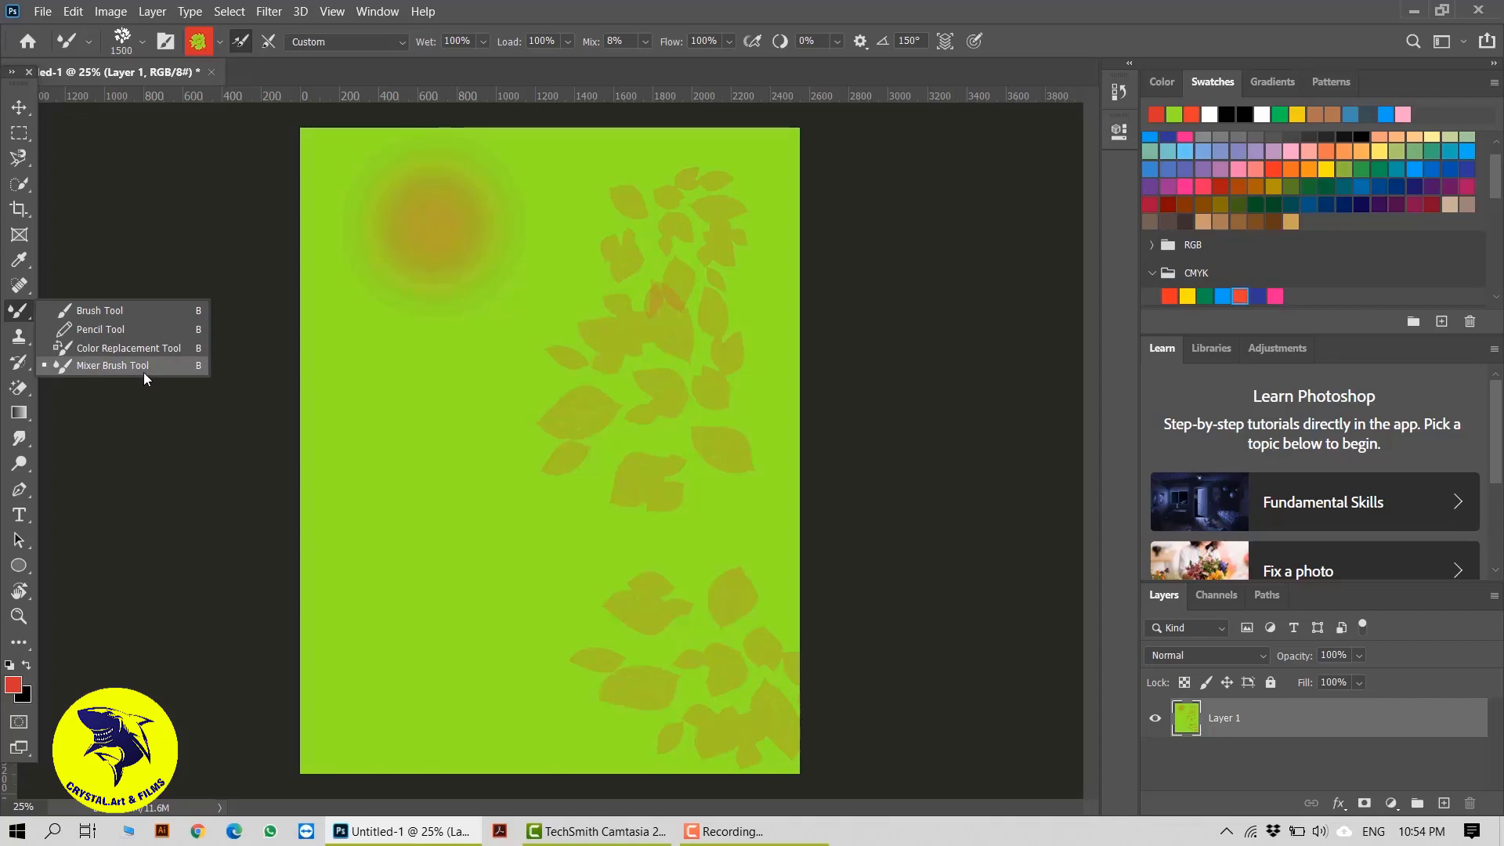
pyautogui.click(21, 110)
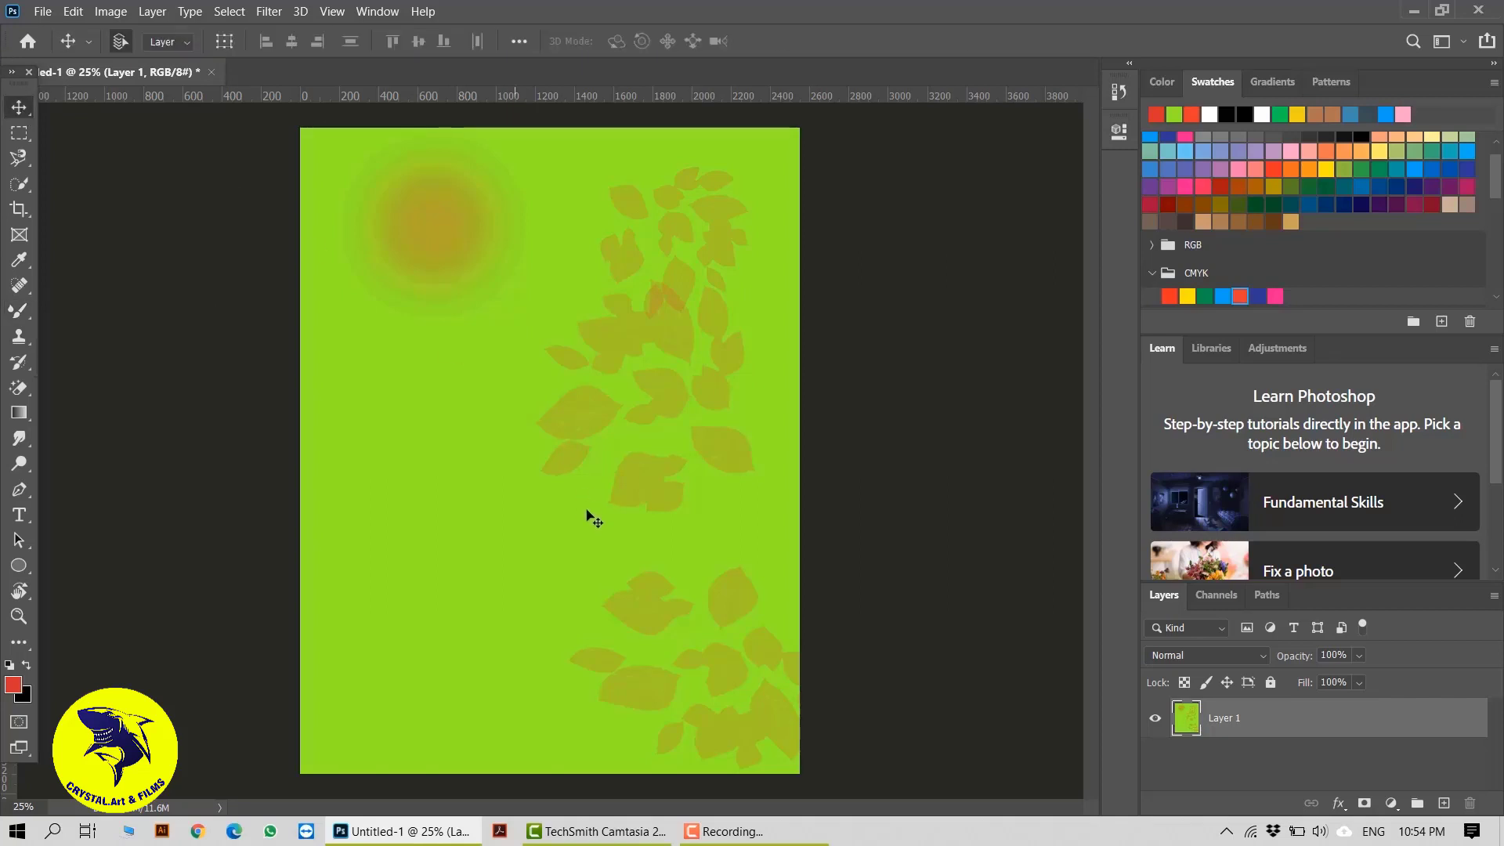
pyautogui.hotkey('ctrl', 'z')
pyautogui.hotkey('ctrl', 'z')
pyautogui.hotkey('ctrl', 'z')
pyautogui.hotkey('ctrl', 'z')
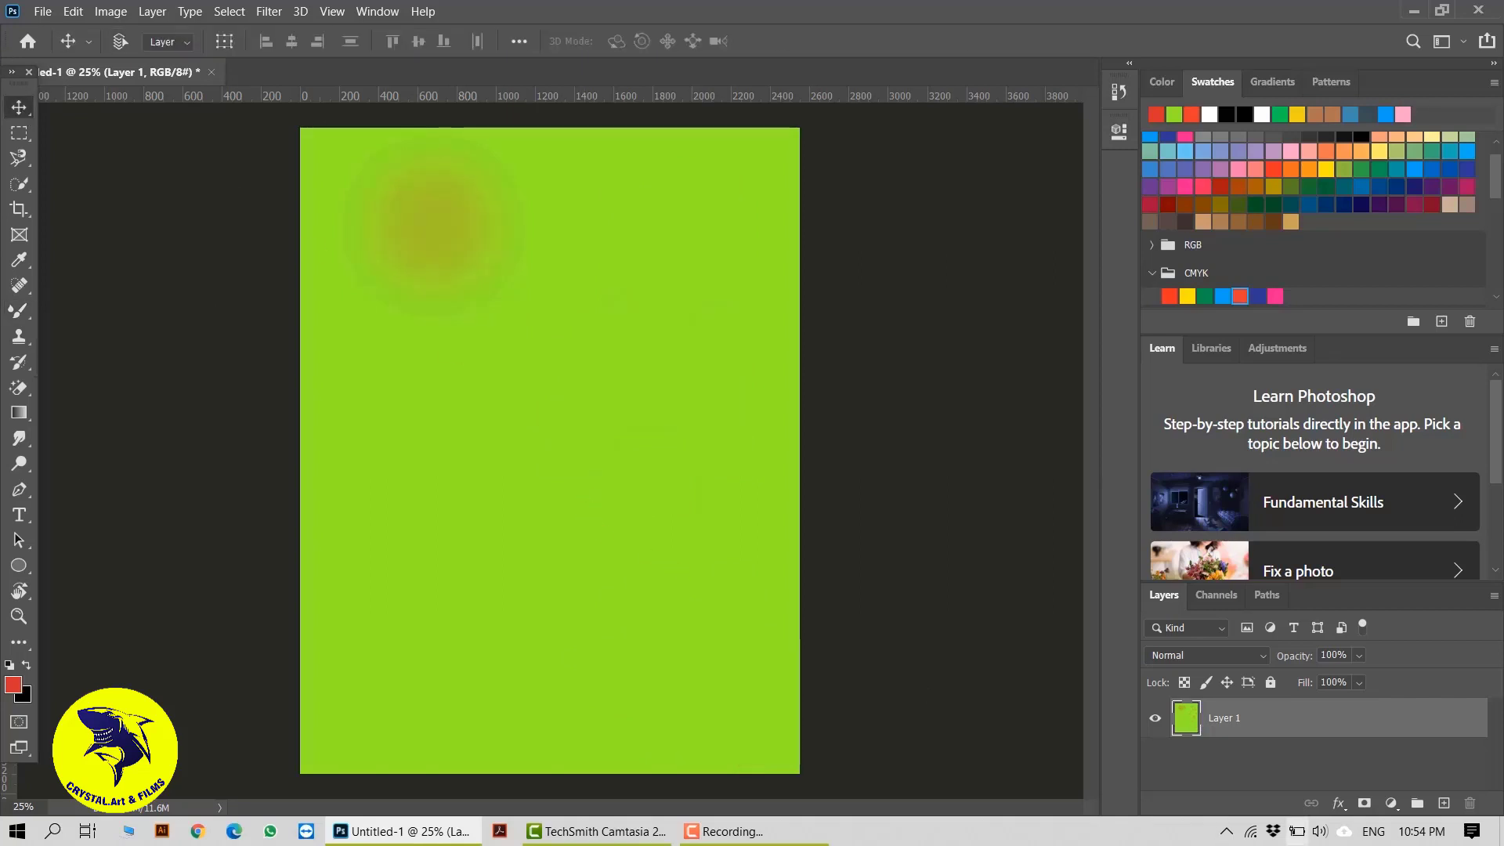
pyautogui.hotkey('ctrl', 'z')
pyautogui.hotkey('ctrl', 'z')
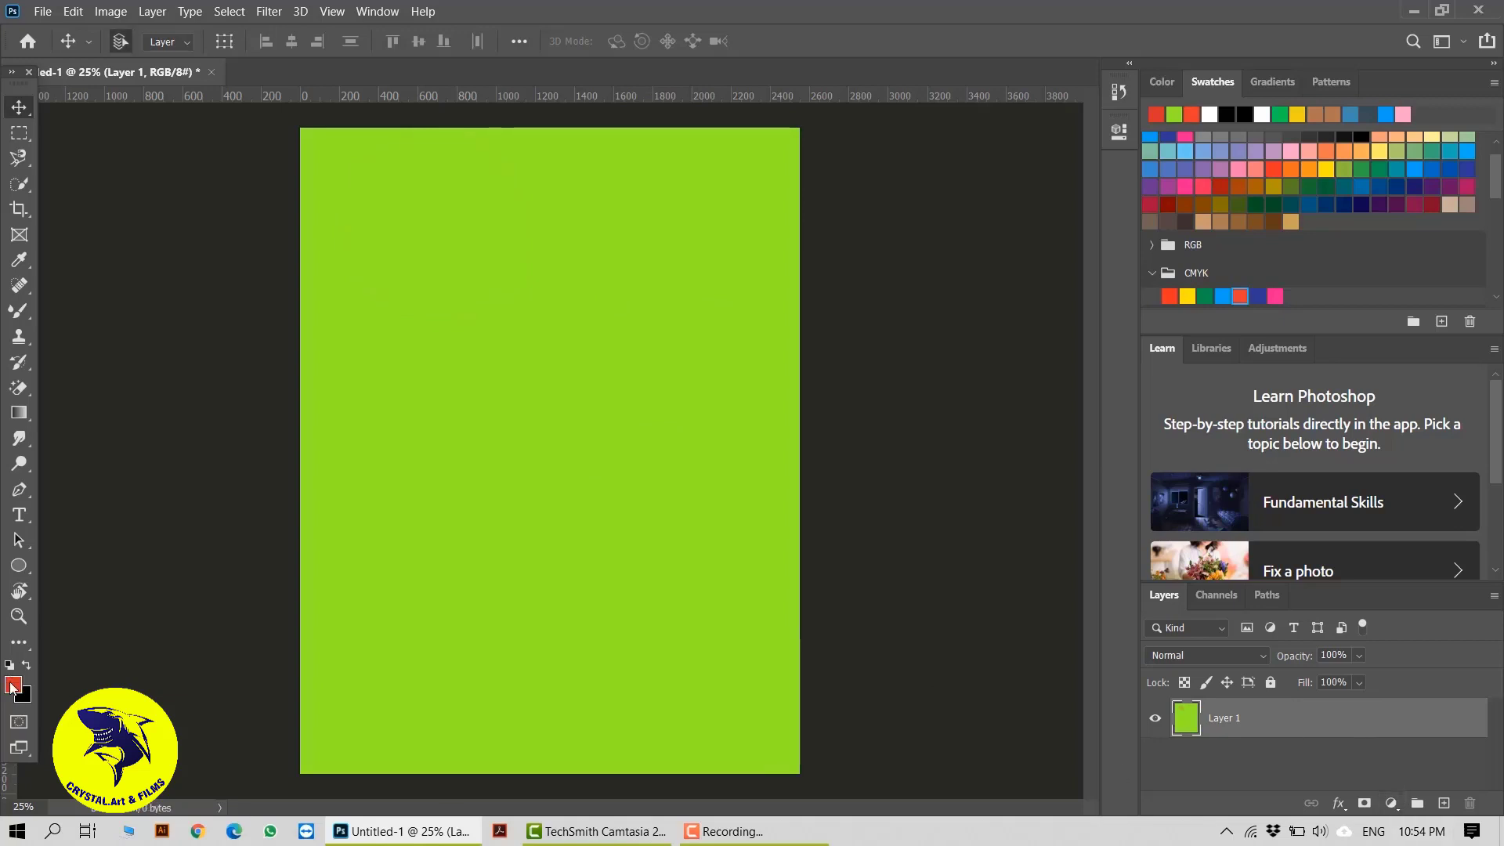
# Step: Set the foreground colour to white (#ffffff) and fill Layer 1 with it
pyautogui.click(12, 685)
pyautogui.click(988, 442)
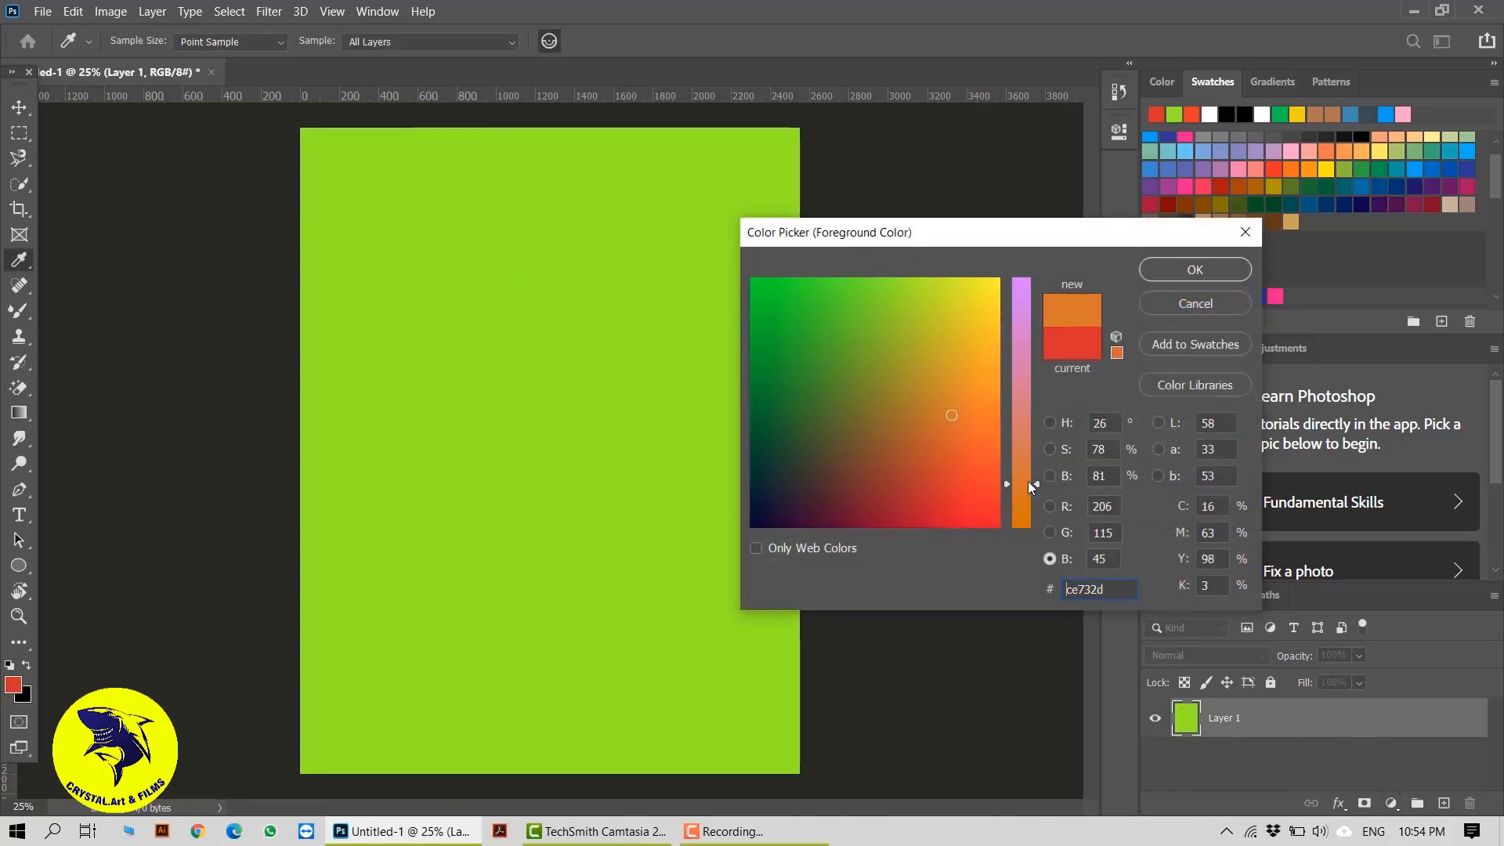
pyautogui.moveTo(1028, 480); pyautogui.dragTo(1027, 276)
pyautogui.moveTo(971, 352); pyautogui.dragTo(999, 278)
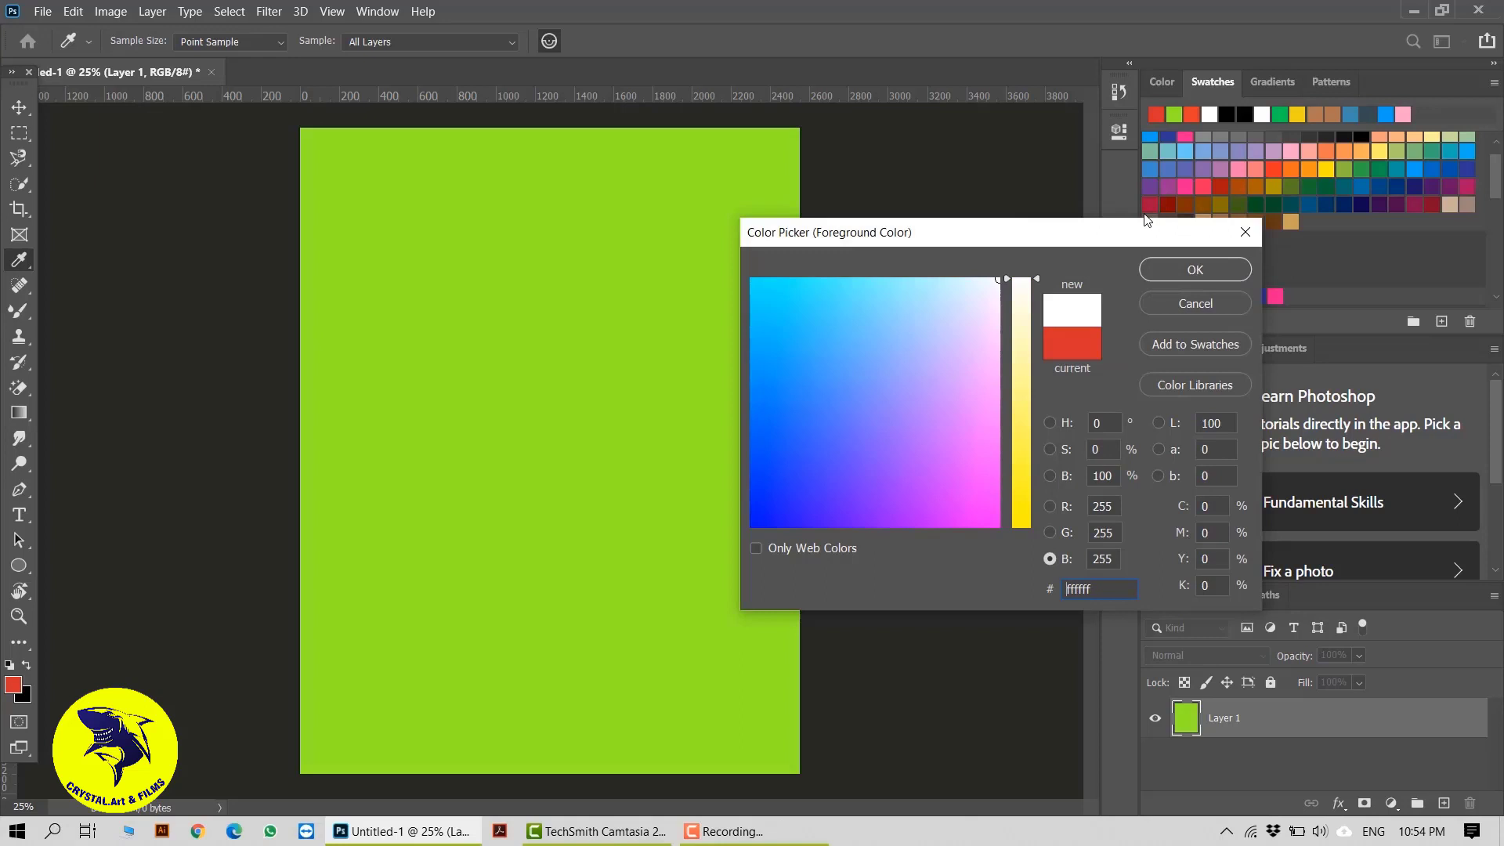
pyautogui.click(1146, 272)
pyautogui.hotkey('ctrl', 'BackSpace')
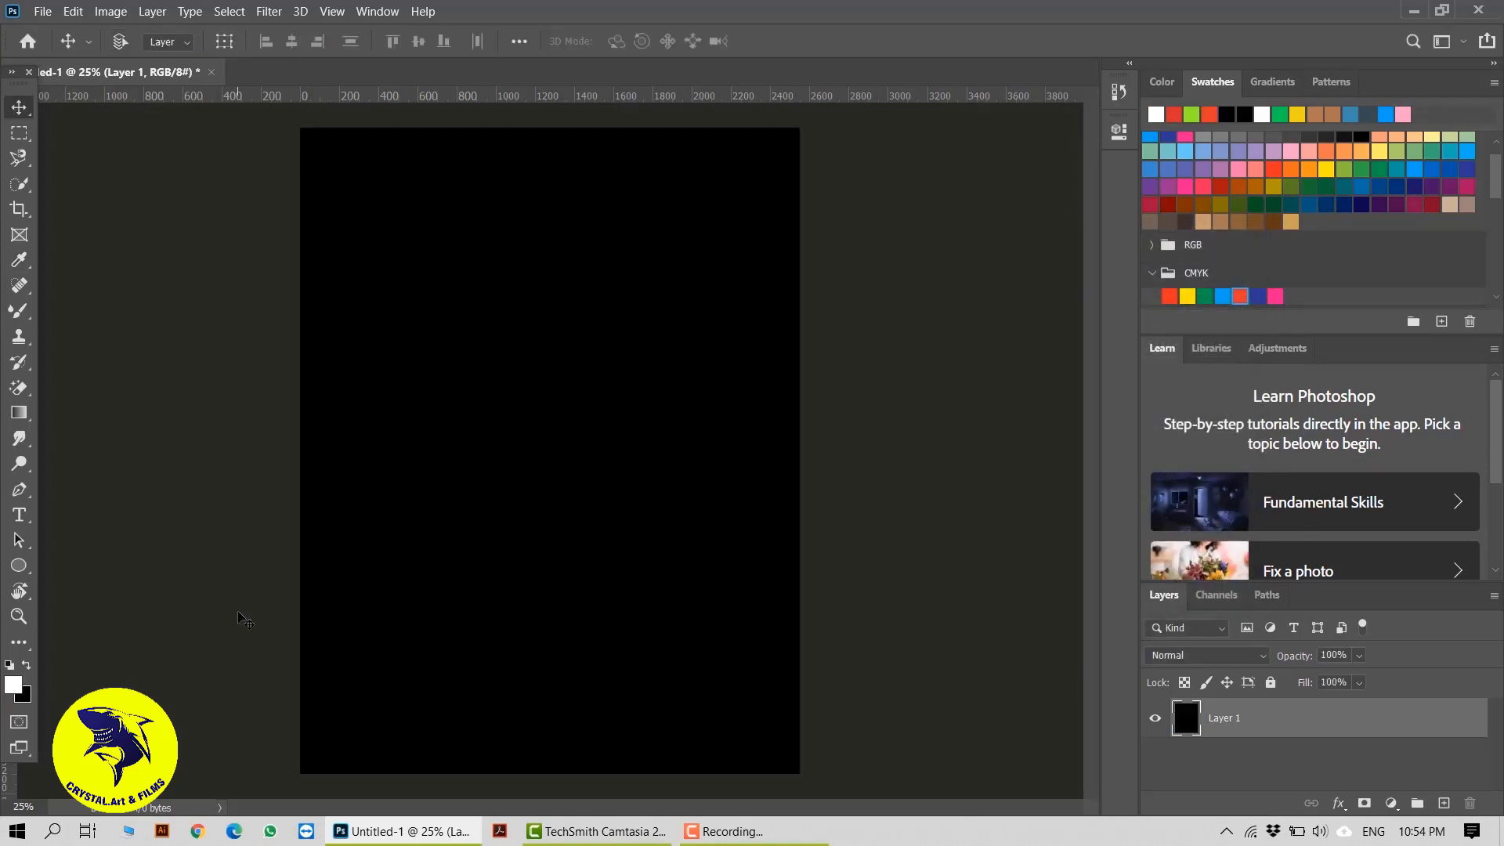
pyautogui.hotkey('alt', 'BackSpace')
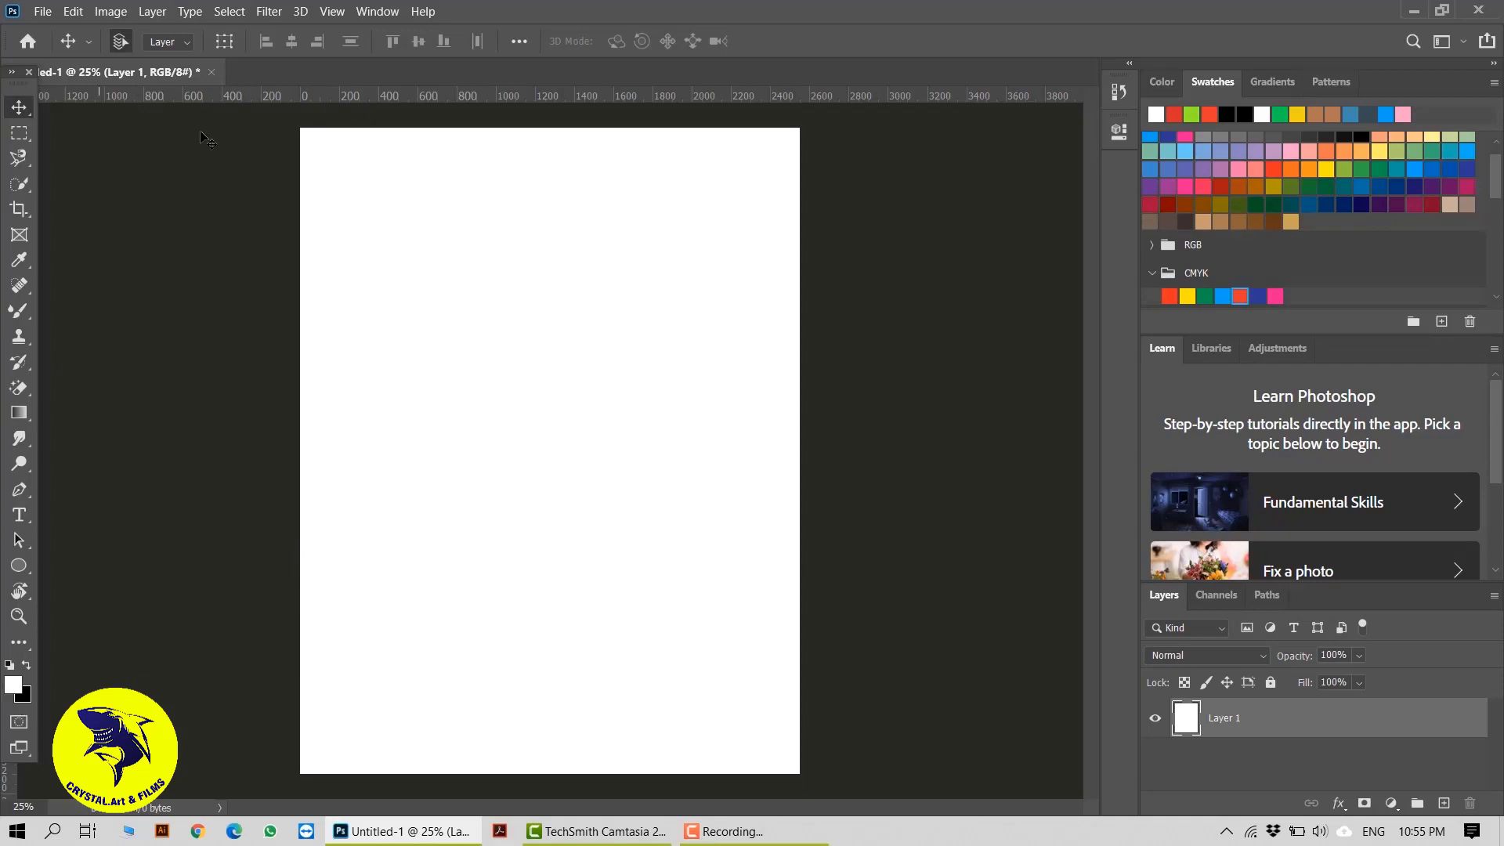
# Step: Switch to the Brush tool with the Hard Round tip and set the foreground colour to a bright orange-red
pyautogui.click(20, 310)
pyautogui.click(73, 315)
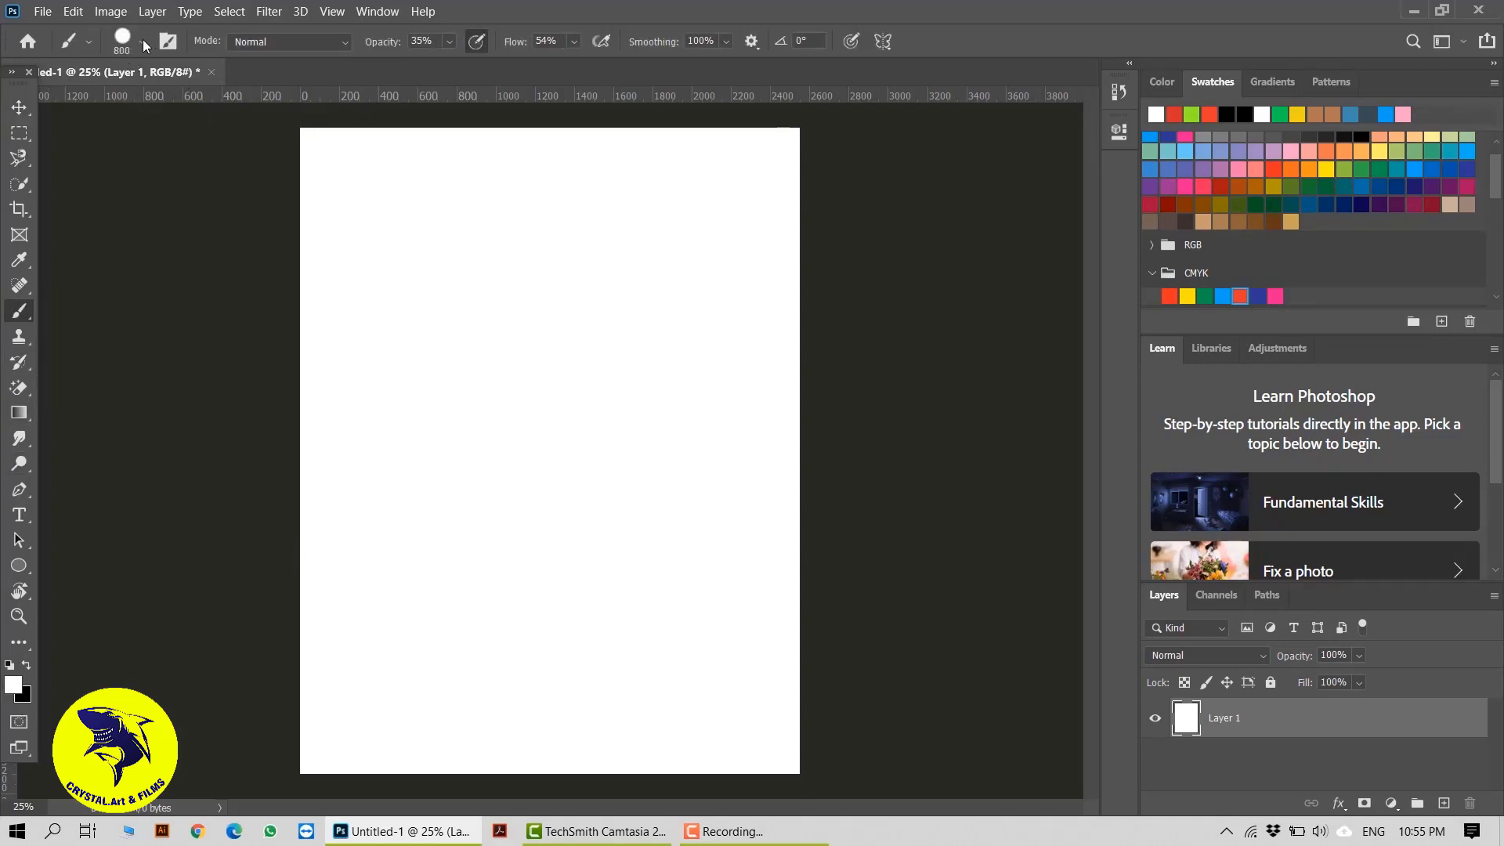
pyautogui.click(121, 36)
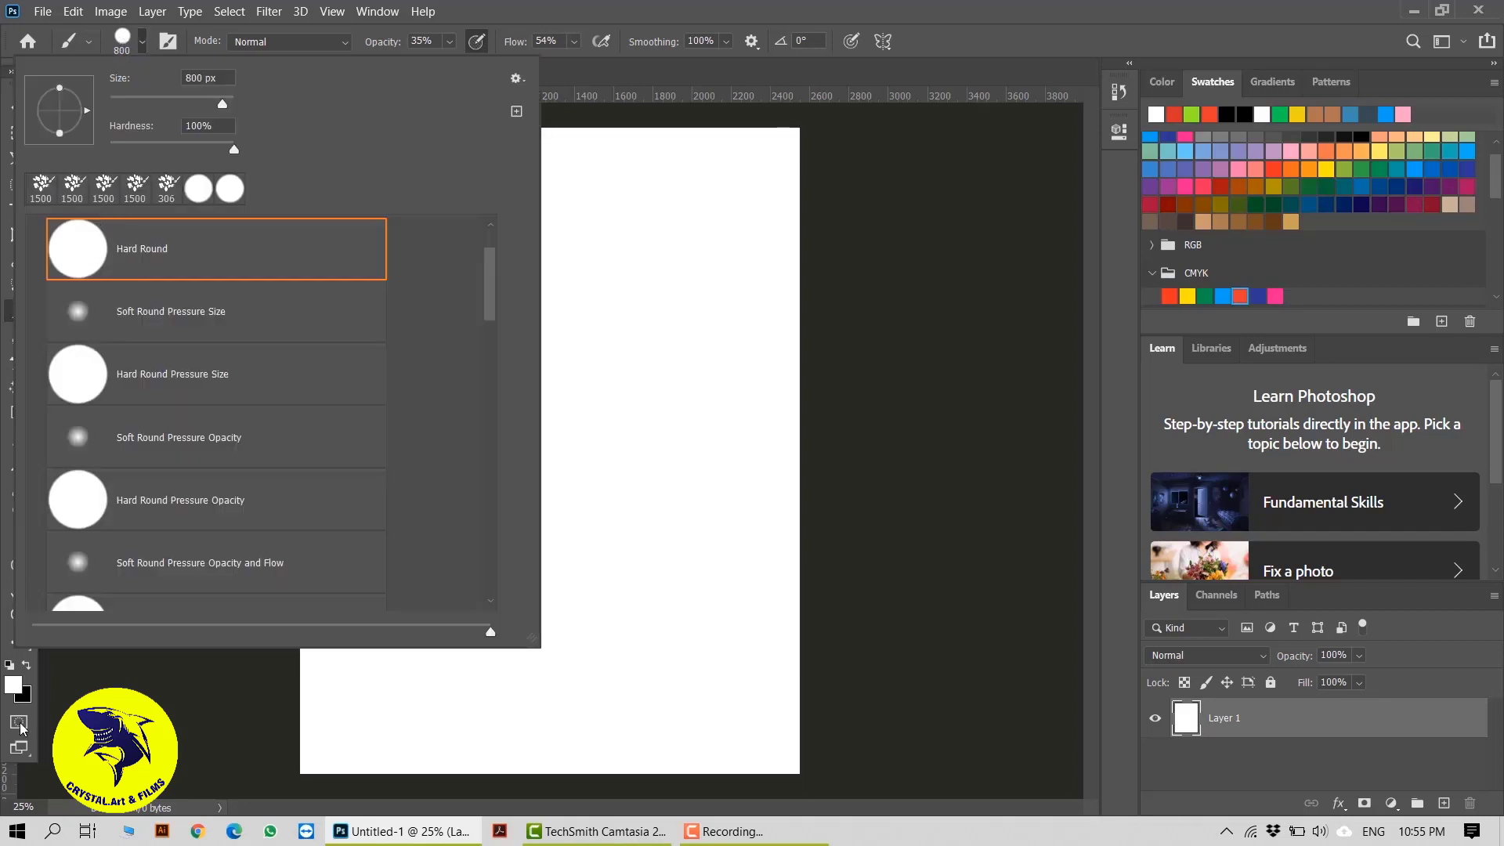
pyautogui.click(14, 686)
pyautogui.moveTo(943, 381)
pyautogui.mouseDown()
pyautogui.moveTo(966, 389)
pyautogui.moveTo(1021, 490)
pyautogui.mouseUp()
pyautogui.click(1021, 490)
pyautogui.click(1194, 270)
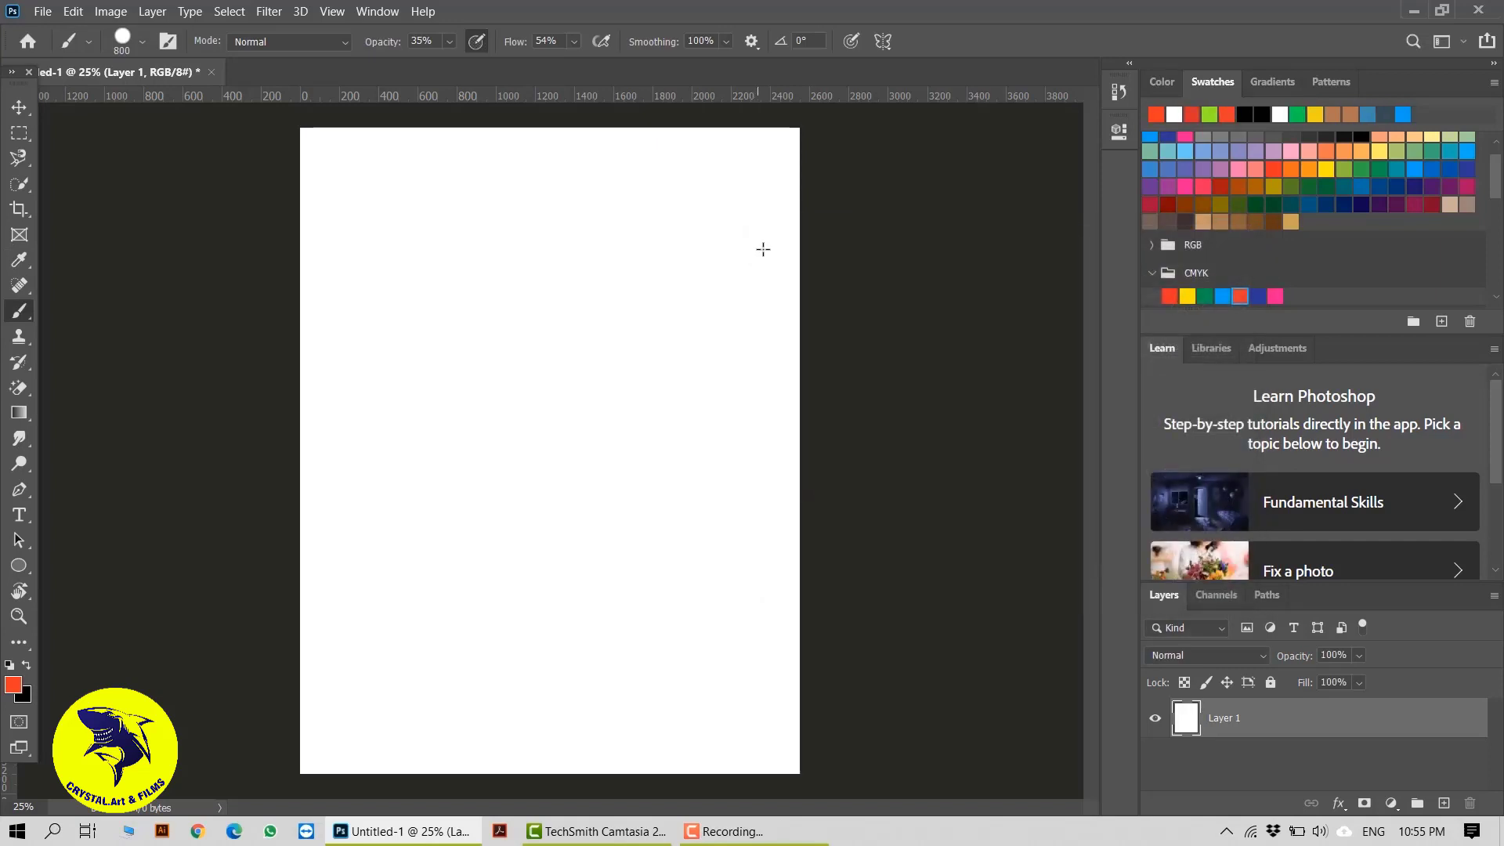
# Step: Enlarge the brush to 1200 px and try a vertical stroke down the canvas's right side at 35% opacity
pyautogui.press(']')
pyautogui.press(']')
pyautogui.press(']')
pyautogui.press(']')
pyautogui.moveTo(730, 266)
pyautogui.mouseDown()
pyautogui.moveTo(724, 677)
pyautogui.moveTo(701, 295)
pyautogui.moveTo(712, 248)
pyautogui.mouseUp()
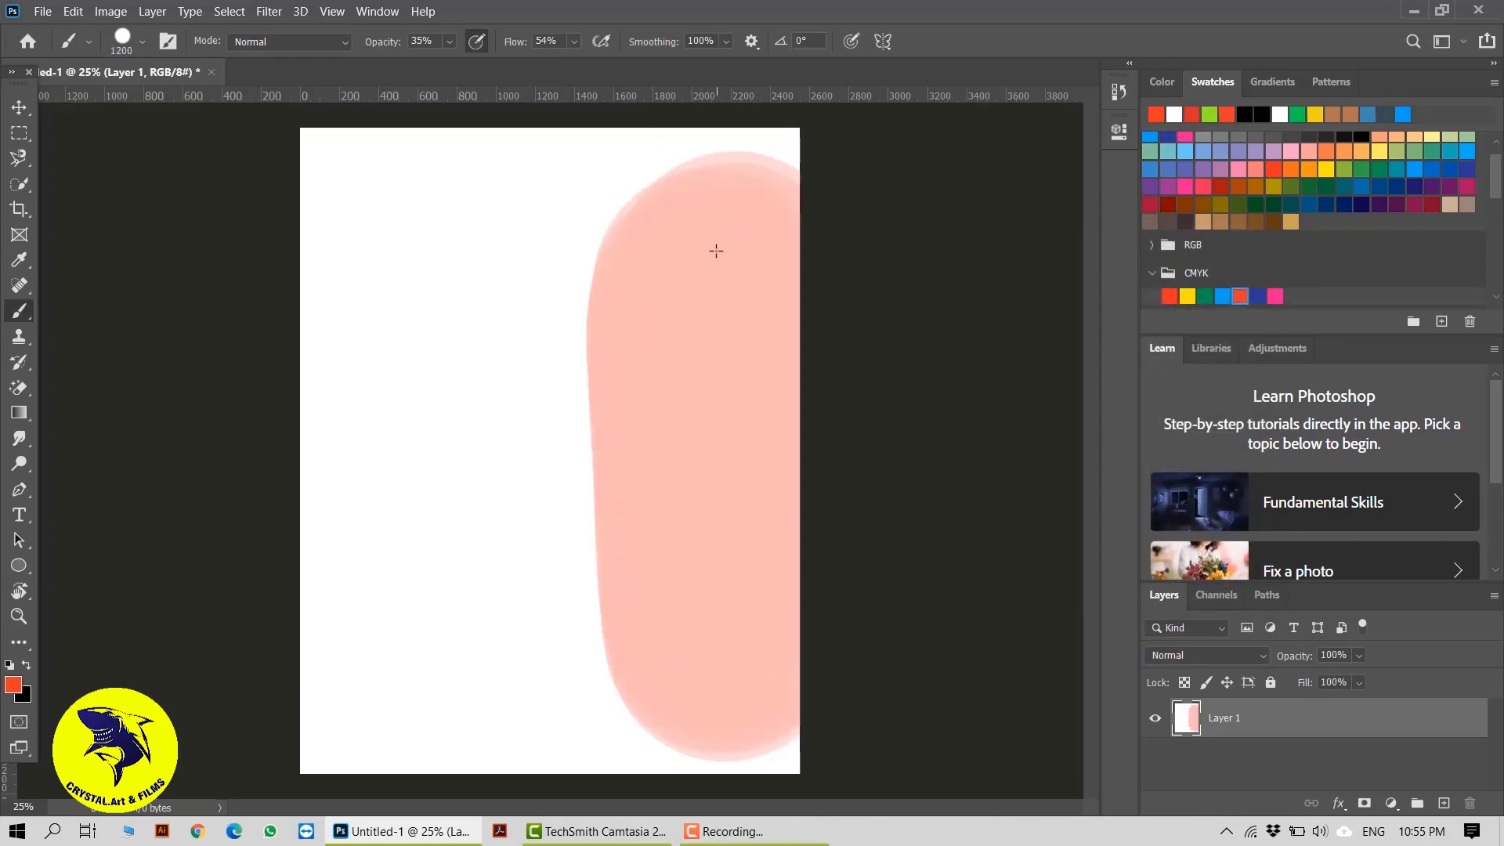
pyautogui.hotkey('ctrl', 'z')
# Step: Set the brush's opacity and flow to 100% and paint a solid orange-red band down the canvas's right side
pyautogui.click(449, 41)
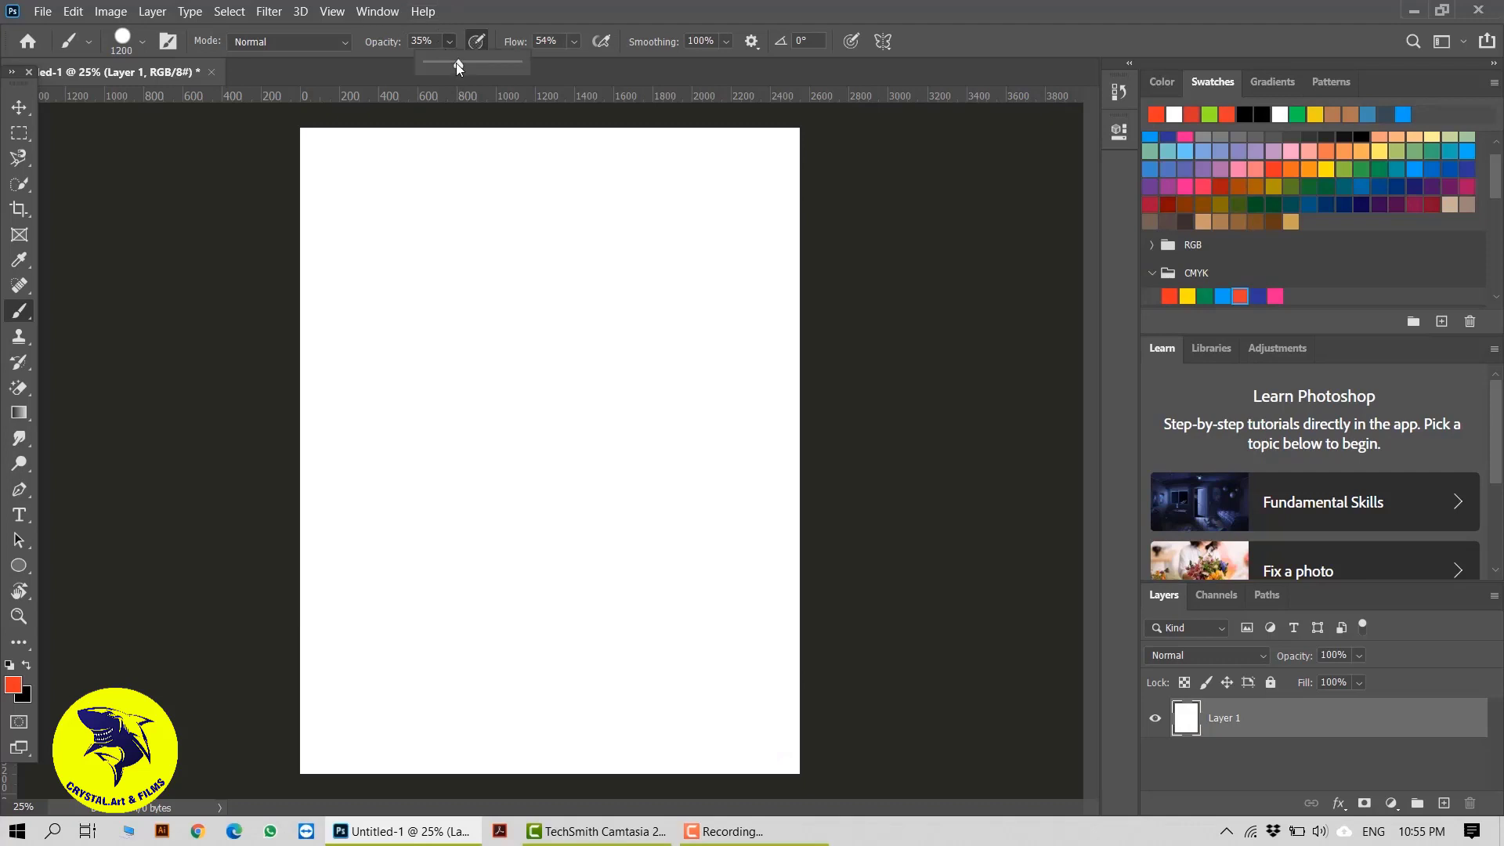
pyautogui.click(574, 41)
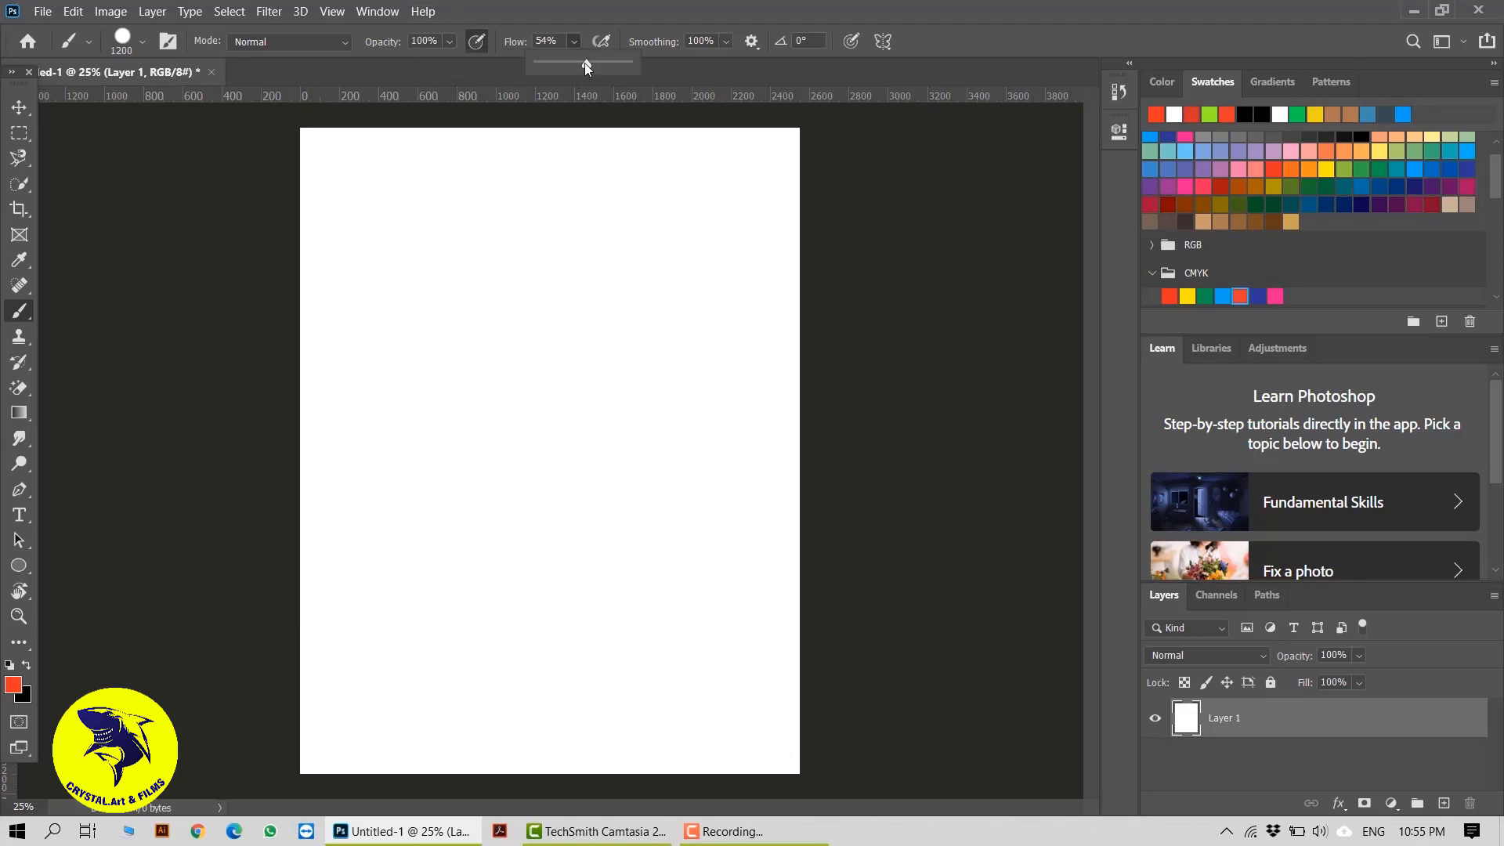
pyautogui.moveTo(705, 225)
pyautogui.mouseDown()
pyautogui.moveTo(736, 784)
pyautogui.moveTo(658, 783)
pyautogui.mouseUp()
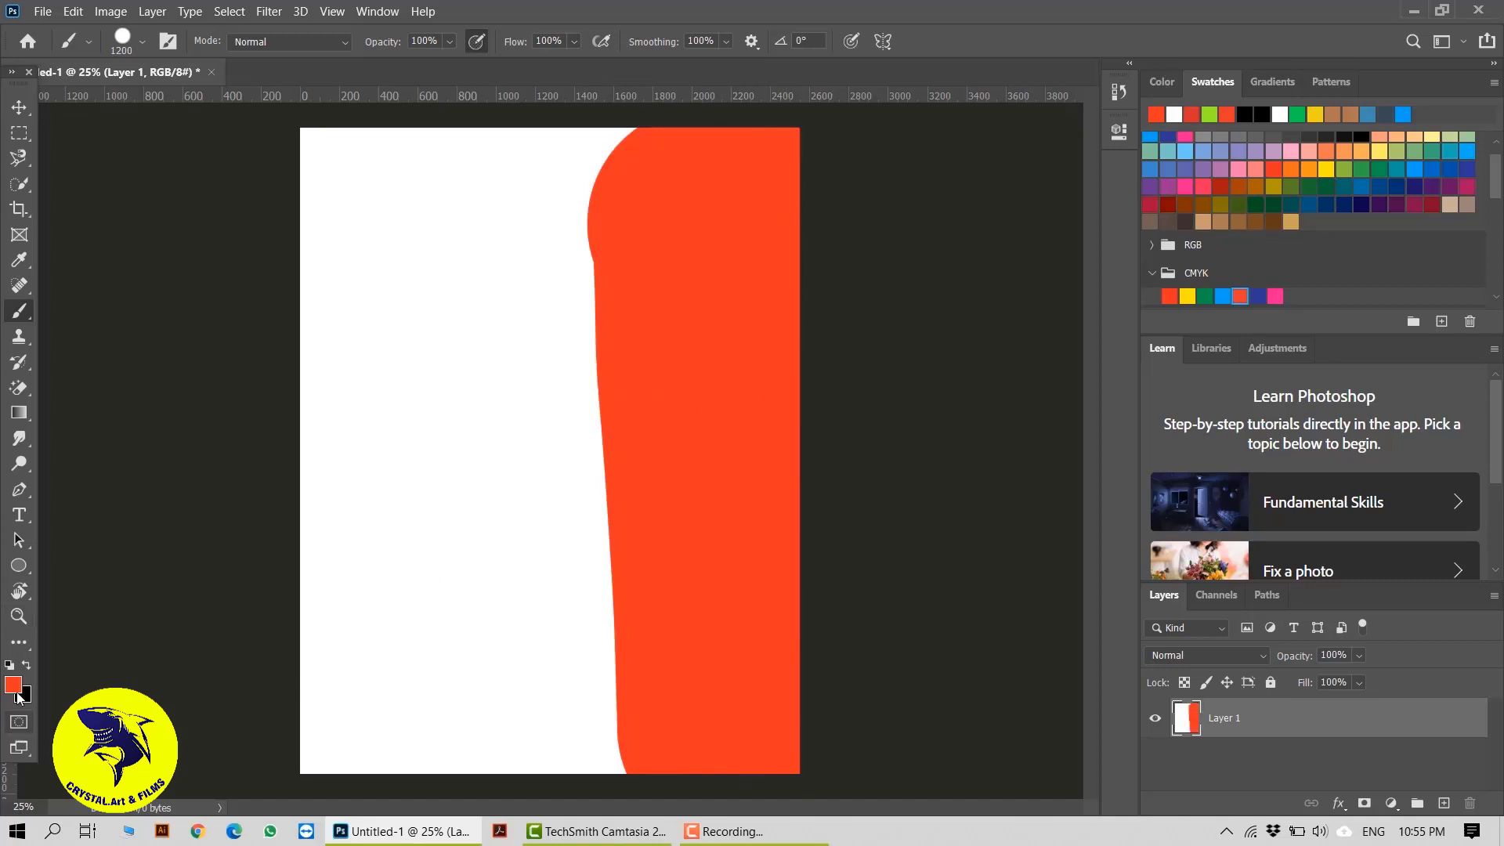
# Step: Set the foreground colour to blue (#0000c7) and paint a solid band down the canvas's left side
pyautogui.click(16, 687)
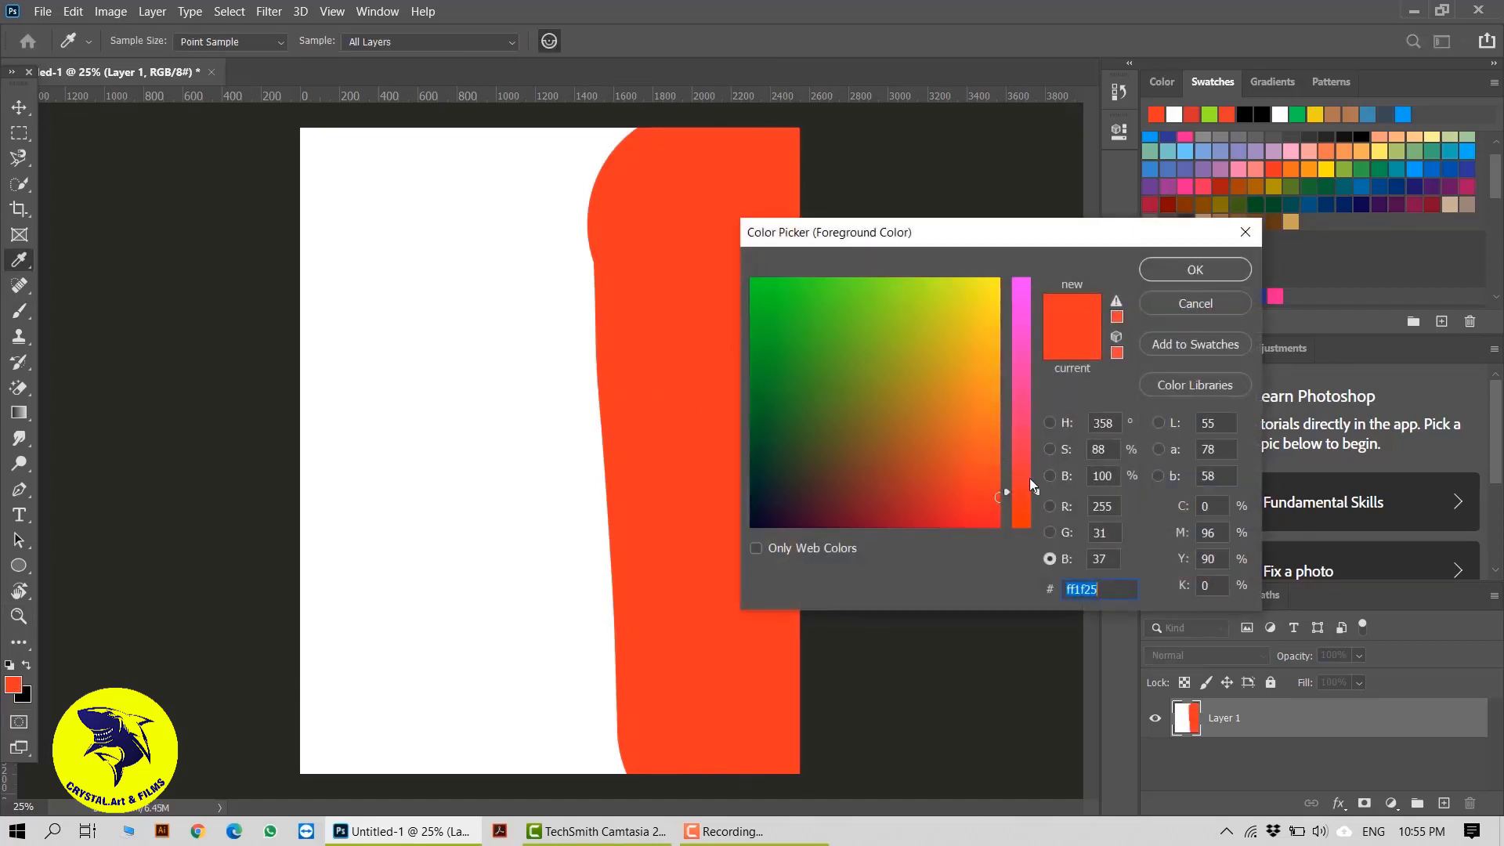
pyautogui.moveTo(1030, 479)
pyautogui.mouseDown()
pyautogui.moveTo(1030, 333)
pyautogui.moveTo(726, 531)
pyautogui.mouseUp()
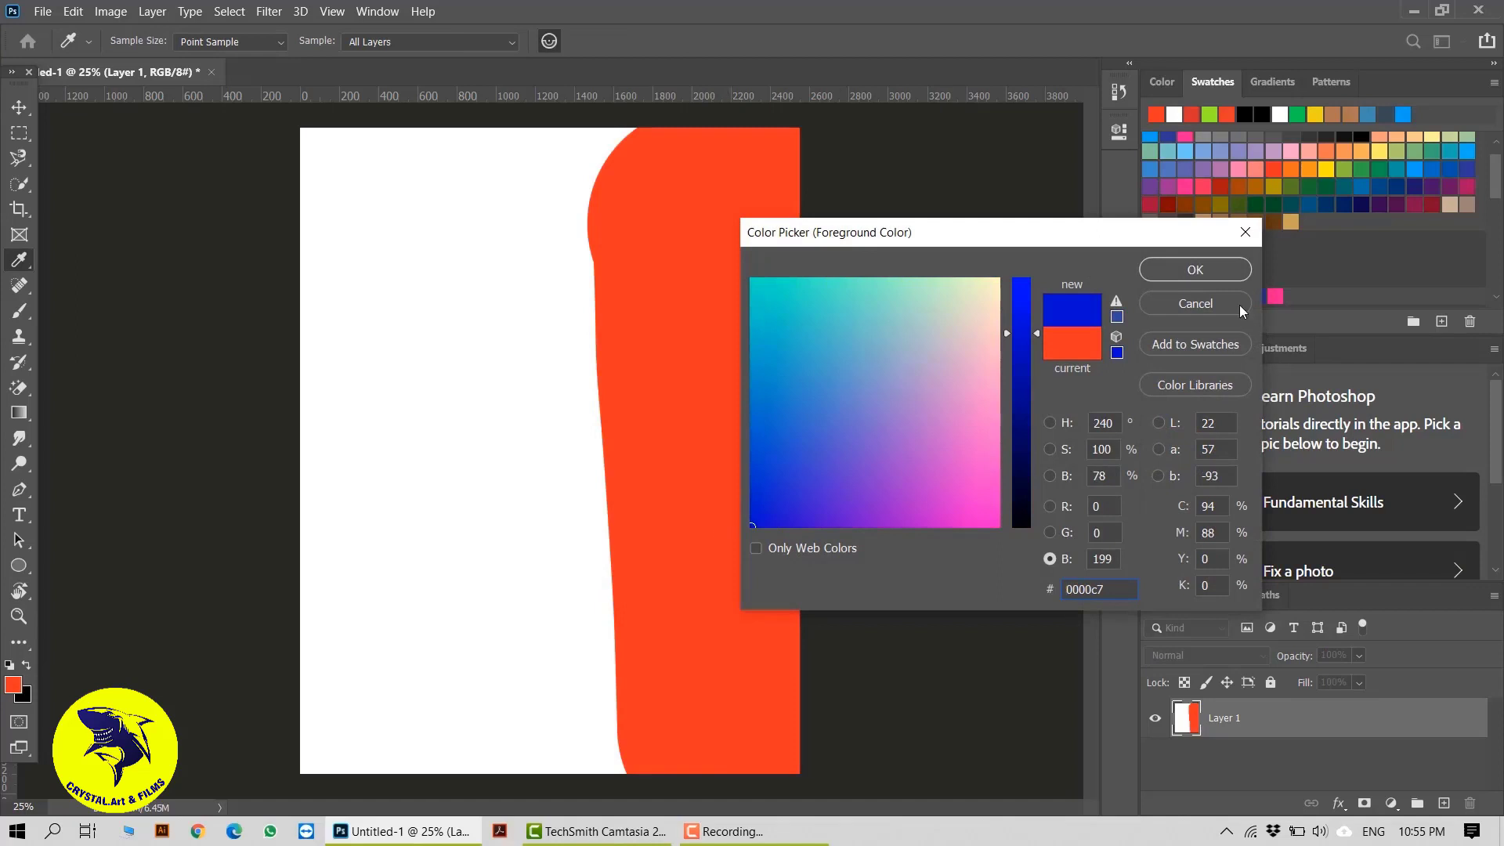
pyautogui.click(1210, 273)
pyautogui.moveTo(337, 118)
pyautogui.mouseDown()
pyautogui.moveTo(311, 387)
pyautogui.moveTo(323, 611)
pyautogui.moveTo(359, 779)
pyautogui.mouseUp()
# Step: Switch to the Mixer Brush tool and give it a solid round 1500 px tip at 0°
pyautogui.click(19, 107)
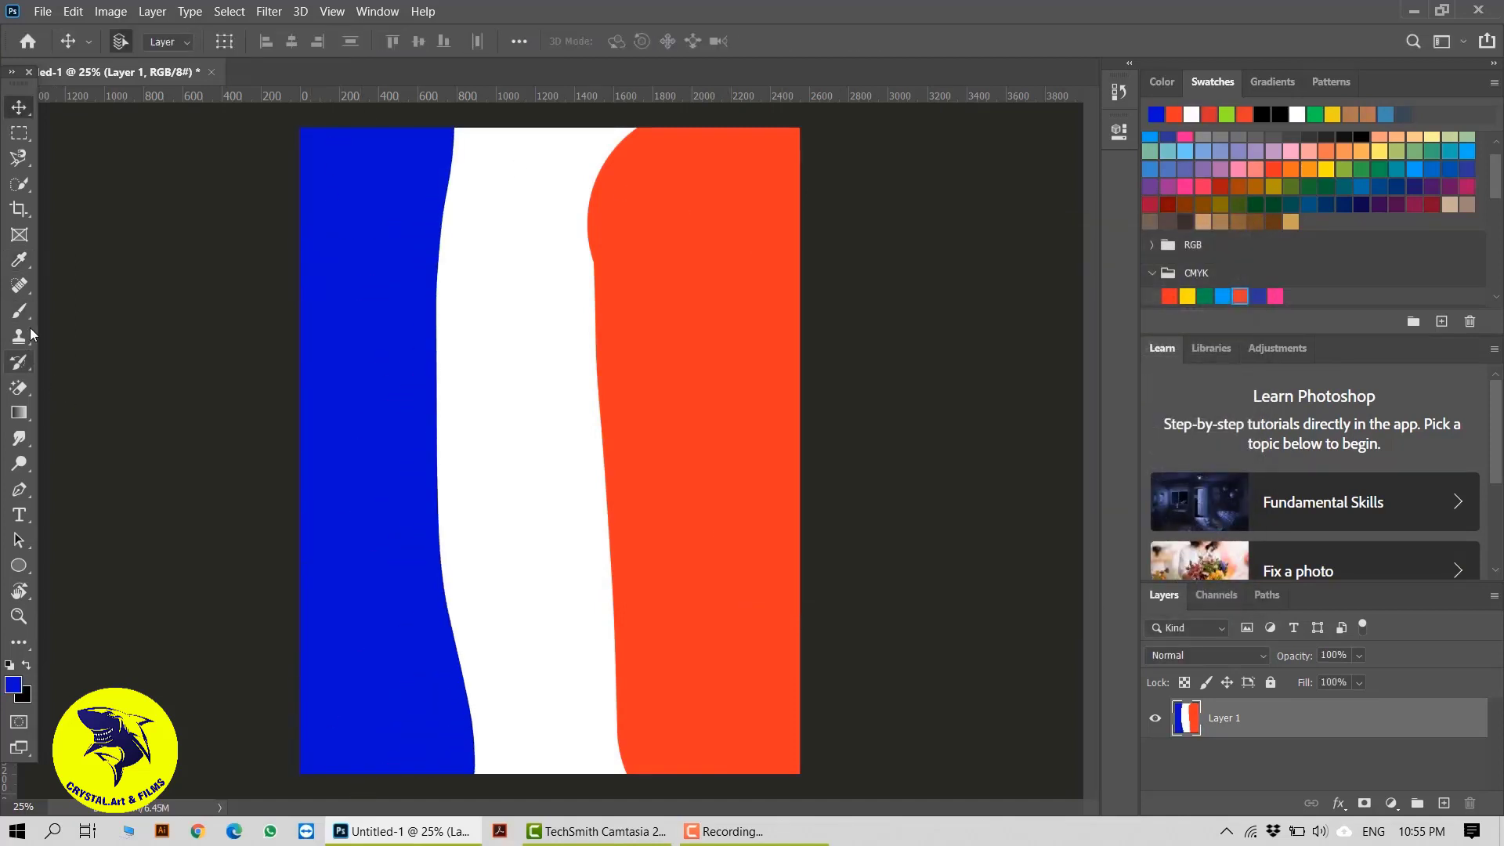
pyautogui.click(19, 311)
pyautogui.click(123, 367)
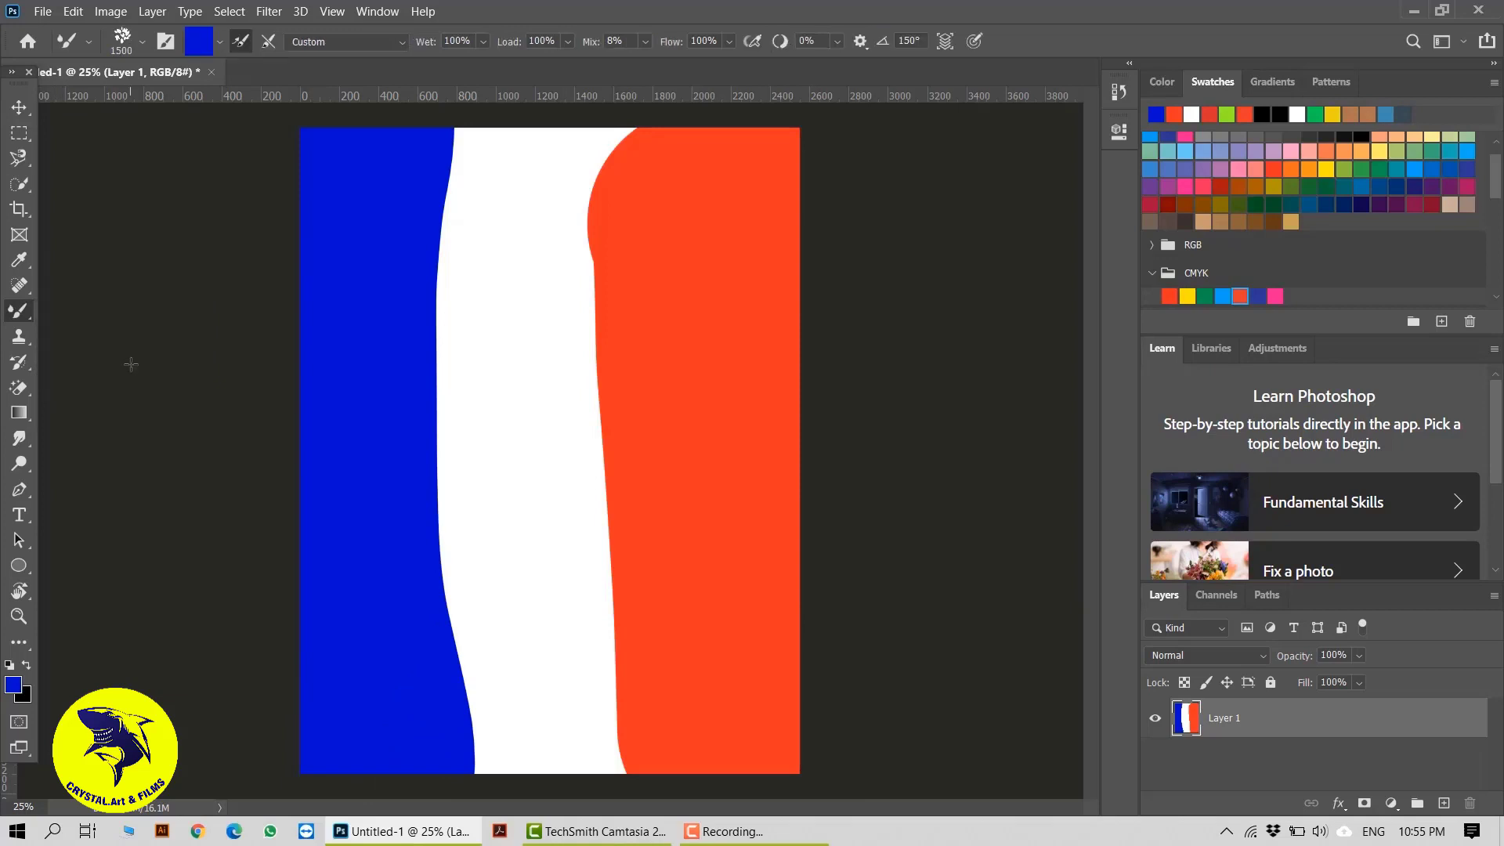
pyautogui.click(141, 42)
pyautogui.click(367, 11)
pyautogui.click(366, 11)
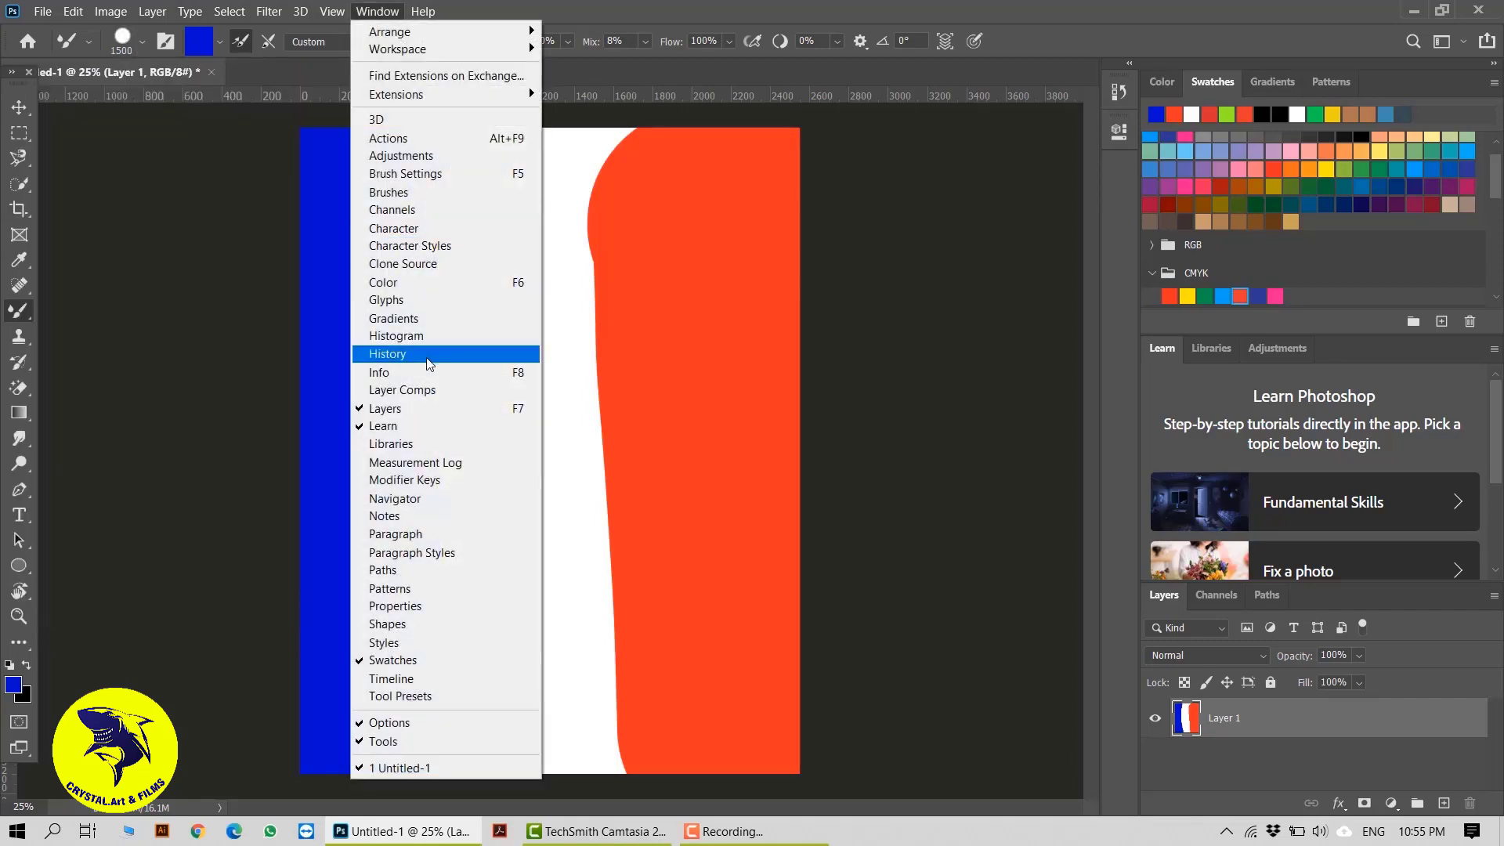
pyautogui.moveTo(84, 14)
pyautogui.click(557, 40)
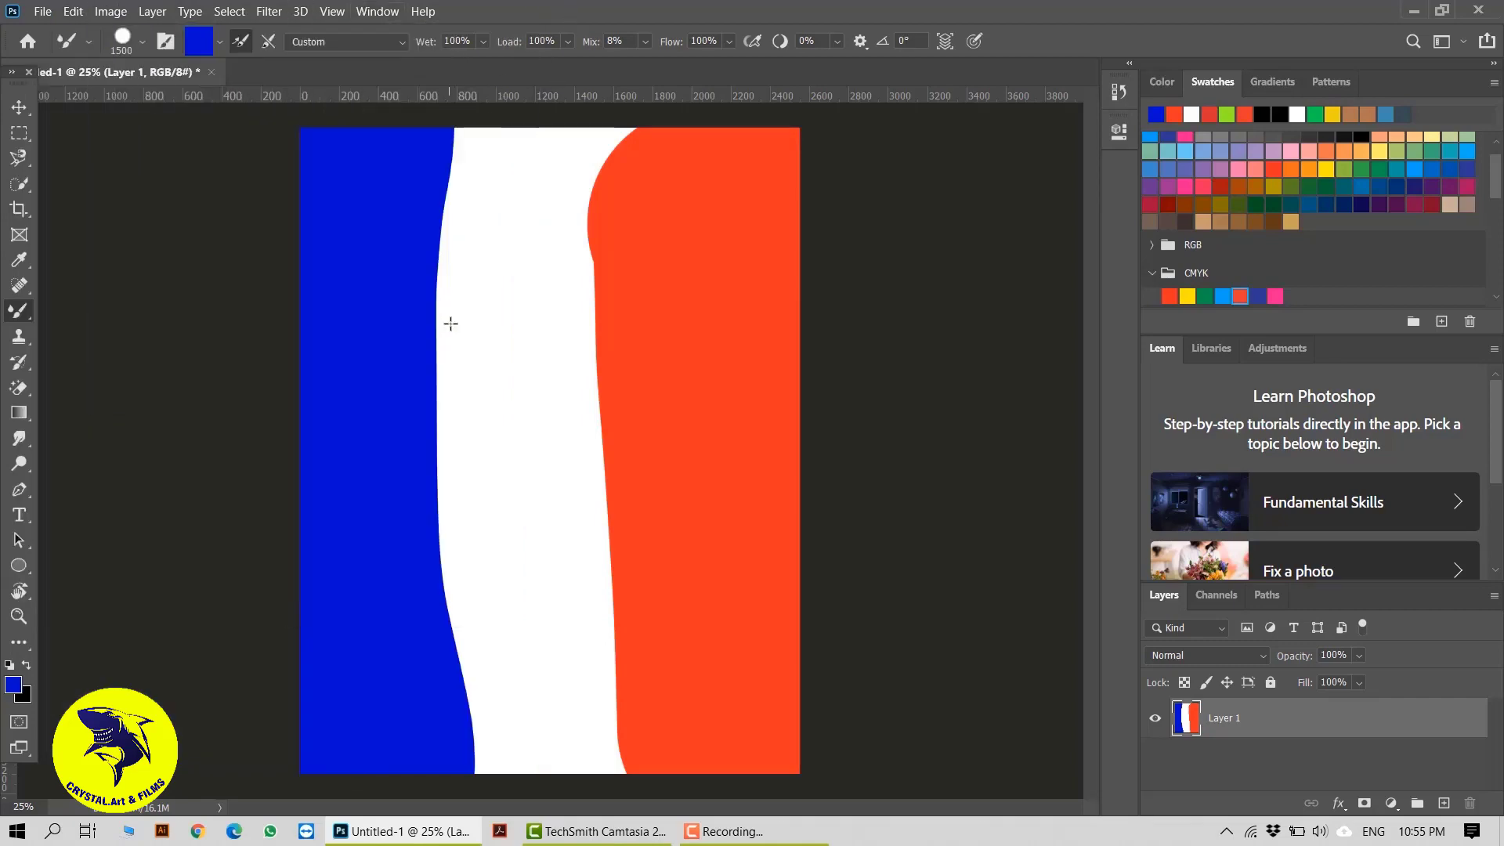
# Step: Try blending the blue, white and orange-red bands with mixer strokes across the canvas's upper and middle area
pyautogui.moveTo(426, 502)
pyautogui.mouseDown()
pyautogui.moveTo(476, 237)
pyautogui.moveTo(455, 420)
pyautogui.moveTo(463, 542)
pyautogui.moveTo(529, 419)
pyautogui.moveTo(661, 426)
pyautogui.moveTo(652, 462)
pyautogui.mouseUp()
pyautogui.moveTo(597, 399)
pyautogui.mouseDown()
pyautogui.moveTo(646, 427)
pyautogui.moveTo(719, 350)
pyautogui.moveTo(611, 454)
pyautogui.mouseUp()
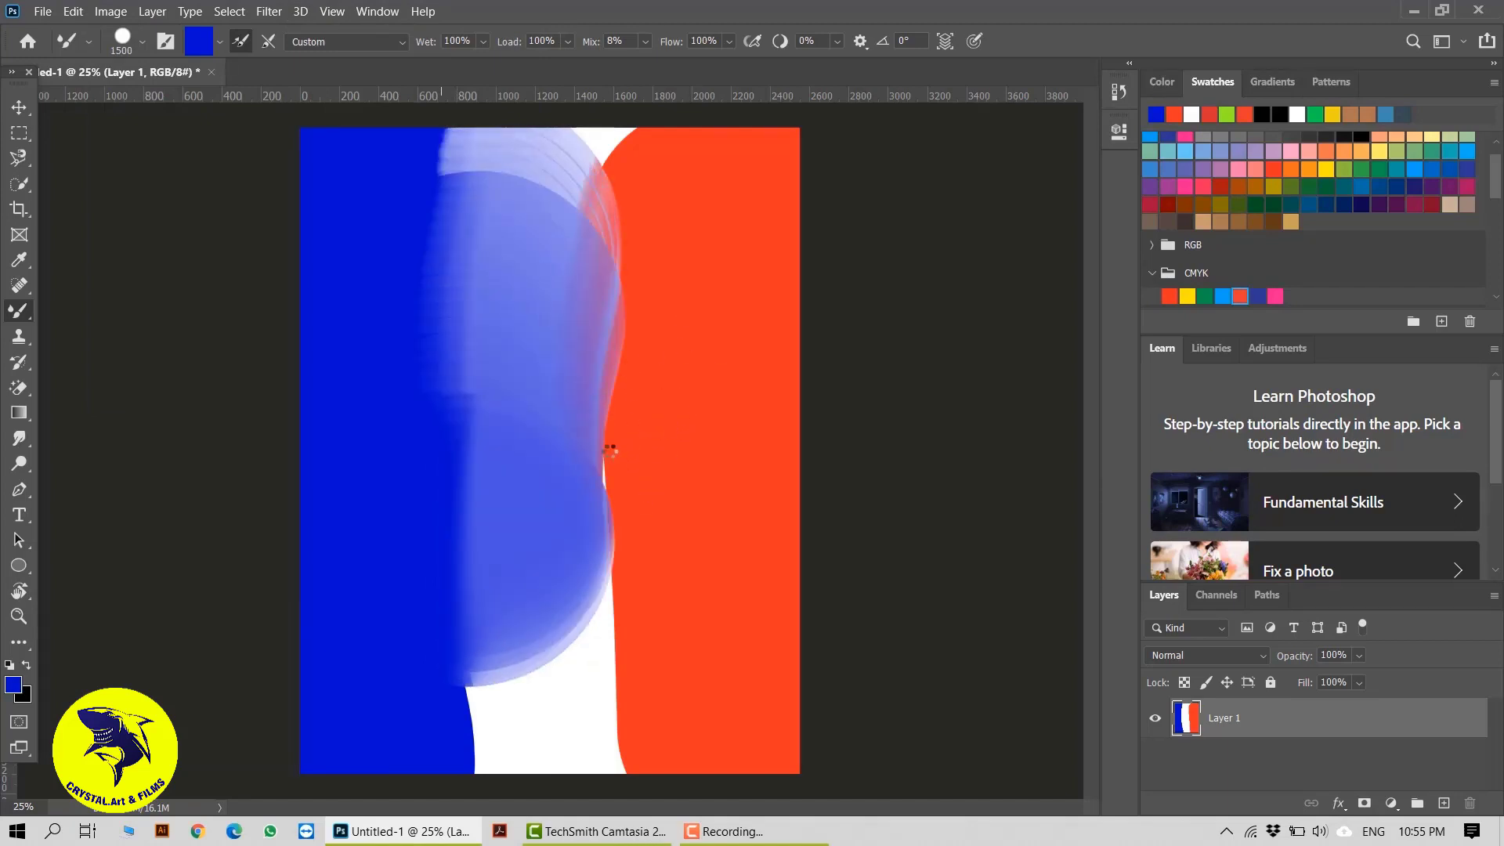
pyautogui.moveTo(457, 419)
pyautogui.mouseDown()
pyautogui.moveTo(495, 433)
pyautogui.moveTo(630, 309)
pyautogui.moveTo(592, 308)
pyautogui.moveTo(529, 512)
pyautogui.mouseUp()
pyautogui.moveTo(553, 404)
pyautogui.mouseDown()
pyautogui.moveTo(463, 439)
pyautogui.moveTo(484, 447)
pyautogui.mouseUp()
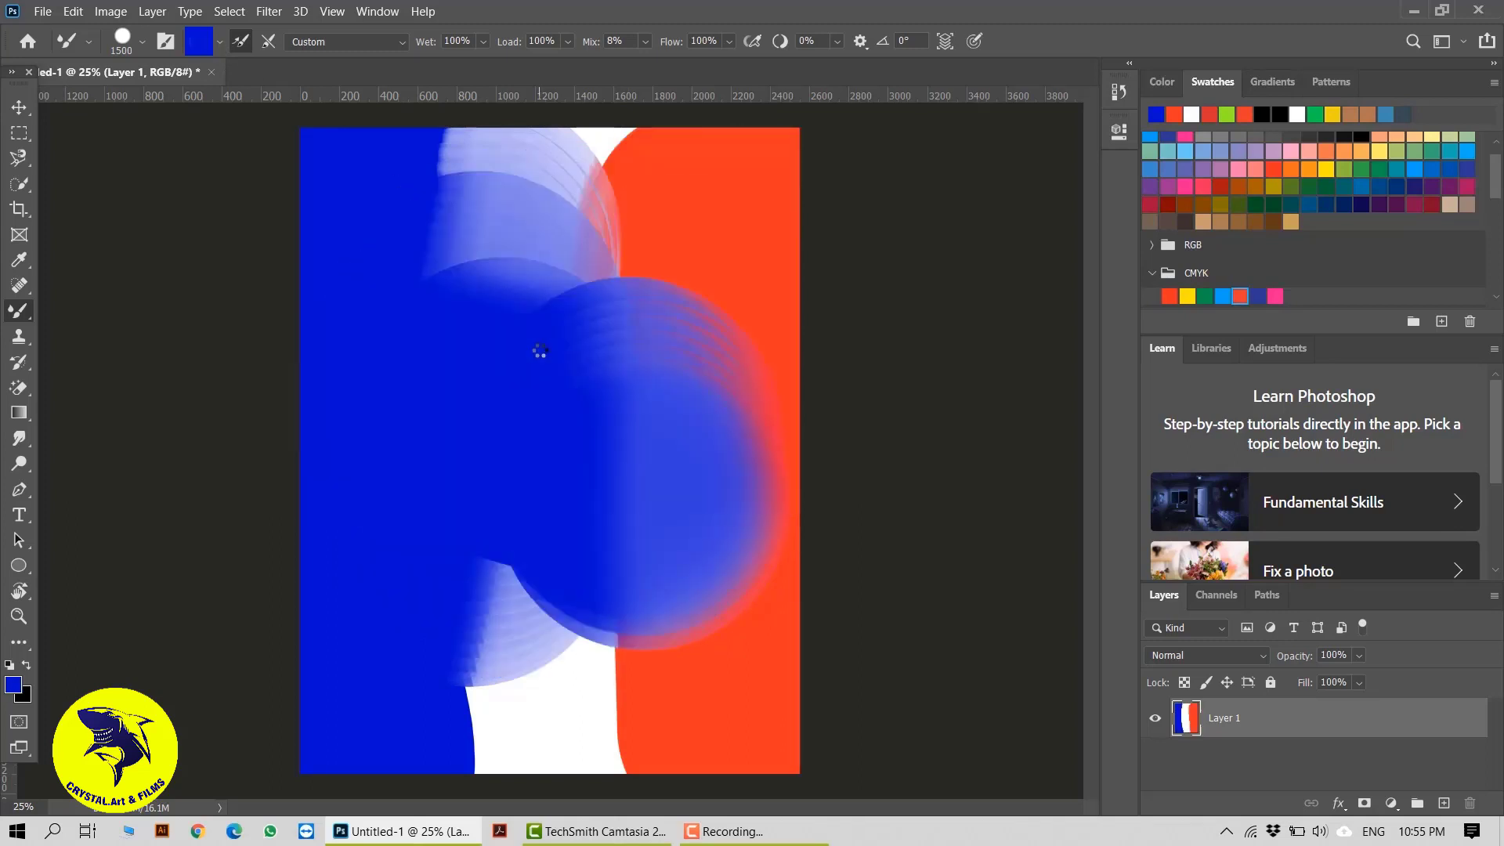
# Step: Turn on CMYK proof colours while undoing back to the orange-red band, and repaint the blue band down the canvas's left side with the Brush tool
pyautogui.hotkey('ctrl', 'y')
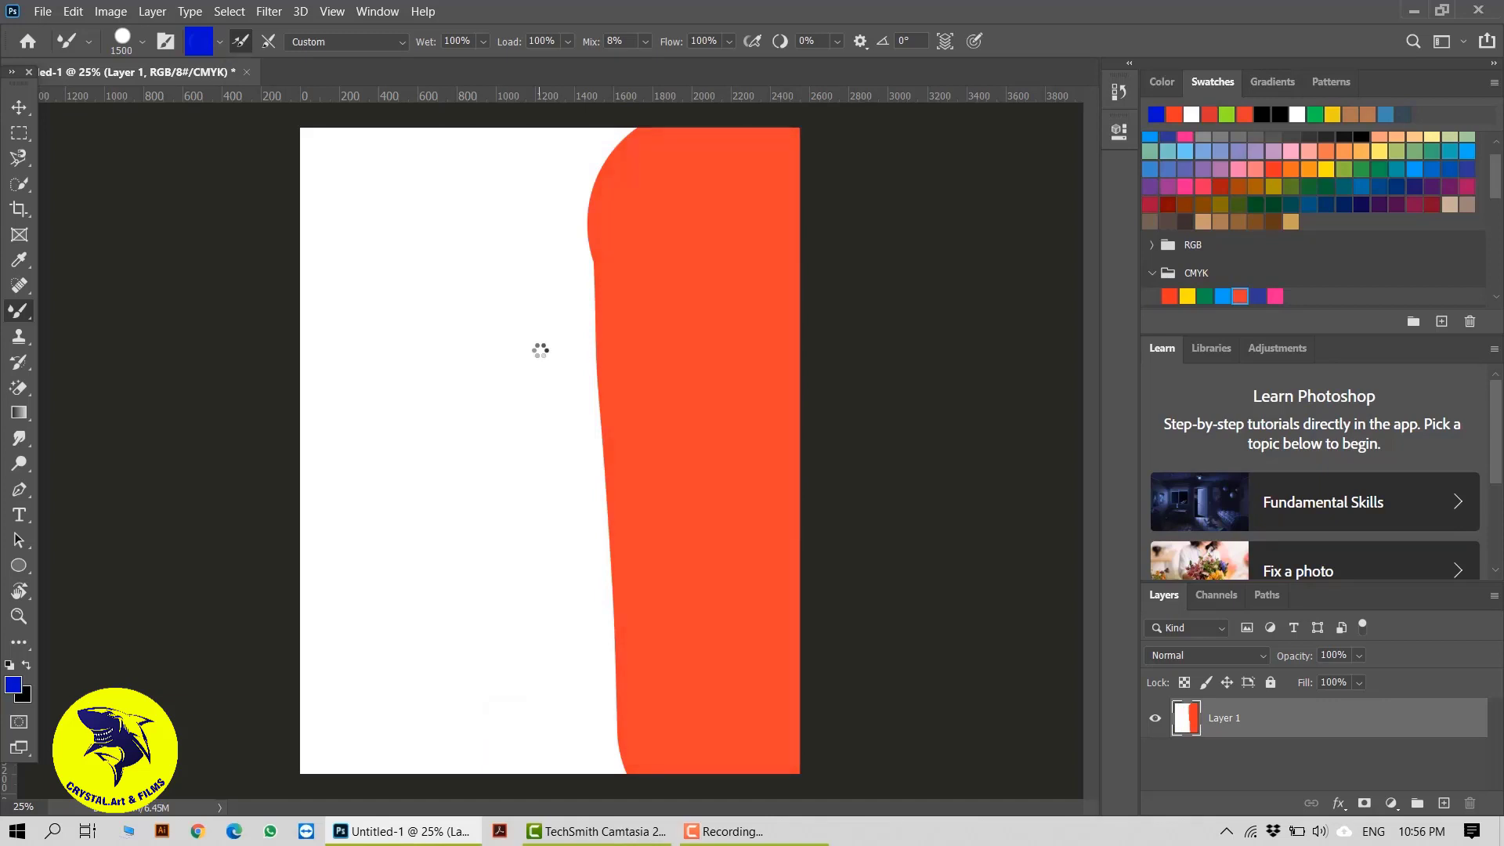
pyautogui.rightClick(19, 310)
pyautogui.click(131, 310)
pyautogui.moveTo(335, 150)
pyautogui.mouseDown()
pyautogui.moveTo(338, 508)
pyautogui.moveTo(410, 839)
pyautogui.mouseUp()
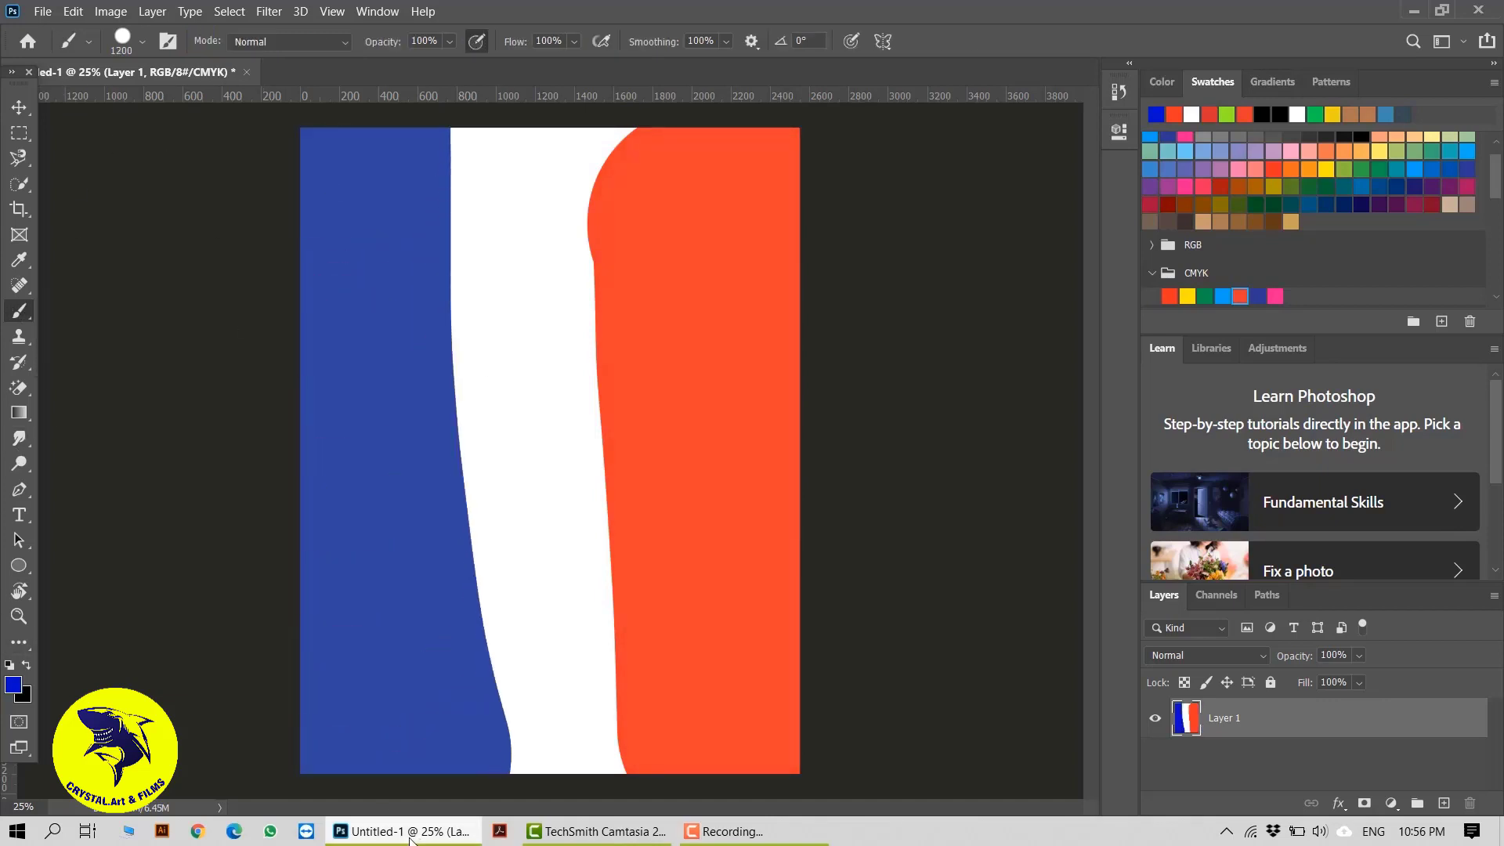
# Step: Switch to the Mixer Brush tool, load the brush with blue and dab it once over the blue band's inner edge
pyautogui.rightClick(19, 310)
pyautogui.click(103, 366)
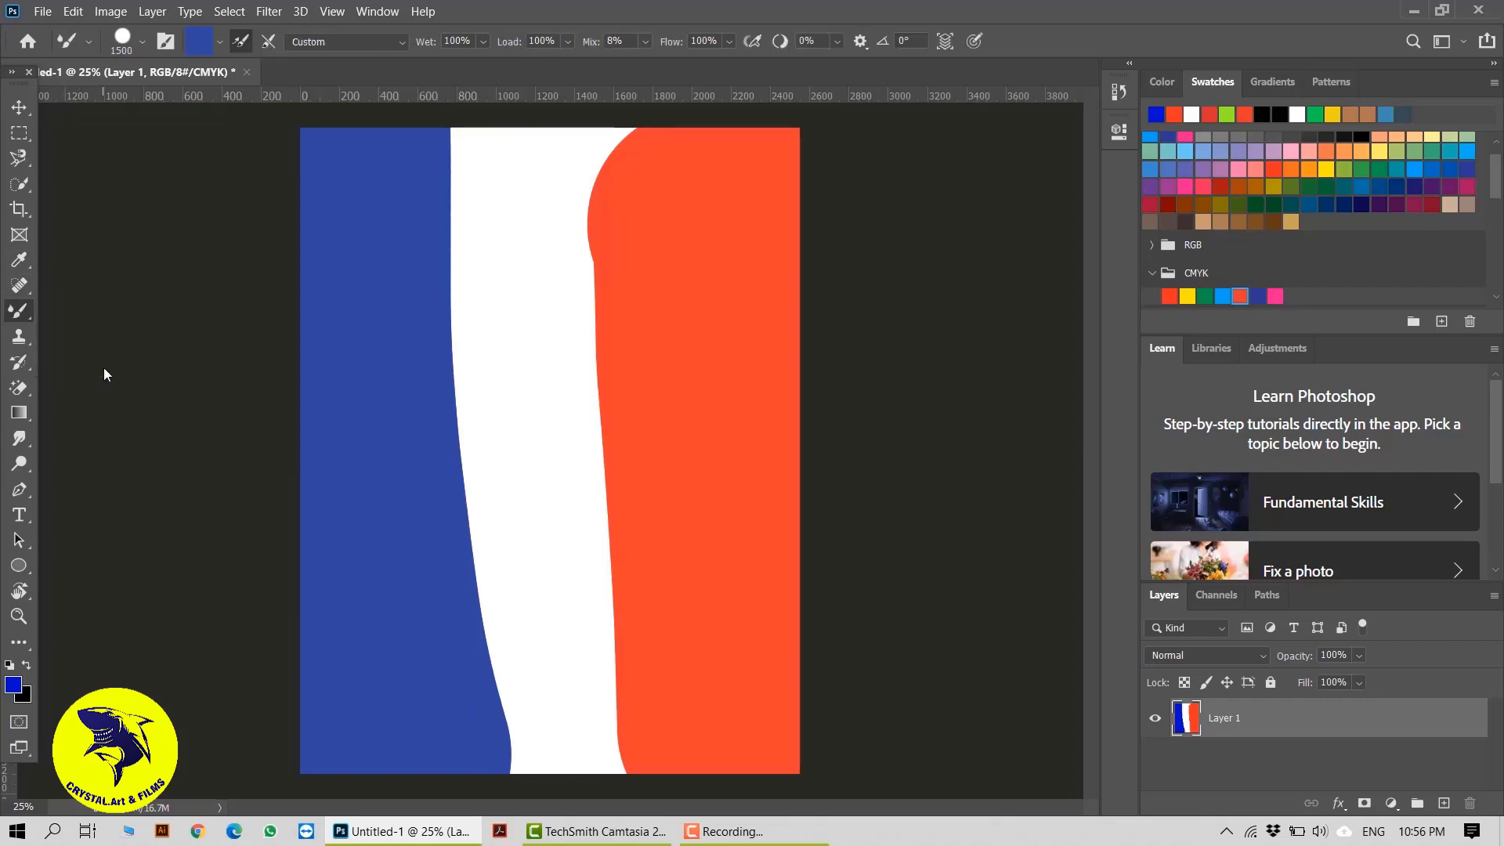
pyautogui.click(221, 43)
pyautogui.click(232, 63)
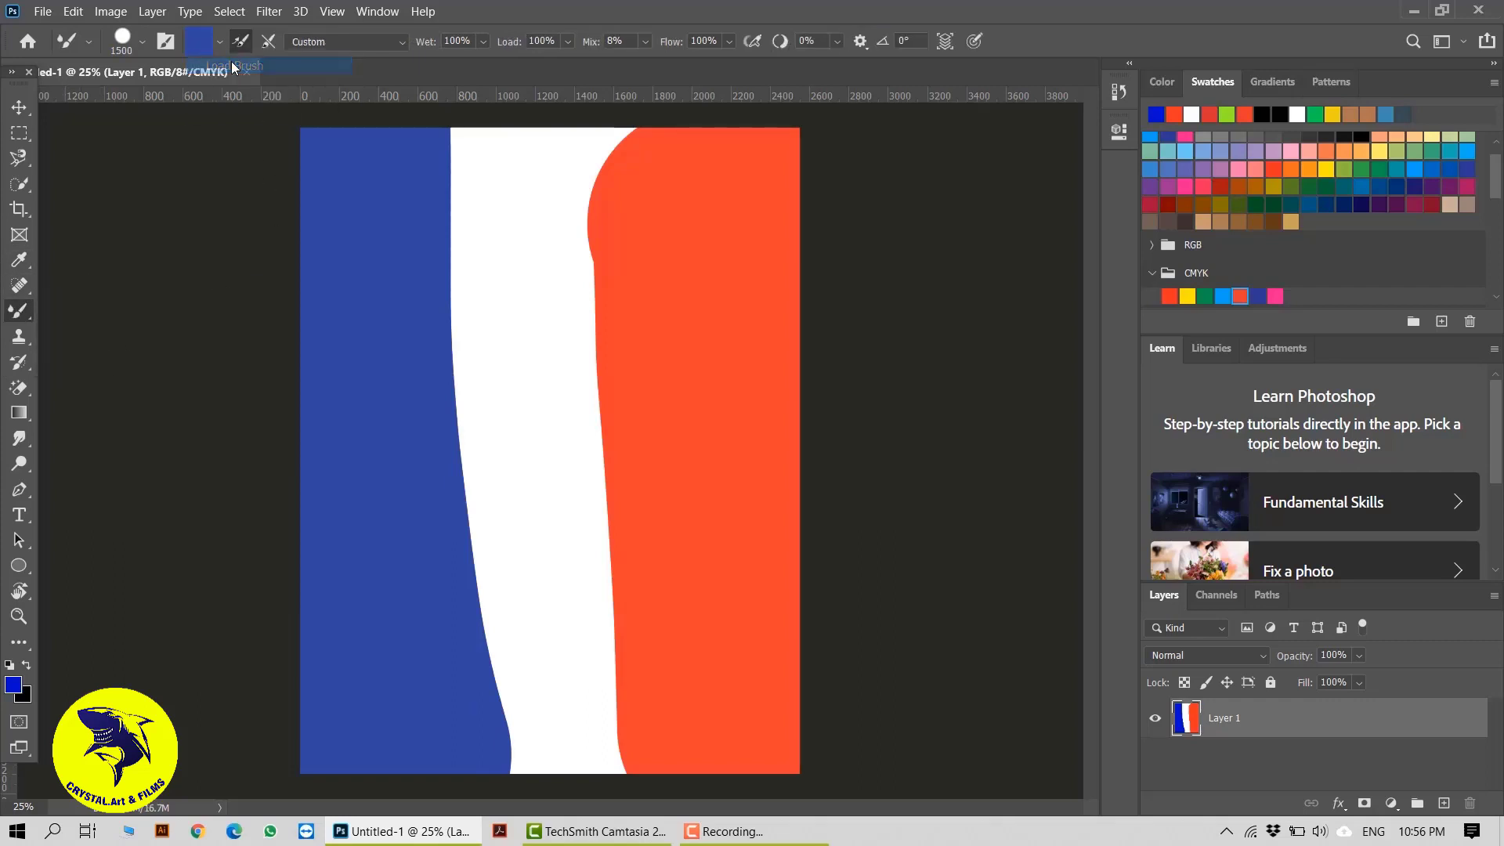
pyautogui.click(415, 374)
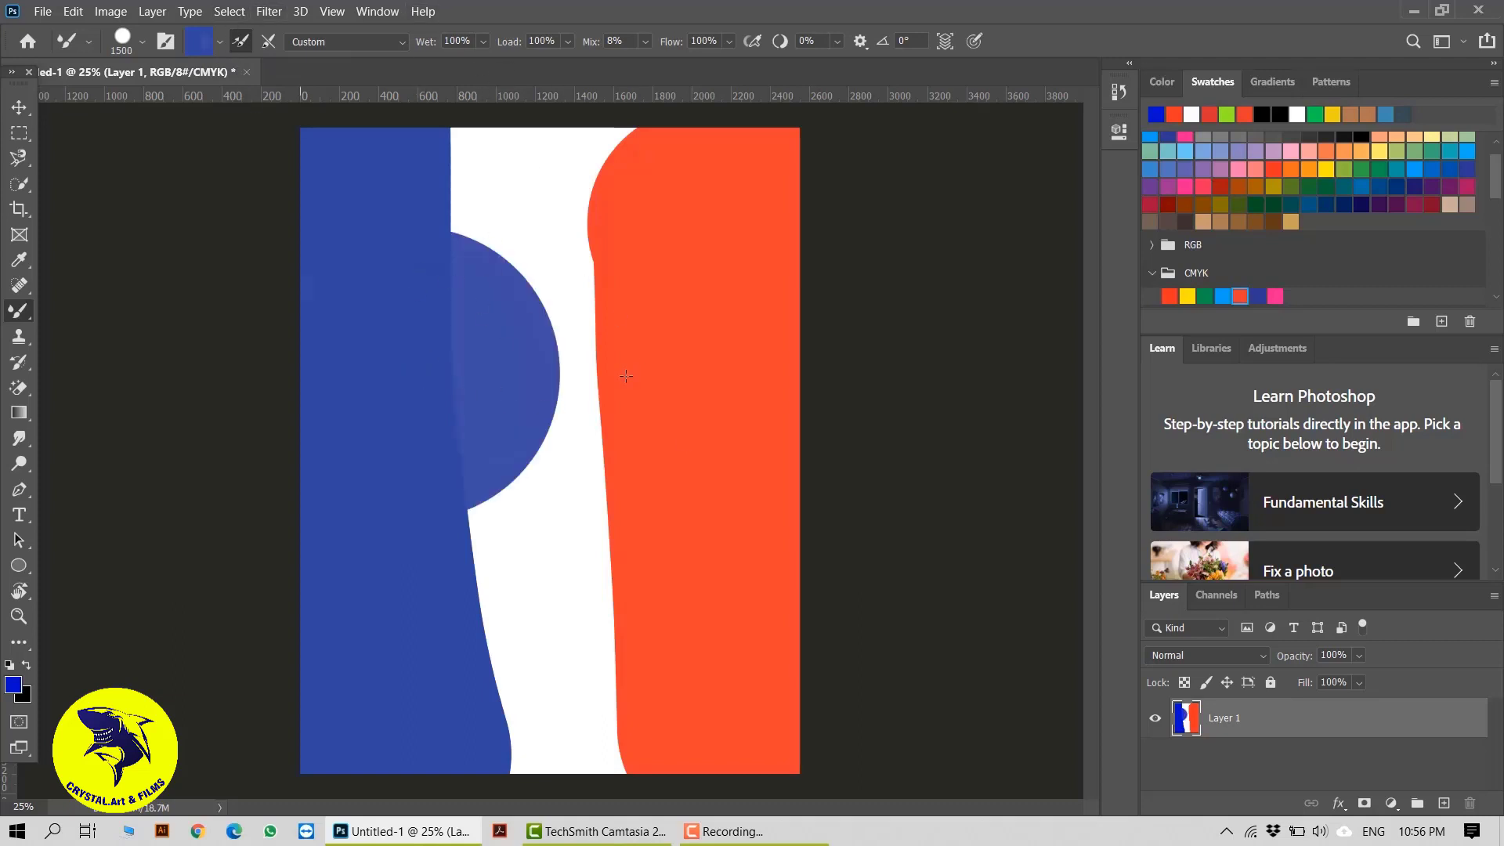
pyautogui.click(660, 364)
pyautogui.hotkey('ctrl', 'z')
# Step: Clean the mixer brush and smear the blue, white and orange-red areas together across most of the canvas
pyautogui.click(220, 41)
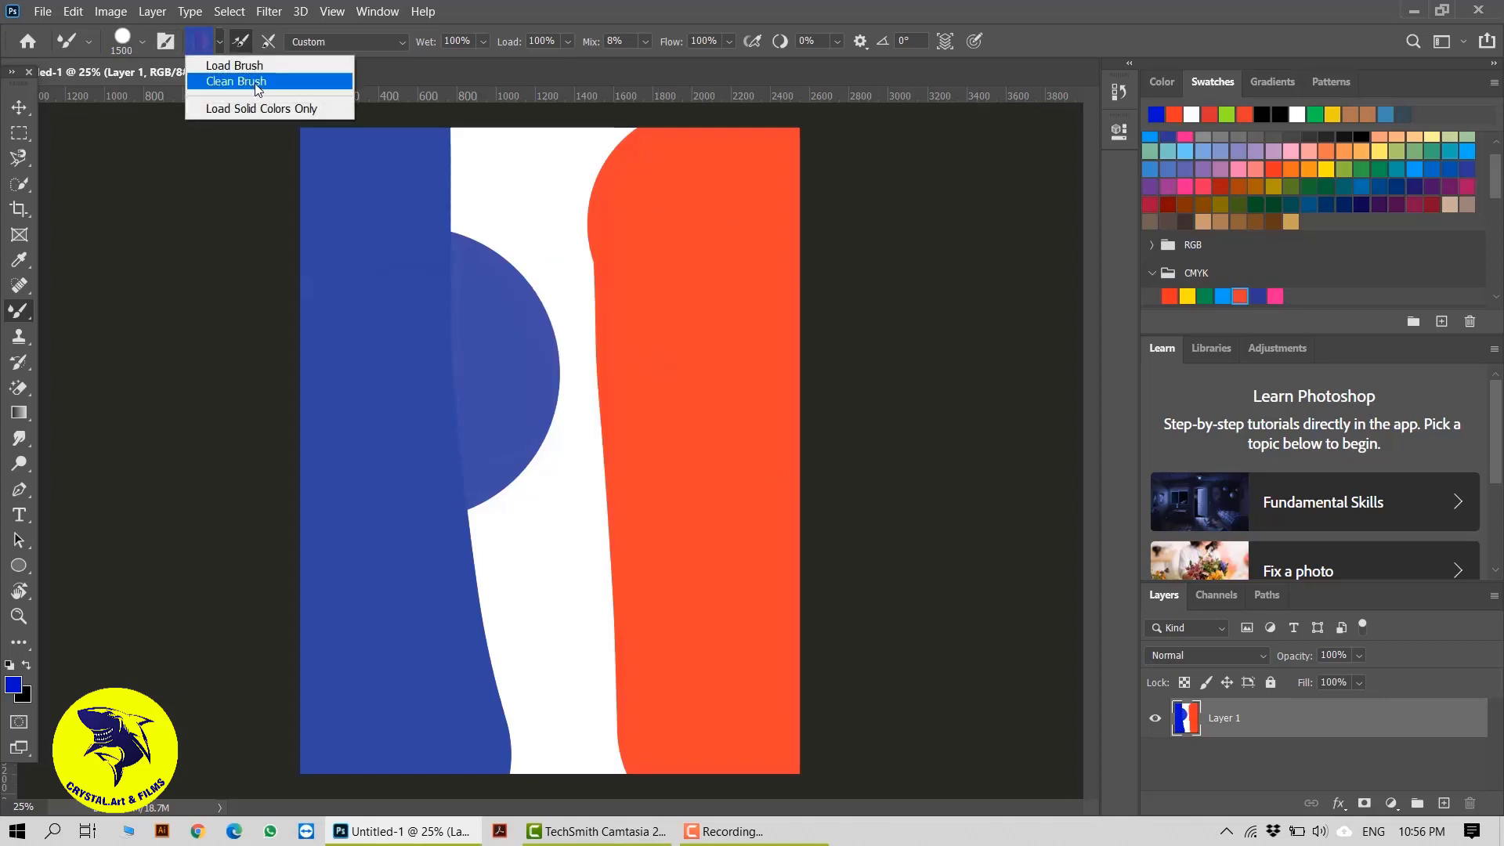
pyautogui.click(235, 81)
pyautogui.moveTo(660, 316)
pyautogui.mouseDown()
pyautogui.moveTo(532, 395)
pyautogui.moveTo(492, 390)
pyautogui.moveTo(487, 361)
pyautogui.moveTo(580, 380)
pyautogui.moveTo(705, 301)
pyautogui.moveTo(548, 404)
pyautogui.moveTo(468, 417)
pyautogui.moveTo(415, 571)
pyautogui.moveTo(591, 349)
pyautogui.moveTo(630, 506)
pyautogui.moveTo(698, 654)
pyautogui.moveTo(487, 343)
pyautogui.moveTo(676, 150)
pyautogui.moveTo(564, 217)
pyautogui.moveTo(559, 323)
pyautogui.moveTo(657, 317)
pyautogui.moveTo(513, 202)
pyautogui.moveTo(454, 326)
pyautogui.moveTo(499, 558)
pyautogui.mouseUp()
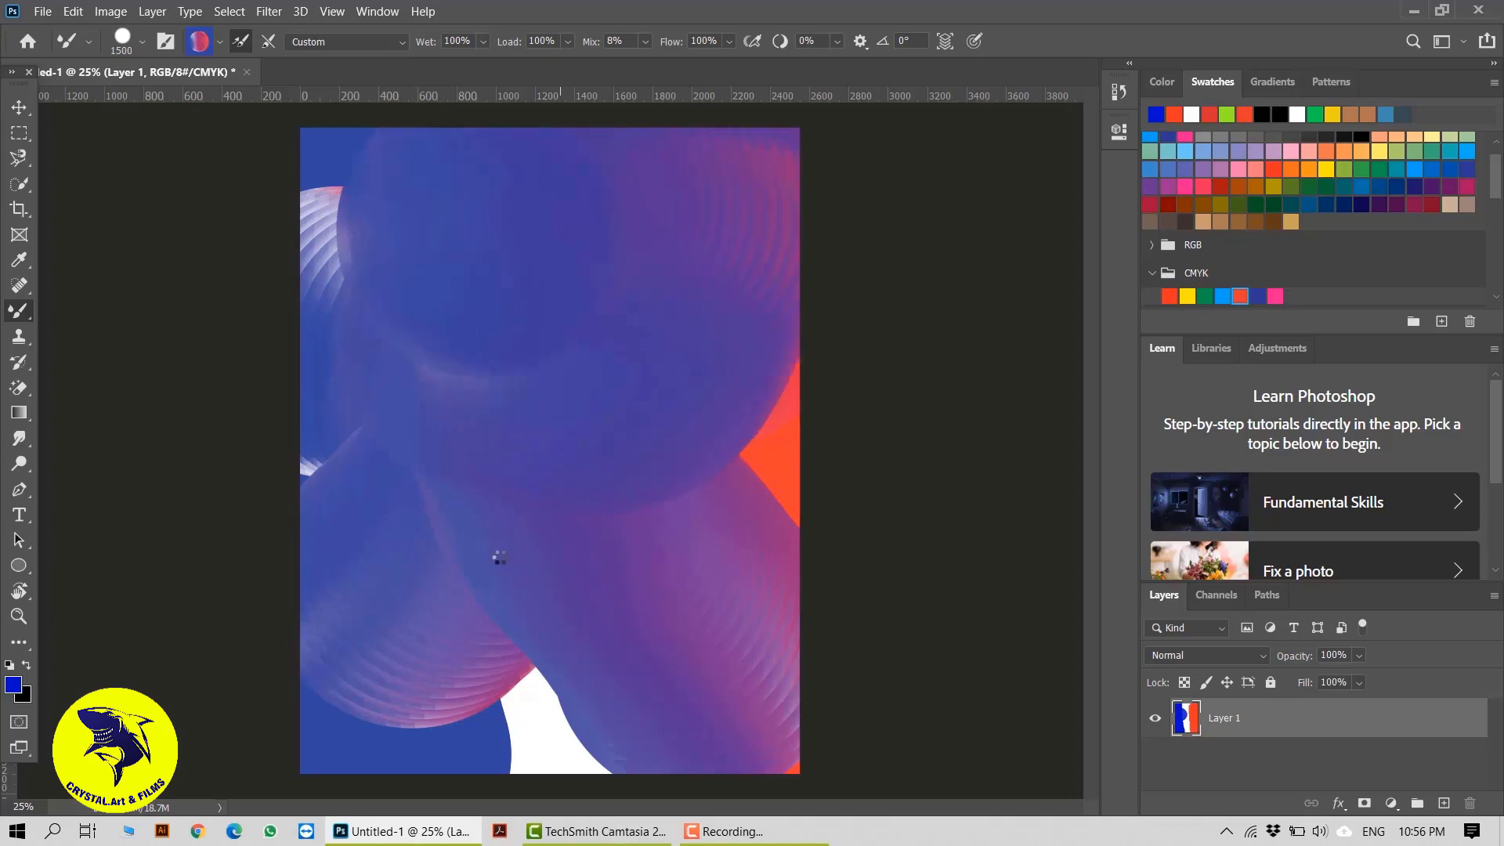
# Step: Undo the last mixer strokes until the lower blue, white and orange-red bands are restored
pyautogui.hotkey('ctrl', 'z')
pyautogui.hotkey('ctrl', 'z')
pyautogui.hotkey('ctrl', 'z')
pyautogui.hotkey('ctrl', 'z')
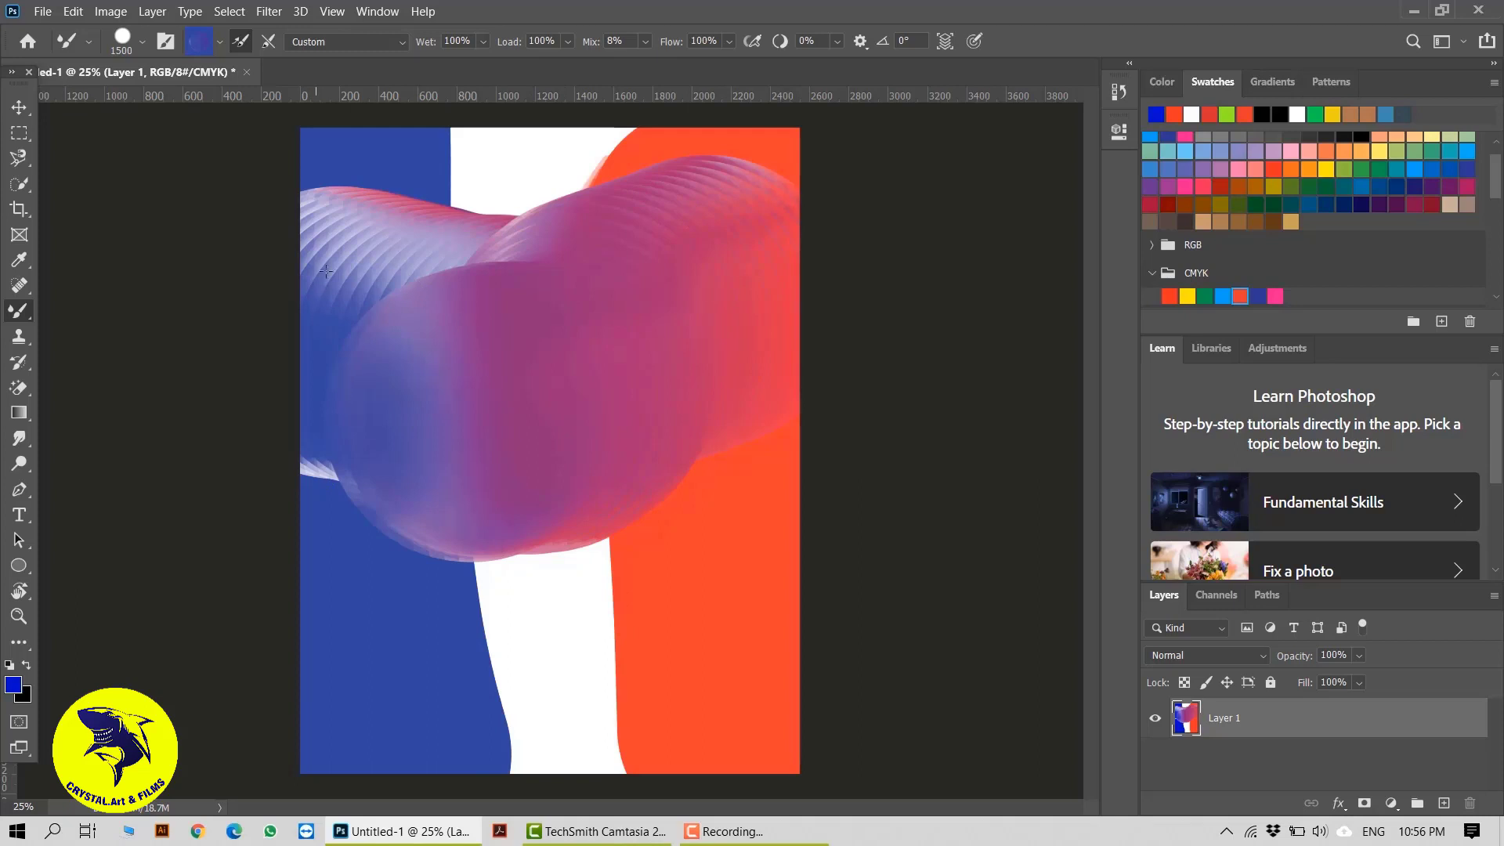
# Step: Try smearing the bands in the canvas's lower half with a cleaned mixer brush, and undo back to the plain bands
pyautogui.click(219, 41)
pyautogui.click(239, 83)
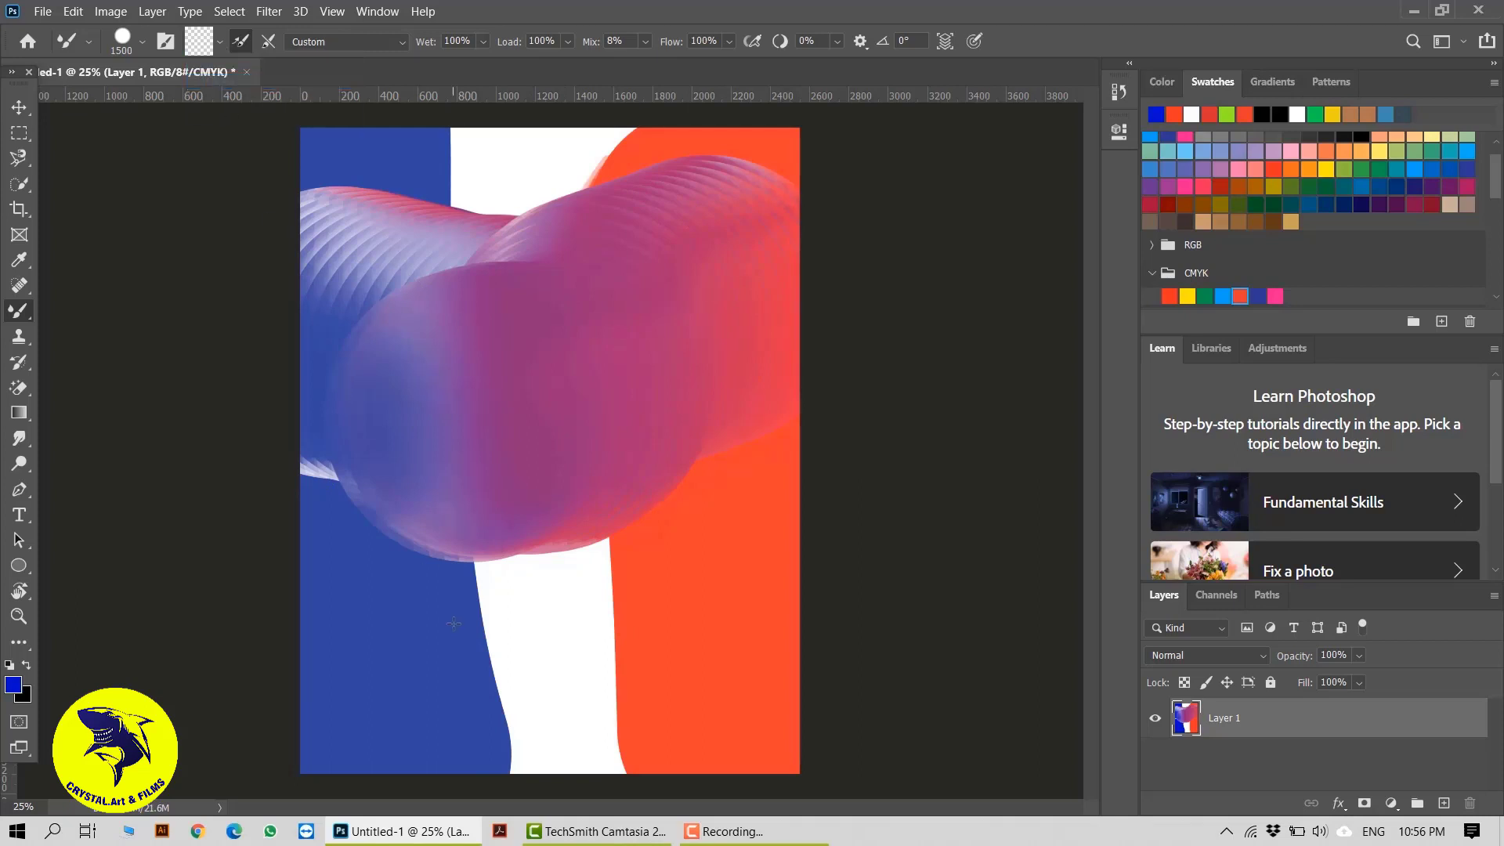
pyautogui.moveTo(610, 611); pyautogui.dragTo(470, 493)
pyautogui.moveTo(427, 673)
pyautogui.mouseDown()
pyautogui.moveTo(508, 549)
pyautogui.moveTo(532, 417)
pyautogui.mouseUp()
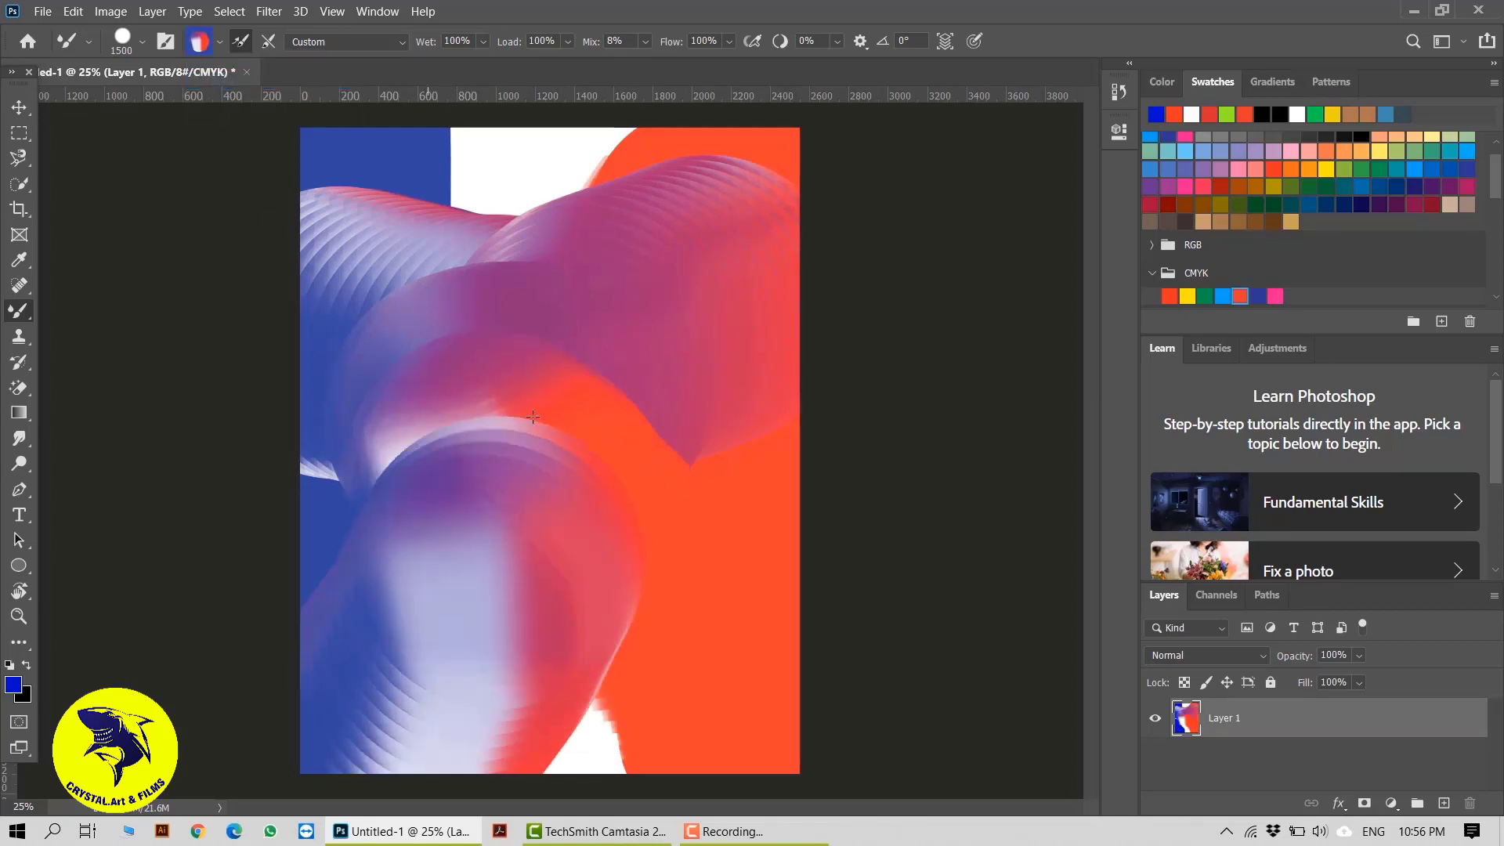
pyautogui.click(220, 42)
pyautogui.click(236, 81)
pyautogui.moveTo(501, 540)
pyautogui.mouseDown()
pyautogui.moveTo(454, 470)
pyautogui.moveTo(474, 327)
pyautogui.moveTo(522, 540)
pyautogui.moveTo(607, 544)
pyautogui.moveTo(584, 431)
pyautogui.moveTo(471, 359)
pyautogui.mouseUp()
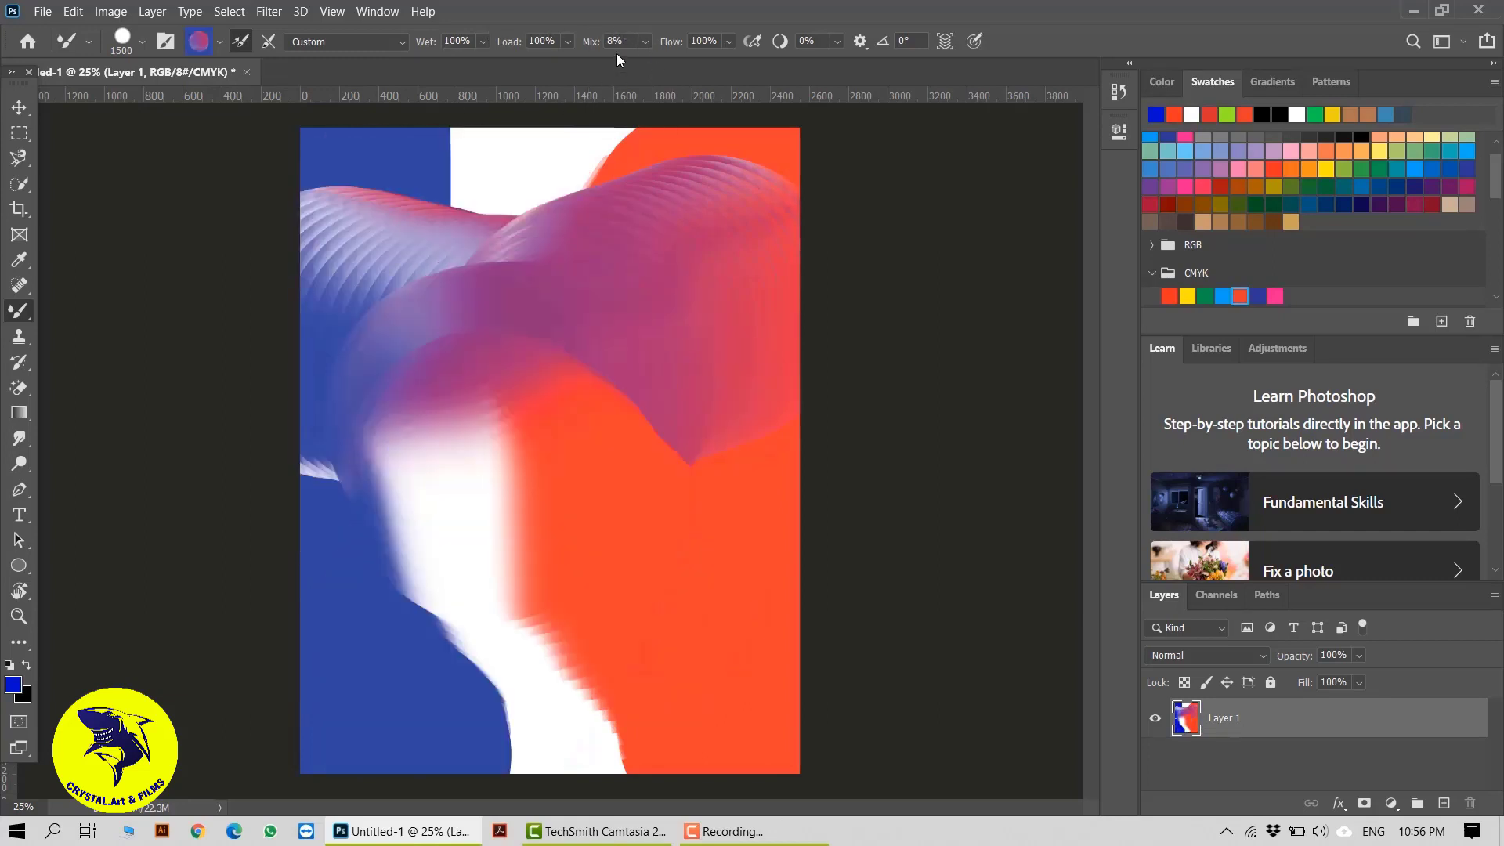
pyautogui.hotkey('ctrl', 'z')
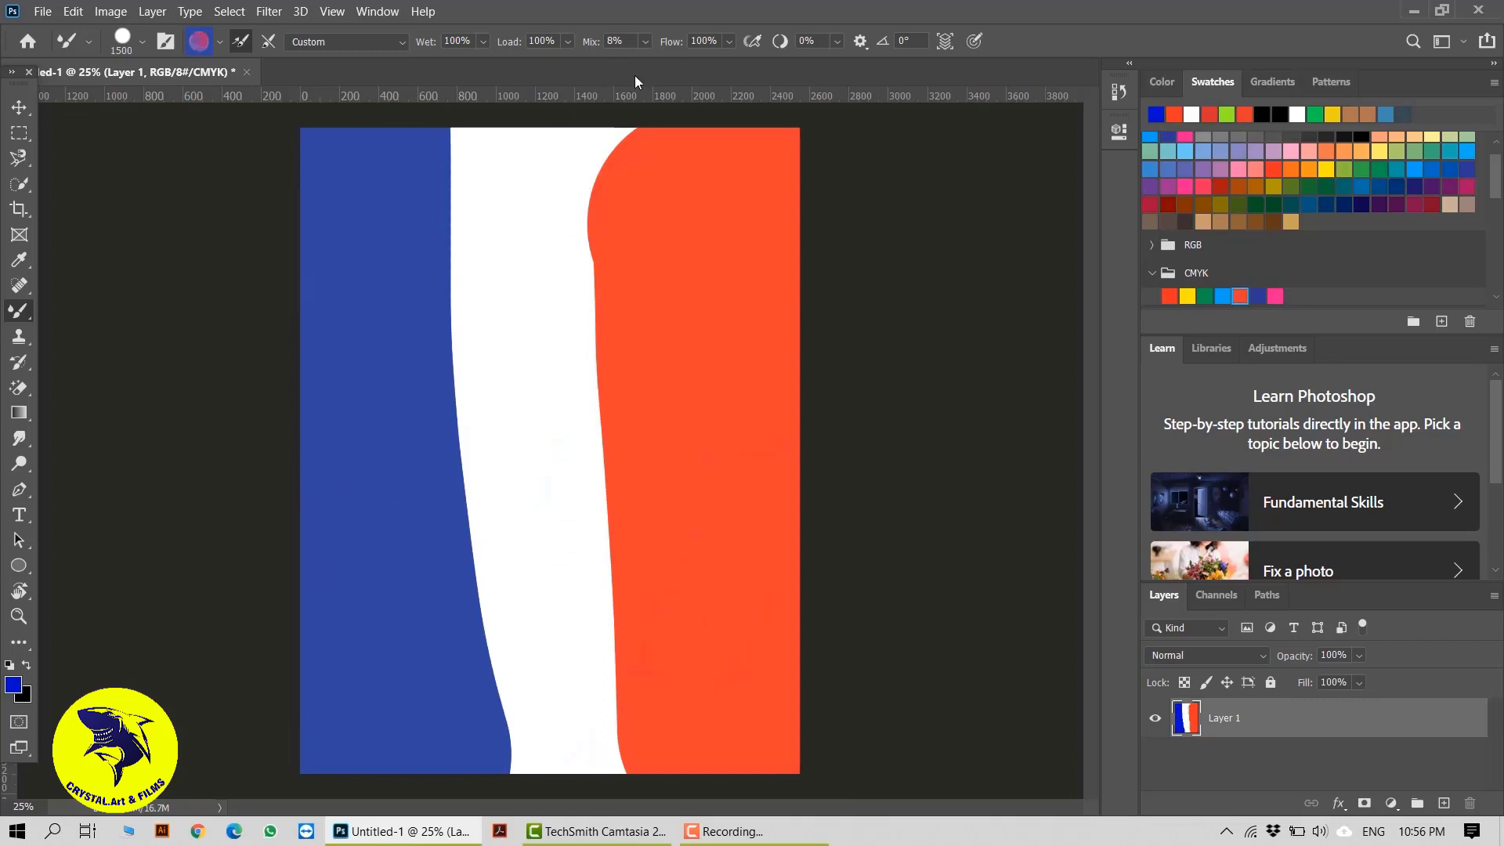
# Step: Set the mixer brush to 65% Mix, 54% Load and 43% Wet
pyautogui.click(647, 41)
pyautogui.moveTo(652, 66); pyautogui.dragTo(701, 70)
pyautogui.click(569, 42)
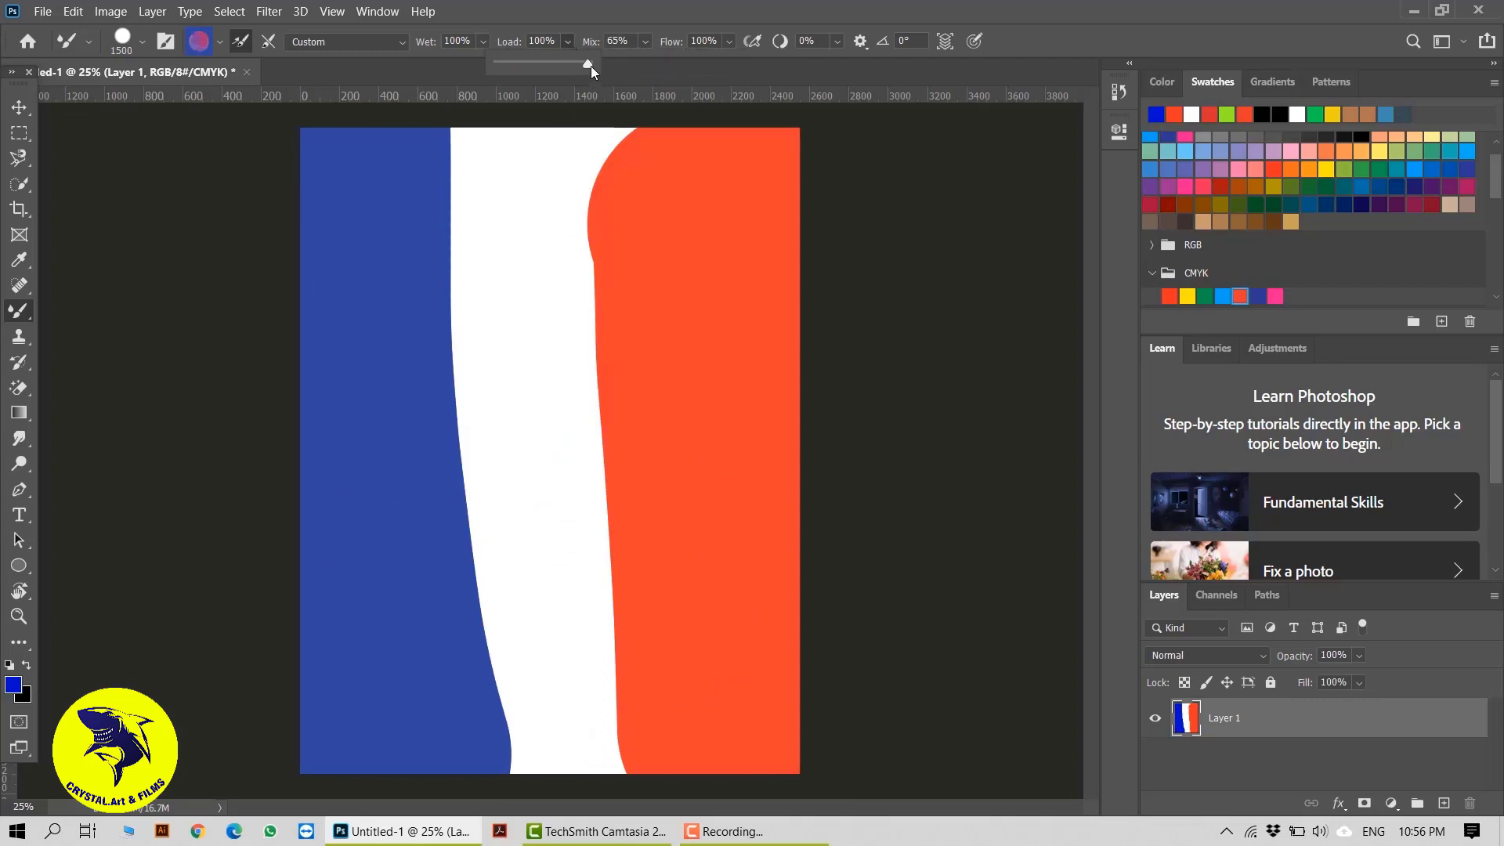
pyautogui.click(484, 40)
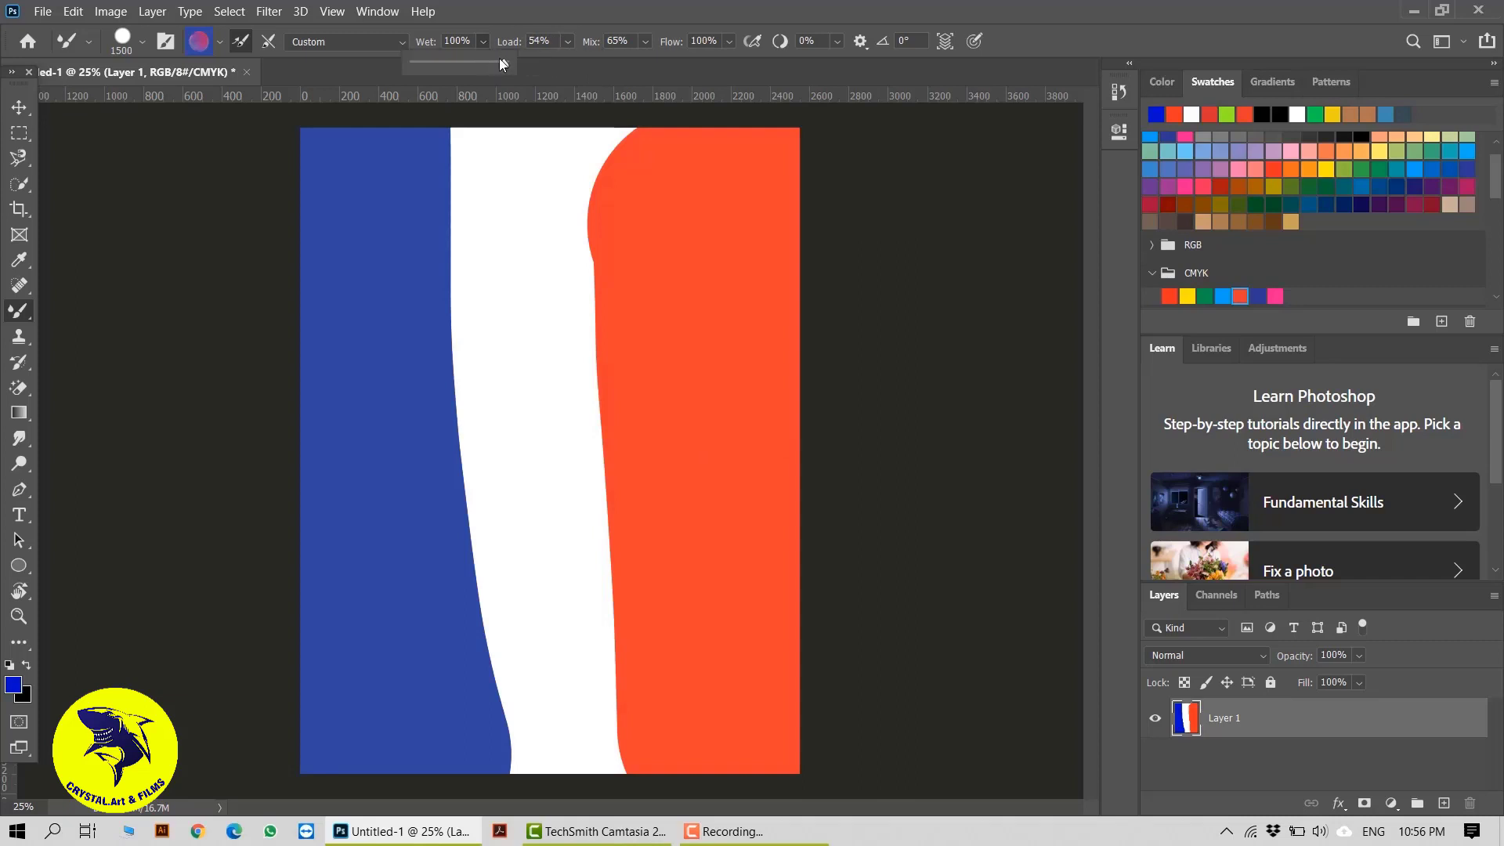
pyautogui.moveTo(448, 66); pyautogui.dragTo(454, 66)
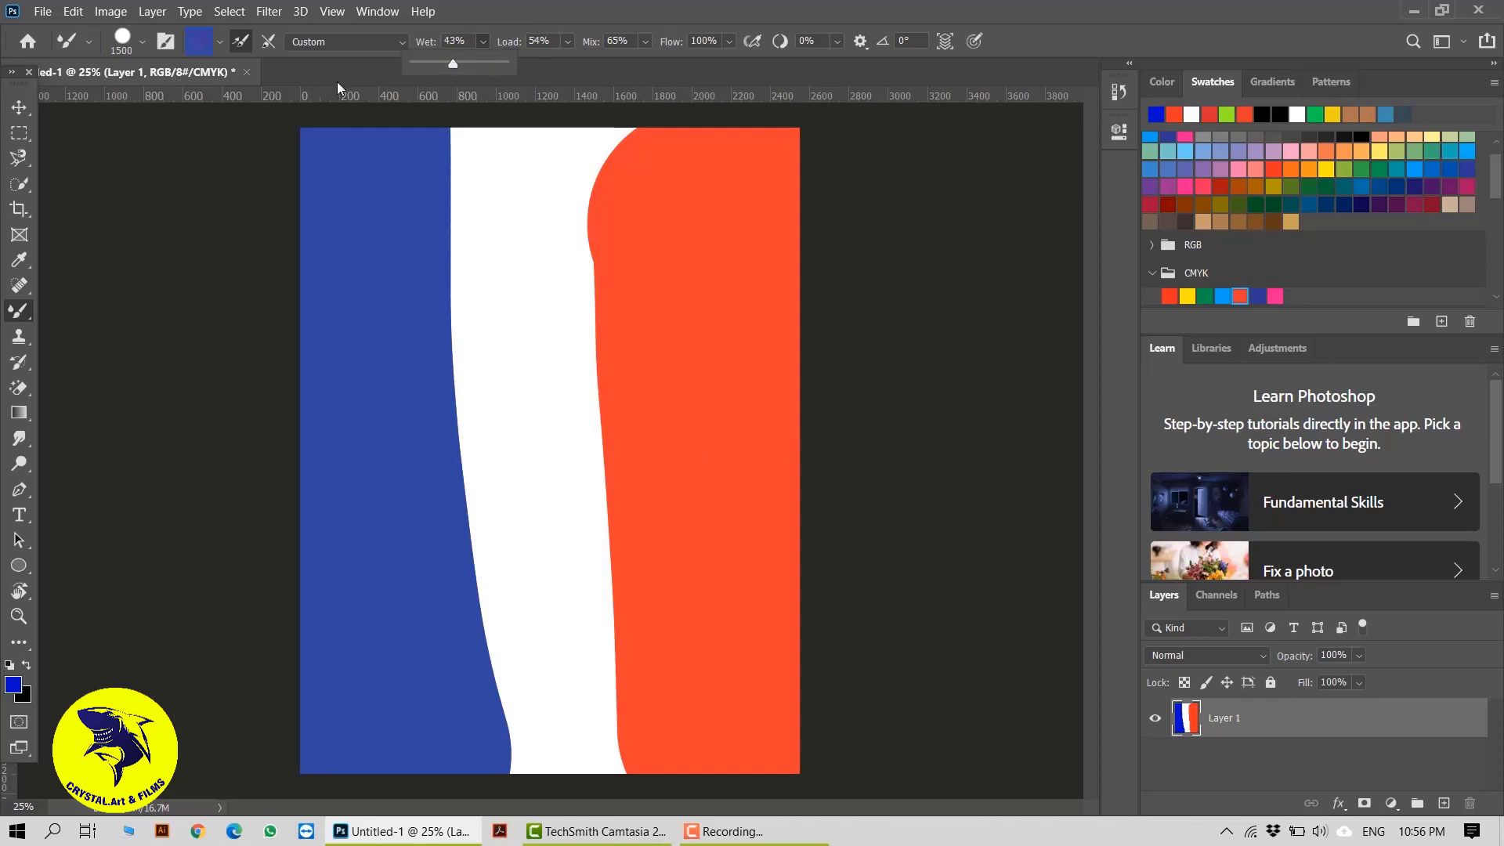
# Step: Clean the mixer brush and smear the blue, white and orange-red bands together across most of the canvas
pyautogui.click(220, 42)
pyautogui.click(235, 81)
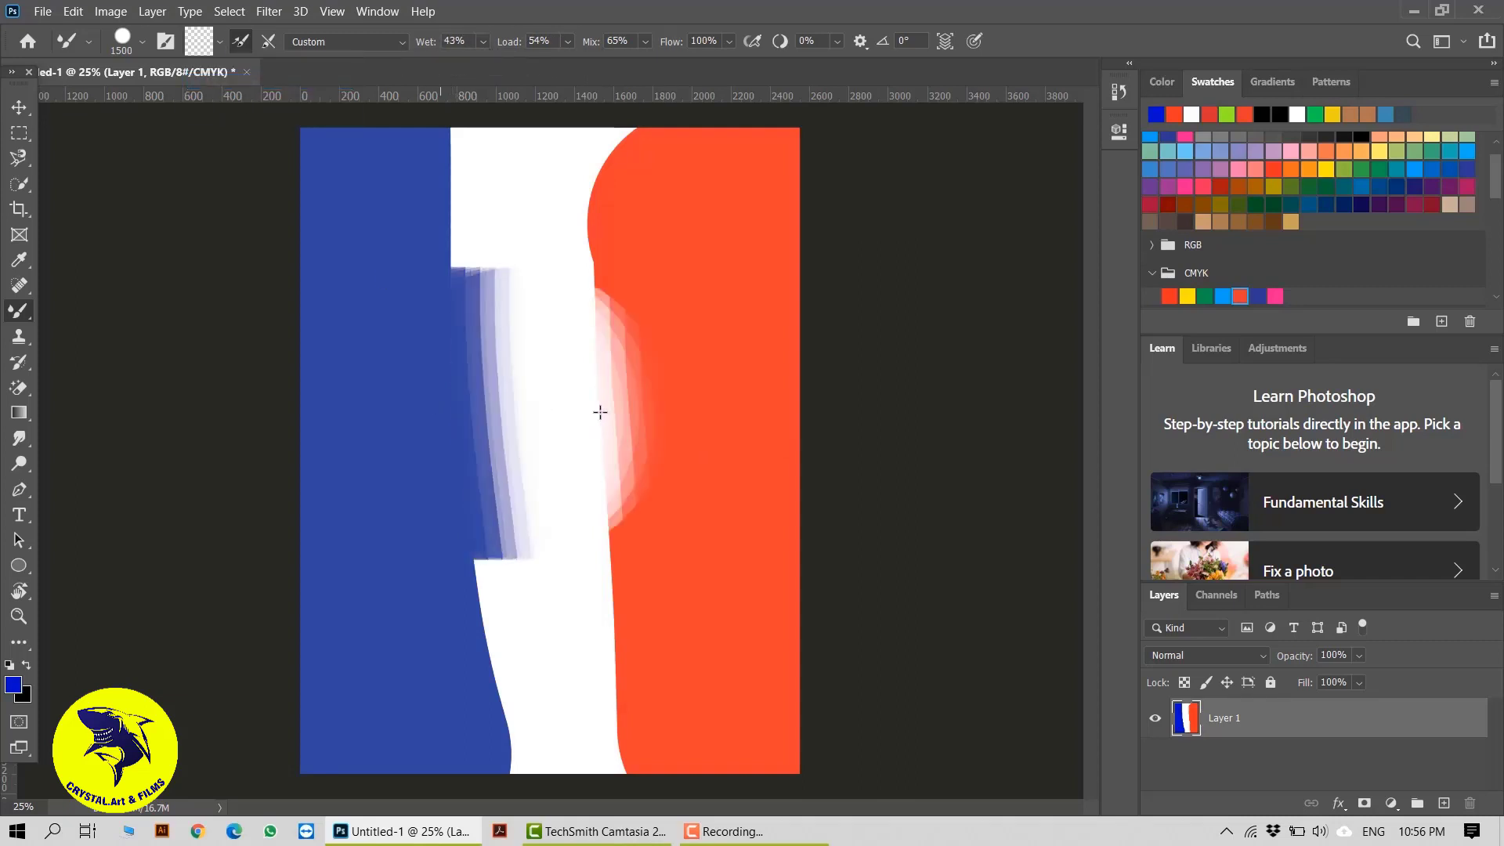
pyautogui.moveTo(538, 415)
pyautogui.mouseDown()
pyautogui.moveTo(598, 409)
pyautogui.moveTo(517, 415)
pyautogui.moveTo(671, 337)
pyautogui.moveTo(611, 485)
pyautogui.moveTo(538, 362)
pyautogui.moveTo(645, 273)
pyautogui.moveTo(517, 204)
pyautogui.moveTo(705, 250)
pyautogui.moveTo(548, 430)
pyautogui.moveTo(478, 617)
pyautogui.mouseUp()
pyautogui.moveTo(740, 687)
pyautogui.mouseDown()
pyautogui.moveTo(689, 548)
pyautogui.moveTo(548, 485)
pyautogui.moveTo(642, 376)
pyautogui.moveTo(505, 280)
pyautogui.mouseUp()
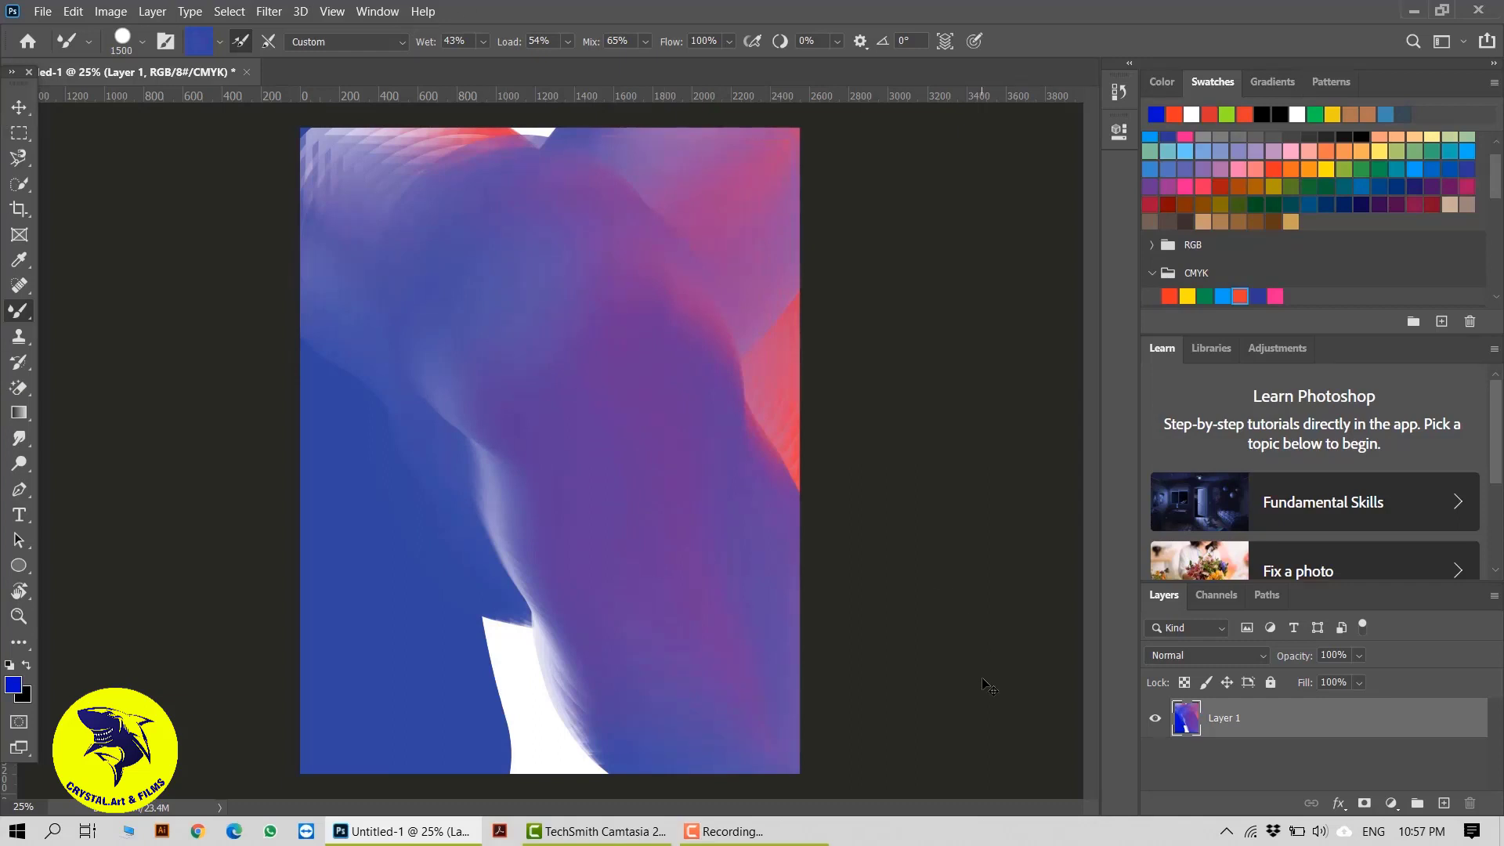
# Step: Undo the smears and both colour bands back to the white canvas, and switch to the Brush tool
pyautogui.hotkey('ctrl', 'z')
pyautogui.hotkey('ctrl', 'z')
pyautogui.hotkey('ctrl', 'z')
pyautogui.hotkey('ctrl', 'z')
pyautogui.hotkey('ctrl', 'z')
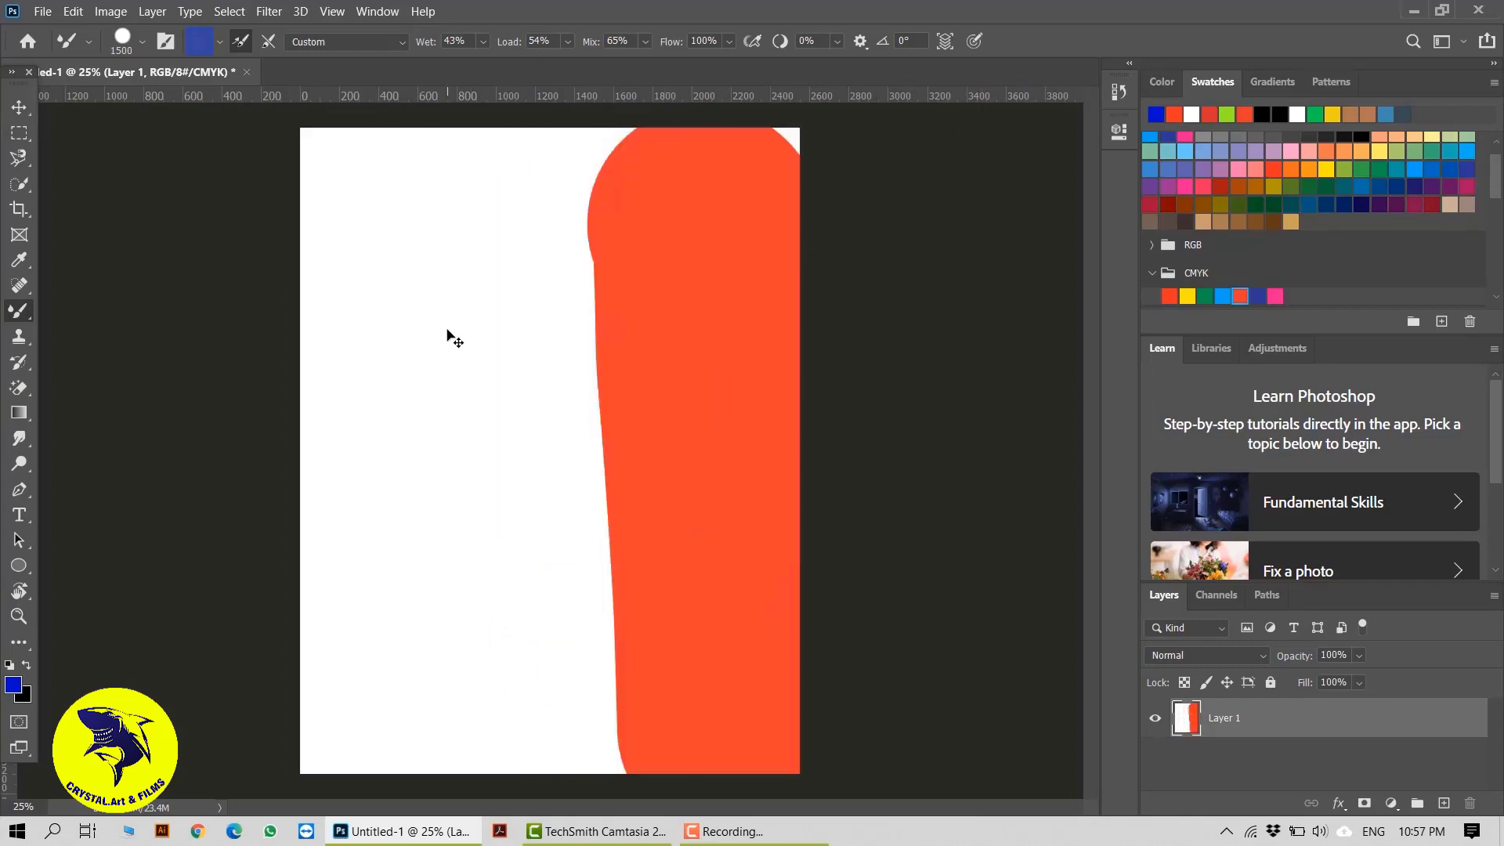
pyautogui.rightClick(19, 311)
pyautogui.click(108, 313)
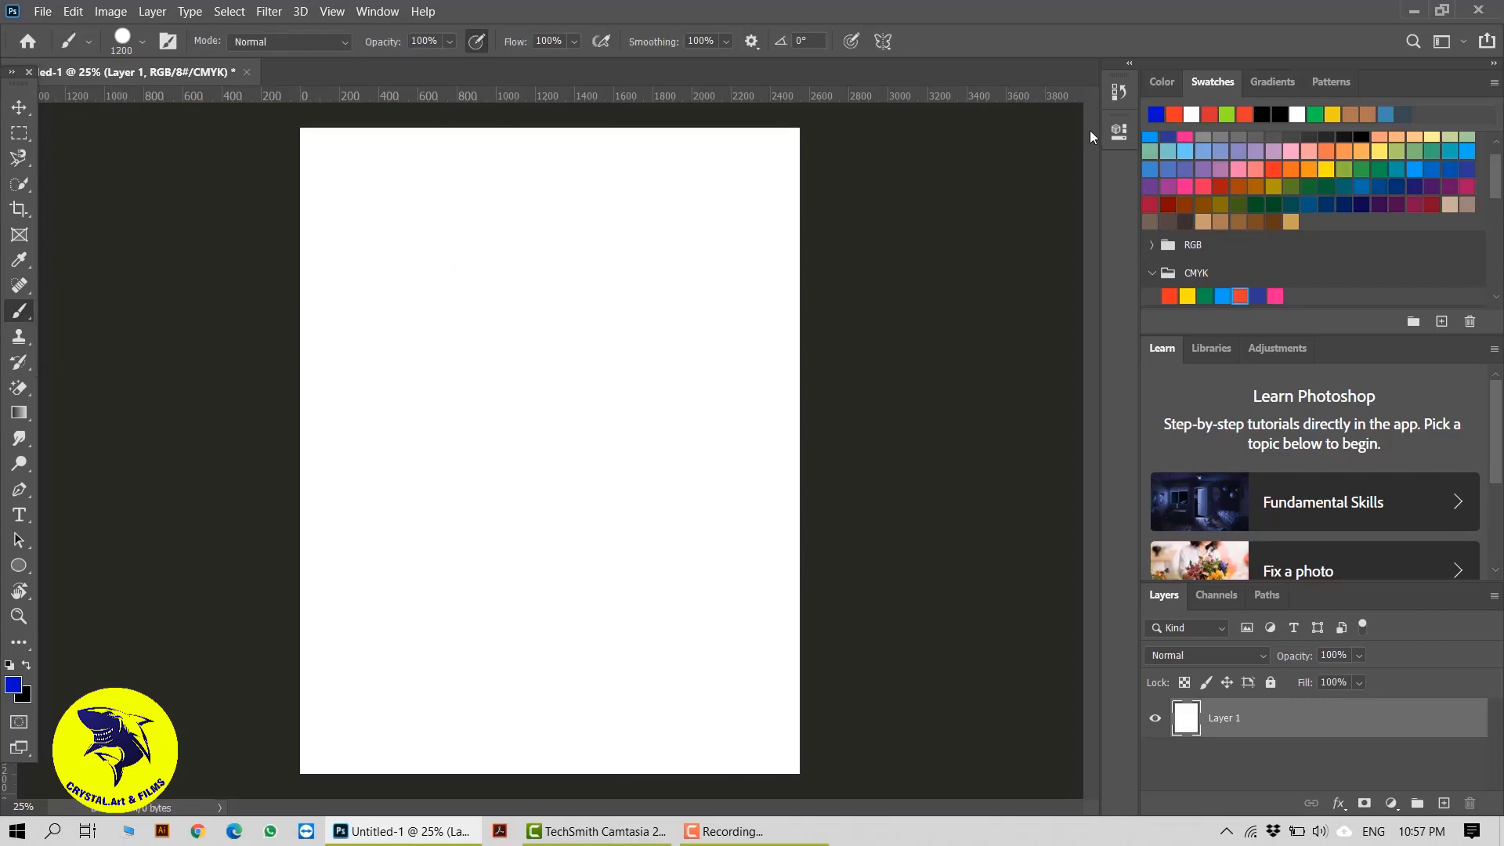
# Step: Open Brush Settings and choose the 283 px splatter brush tip
pyautogui.click(373, 12)
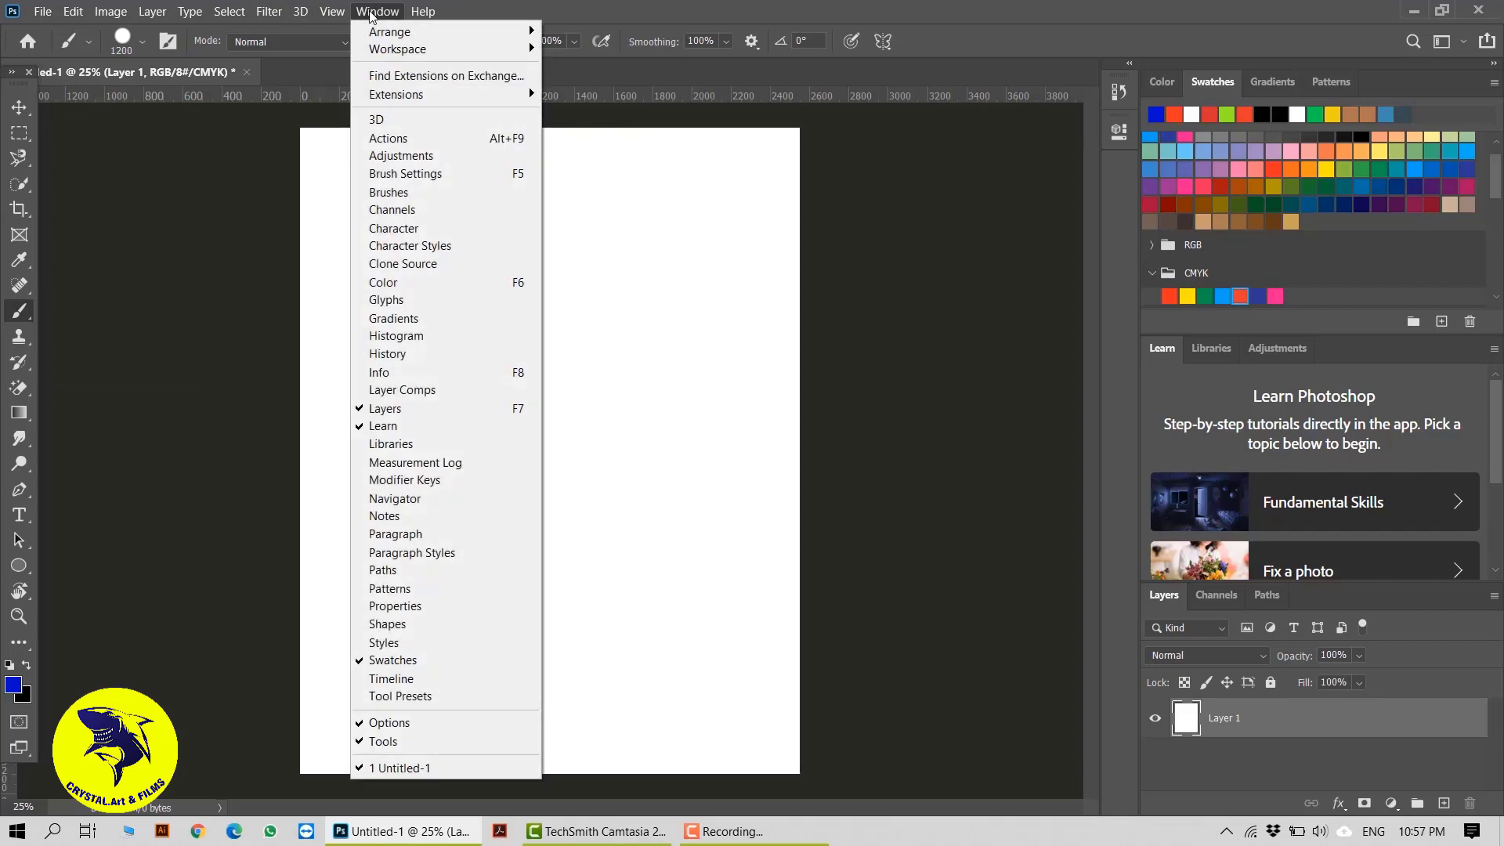
pyautogui.click(436, 176)
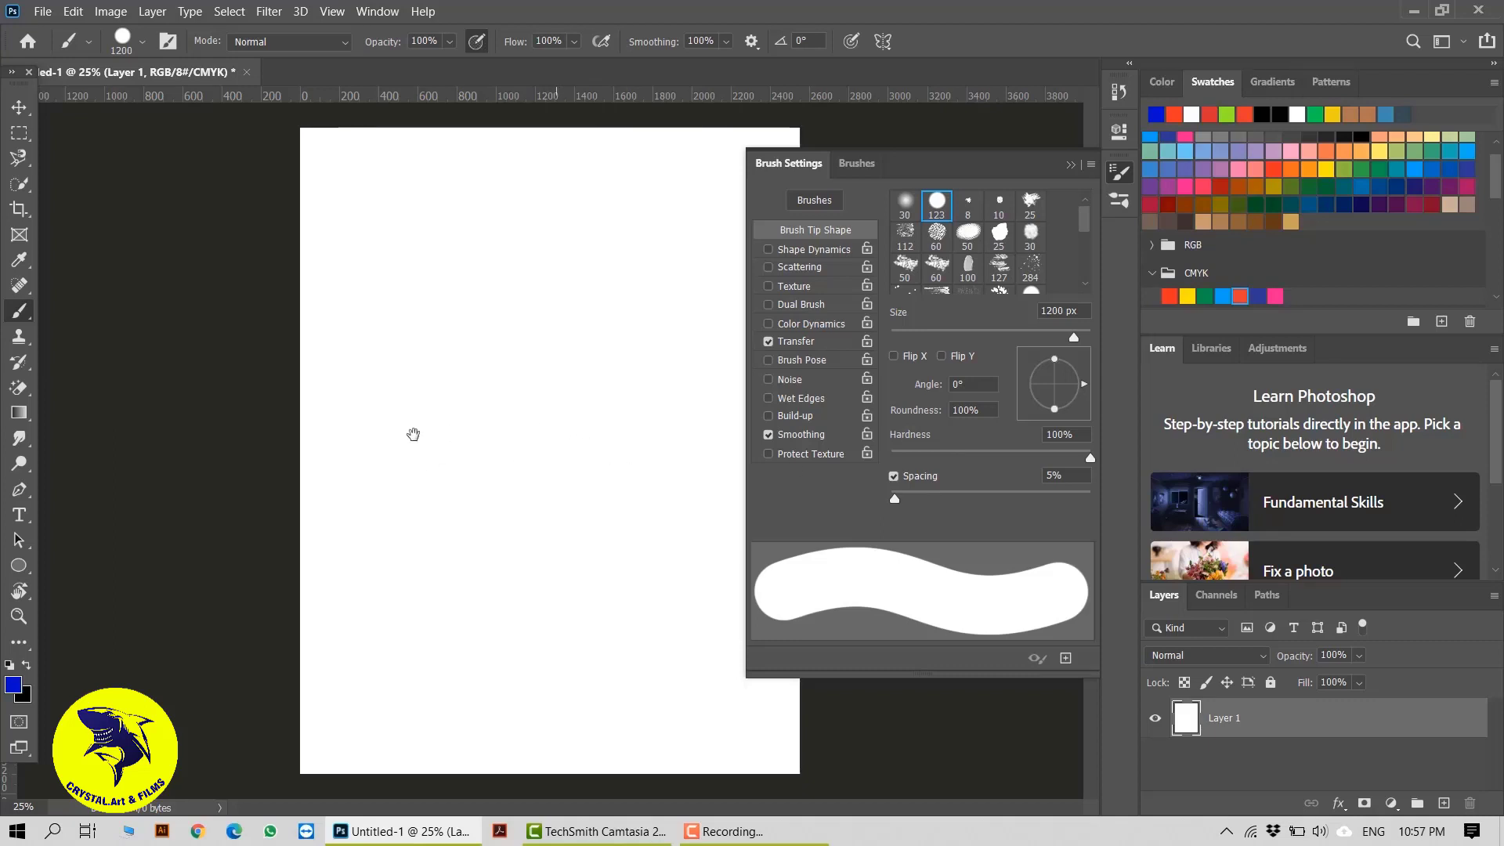
pyautogui.scroll(-5, 1015, 282)
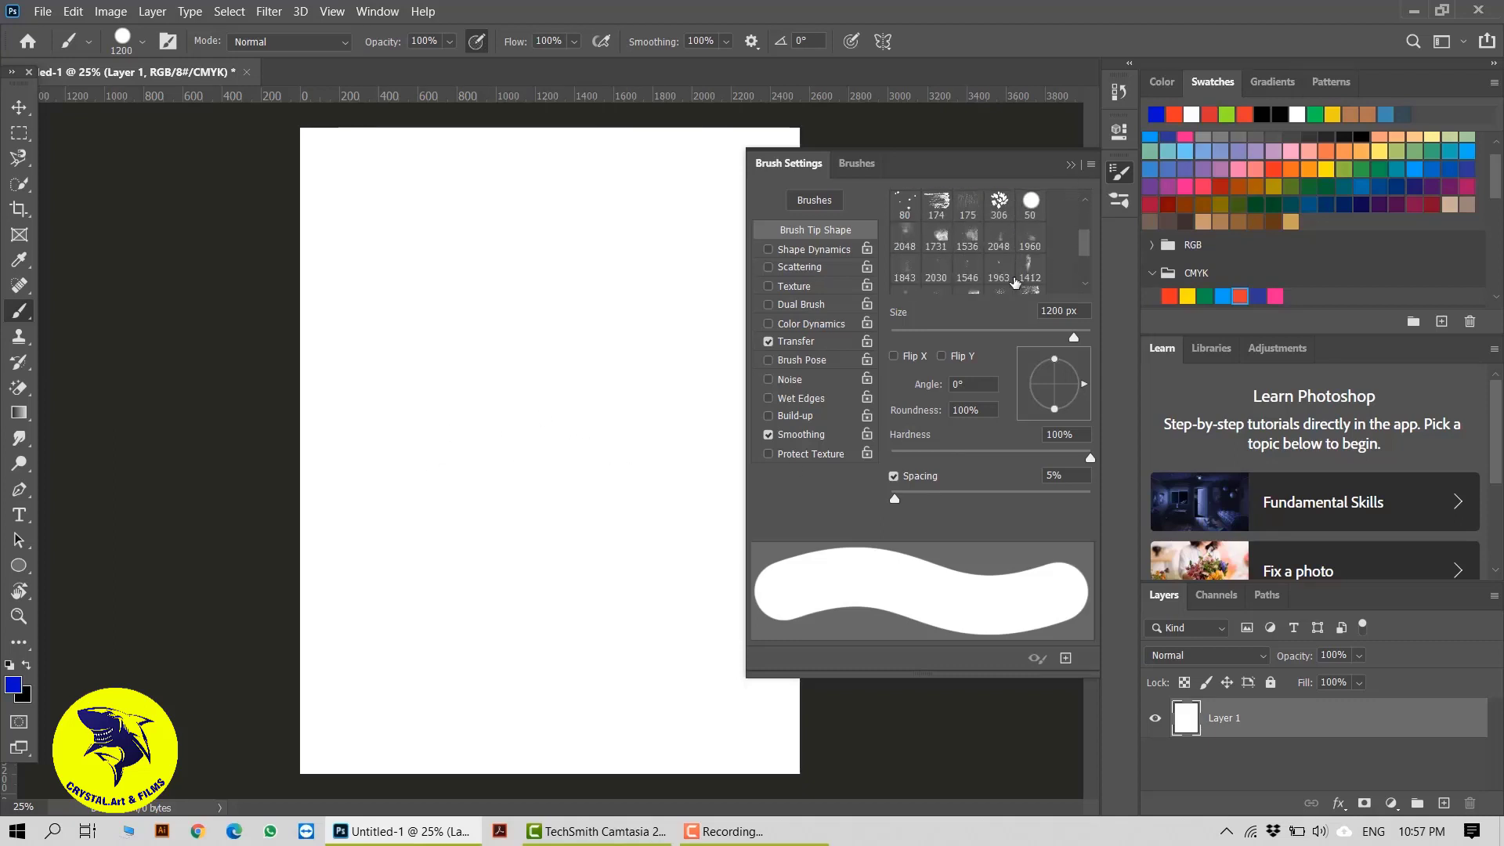
pyautogui.scroll(-2, 1014, 282)
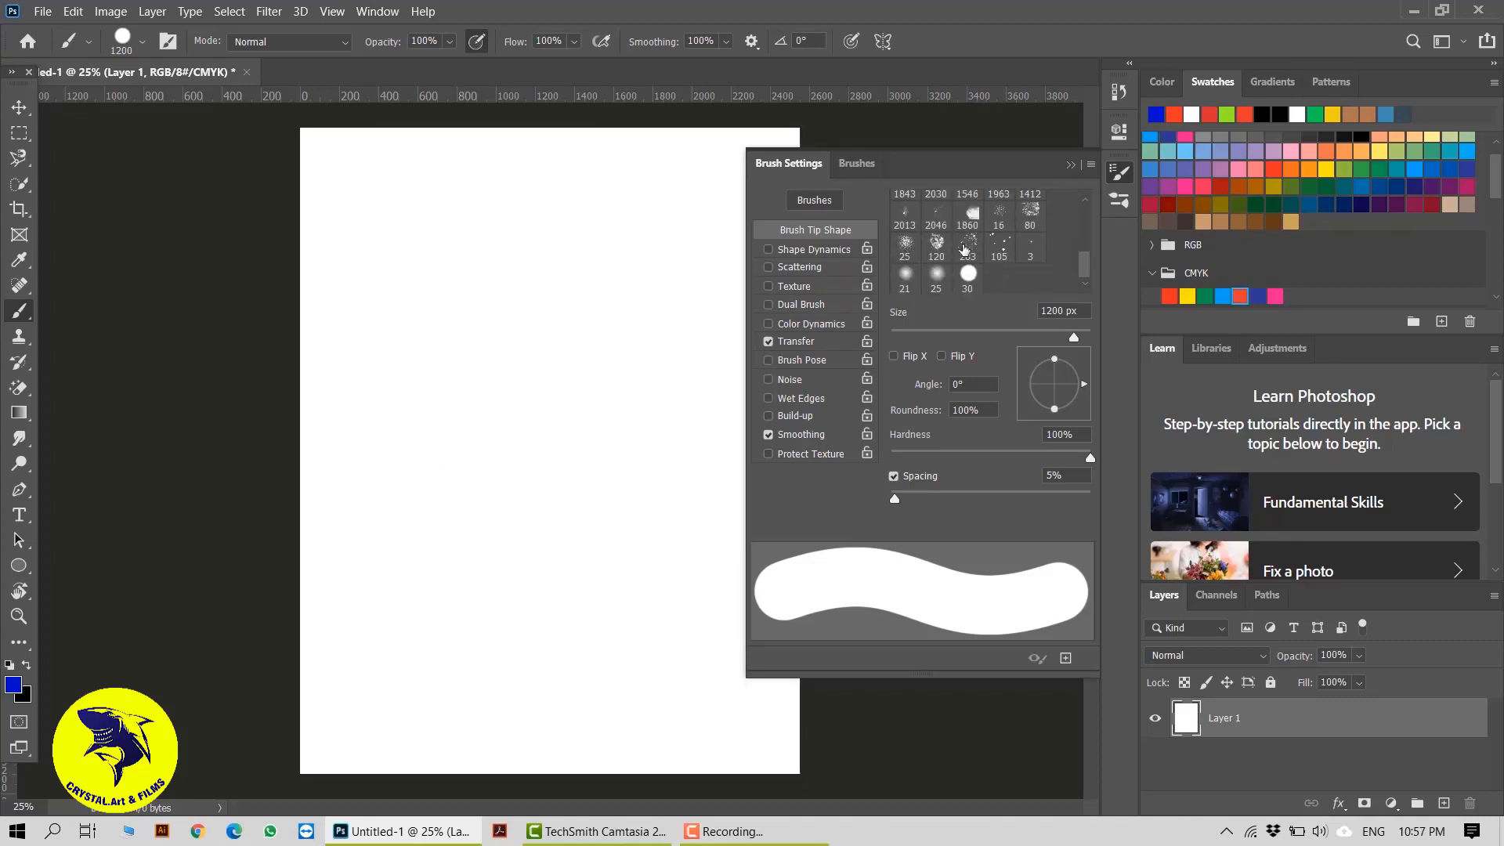
pyautogui.click(964, 249)
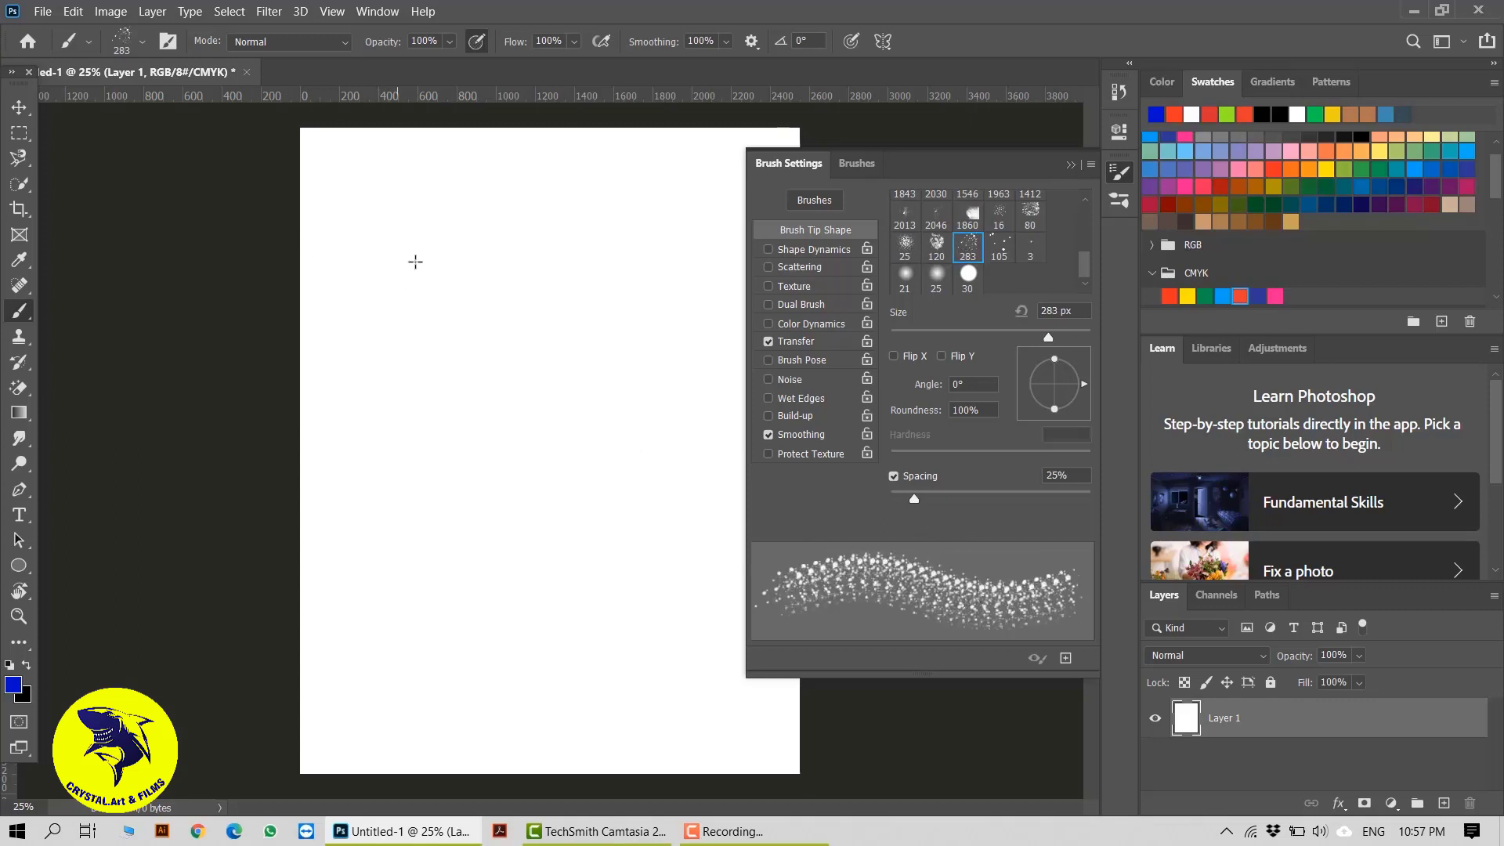
# Step: Stamp five small blue splatters across the canvas's upper half
pyautogui.click(423, 219)
pyautogui.click(502, 210)
pyautogui.click(404, 296)
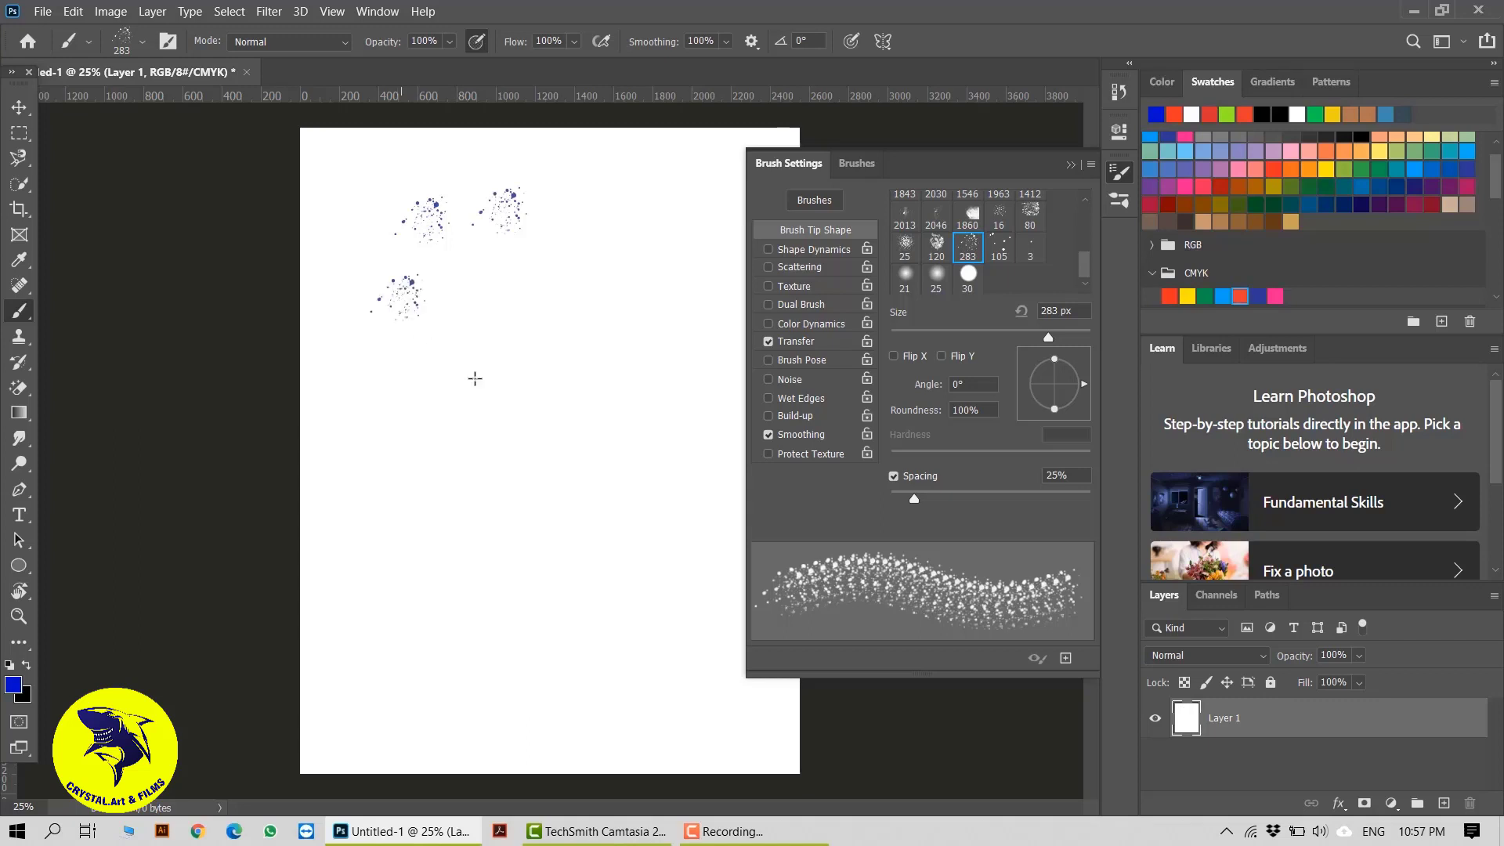
pyautogui.click(533, 374)
pyautogui.click(641, 267)
# Step: Switch to the 284 splatter tip, enlarge it to 900 px and stamp five large splatters around the canvas
pyautogui.press(',')
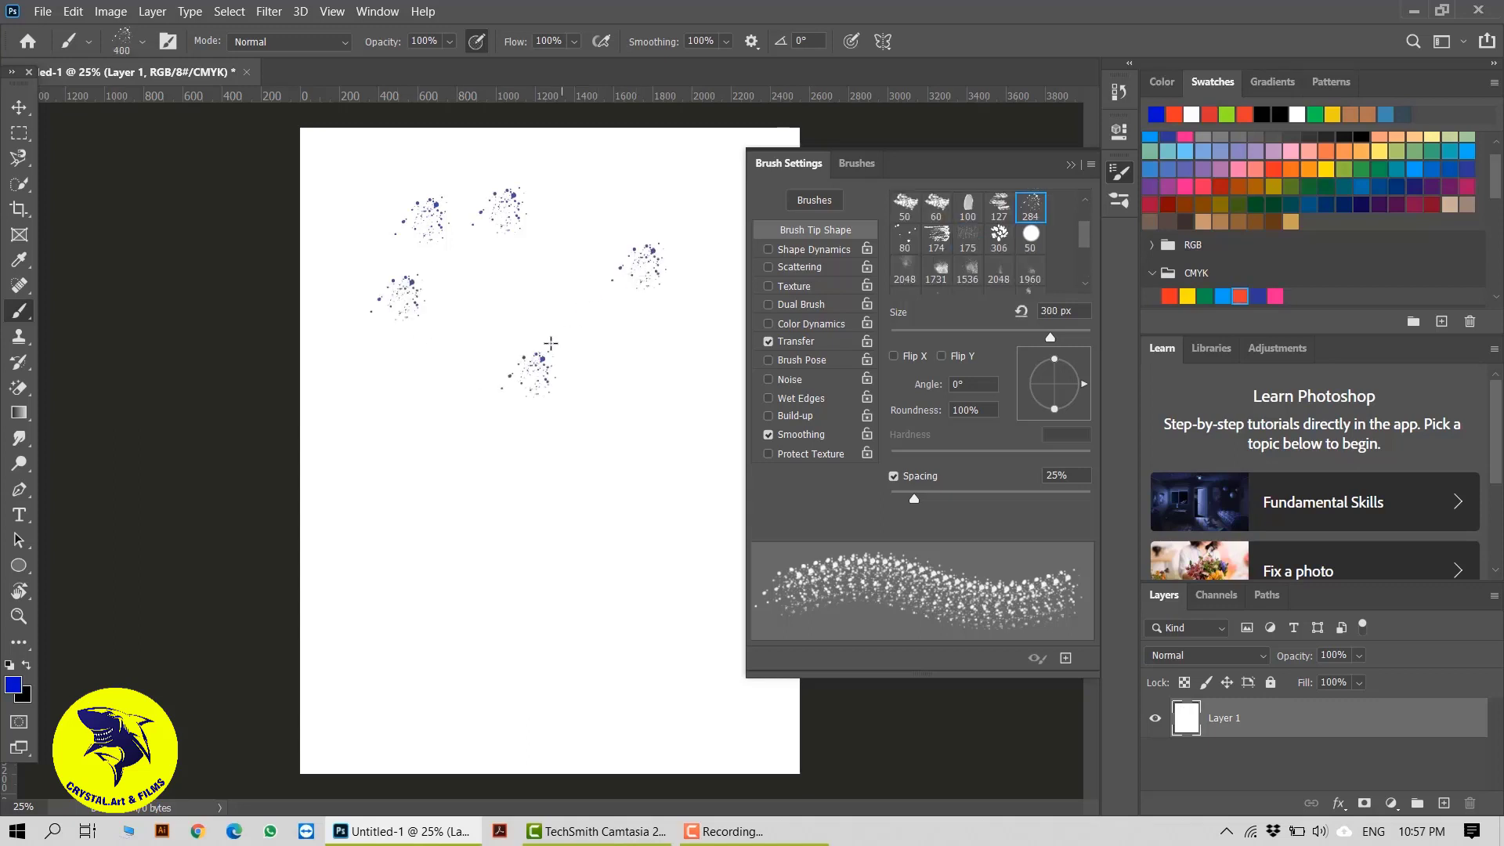
pyautogui.press(']')
pyautogui.press(']')
pyautogui.click(415, 419)
pyautogui.click(617, 423)
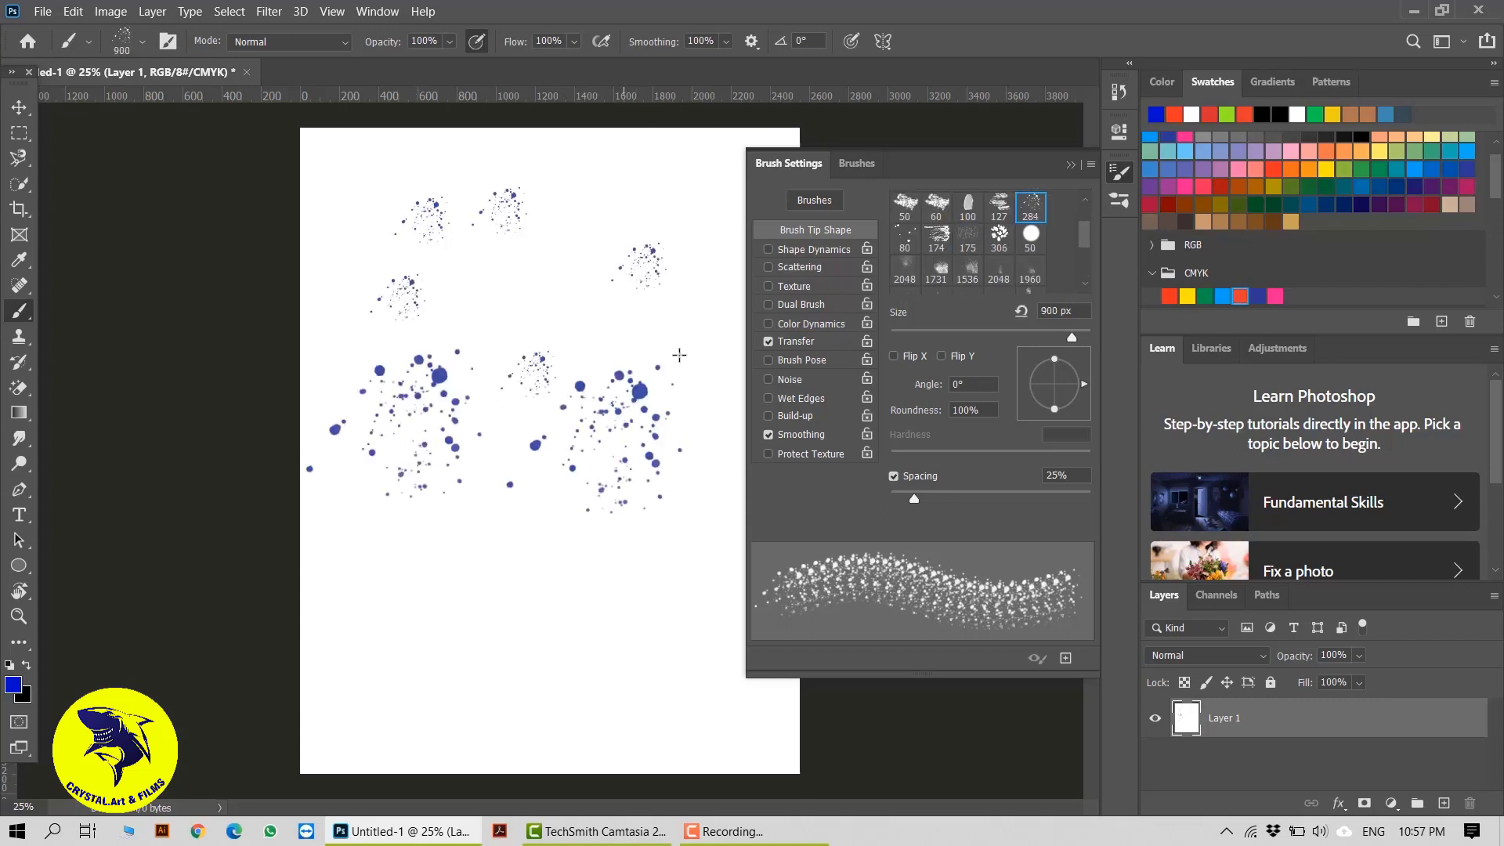
pyautogui.click(697, 302)
pyautogui.click(524, 280)
pyautogui.click(387, 640)
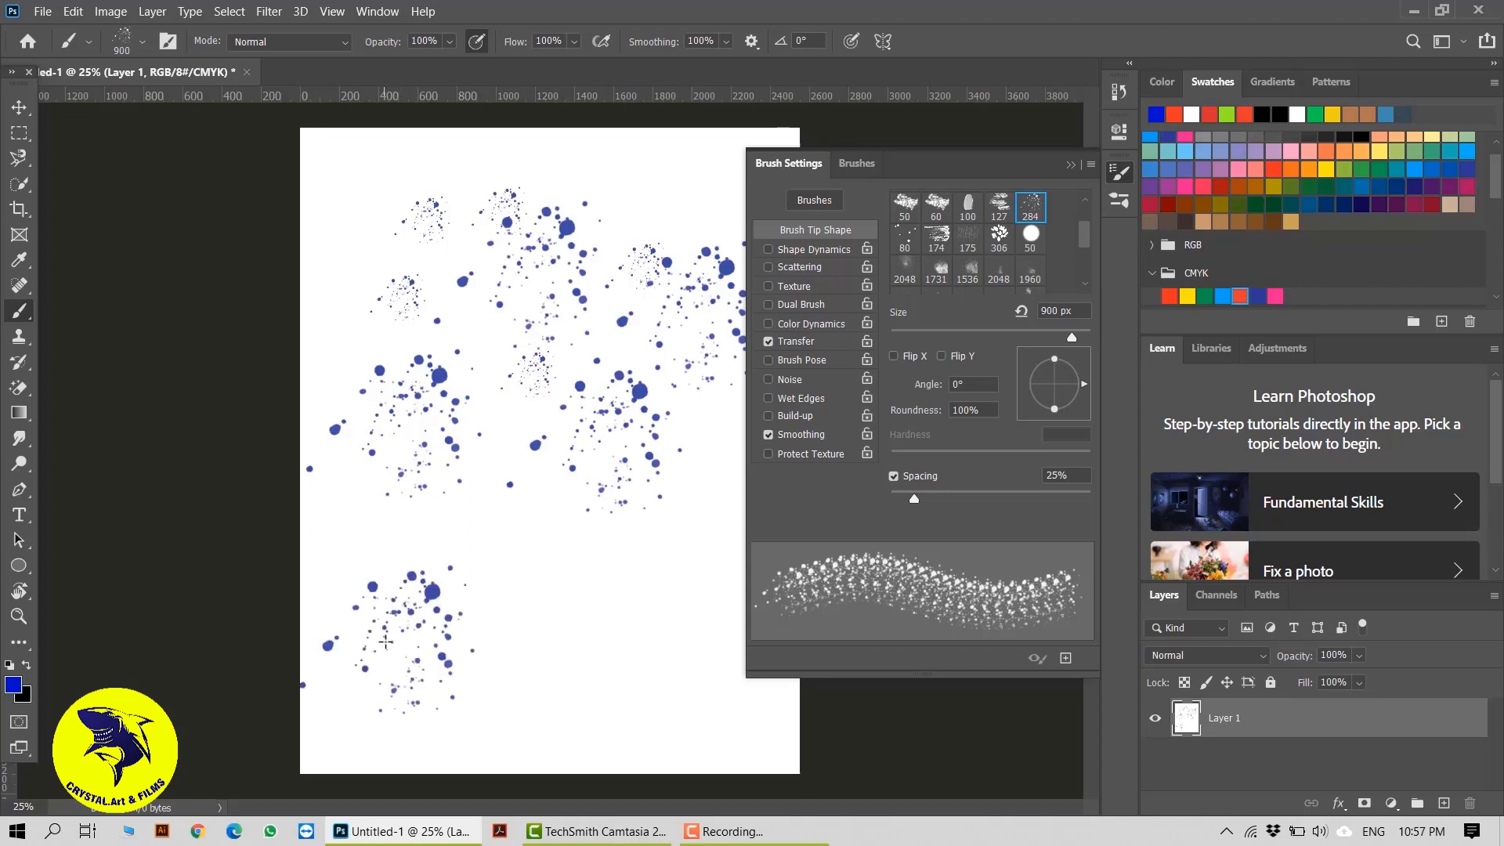
# Step: Undo all the splatters and the white fill back to the black-filled layer
pyautogui.hotkey('ctrl', 'z')
pyautogui.hotkey('ctrl', 'z')
pyautogui.hotkey('ctrl', 'z')
pyautogui.hotkey('ctrl', 'z')
pyautogui.hotkey('ctrl', 'z')
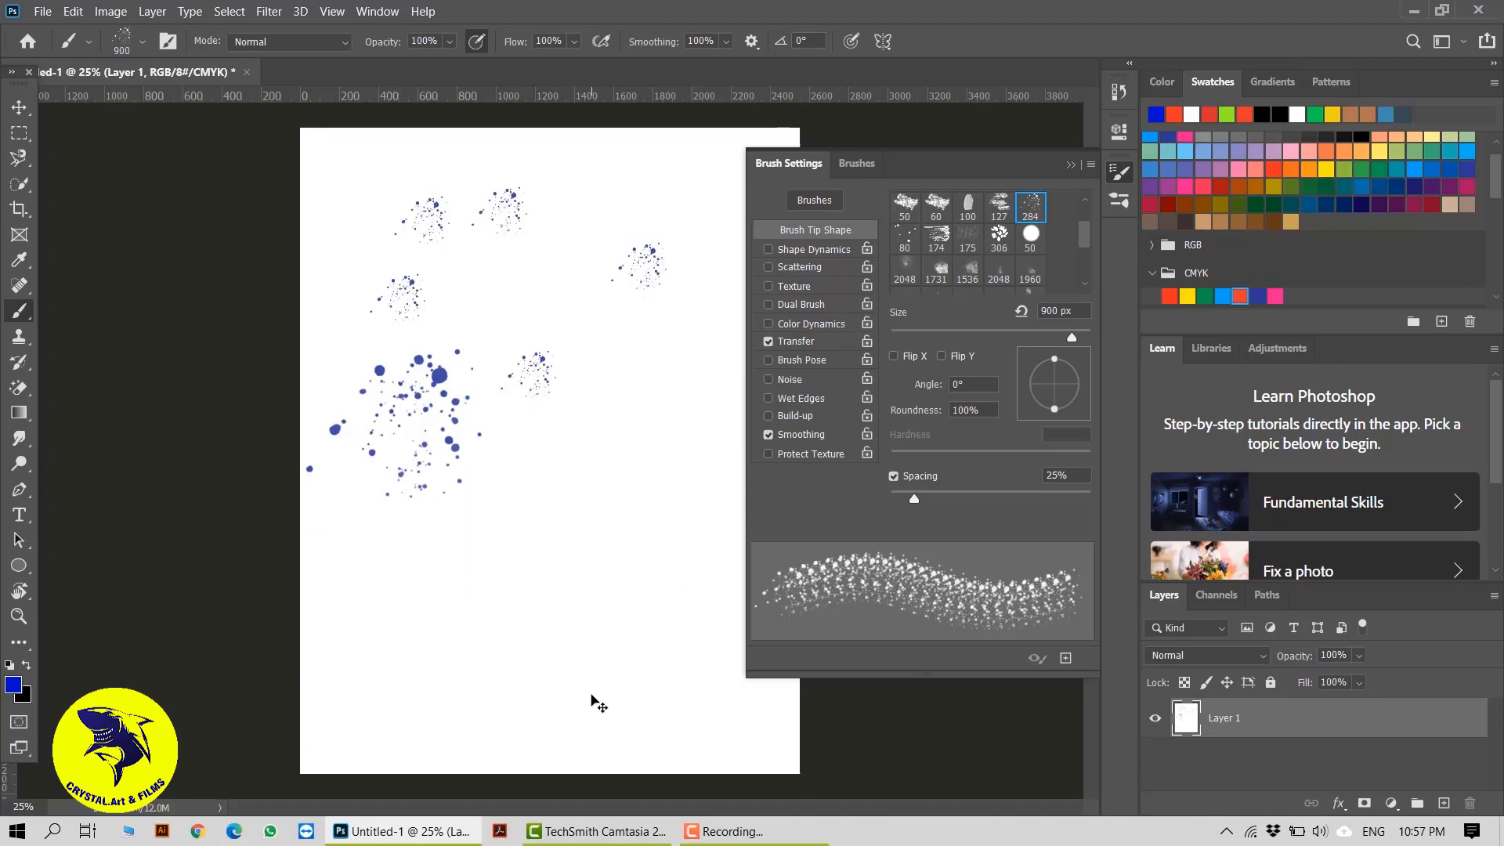
pyautogui.hotkey('ctrl', 'z')
pyautogui.hotkey('ctrl', 'z')
pyautogui.hotkey('ctrl', 'z')
pyautogui.hotkey('ctrl', 'z')
pyautogui.hotkey('ctrl', 'z')
pyautogui.hotkey('ctrl', 'z')
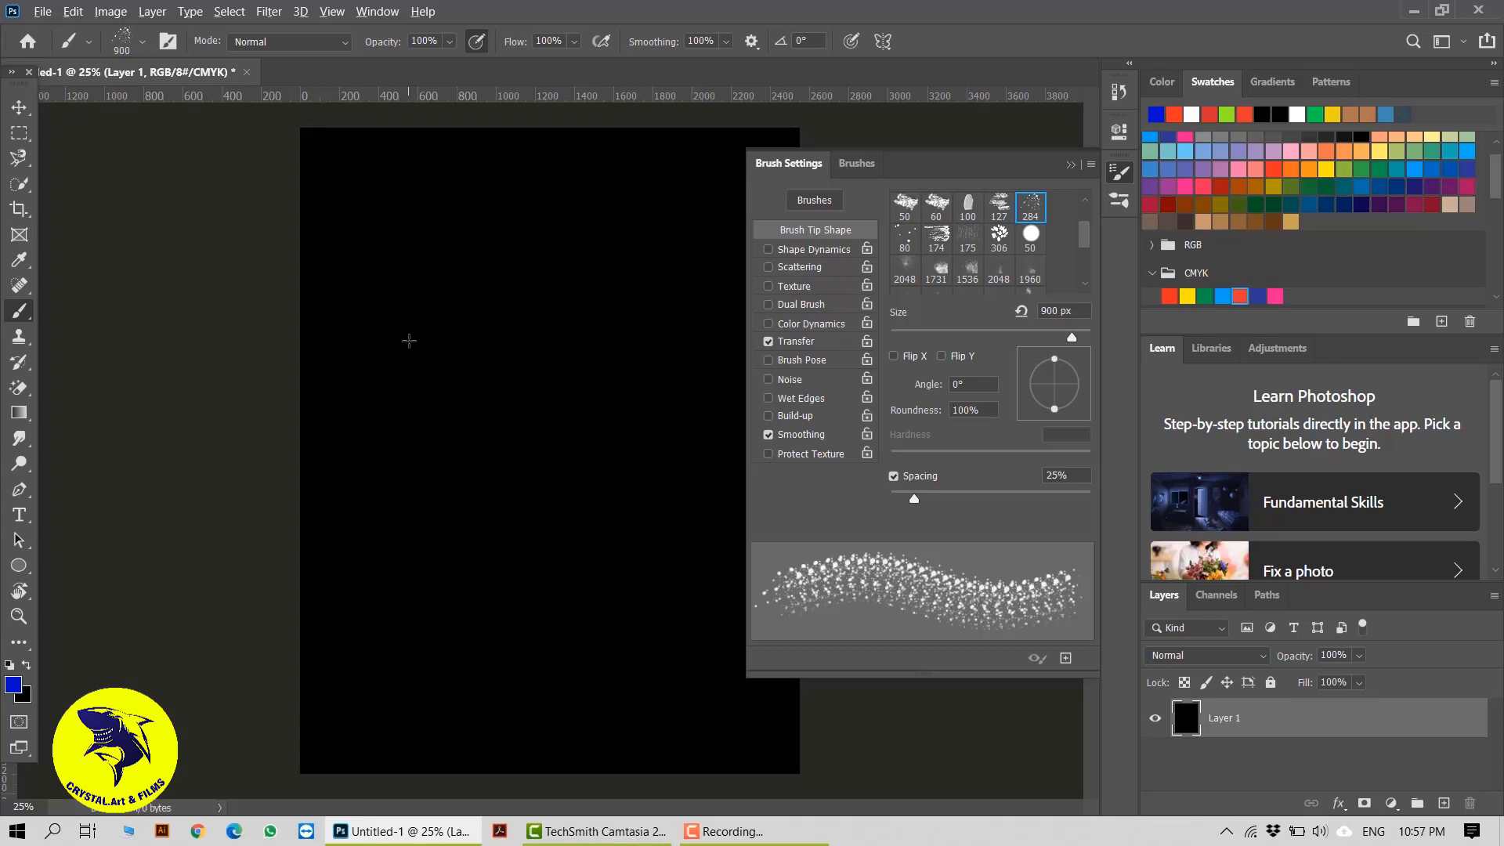
# Step: Set the background colour to white (ffffff) and fill Layer 1 with it
pyautogui.hotkey('alt', 'BackSpace')
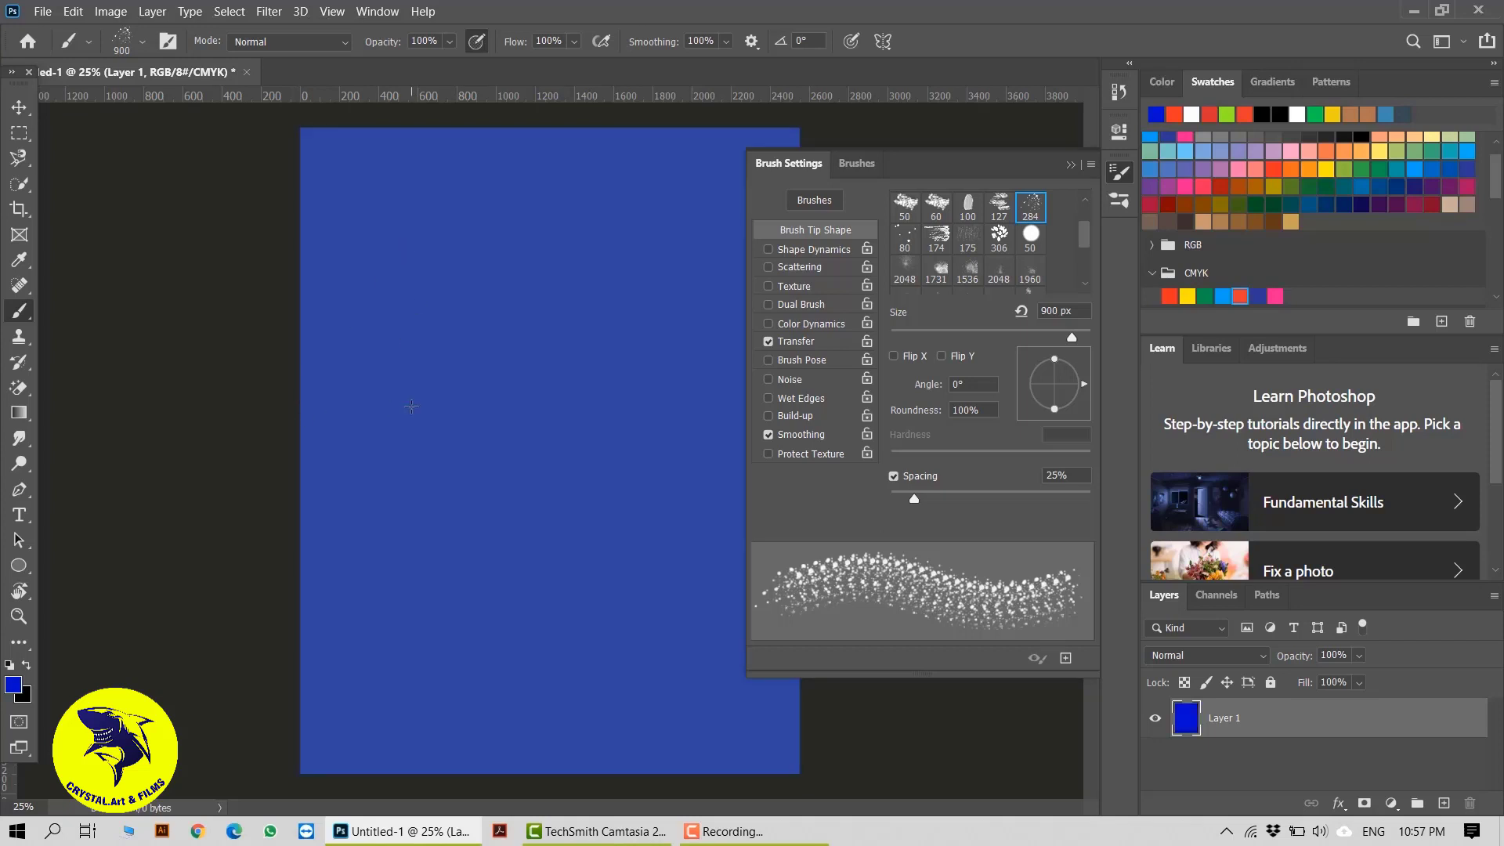
pyautogui.hotkey('ctrl', 'z')
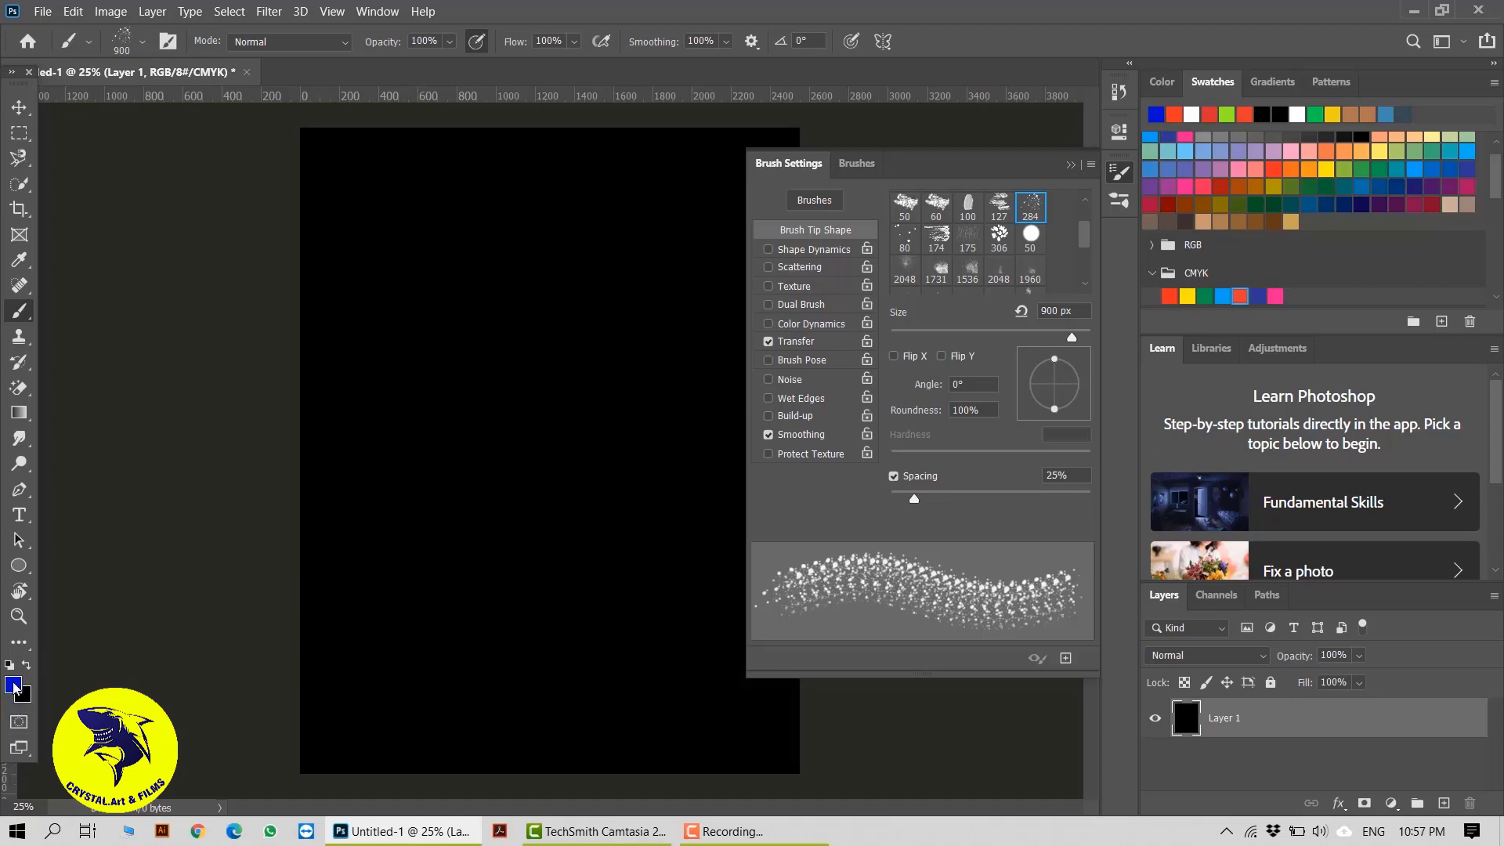
pyautogui.click(24, 698)
pyautogui.moveTo(904, 370); pyautogui.dragTo(1007, 274)
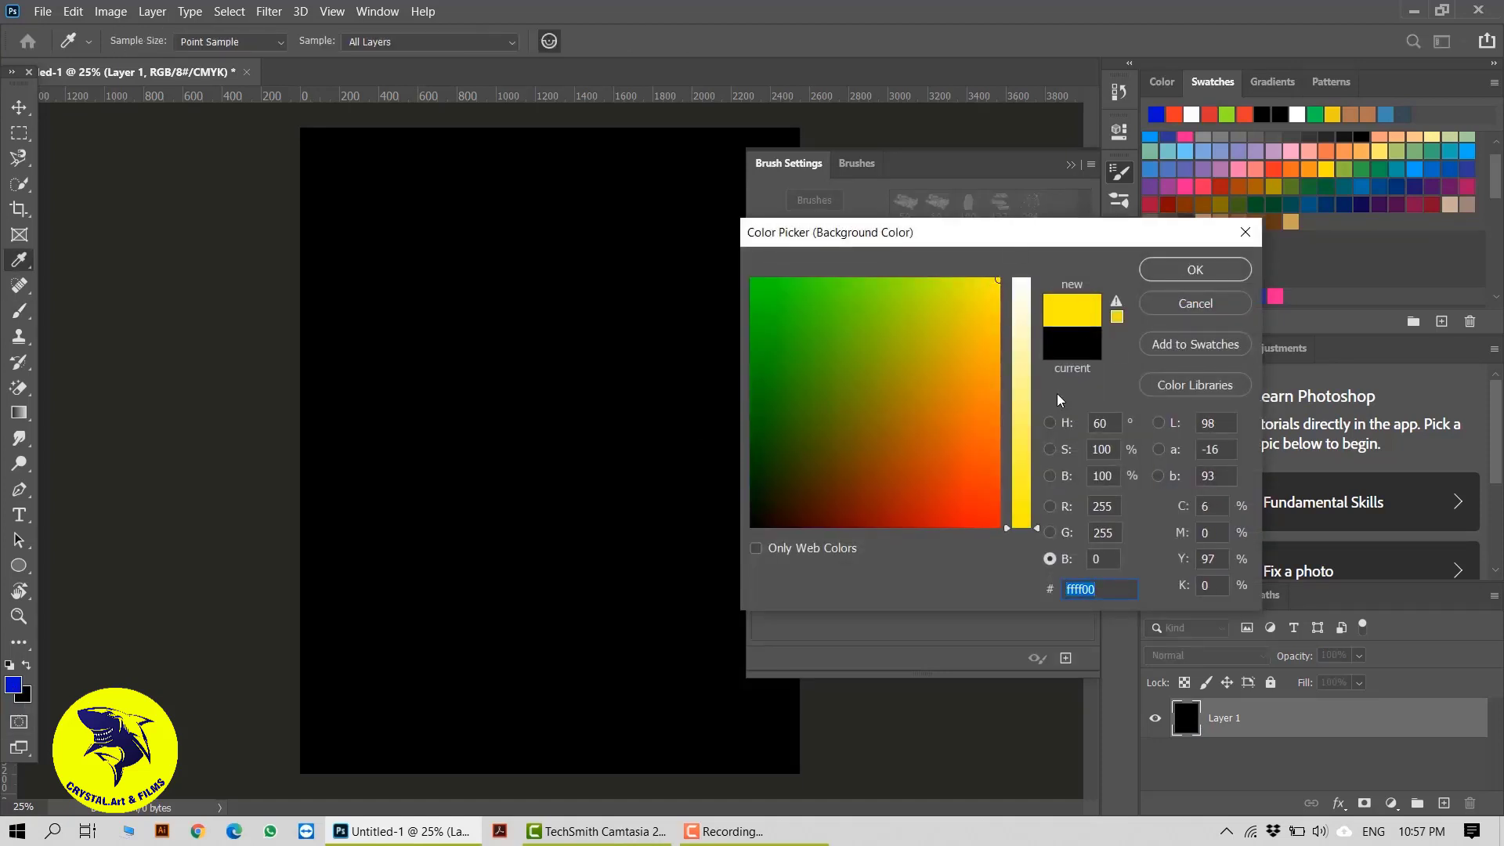
pyautogui.moveTo(1024, 402); pyautogui.dragTo(1025, 279)
pyautogui.press('b')
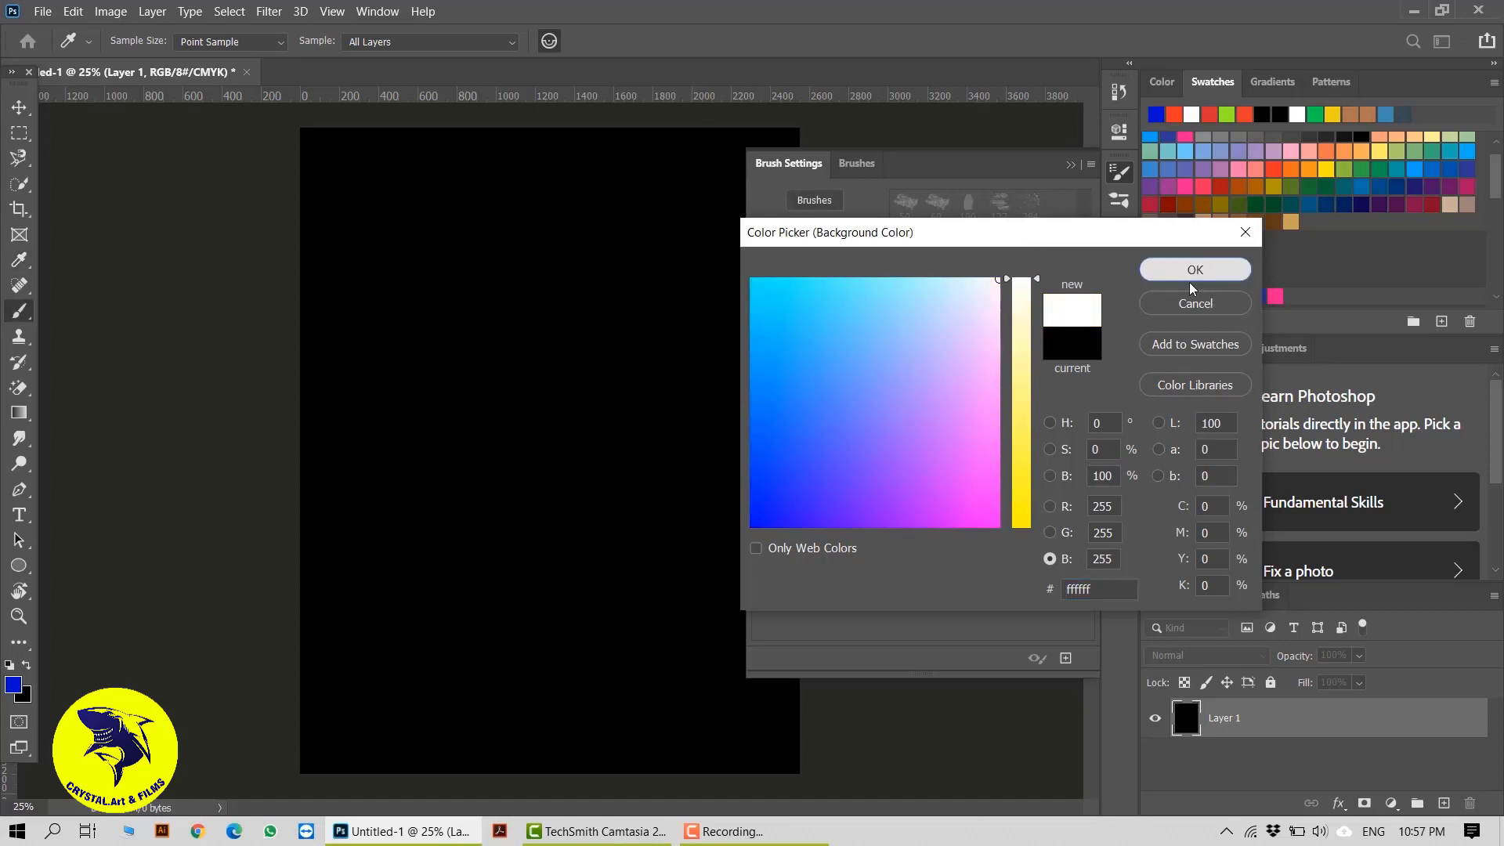
pyautogui.click(1190, 274)
pyautogui.hotkey('ctrl', 'BackSpace')
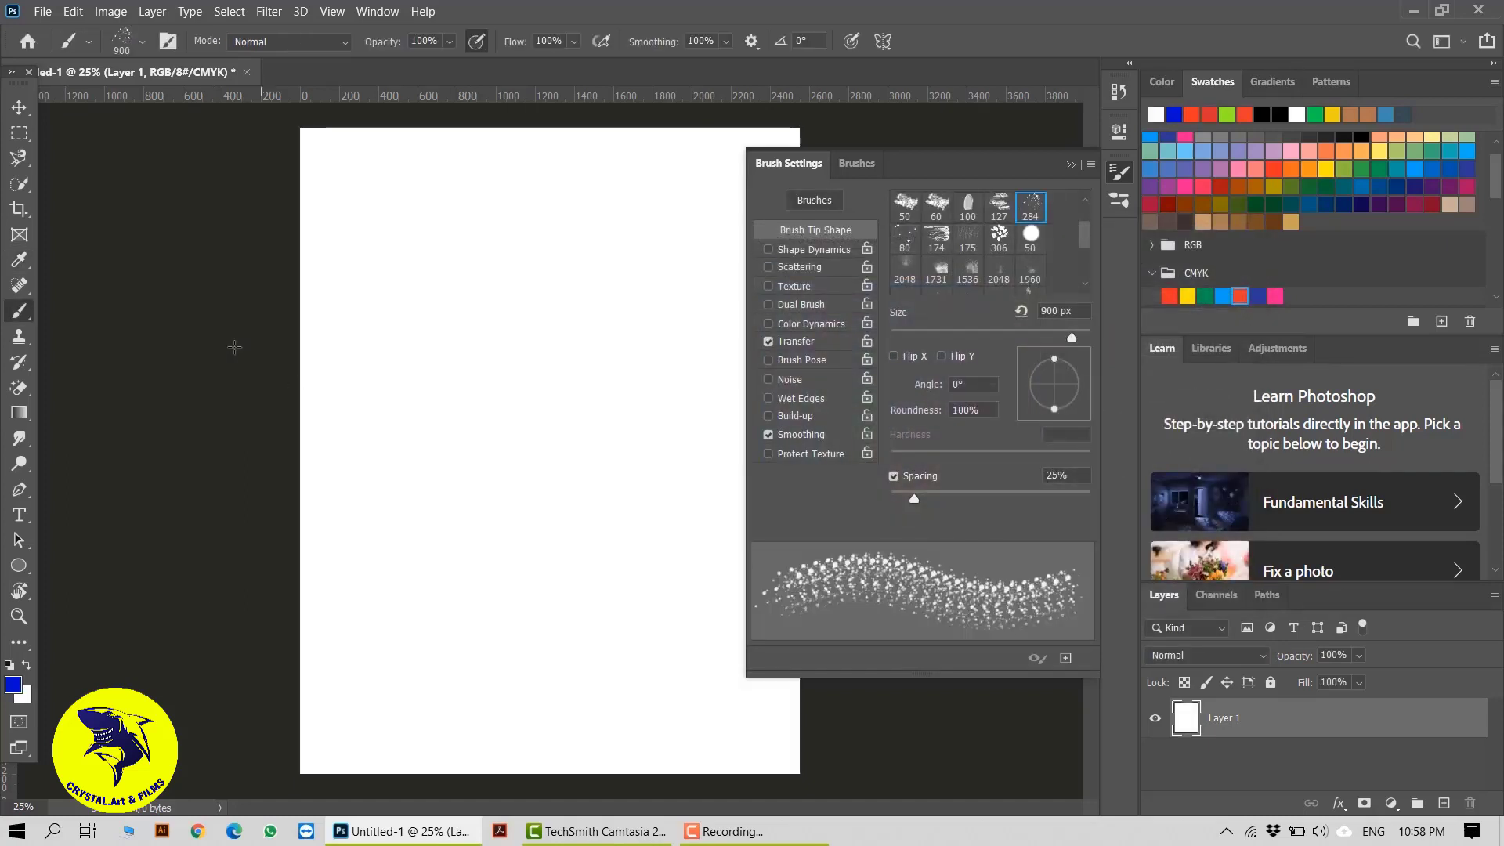
# Step: Stamp a splatter in the canvas's upper corner, set the brush spacing to 278% and stamp five more around the canvas
pyautogui.click(380, 197)
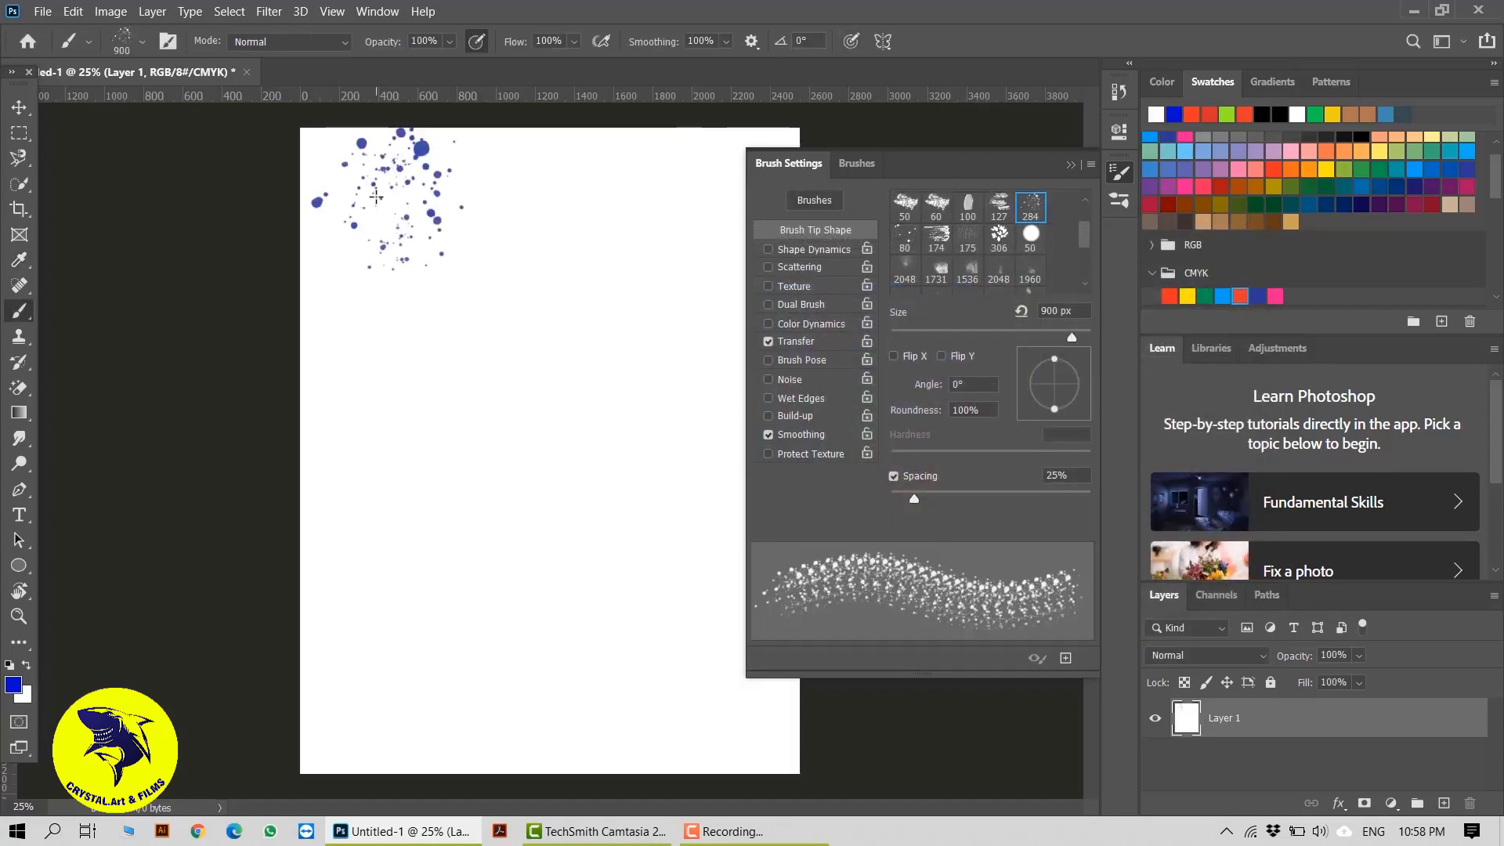
pyautogui.moveTo(914, 499); pyautogui.dragTo(1048, 500)
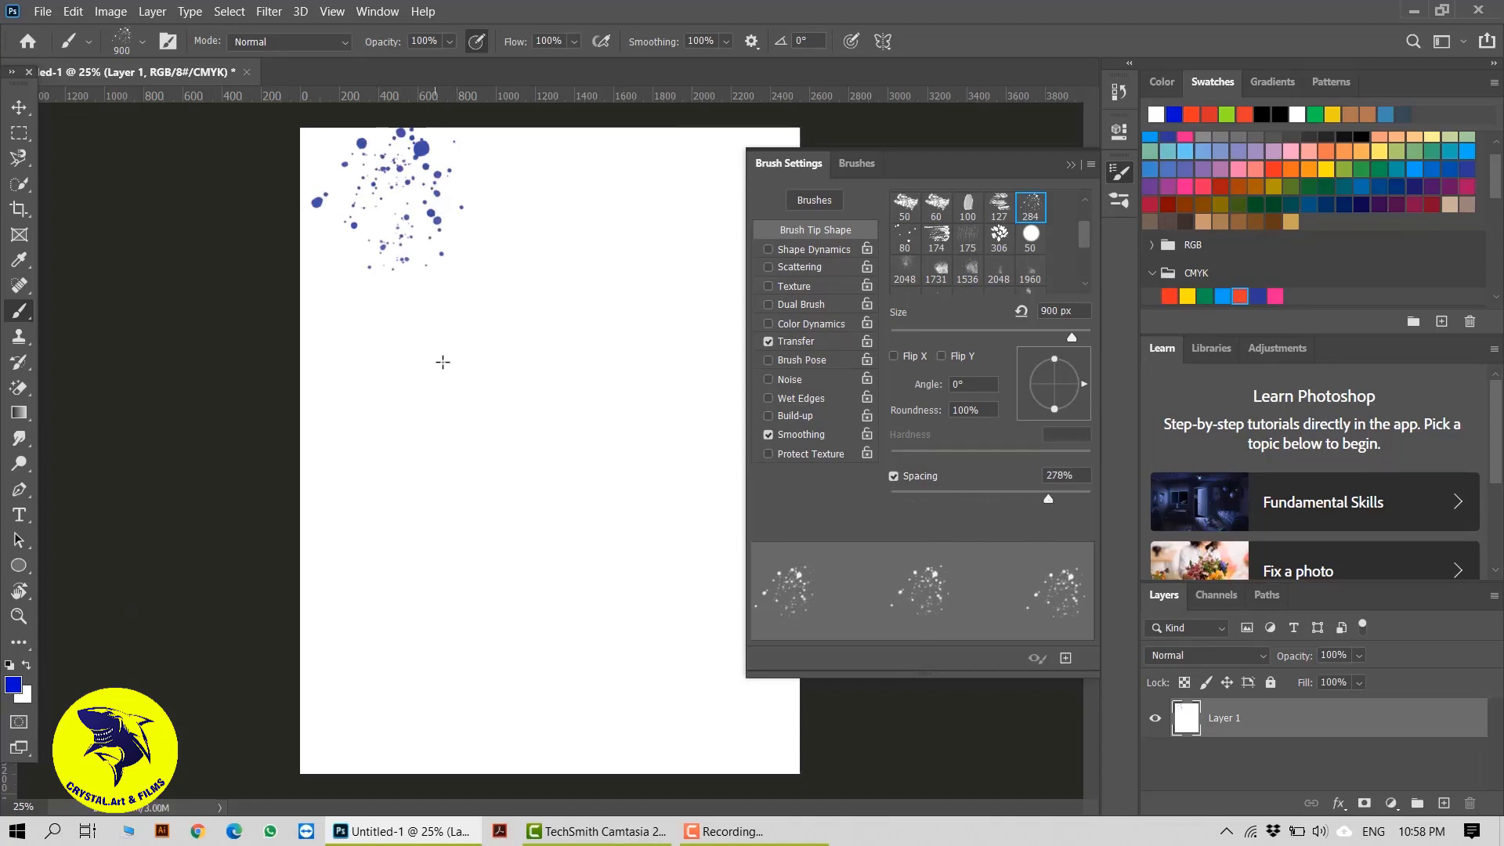
pyautogui.click(448, 349)
pyautogui.hotkey('ctrl', 'z')
pyautogui.click(384, 313)
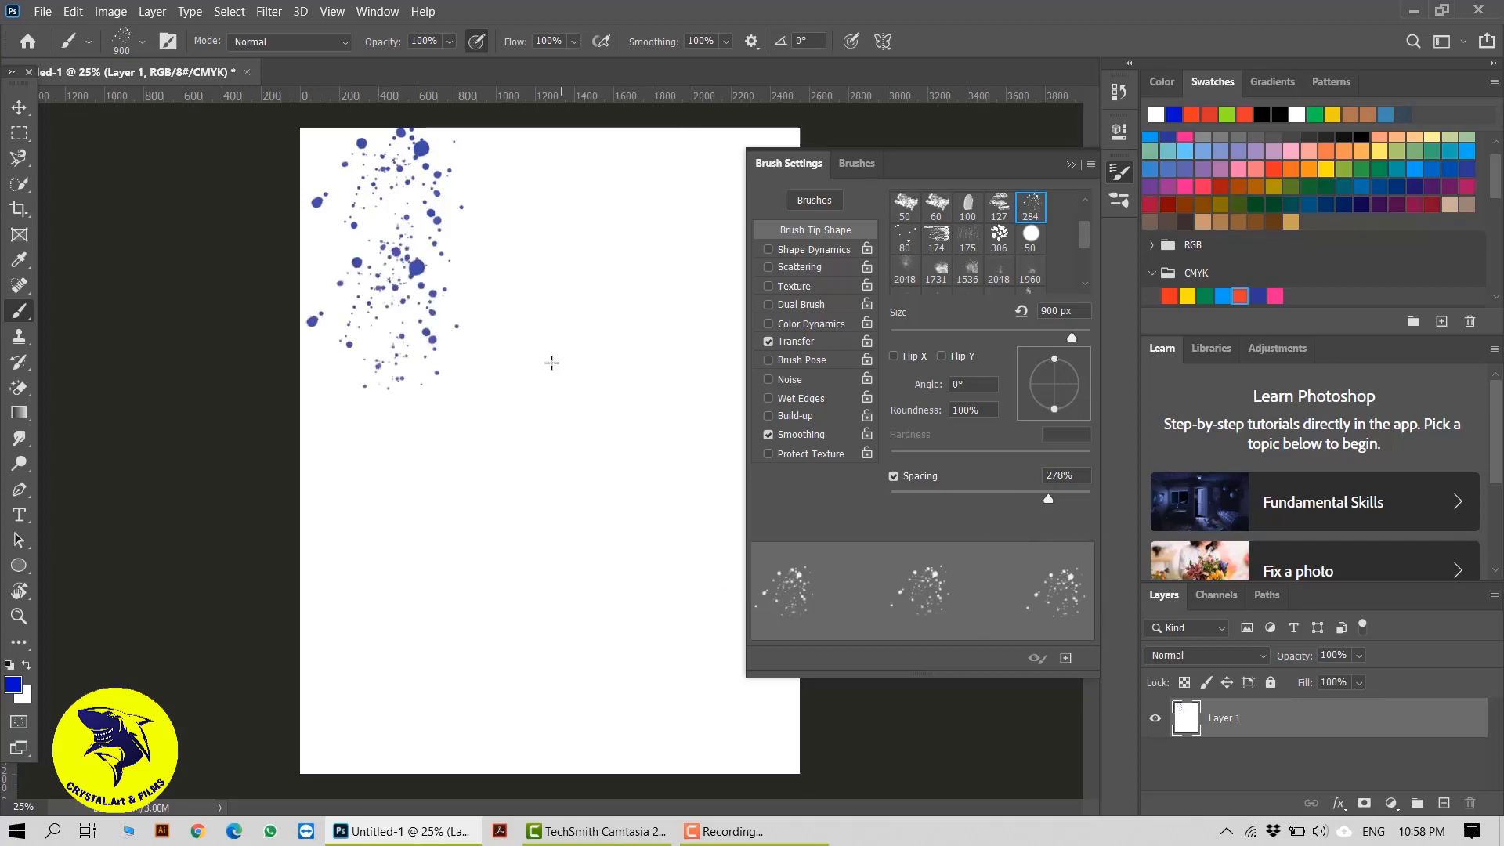
pyautogui.click(552, 363)
pyautogui.click(377, 540)
pyautogui.click(526, 583)
pyautogui.click(464, 207)
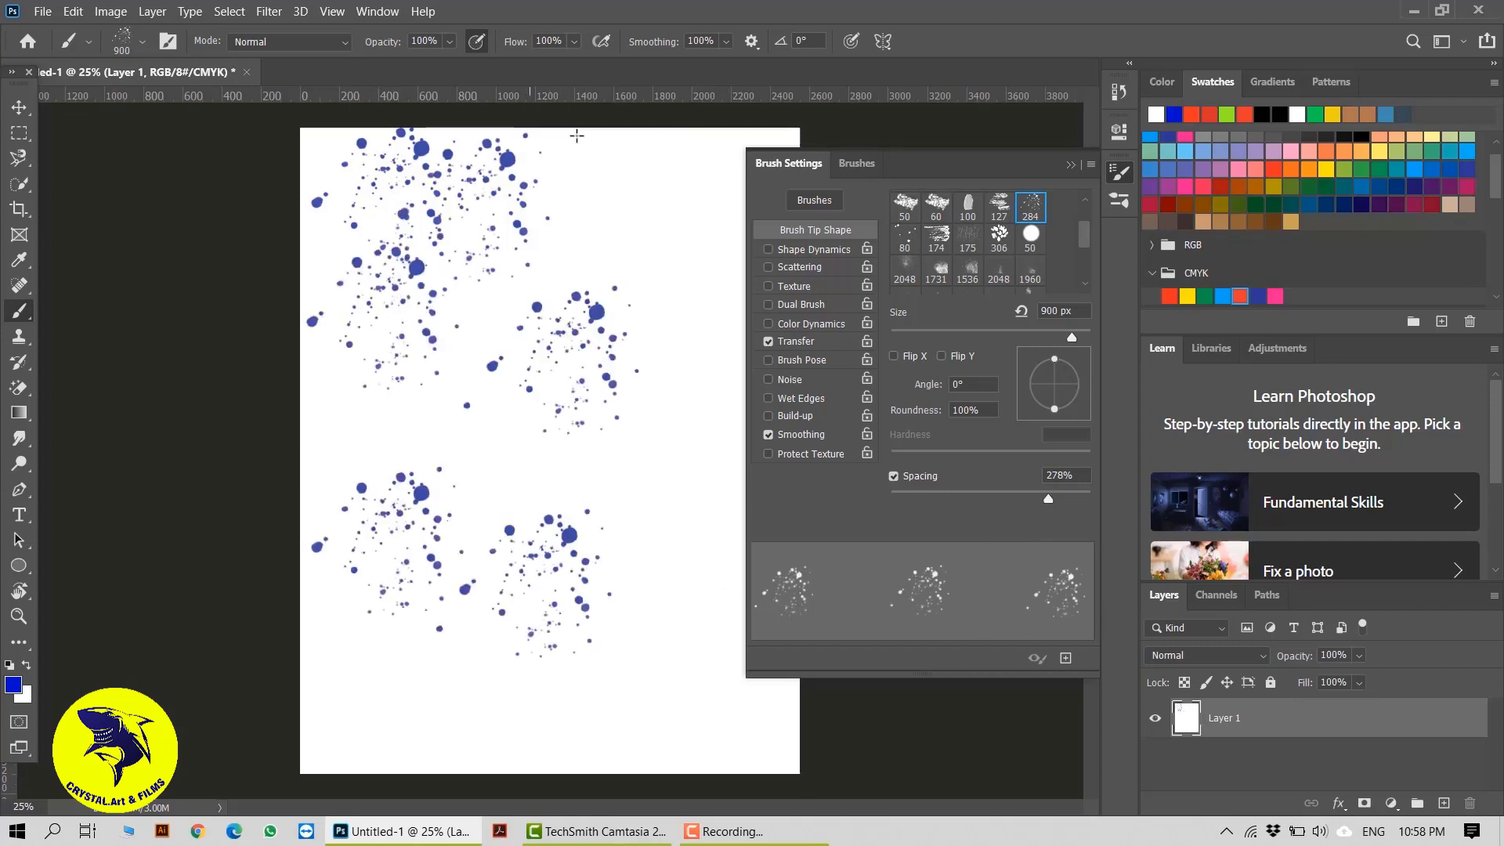
# Step: Undo all the splatter stamps to clear the white canvas
pyautogui.hotkey('ctrl', 'z')
pyautogui.hotkey('ctrl', 'z')
pyautogui.hotkey('ctrl', 'z')
pyautogui.hotkey('ctrl', 'z')
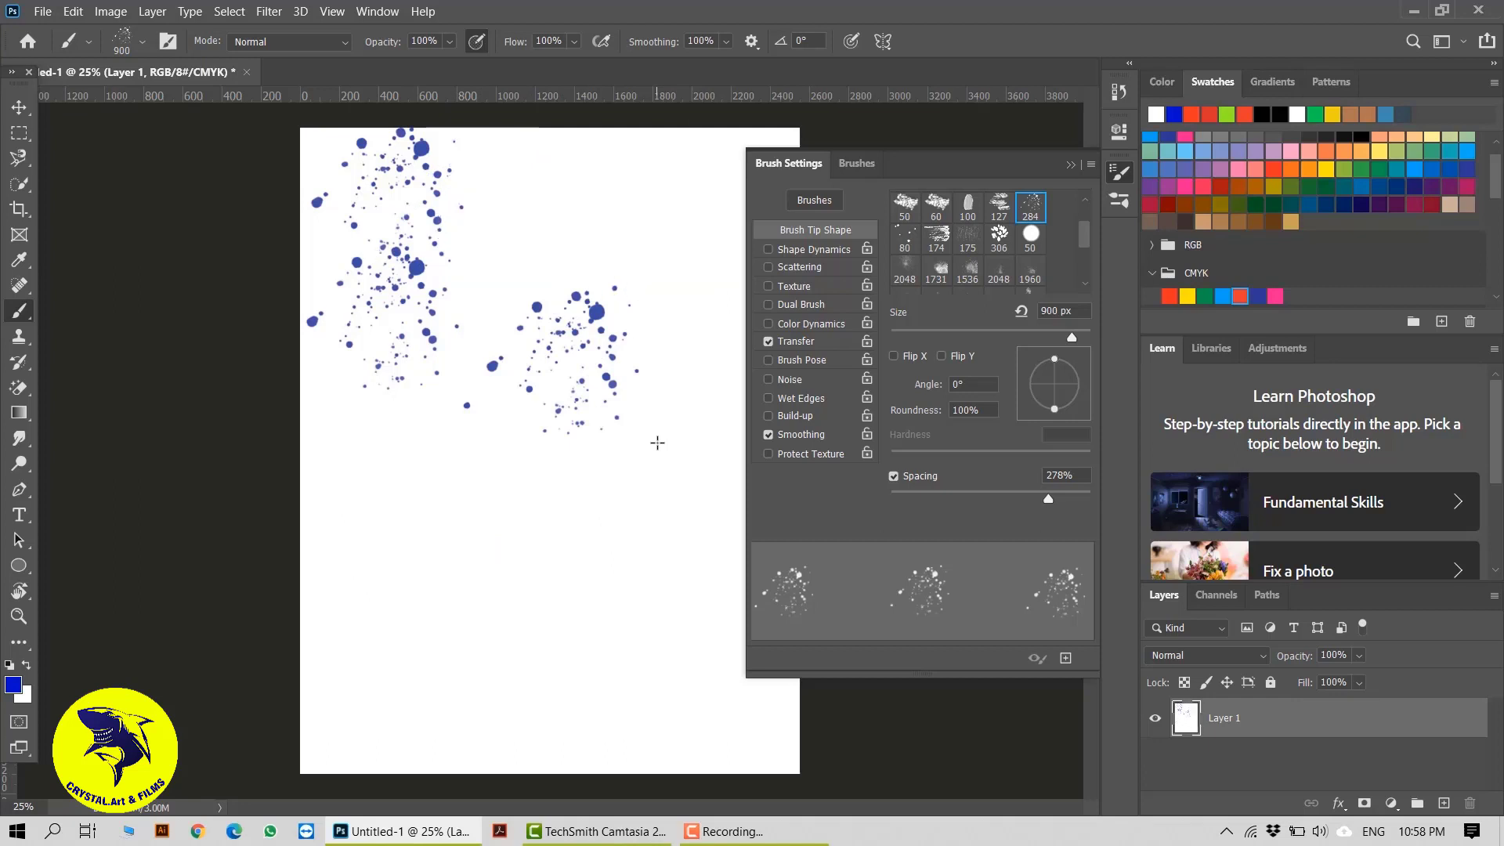
pyautogui.hotkey('ctrl', 'z')
pyautogui.hotkey('ctrl', 'z')
# Step: Paint blue splatter strokes over the canvas's upper half with 66% spacing, and over its lower half with 367% spacing
pyautogui.moveTo(1047, 498); pyautogui.dragTo(954, 498)
pyautogui.moveTo(423, 235)
pyautogui.mouseDown()
pyautogui.moveTo(470, 239)
pyautogui.moveTo(430, 312)
pyautogui.moveTo(497, 470)
pyautogui.moveTo(600, 352)
pyautogui.moveTo(632, 341)
pyautogui.mouseUp()
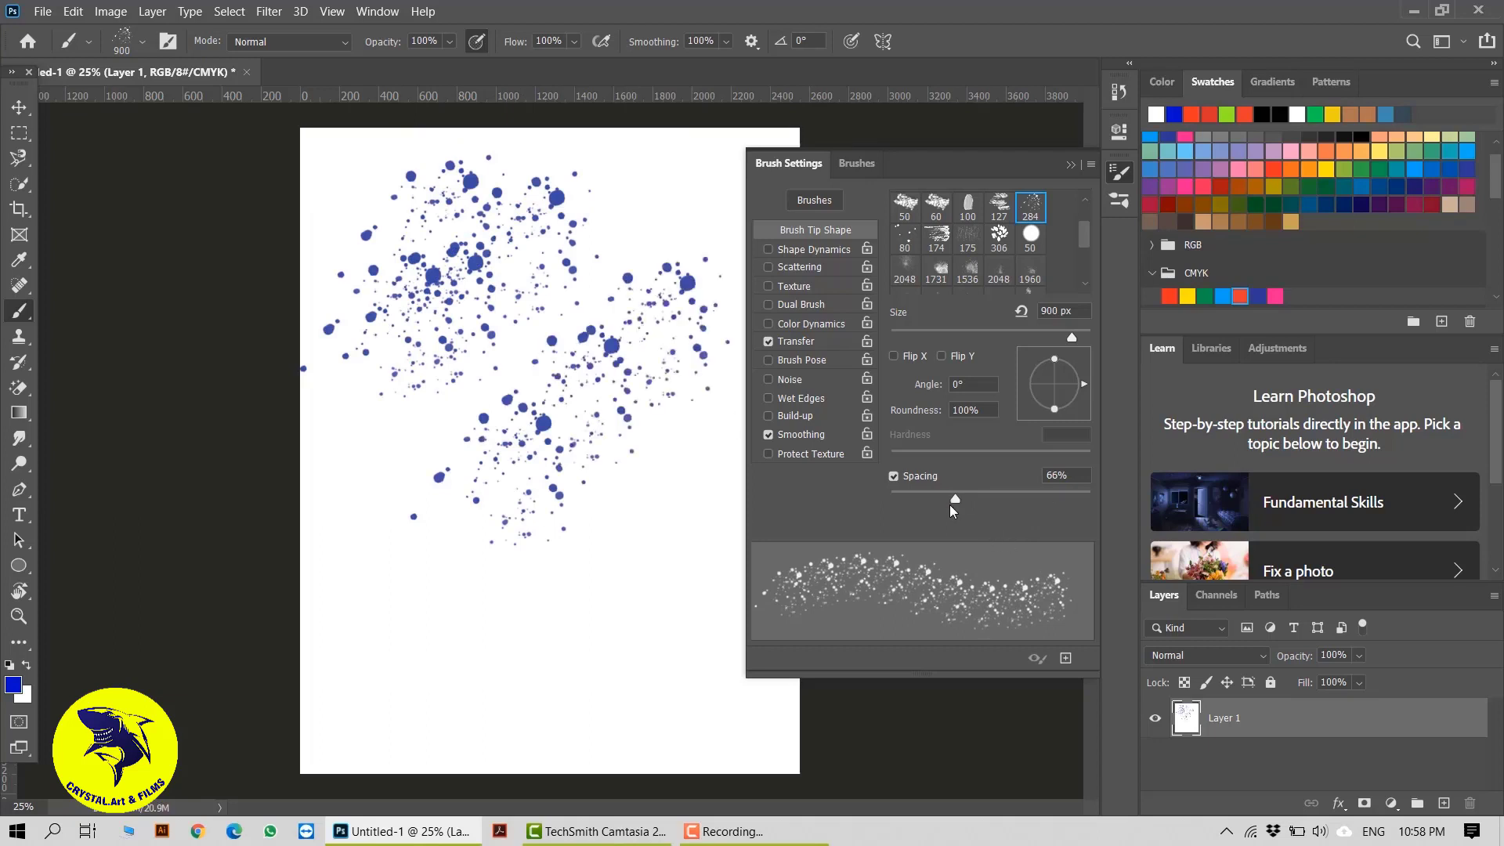
pyautogui.moveTo(956, 499); pyautogui.dragTo(1057, 496)
pyautogui.moveTo(494, 709)
pyautogui.mouseDown()
pyautogui.moveTo(689, 580)
pyautogui.moveTo(674, 642)
pyautogui.moveTo(407, 485)
pyautogui.moveTo(375, 646)
pyautogui.mouseUp()
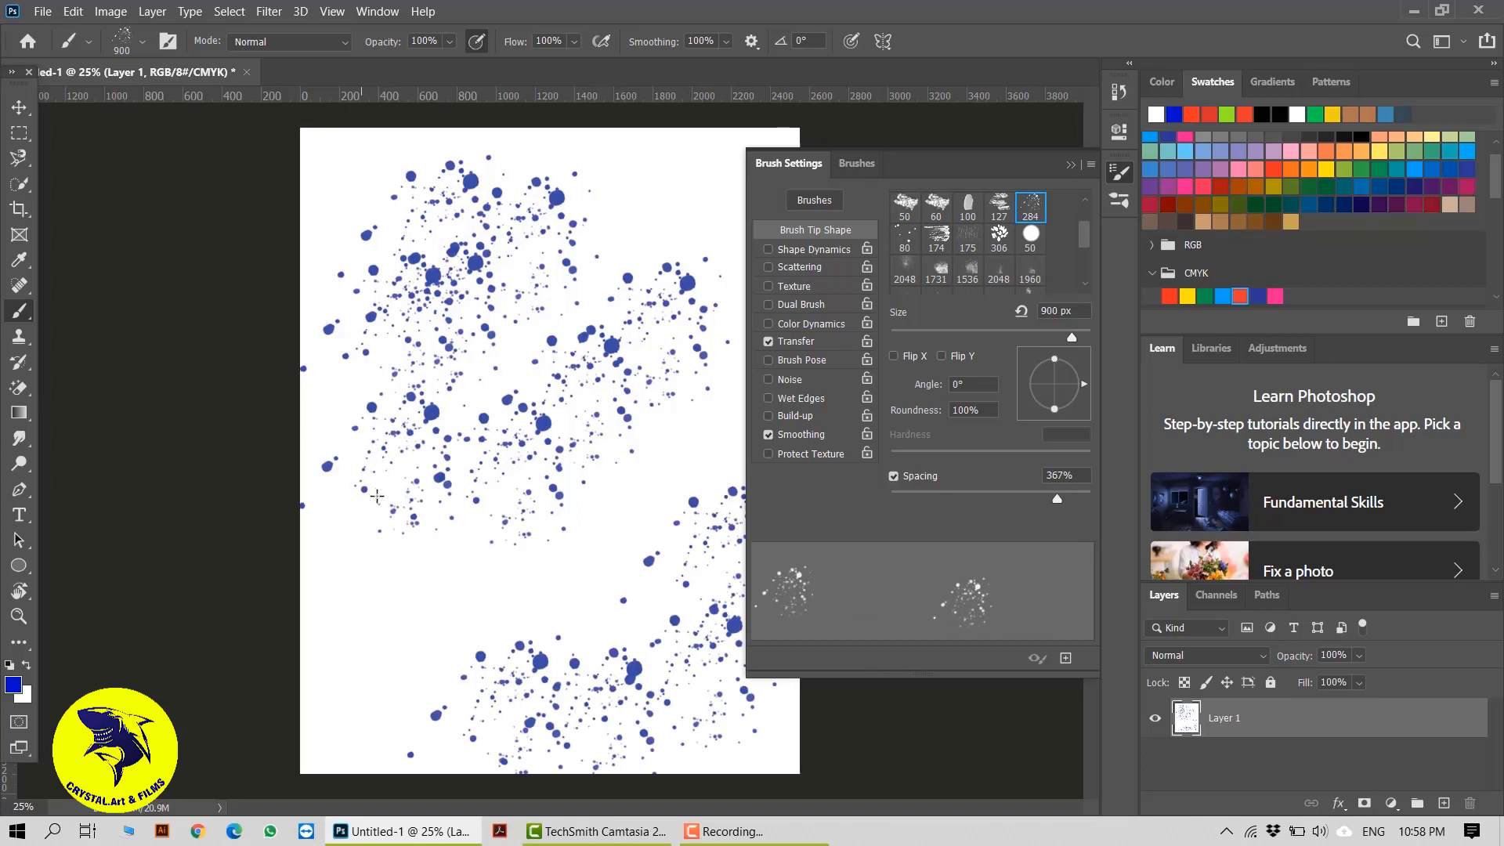
# Step: Paint one more splatter stroke in the canvas's middle area and undo every blue splatter stroke on Layer 1
pyautogui.moveTo(352, 419)
pyautogui.mouseDown()
pyautogui.moveTo(500, 622)
pyautogui.moveTo(325, 527)
pyautogui.moveTo(320, 577)
pyautogui.moveTo(686, 421)
pyautogui.moveTo(590, 231)
pyautogui.moveTo(607, 195)
pyautogui.moveTo(491, 490)
pyautogui.mouseUp()
pyautogui.hotkey('ctrl', 'z')
pyautogui.hotkey('ctrl', 'z')
pyautogui.hotkey('ctrl', 'z')
pyautogui.hotkey('ctrl', 'z')
pyautogui.hotkey('ctrl', 'z')
pyautogui.hotkey('ctrl', 'z')
pyautogui.hotkey('ctrl', 'z')
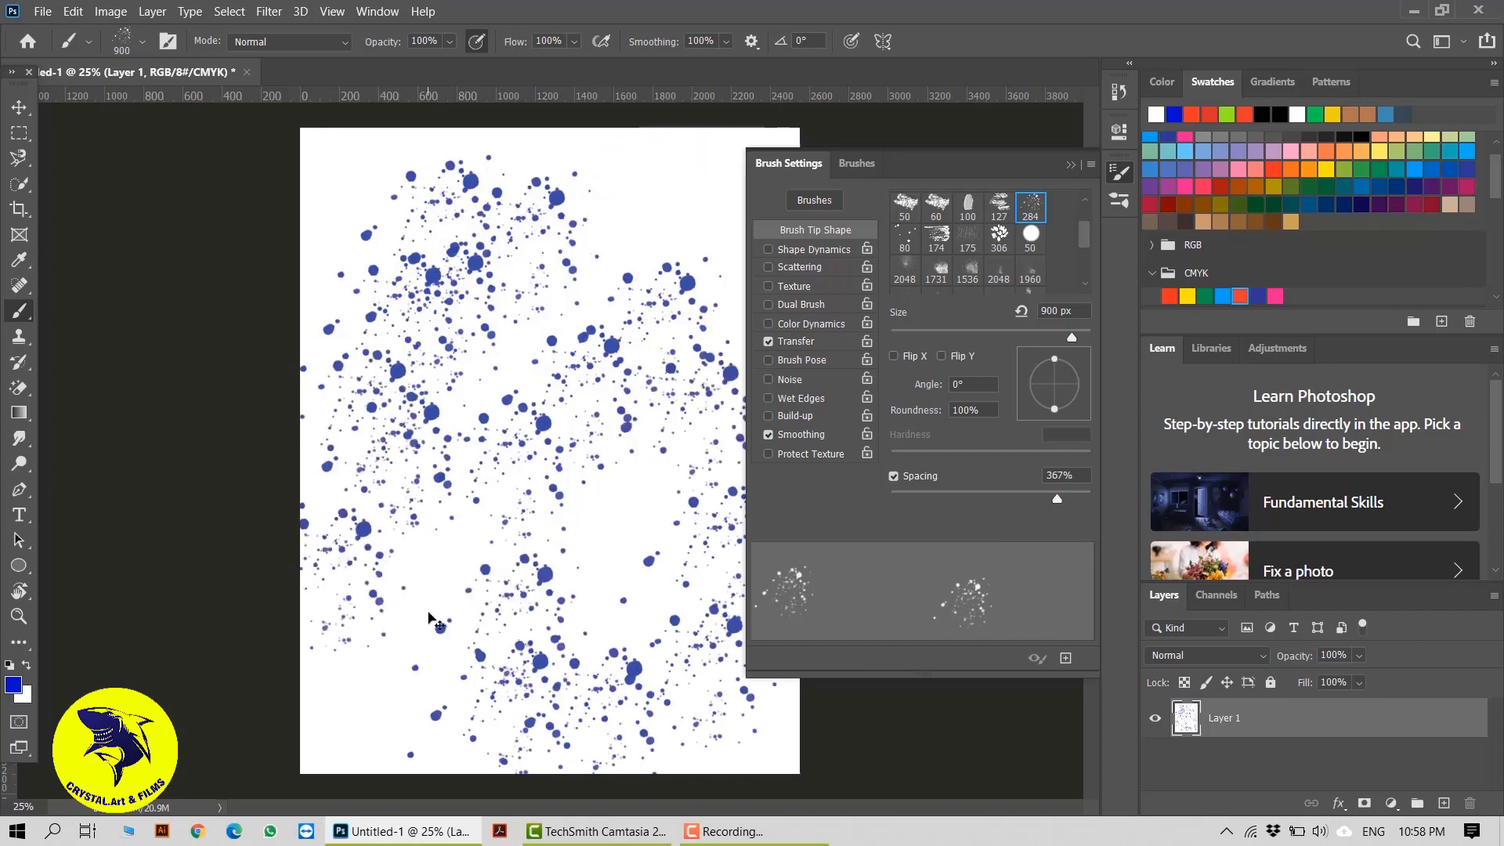
pyautogui.hotkey('ctrl', 'z')
pyautogui.hotkey('ctrl', 'z')
pyautogui.hotkey('ctrl', 'z')
pyautogui.hotkey('ctrl', 'z')
pyautogui.hotkey('ctrl', 'z')
pyautogui.hotkey('ctrl', 'z')
pyautogui.hotkey('ctrl', 'z')
pyautogui.hotkey('ctrl', 'z')
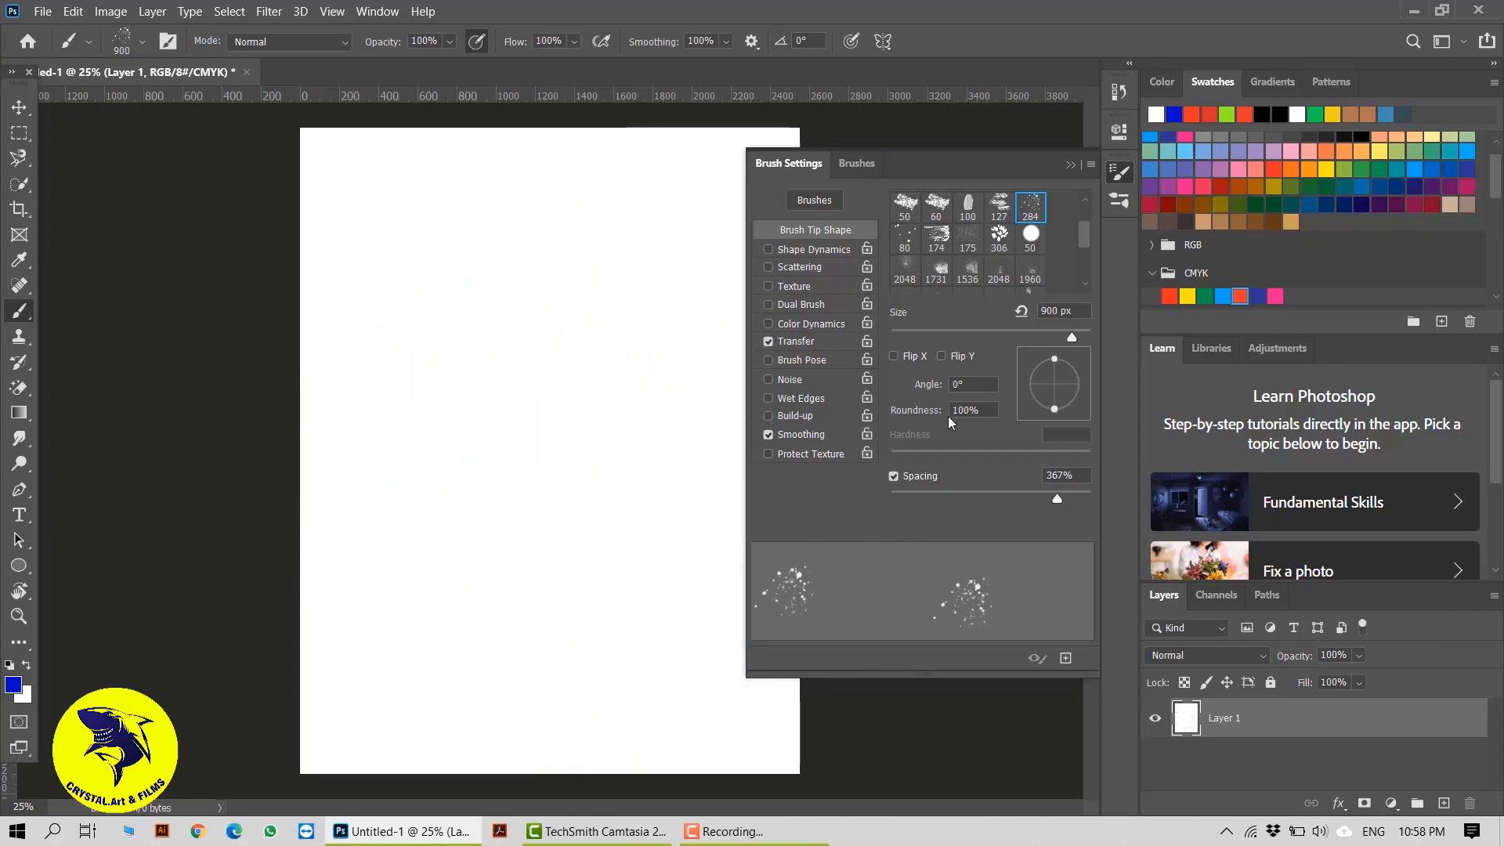
# Step: Enable Shape Dynamics with 55% size jitter and Scattering with an increased scatter amount, and view the brush's Transfer settings
pyautogui.click(824, 250)
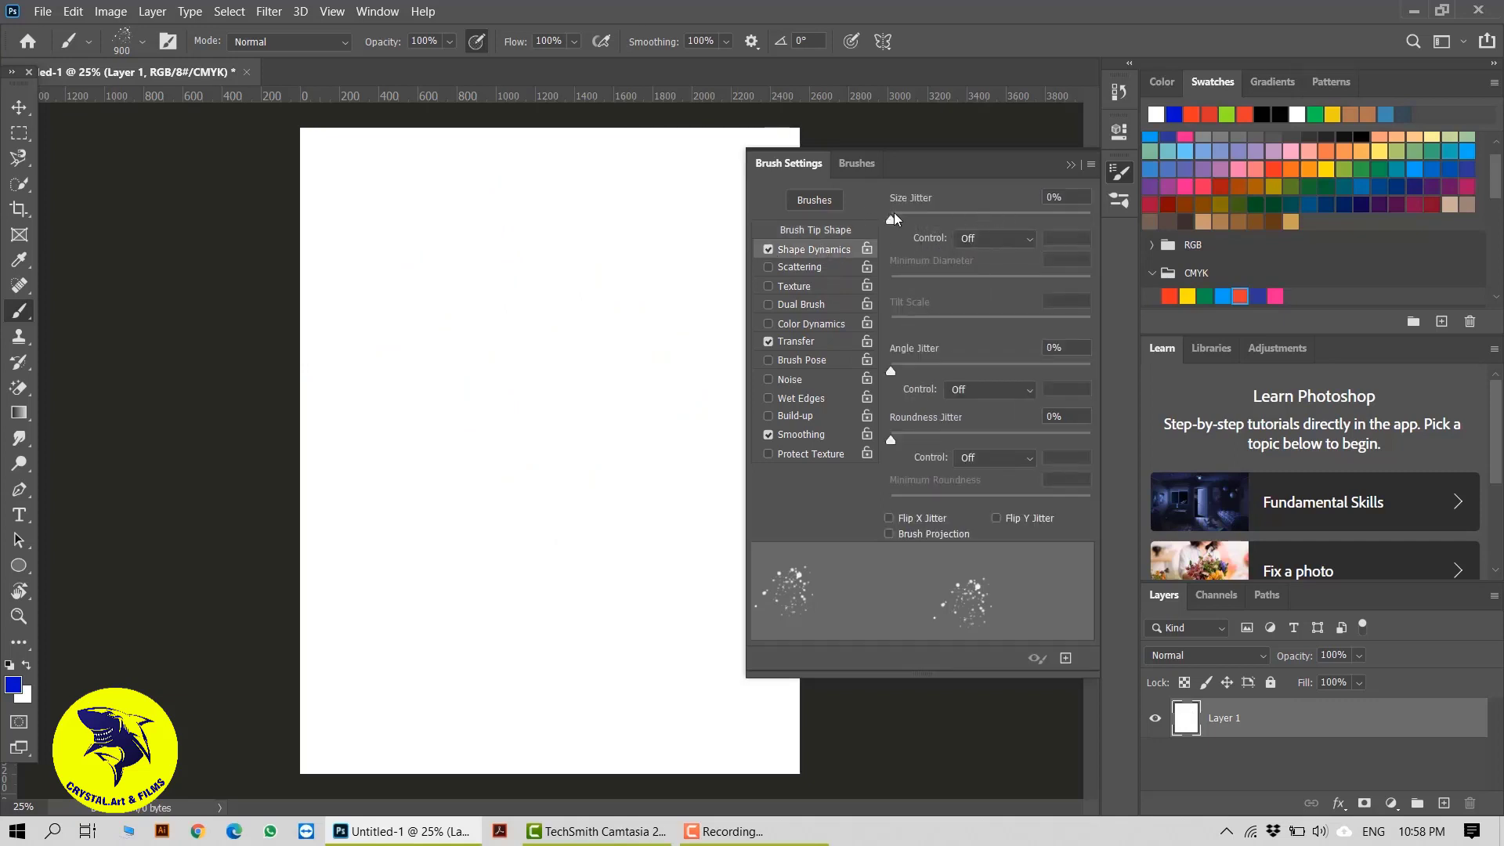
pyautogui.moveTo(894, 218); pyautogui.dragTo(1002, 246)
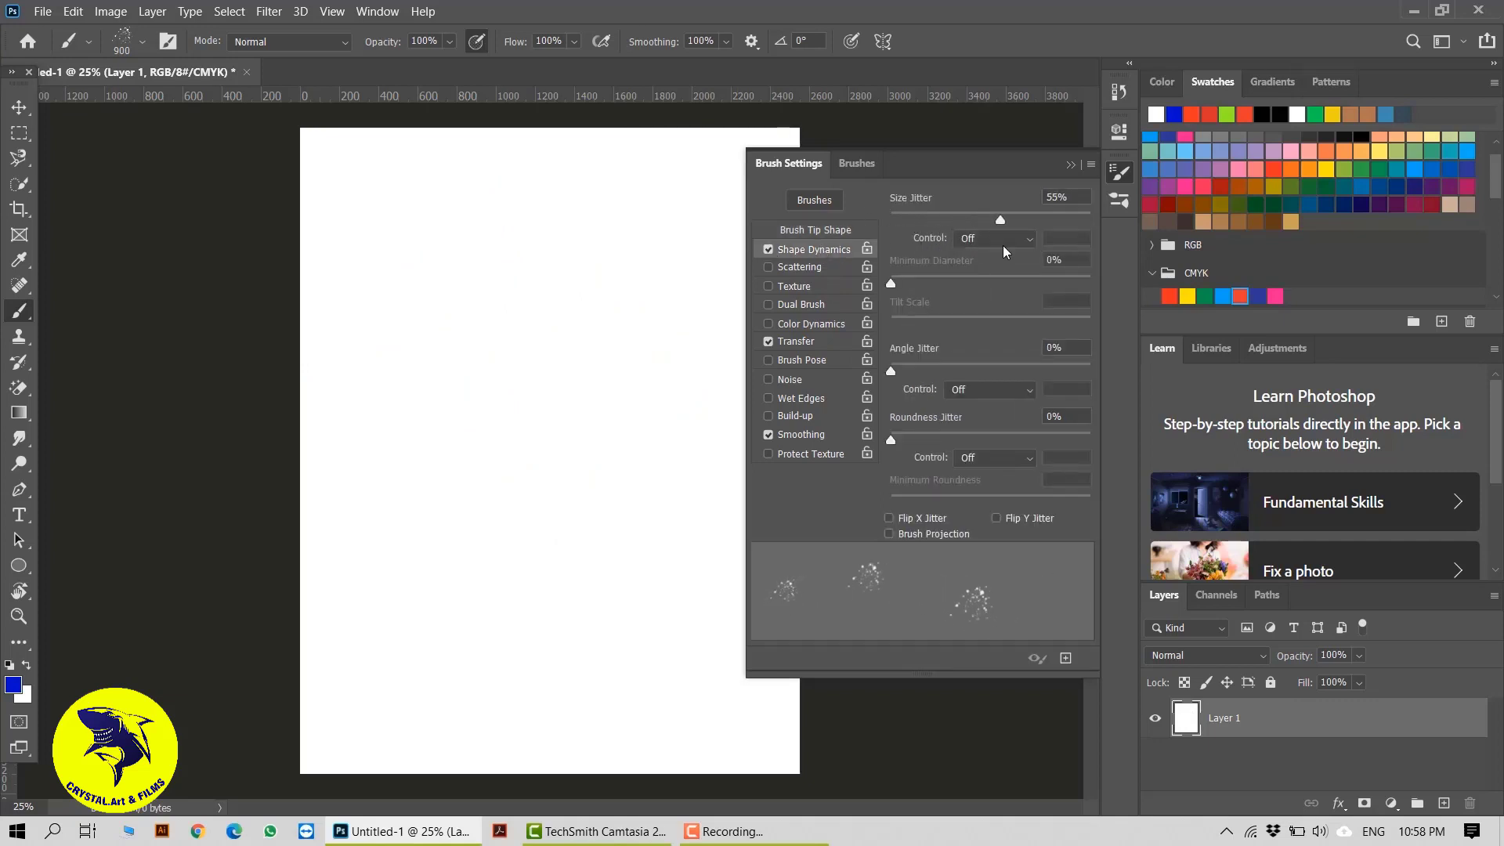
pyautogui.click(801, 268)
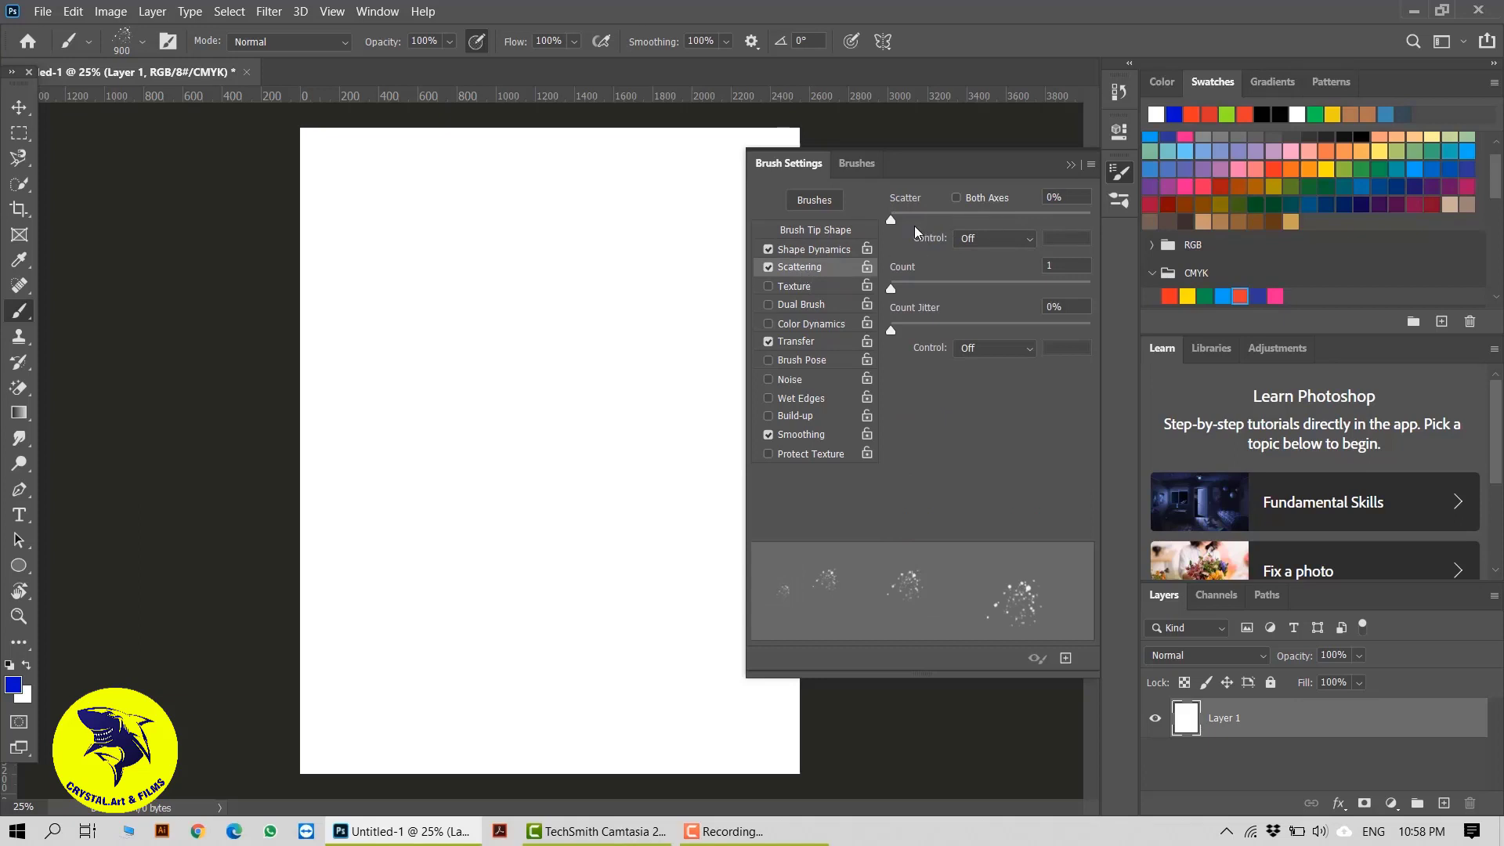
pyautogui.moveTo(892, 222); pyautogui.dragTo(1025, 245)
pyautogui.click(804, 343)
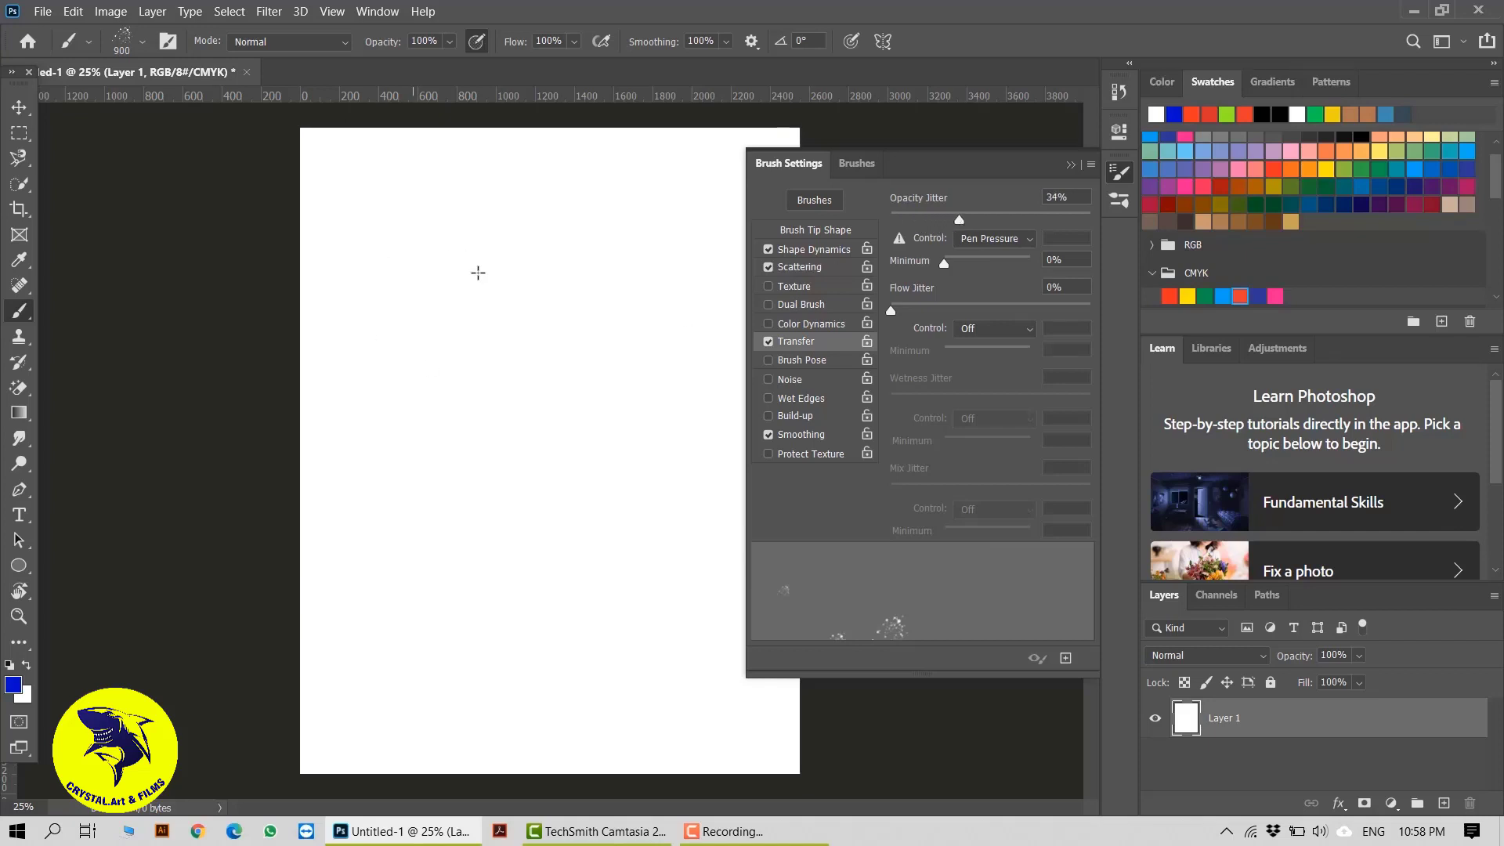
# Step: Stamp fourteen single blue splatters of varying size across the whole white canvas
pyautogui.click(480, 268)
pyautogui.click(476, 393)
pyautogui.click(659, 243)
pyautogui.click(477, 572)
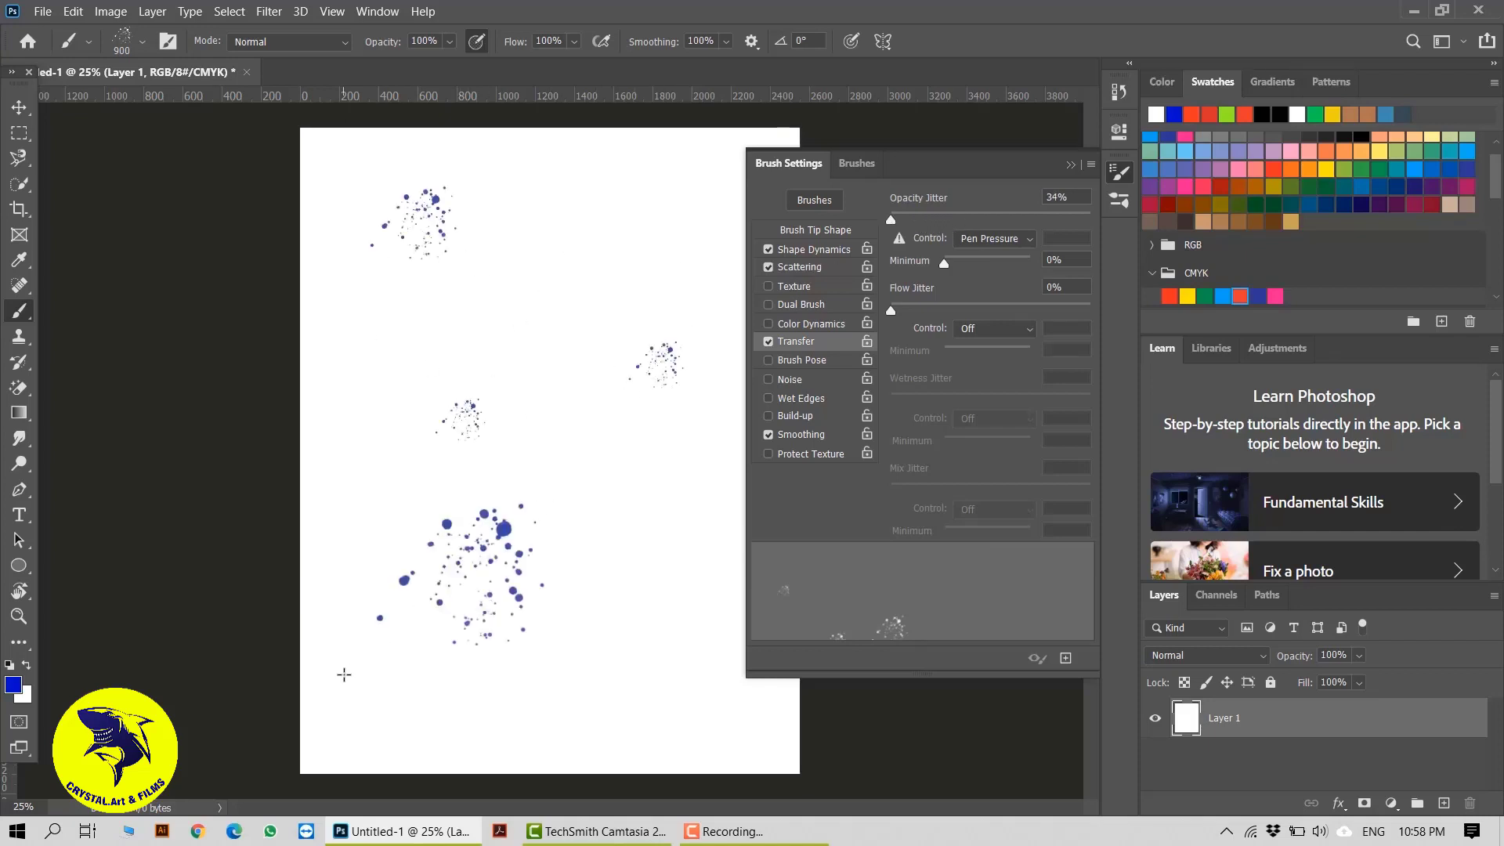
pyautogui.click(657, 533)
pyautogui.click(519, 228)
pyautogui.click(327, 199)
pyautogui.click(448, 427)
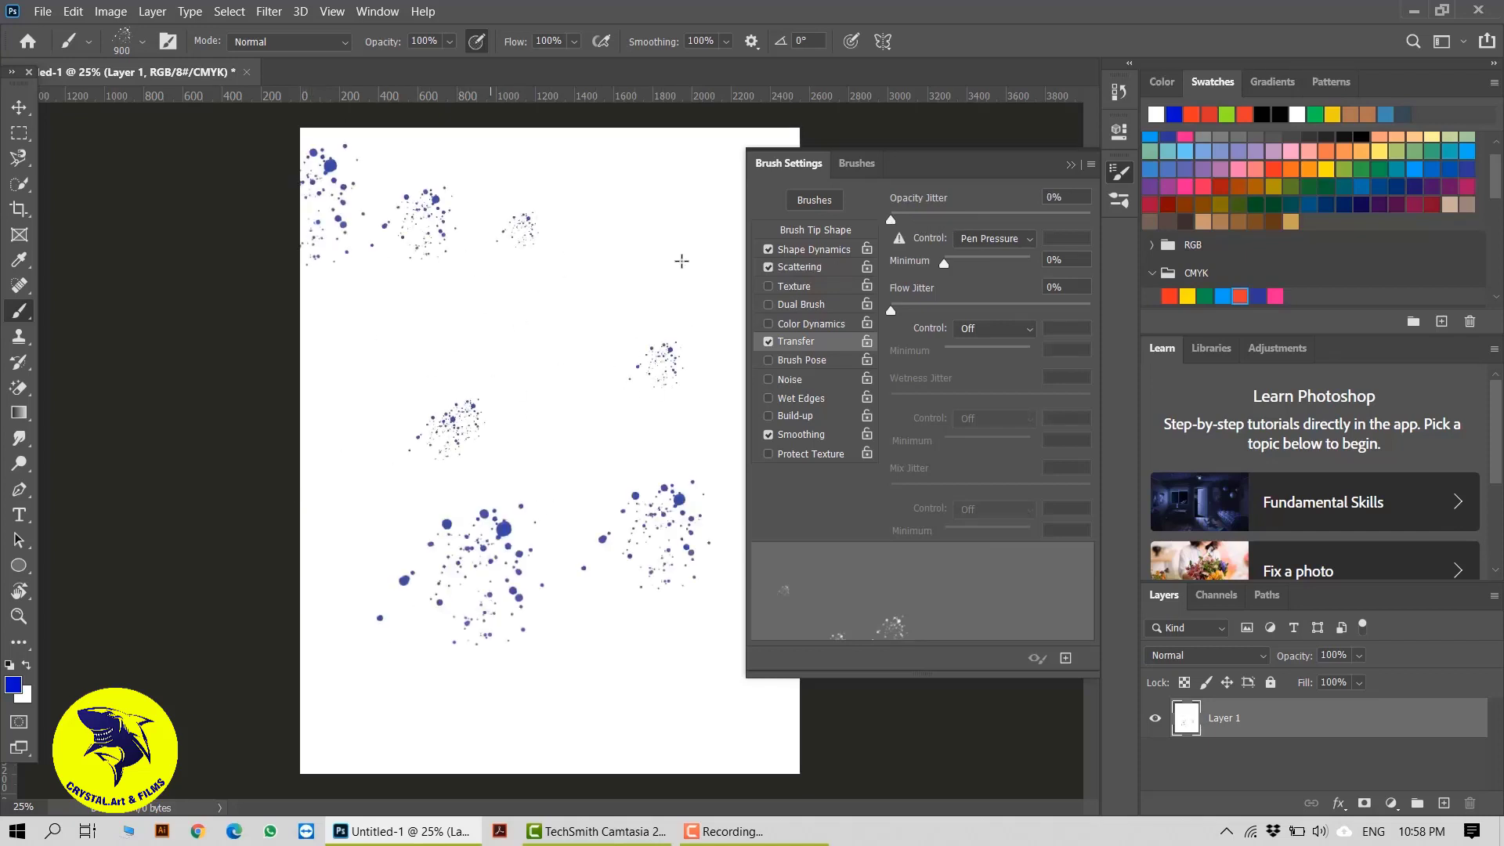
pyautogui.click(670, 210)
pyautogui.click(693, 689)
pyautogui.click(399, 716)
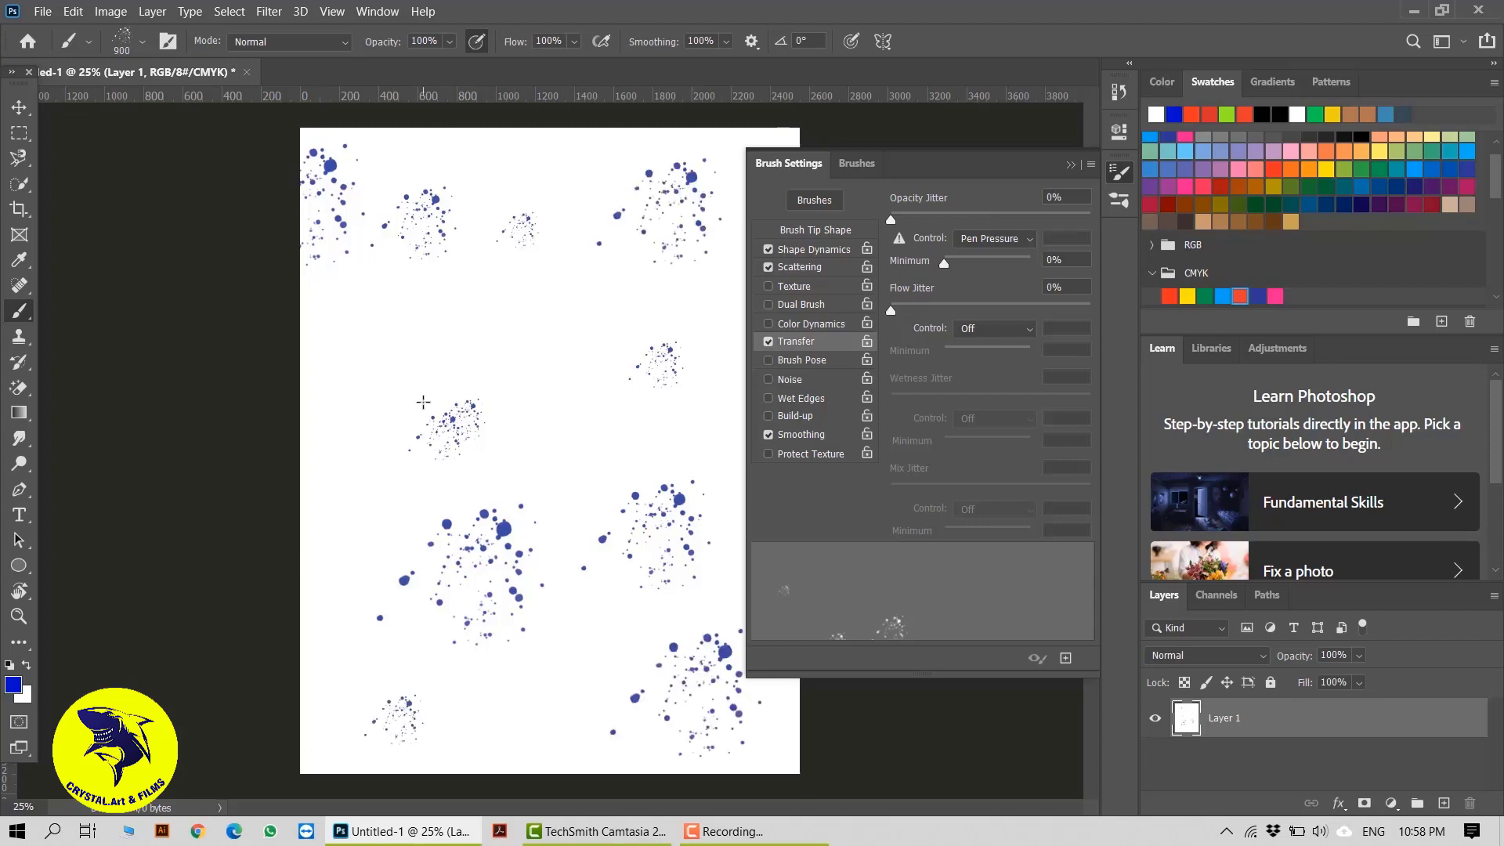
pyautogui.click(437, 396)
pyautogui.click(605, 424)
pyautogui.click(562, 291)
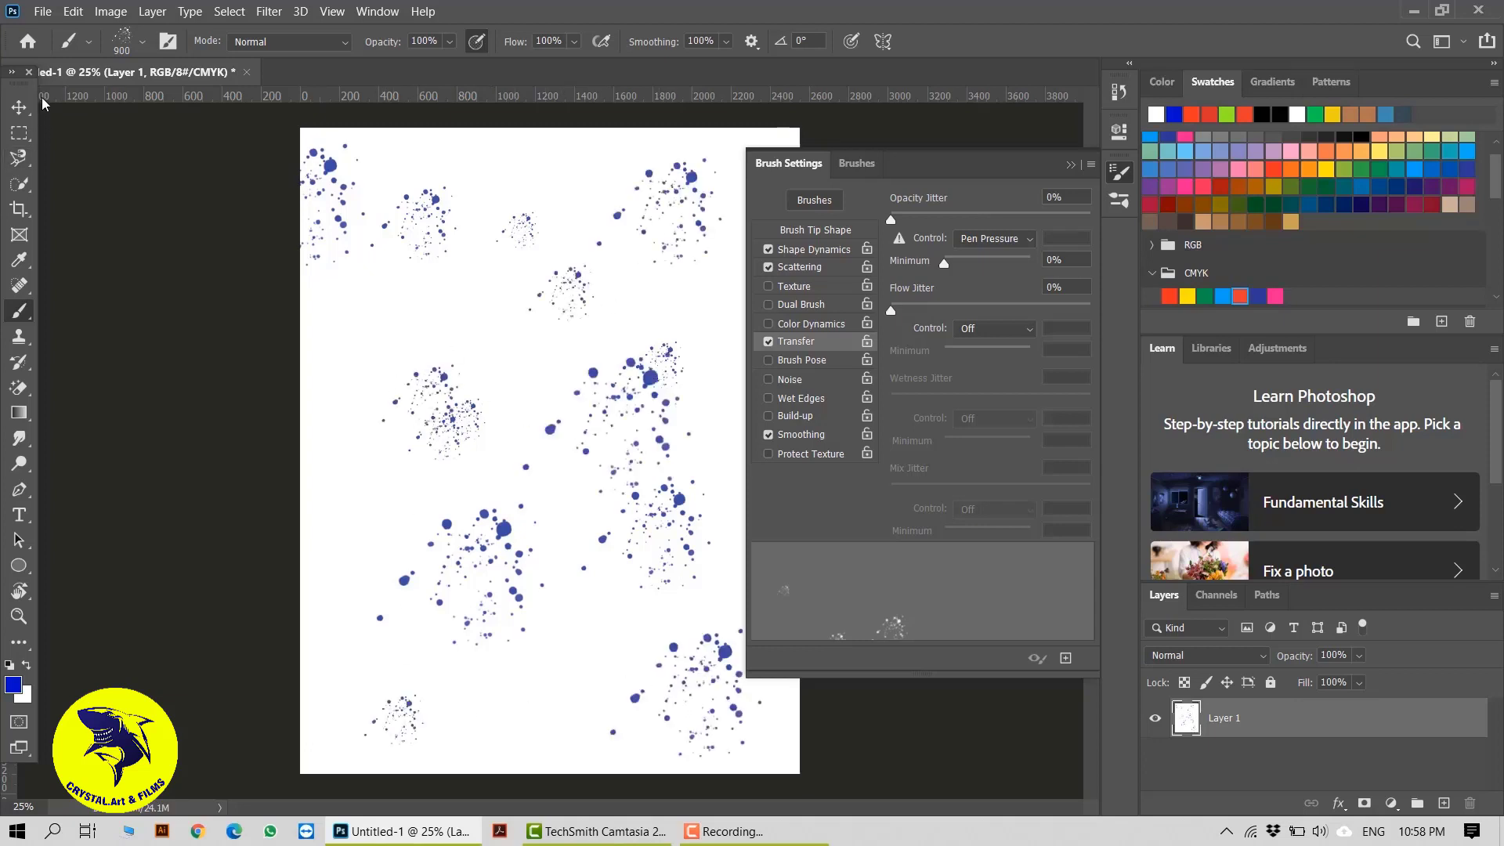
# Step: Close the brush settings and undo all the splatter stamps and the white fill on Layer 1, with the Move tool active
pyautogui.click(20, 106)
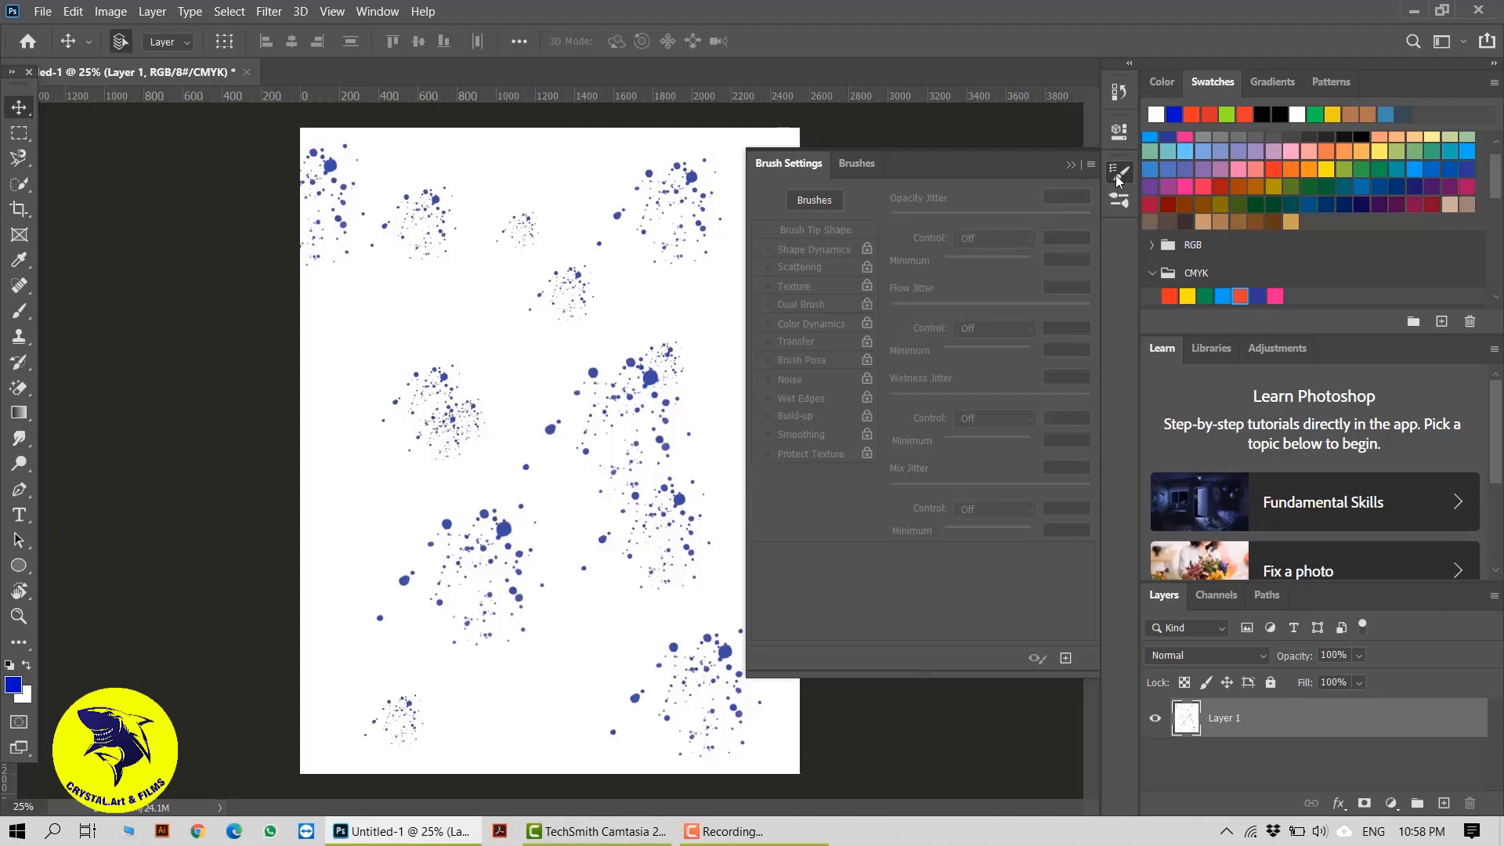
pyautogui.click(1119, 177)
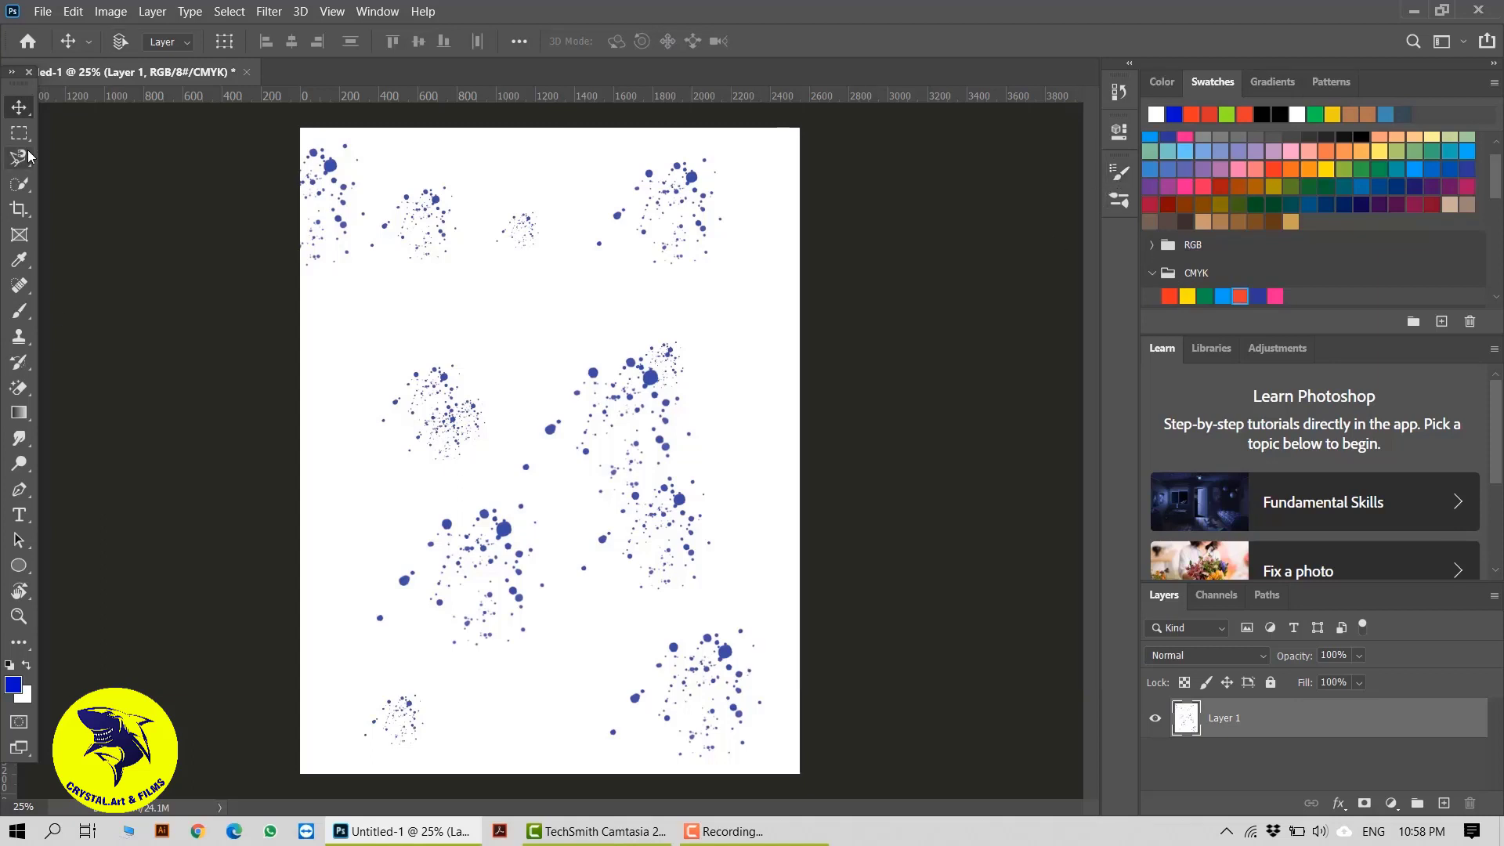
pyautogui.hotkey('ctrl', 'z')
pyautogui.hotkey('ctrl', 'z')
pyautogui.hotkey('ctrl', 'z')
pyautogui.hotkey('ctrl', 'z')
pyautogui.hotkey('ctrl', 'z')
pyautogui.hotkey('ctrl', 'z')
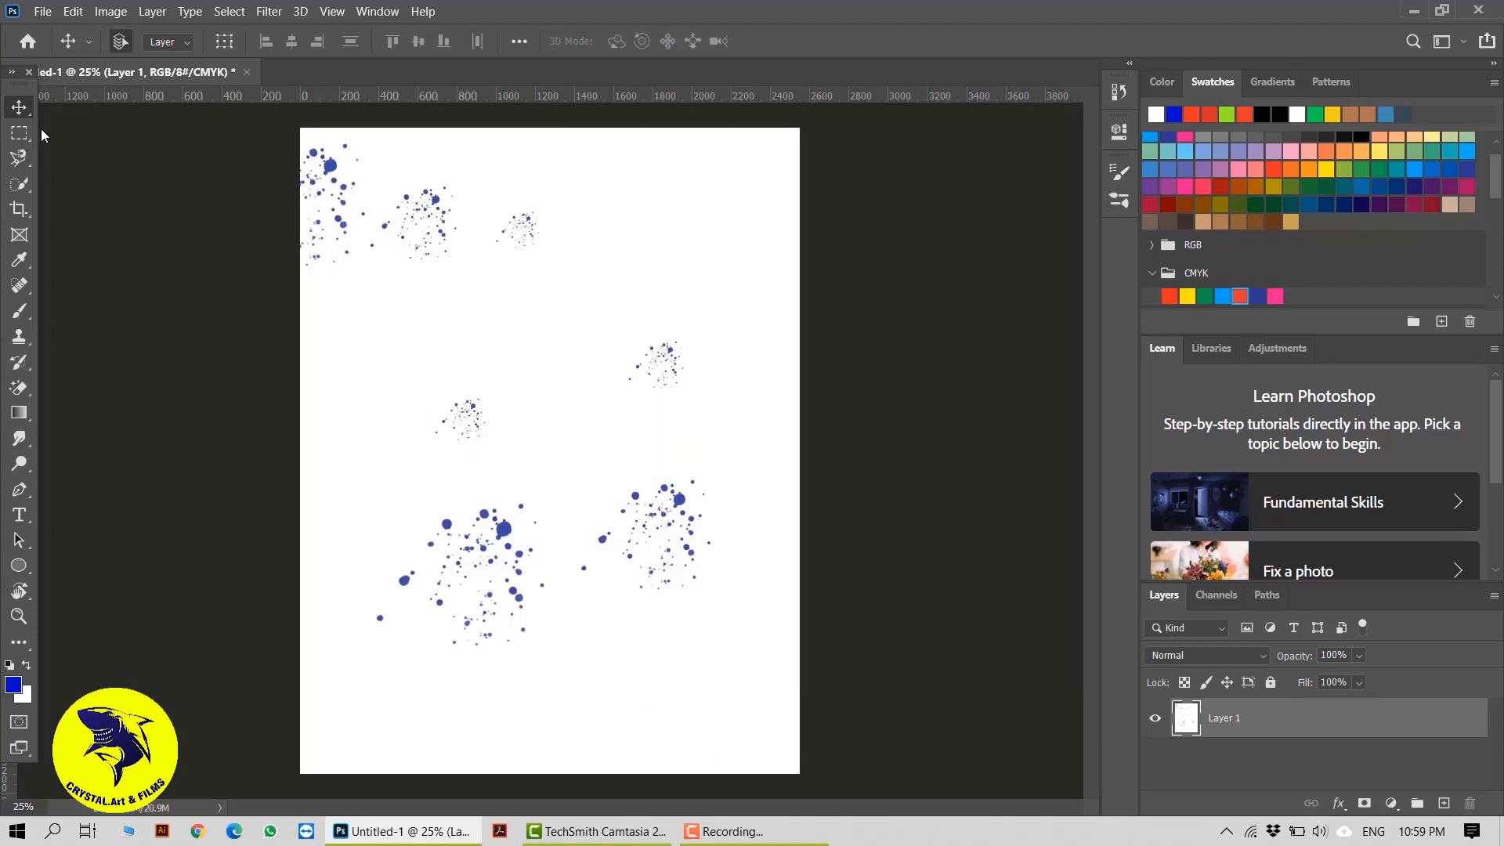
pyautogui.hotkey('ctrl', 'z')
pyautogui.hotkey('ctrl', 'z')
pyautogui.hotkey('ctrl', 'z')
pyautogui.hotkey('ctrl', 'z')
pyautogui.hotkey('ctrl', 'z')
pyautogui.hotkey('ctrl', 'z')
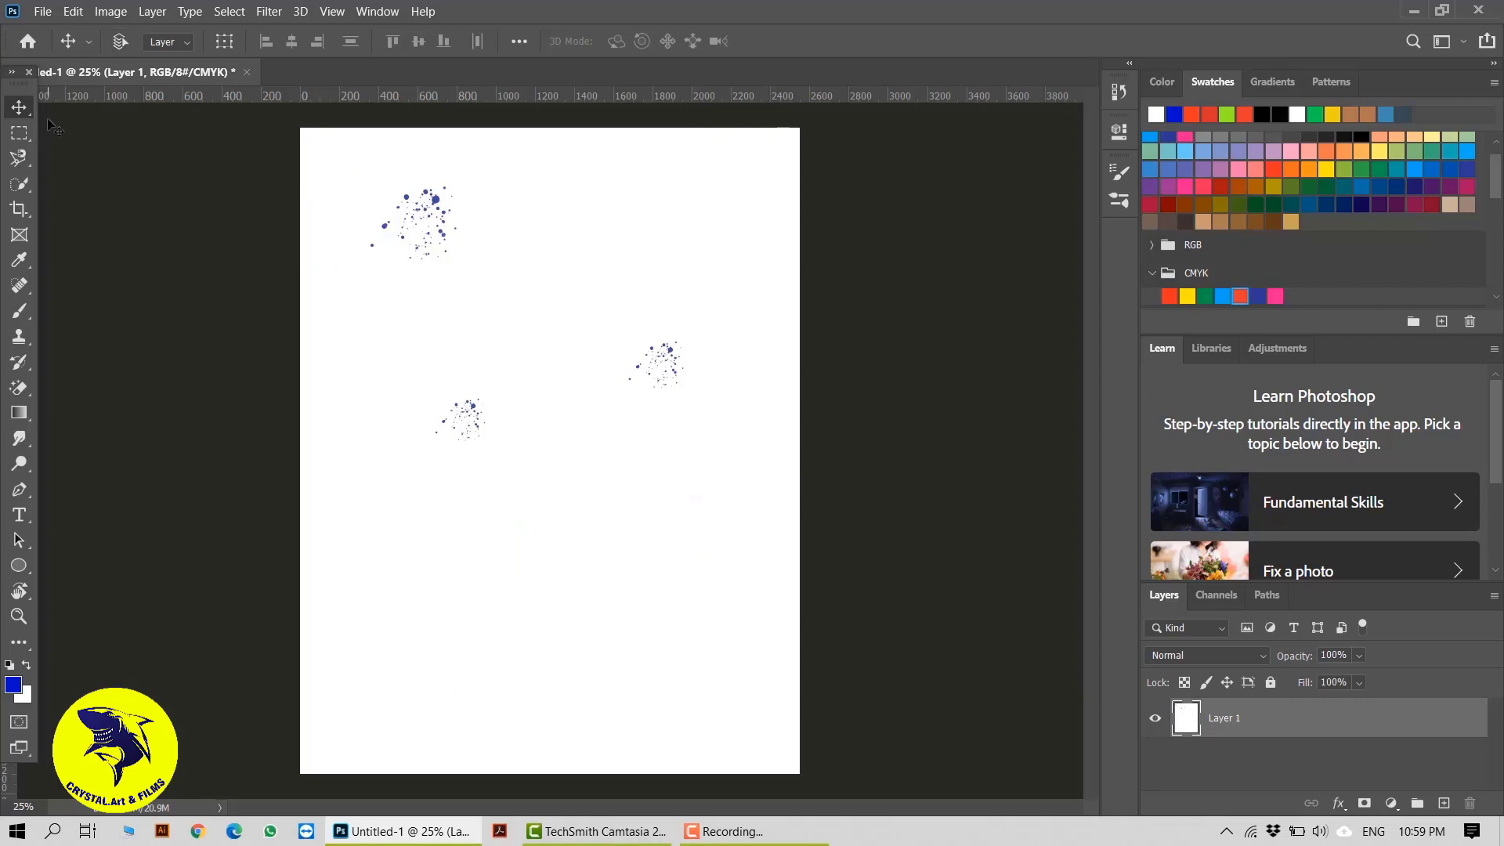
pyautogui.hotkey('ctrl', 'z')
pyautogui.hotkey('ctrl', 'z')
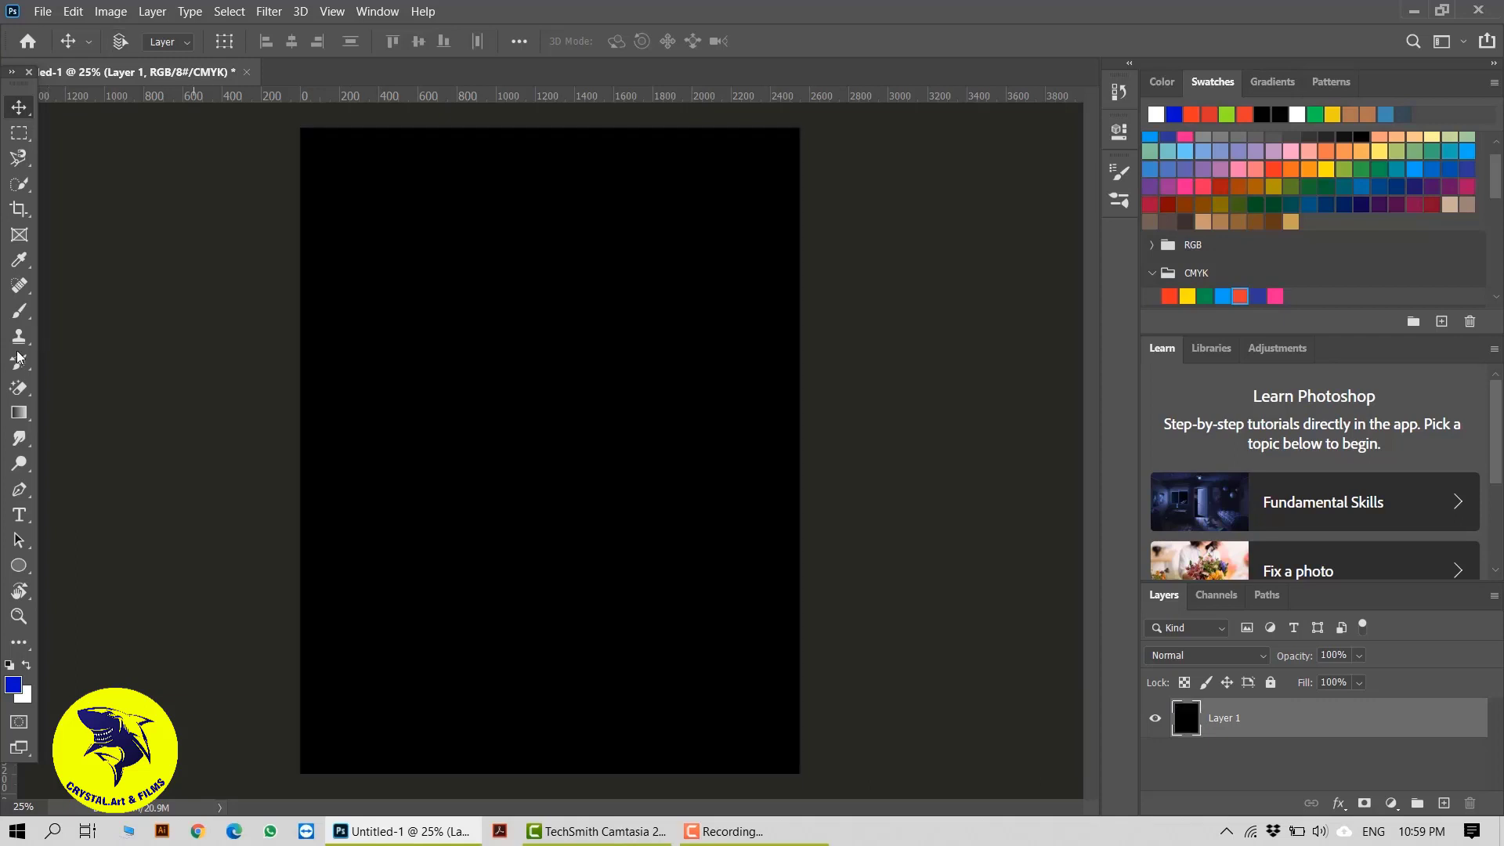
# Step: Activate the Custom Shape tool and expand the Boats group in the shape picker
pyautogui.click(19, 566)
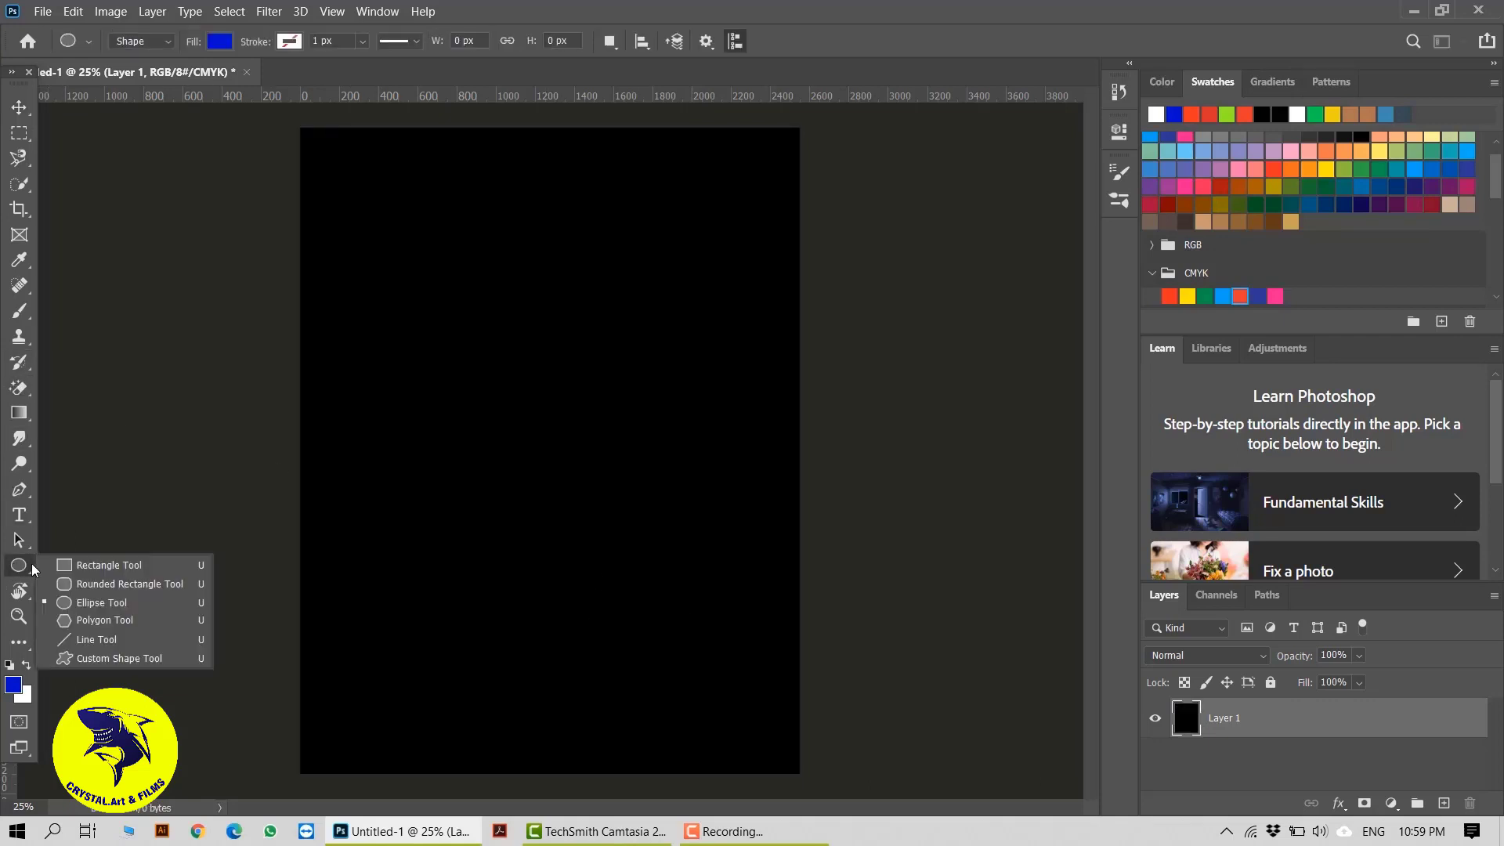
pyautogui.click(125, 569)
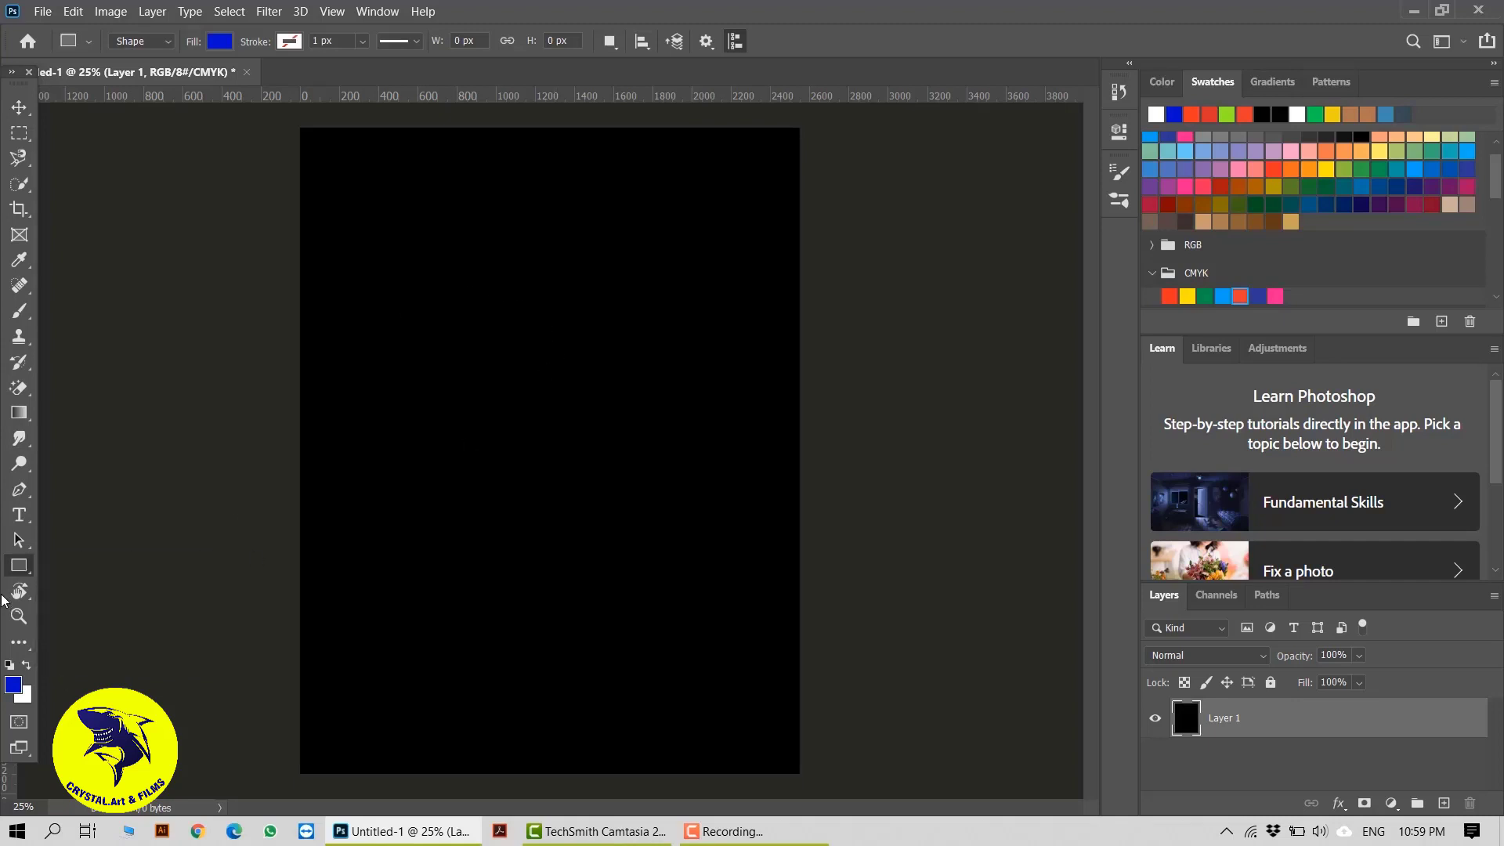
pyautogui.click(20, 573)
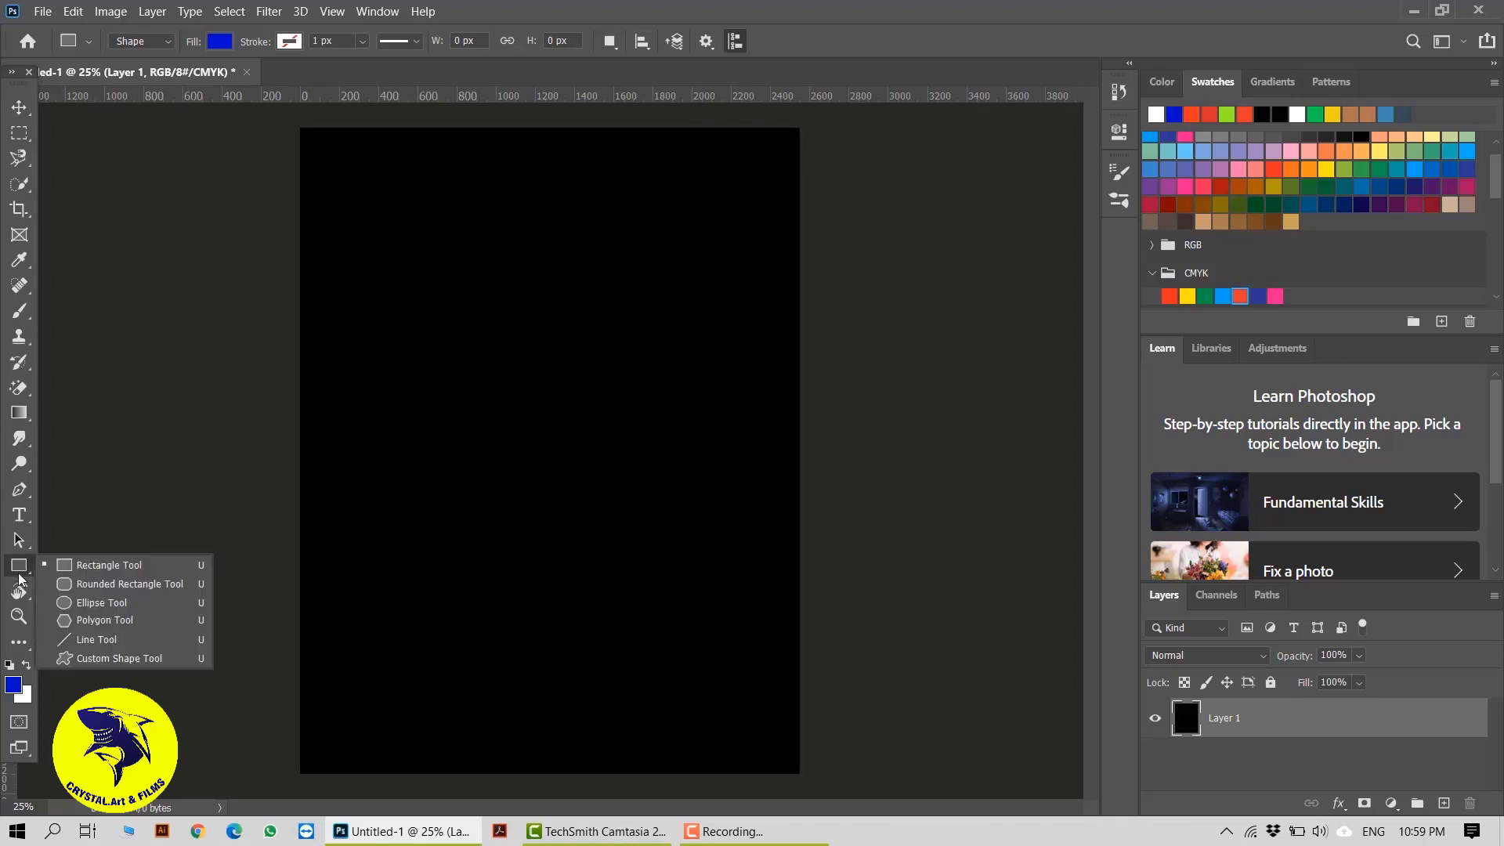
pyautogui.click(146, 661)
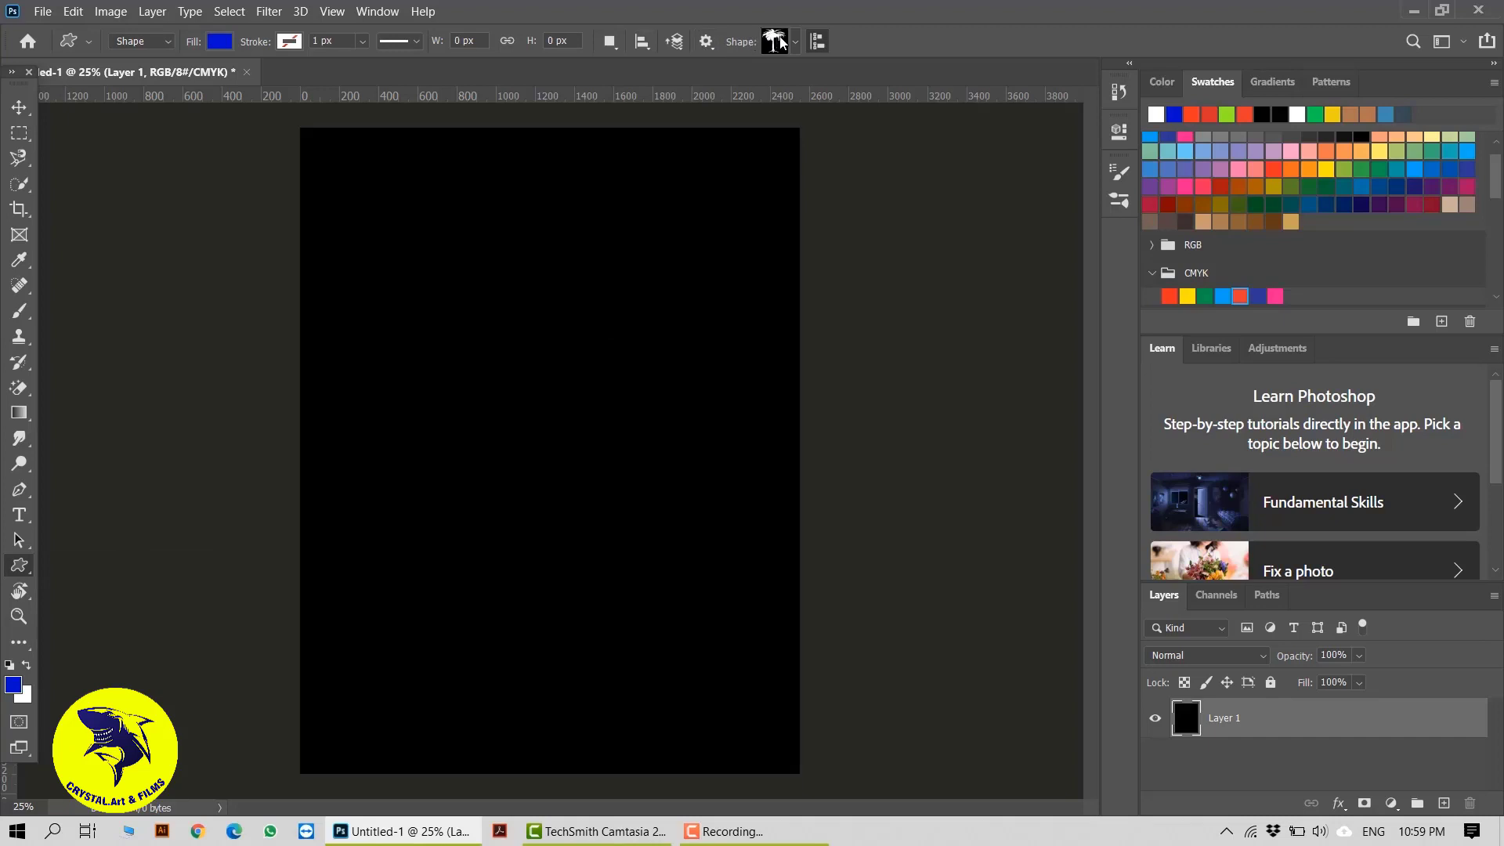
pyautogui.click(796, 43)
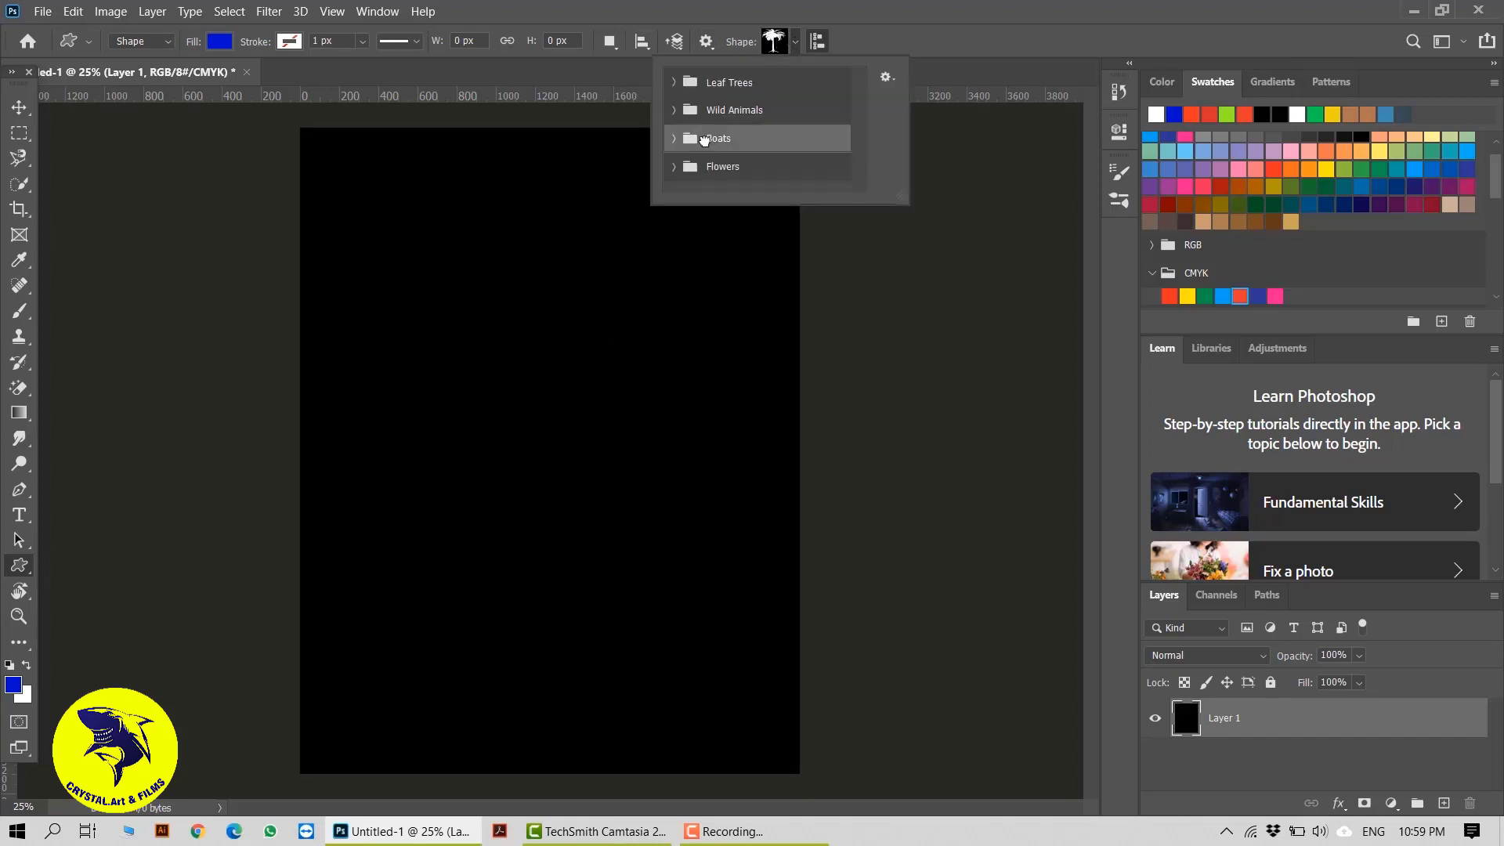
pyautogui.click(671, 139)
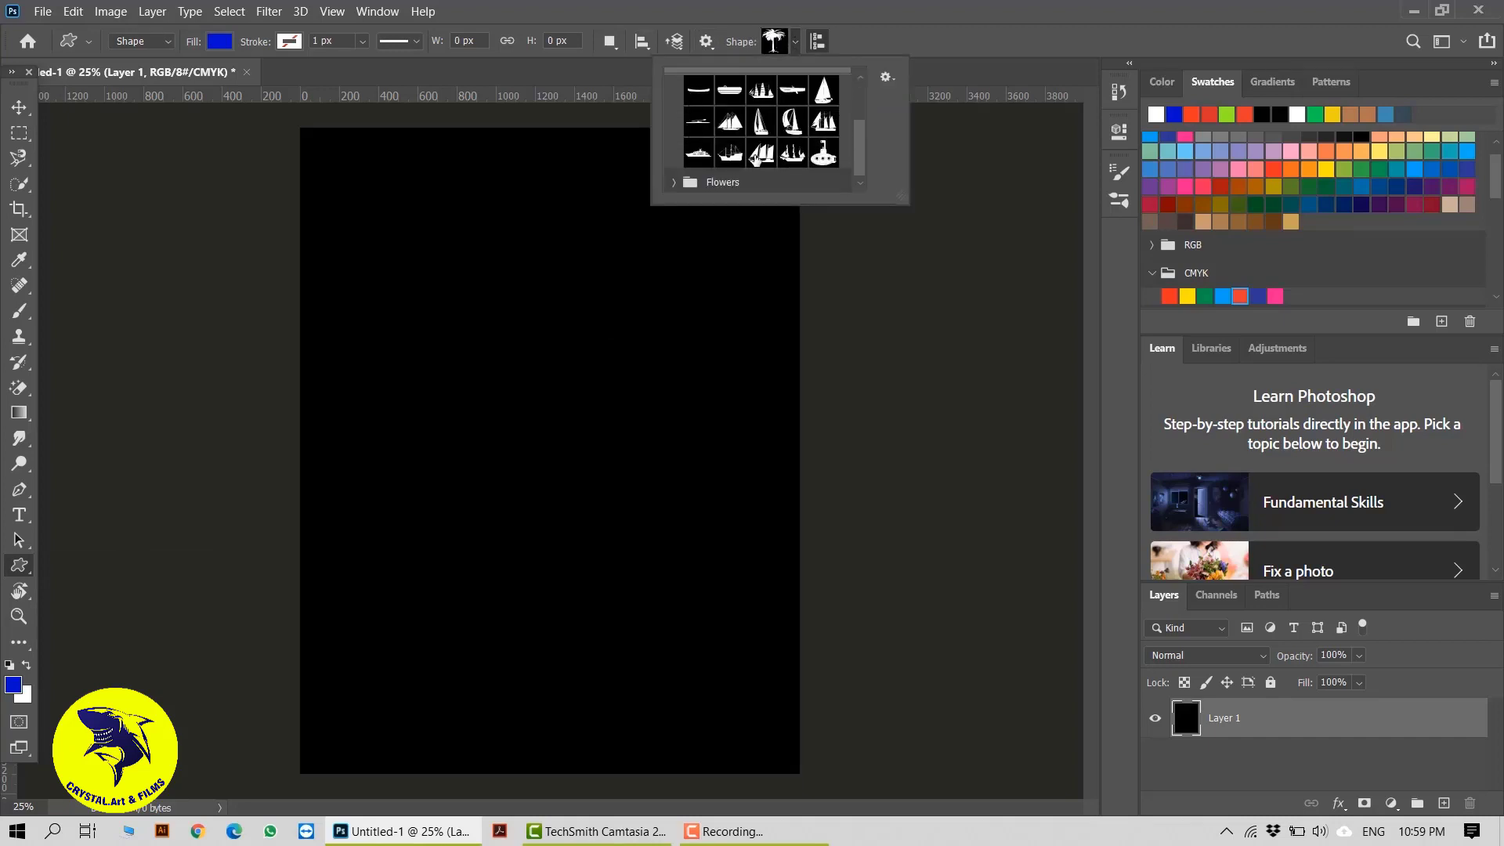
pyautogui.click(760, 153)
pyautogui.moveTo(447, 313); pyautogui.dragTo(452, 316)
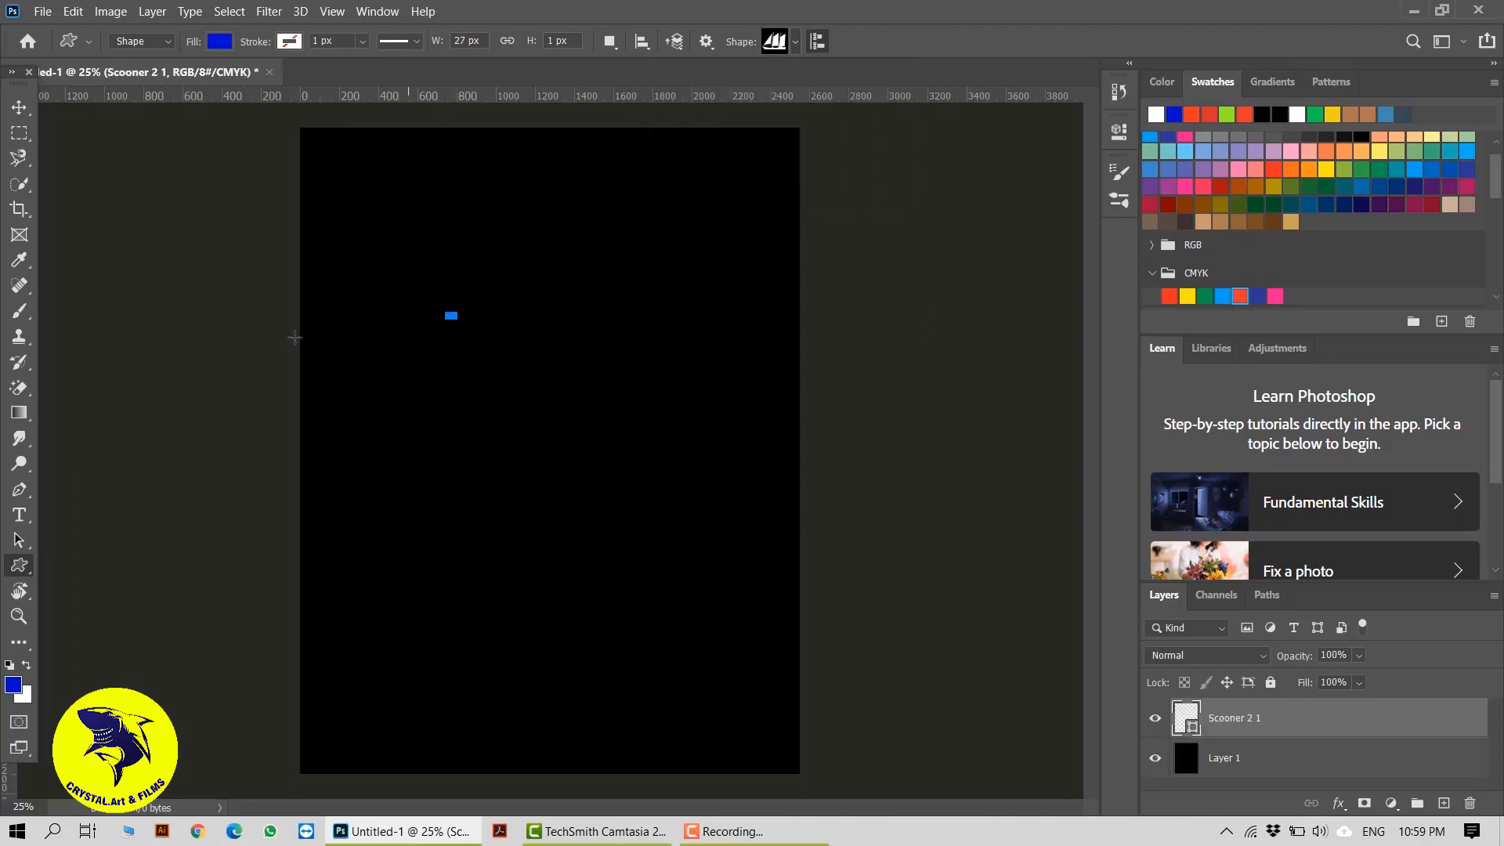
pyautogui.press('v')
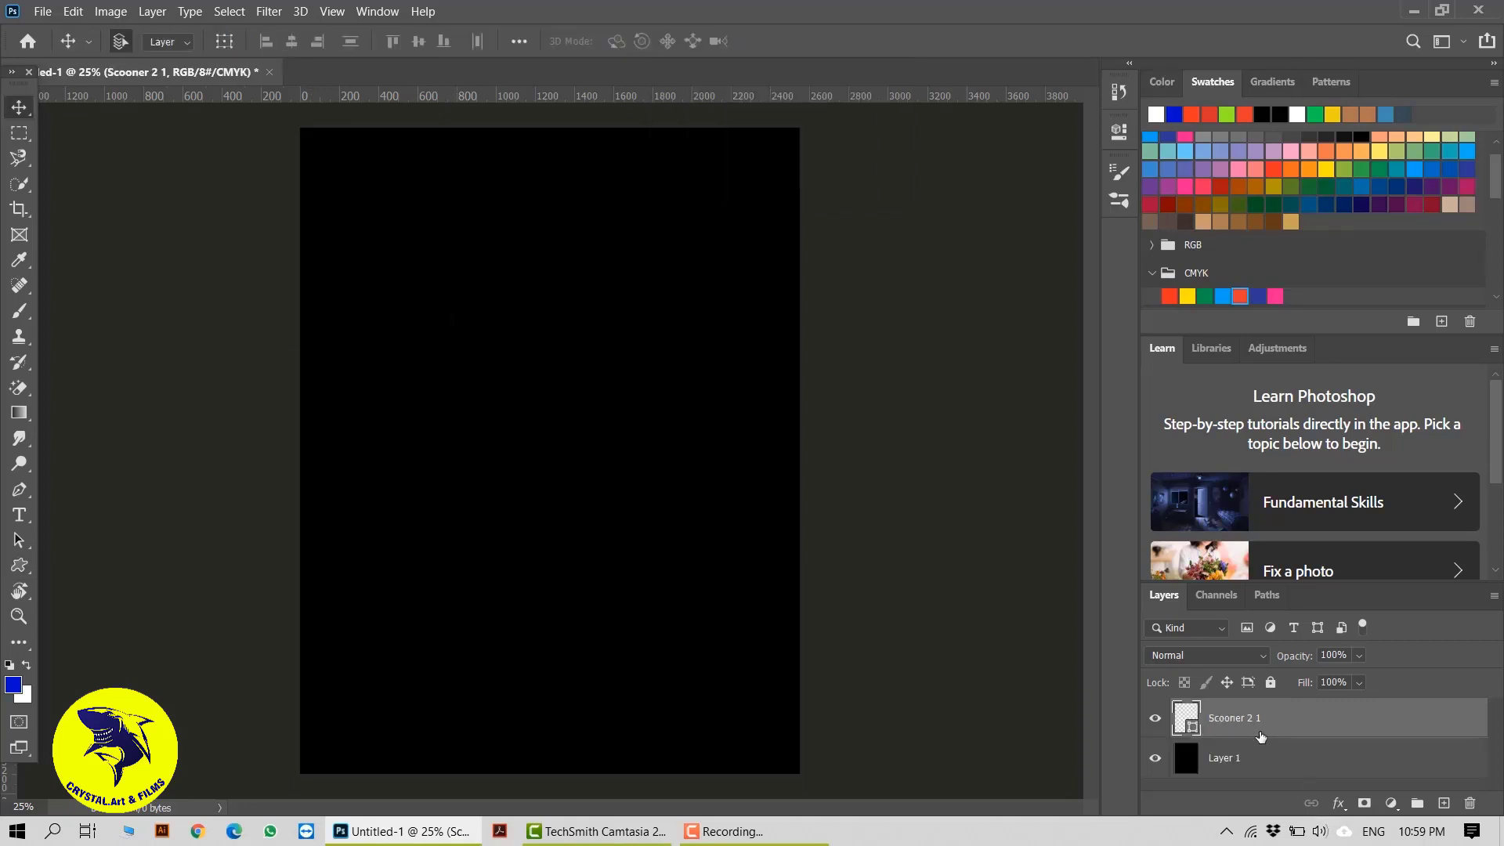
pyautogui.press('Delete')
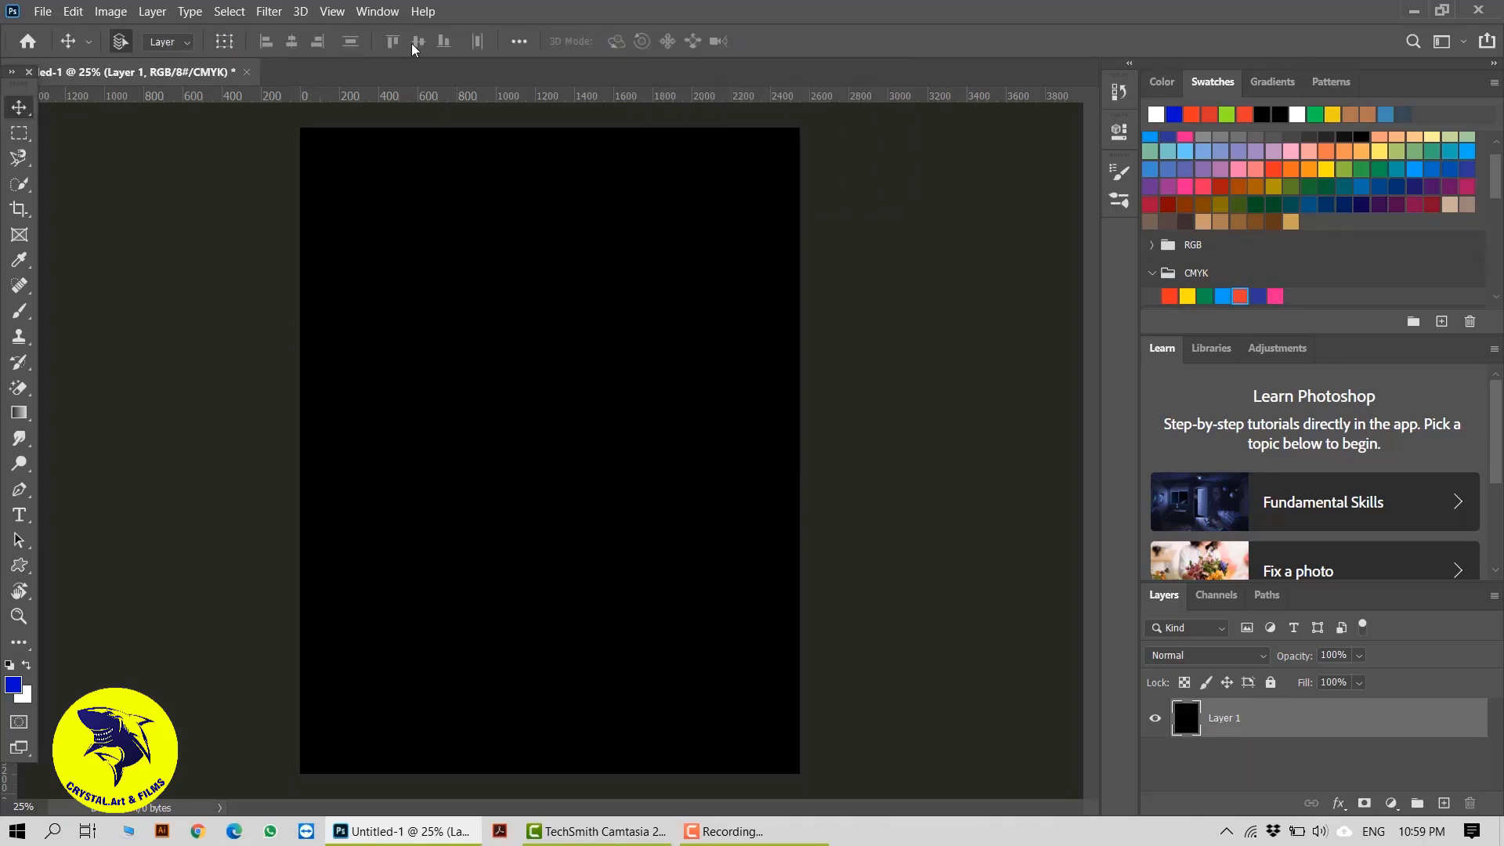
# Step: Draw a blue sailboat custom shape with a curved sail, about 2165 by 2844 px, and move it to the canvas centre
pyautogui.click(19, 565)
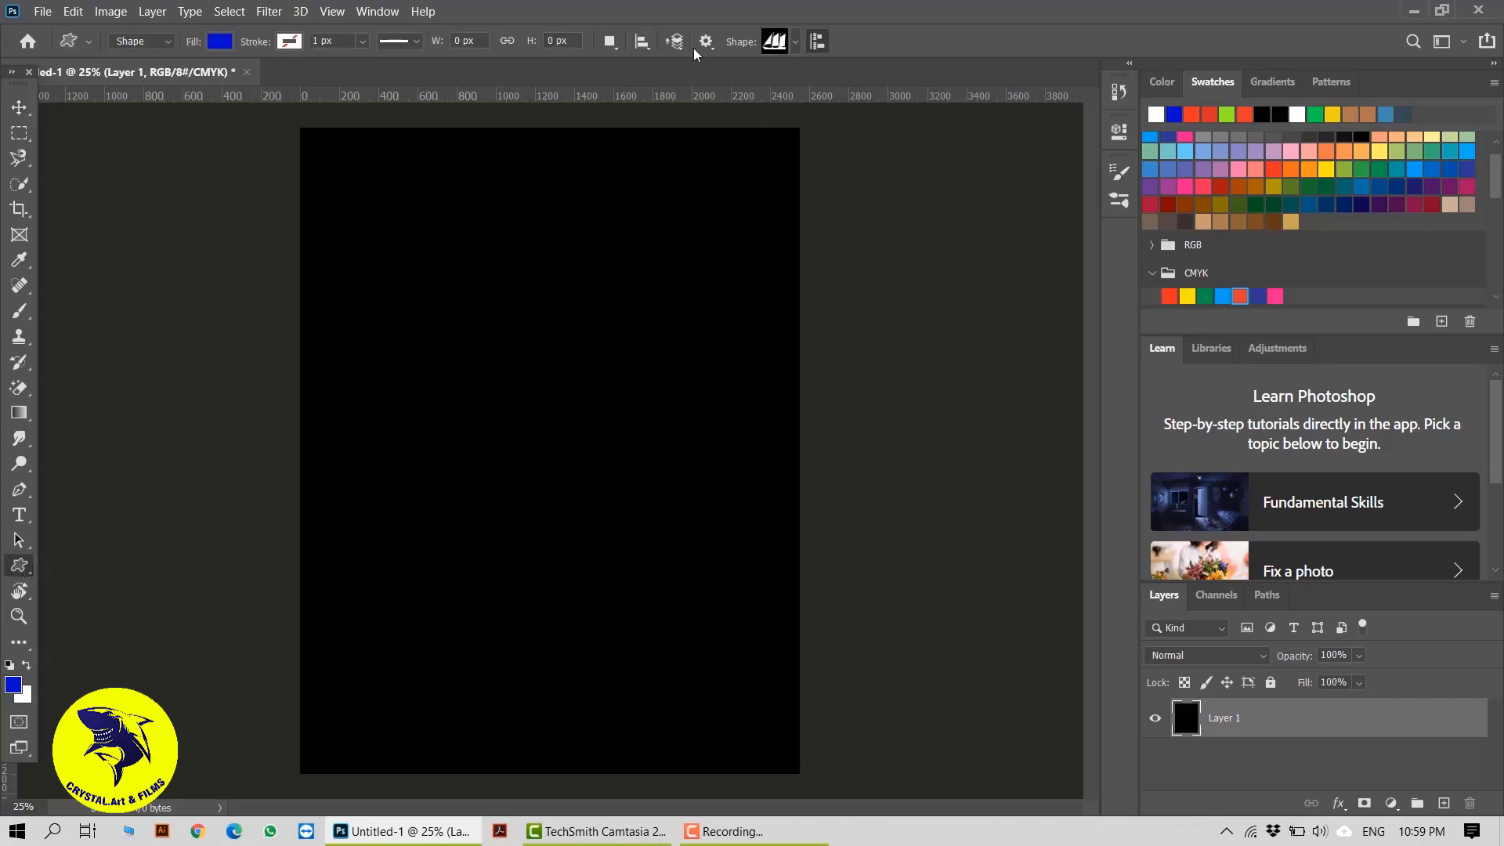
pyautogui.click(795, 41)
pyautogui.click(791, 126)
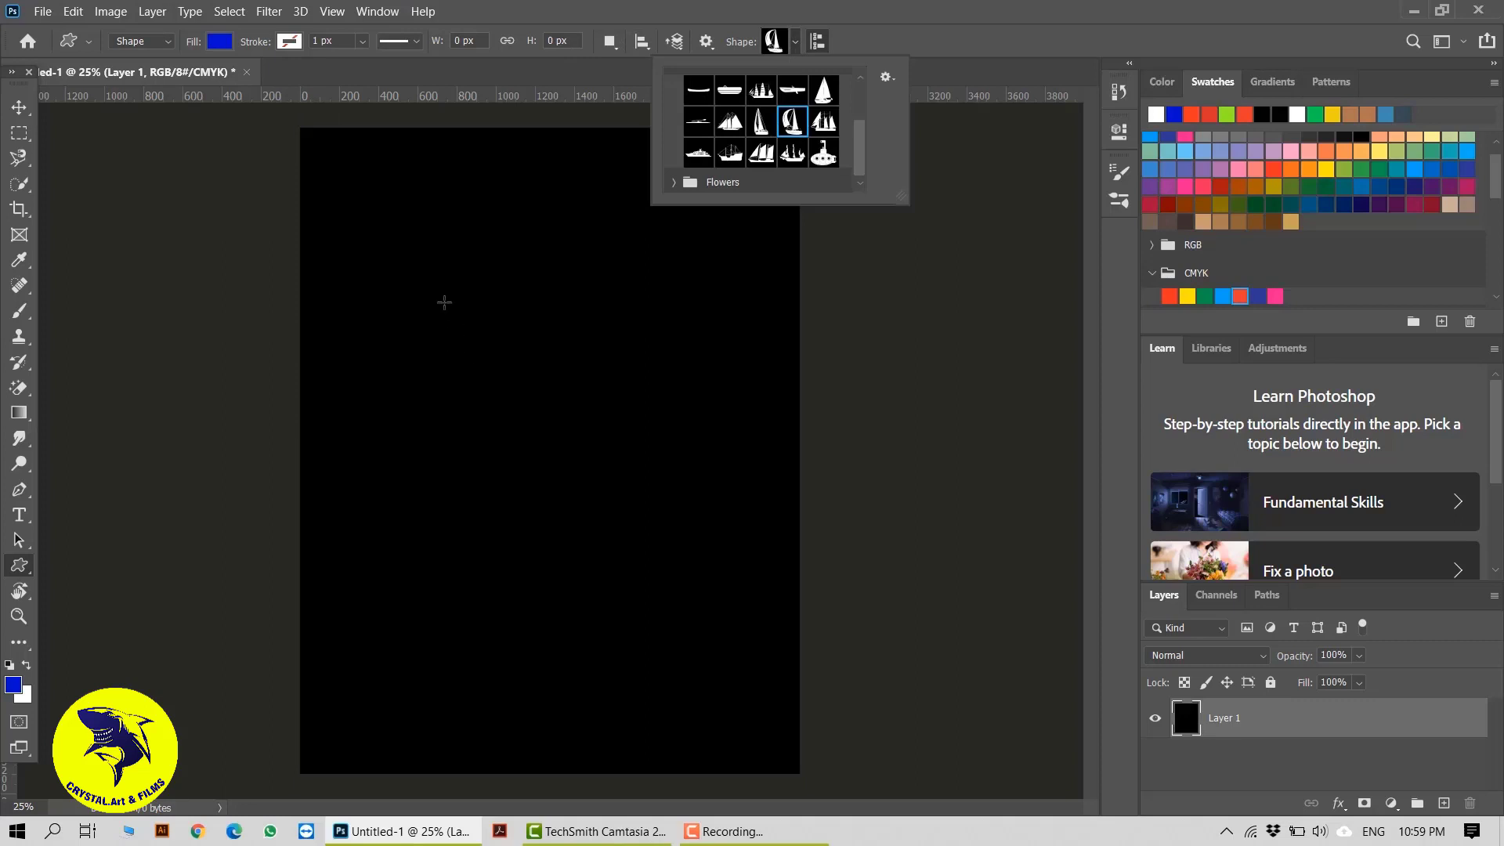
pyautogui.moveTo(444, 303); pyautogui.dragTo(770, 577)
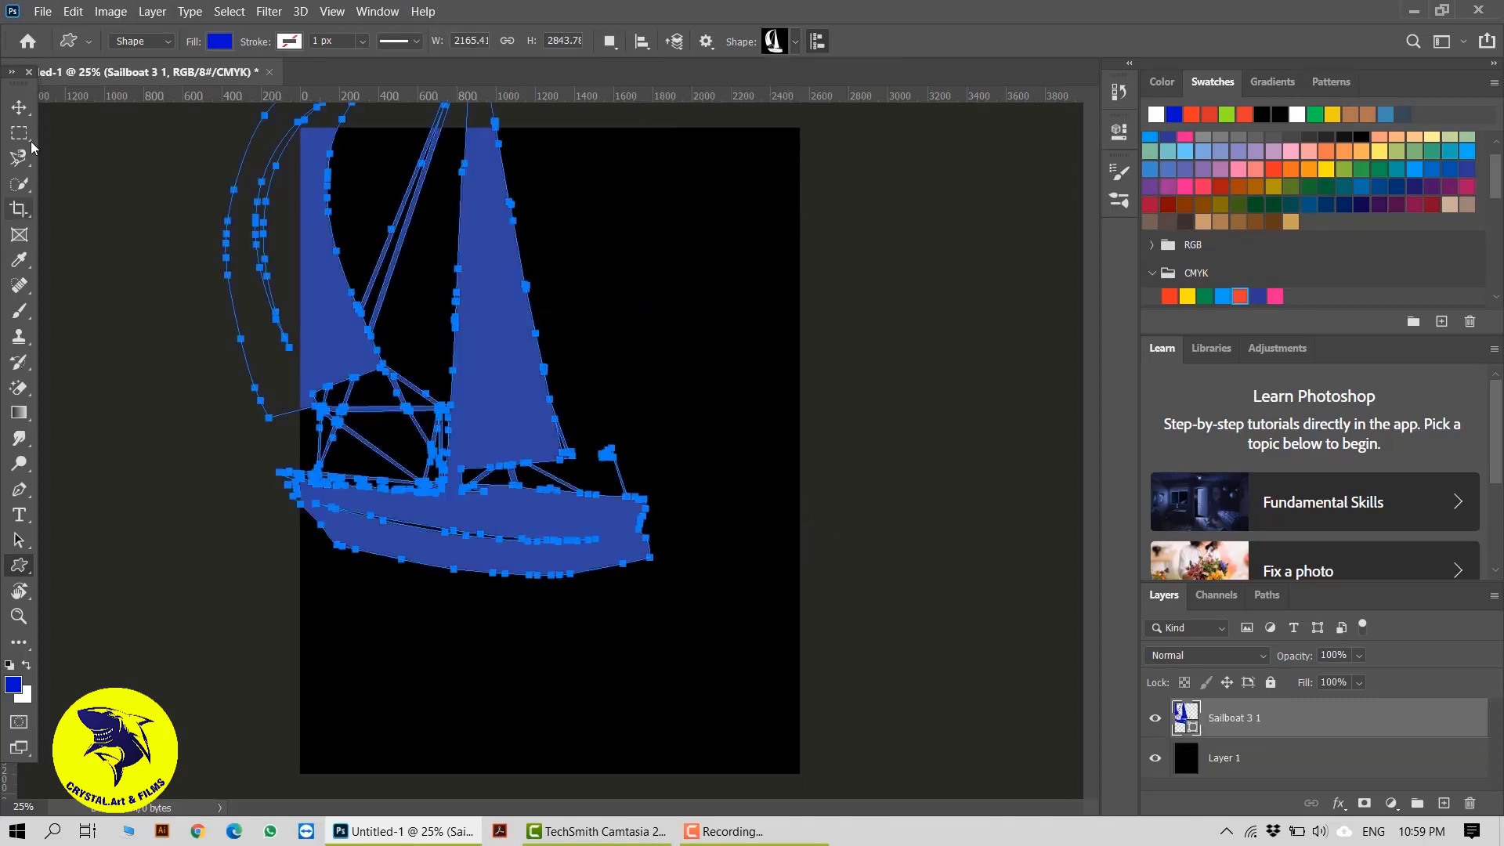
pyautogui.click(19, 106)
pyautogui.moveTo(484, 404); pyautogui.dragTo(593, 533)
# Step: Hide Layer 1 and define the sailboat on its transparent background as a pattern, keeping the suggested name
pyautogui.click(1167, 774)
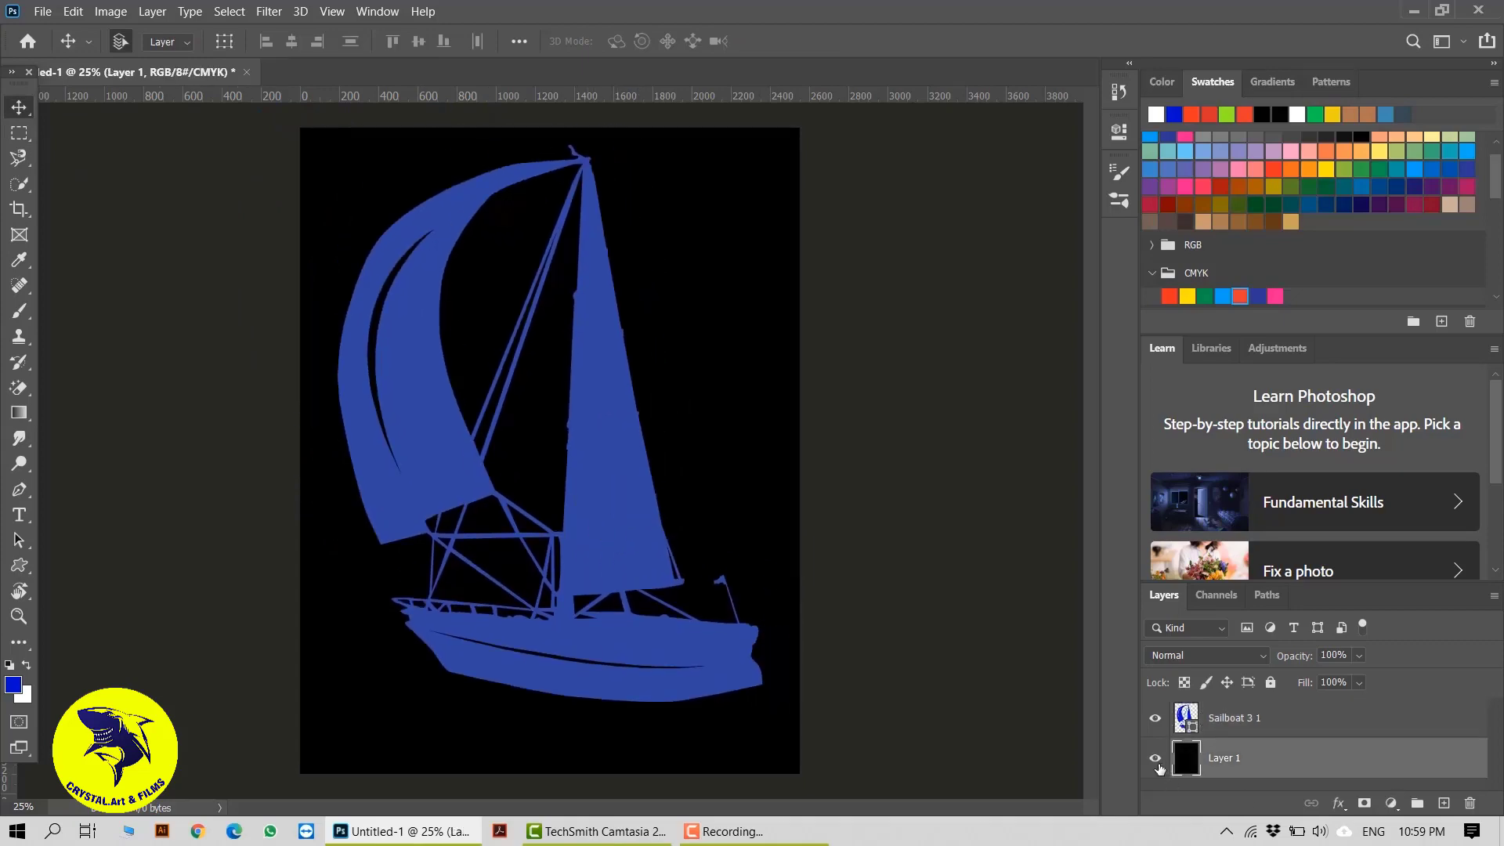
pyautogui.click(1157, 759)
pyautogui.moveTo(598, 520)
pyautogui.mouseDown()
pyautogui.moveTo(559, 504)
pyautogui.moveTo(613, 523)
pyautogui.mouseUp()
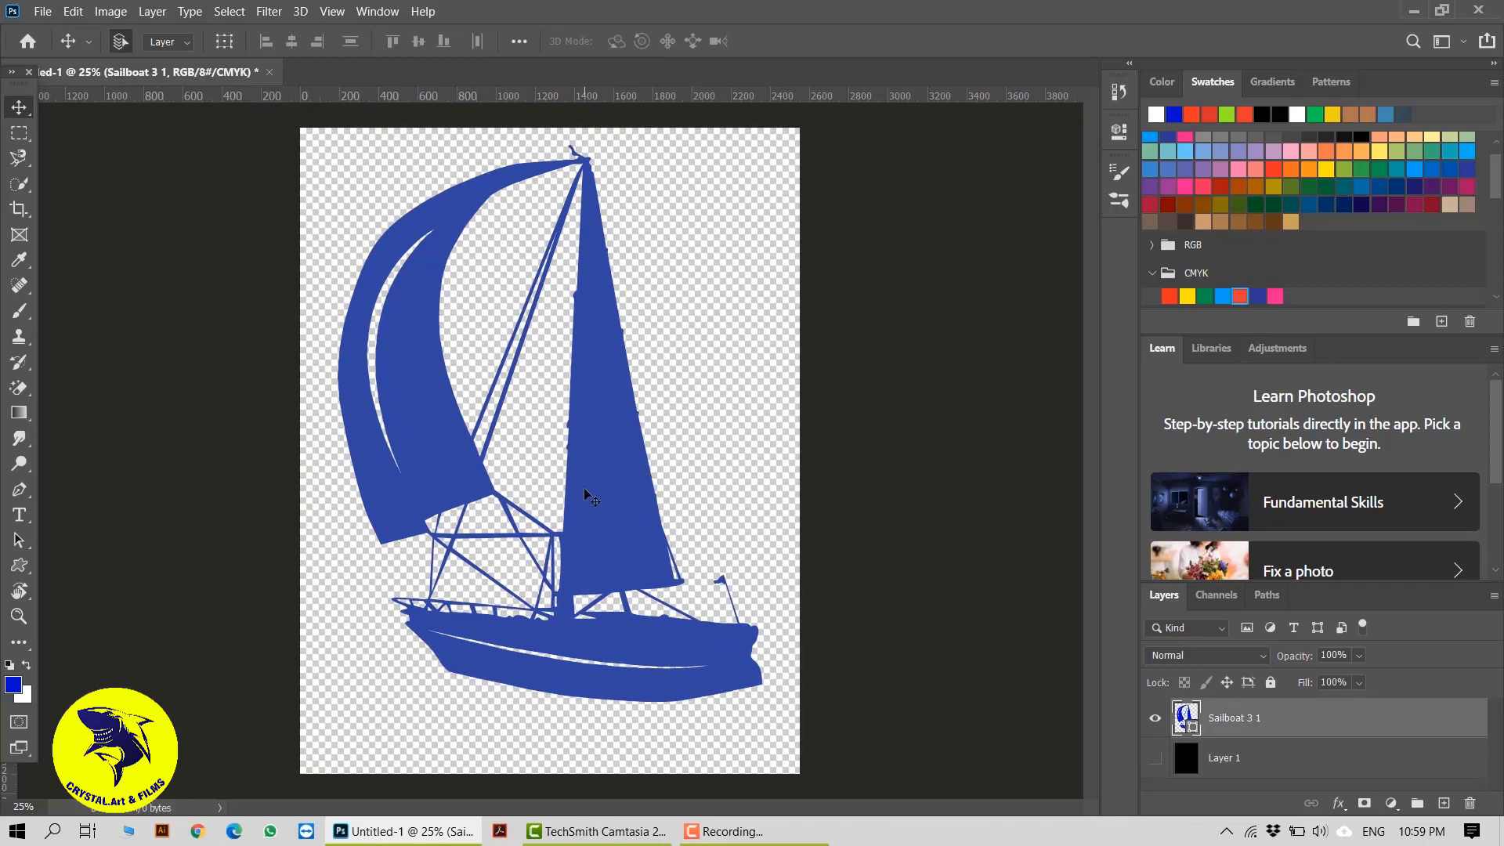
pyautogui.click(73, 11)
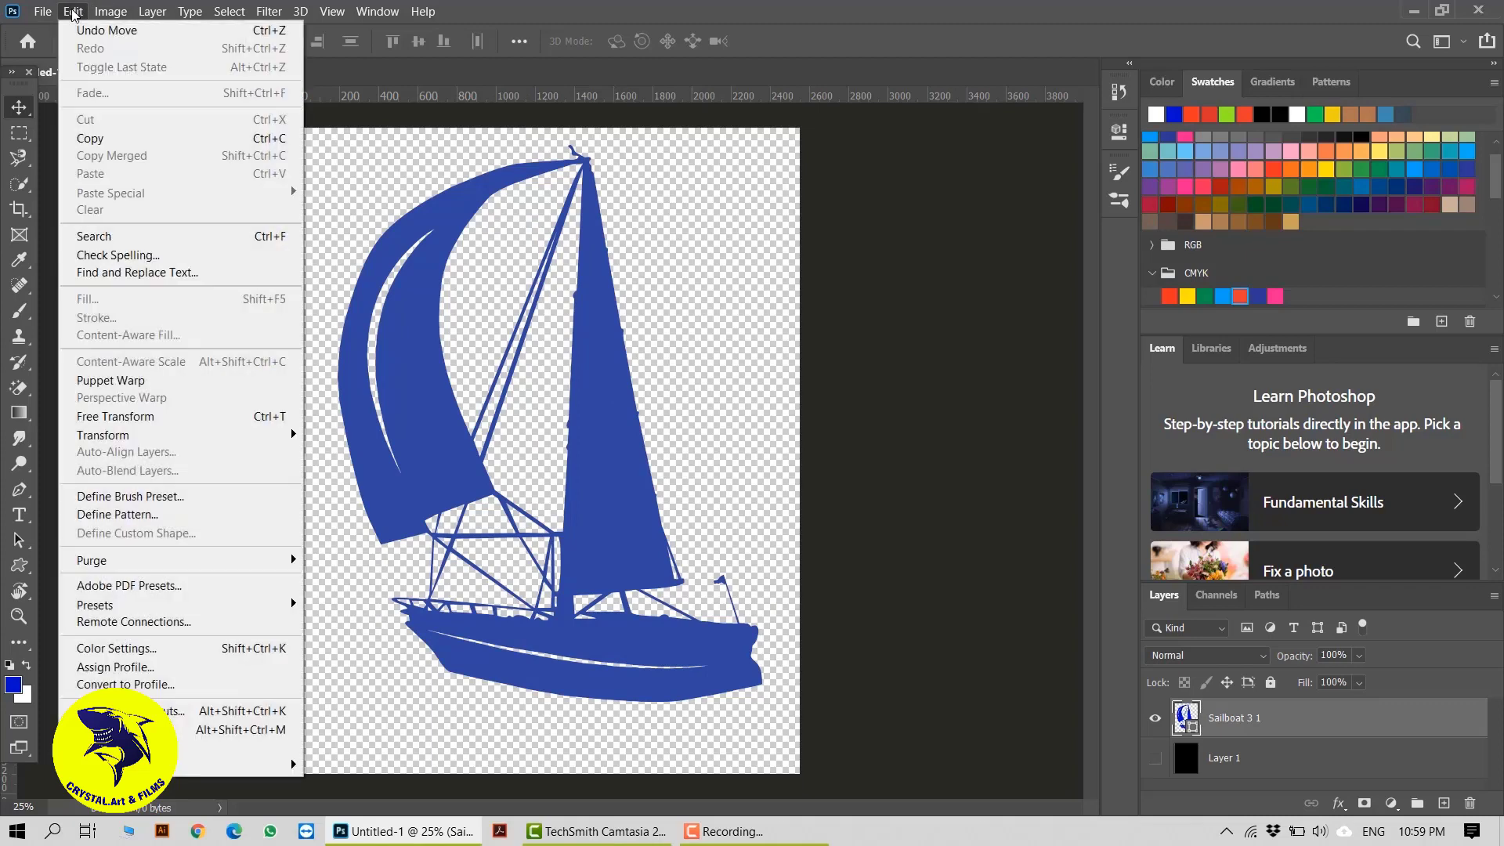
pyautogui.click(115, 516)
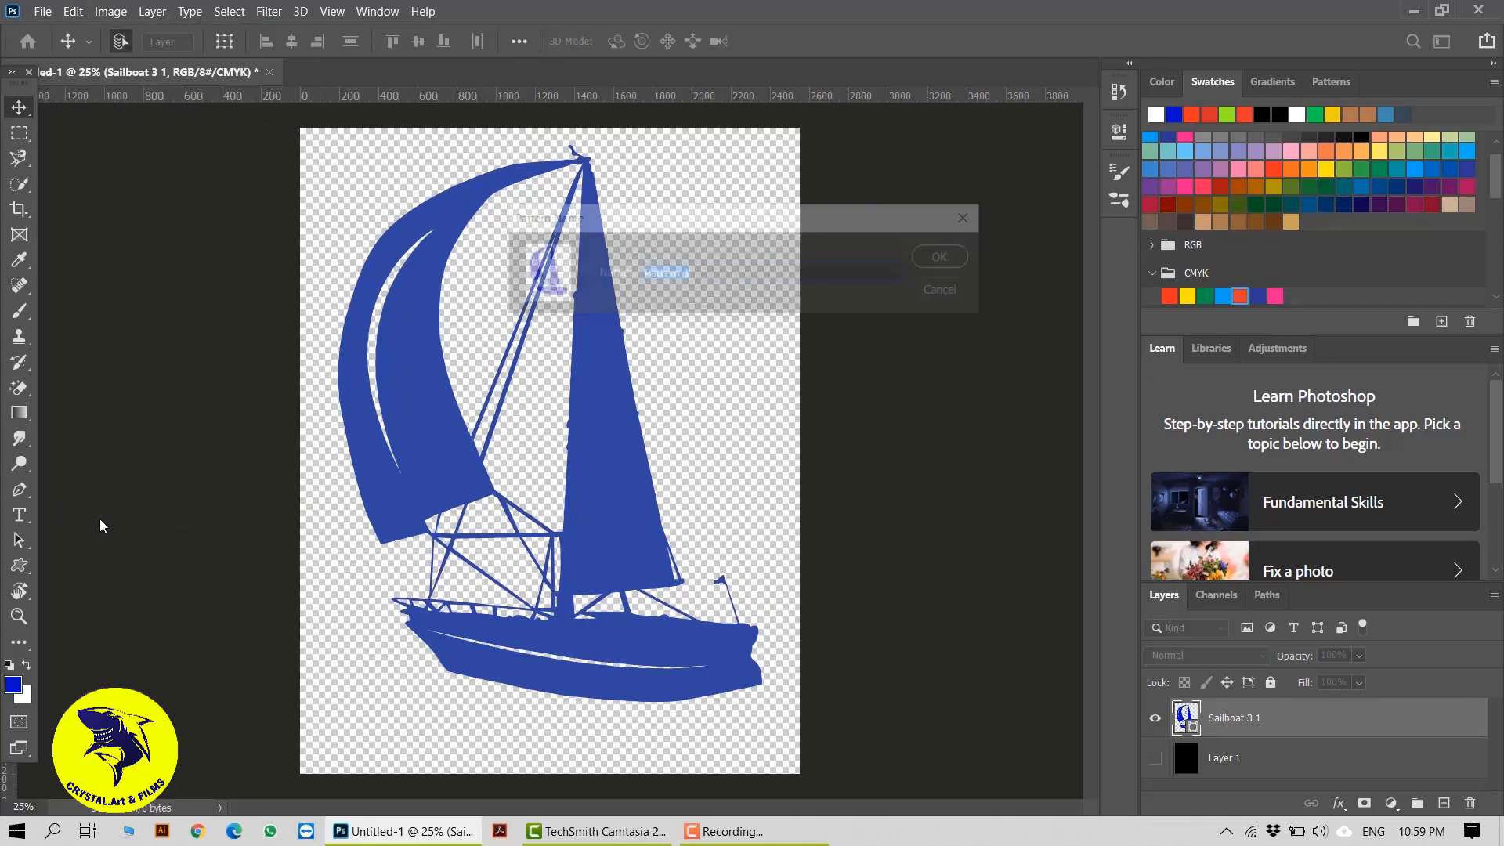
pyautogui.click(944, 257)
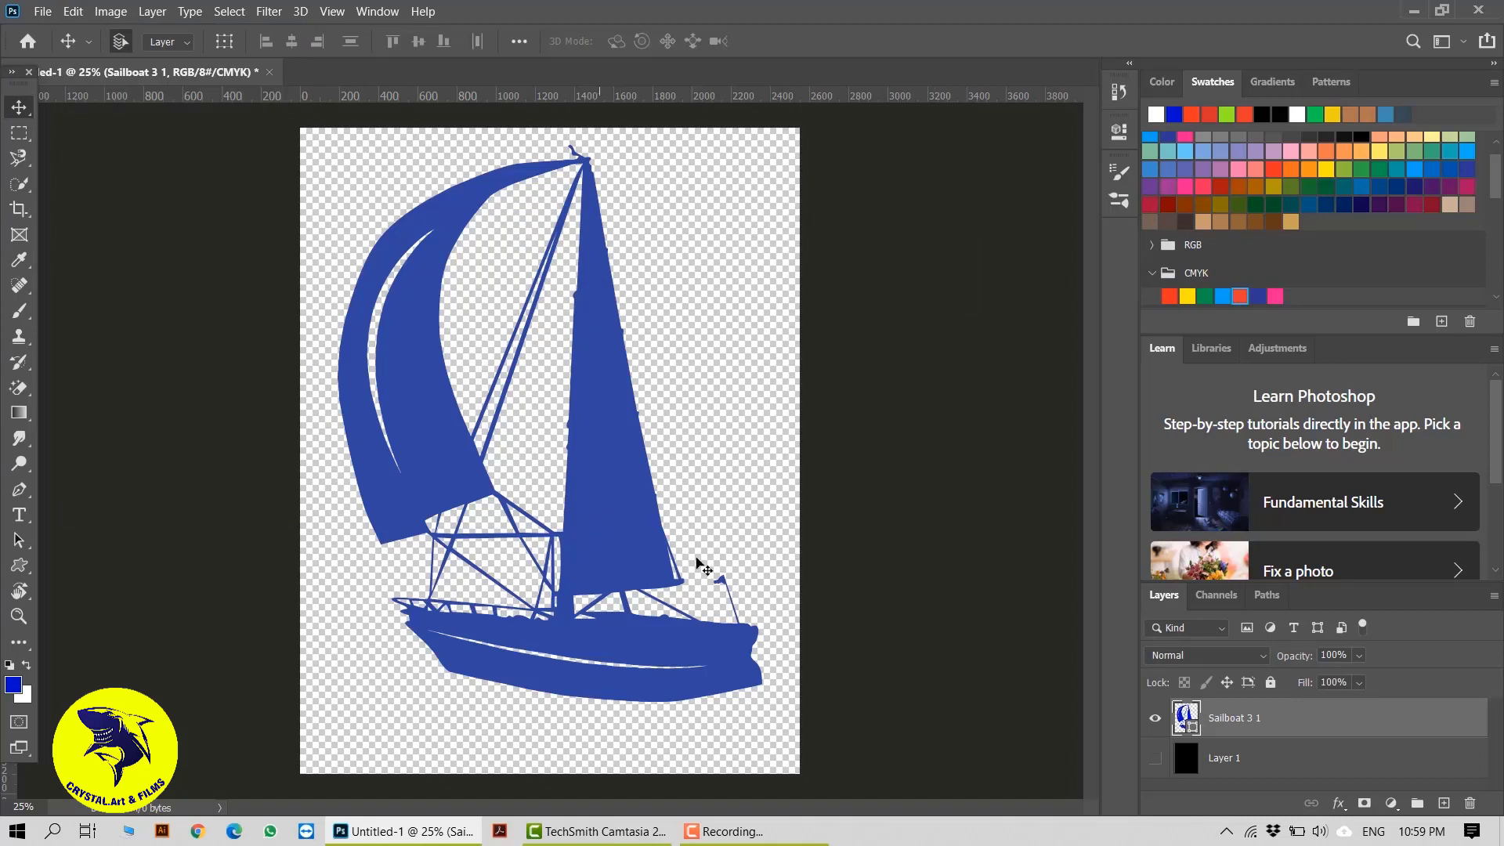
# Step: Add a new layer, hide the sailboat layer, and draw a blue rectangle about 2337 by 3045 px across the canvas
pyautogui.click(1443, 803)
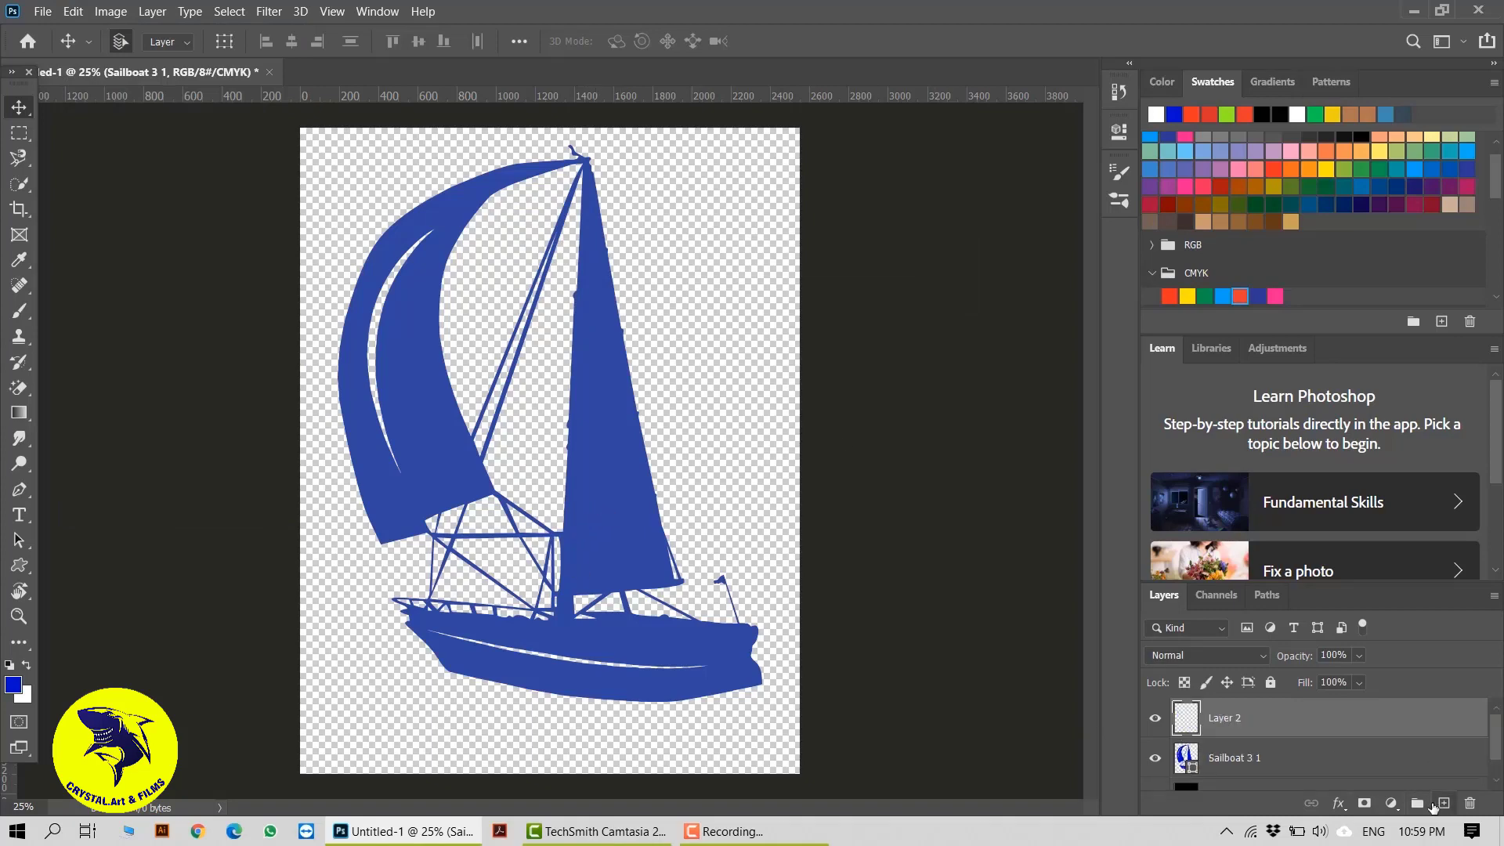
pyautogui.click(1156, 758)
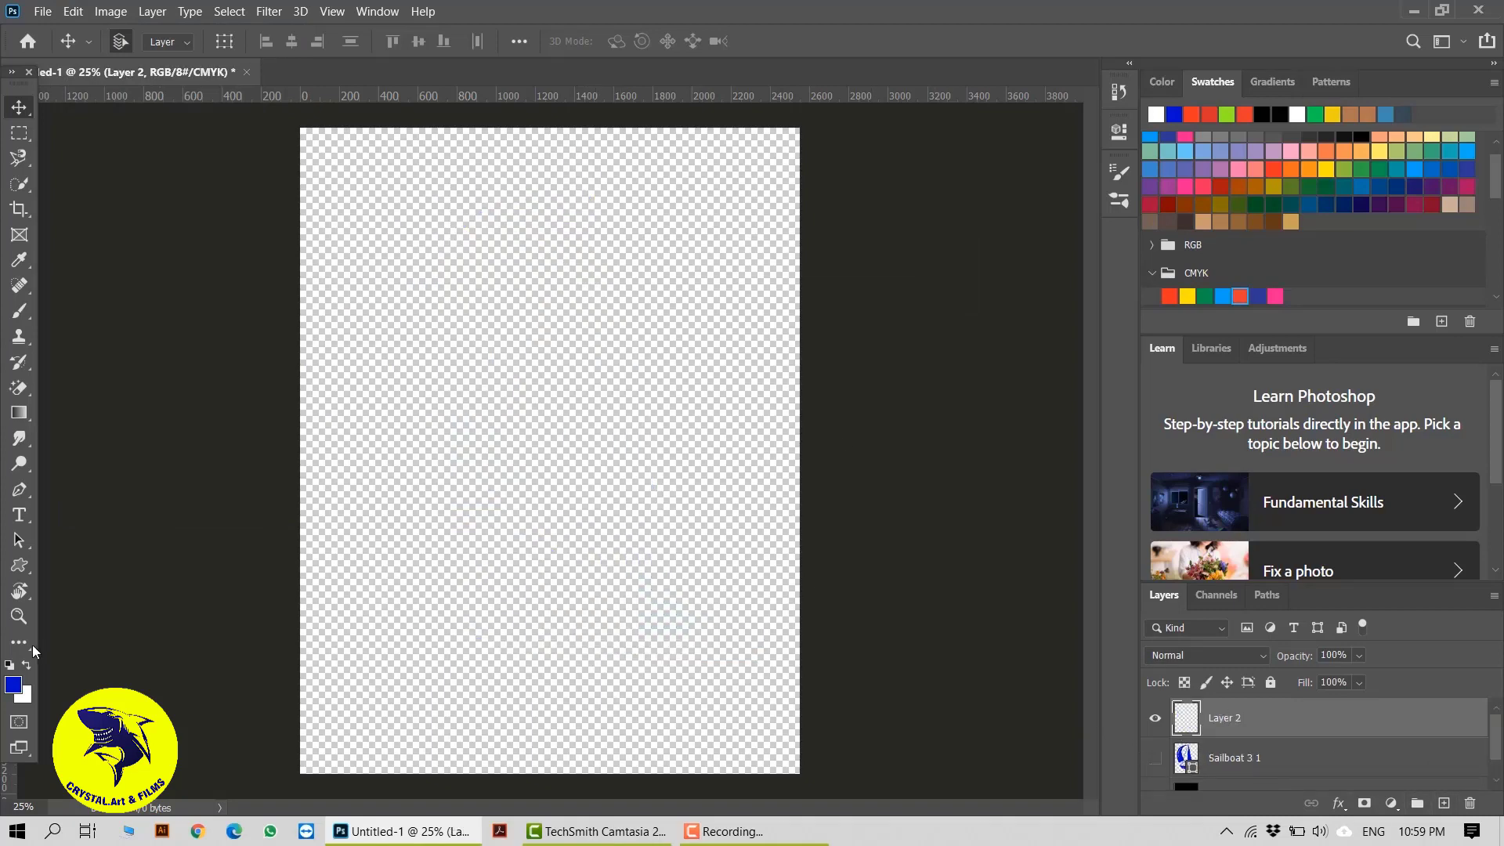
pyautogui.moveTo(19, 565); pyautogui.dragTo(117, 564)
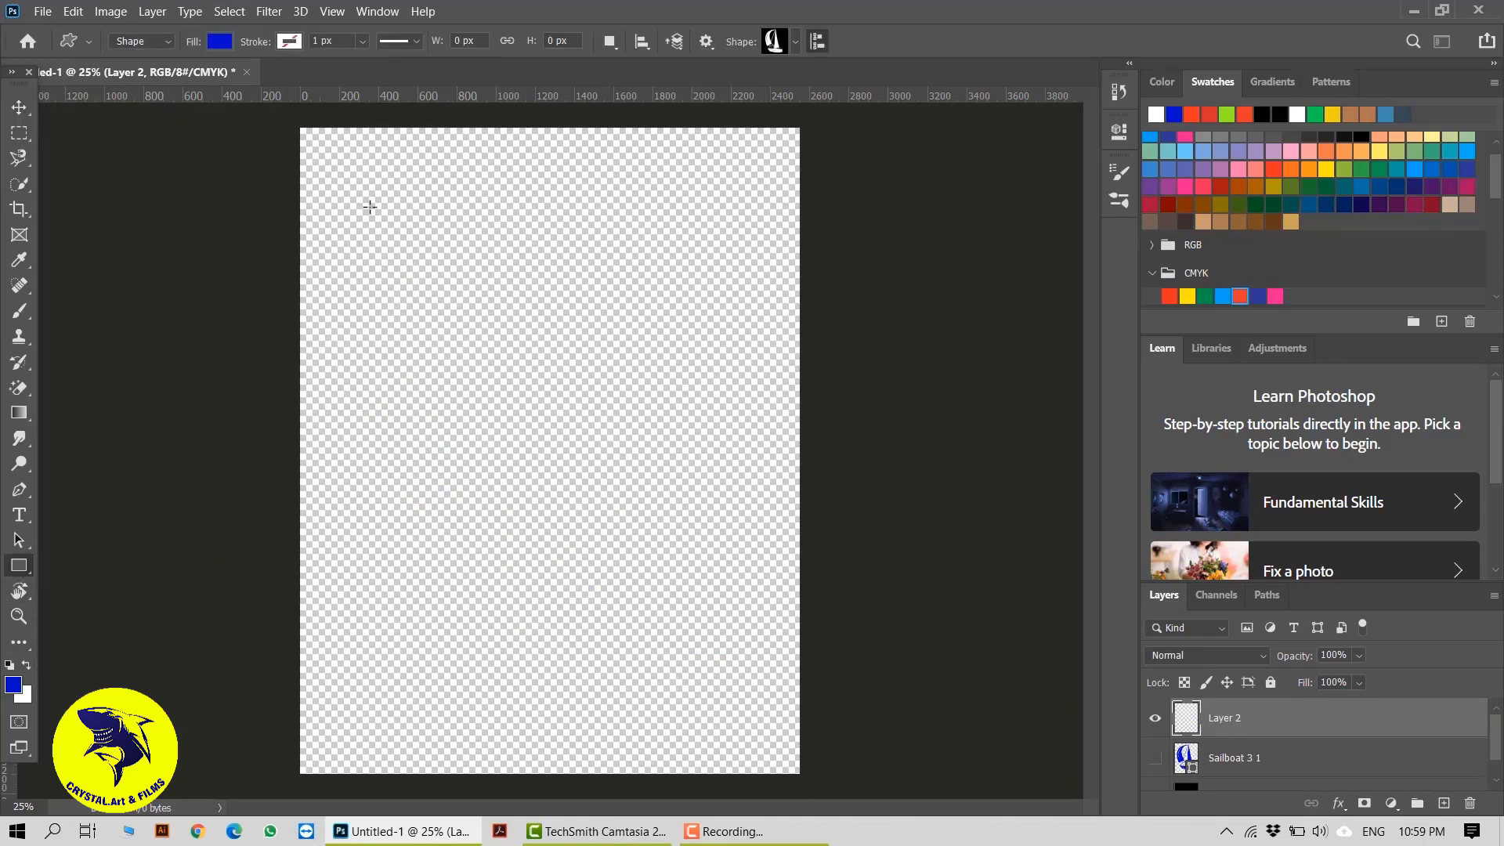
pyautogui.moveTo(313, 157); pyautogui.dragTo(765, 753)
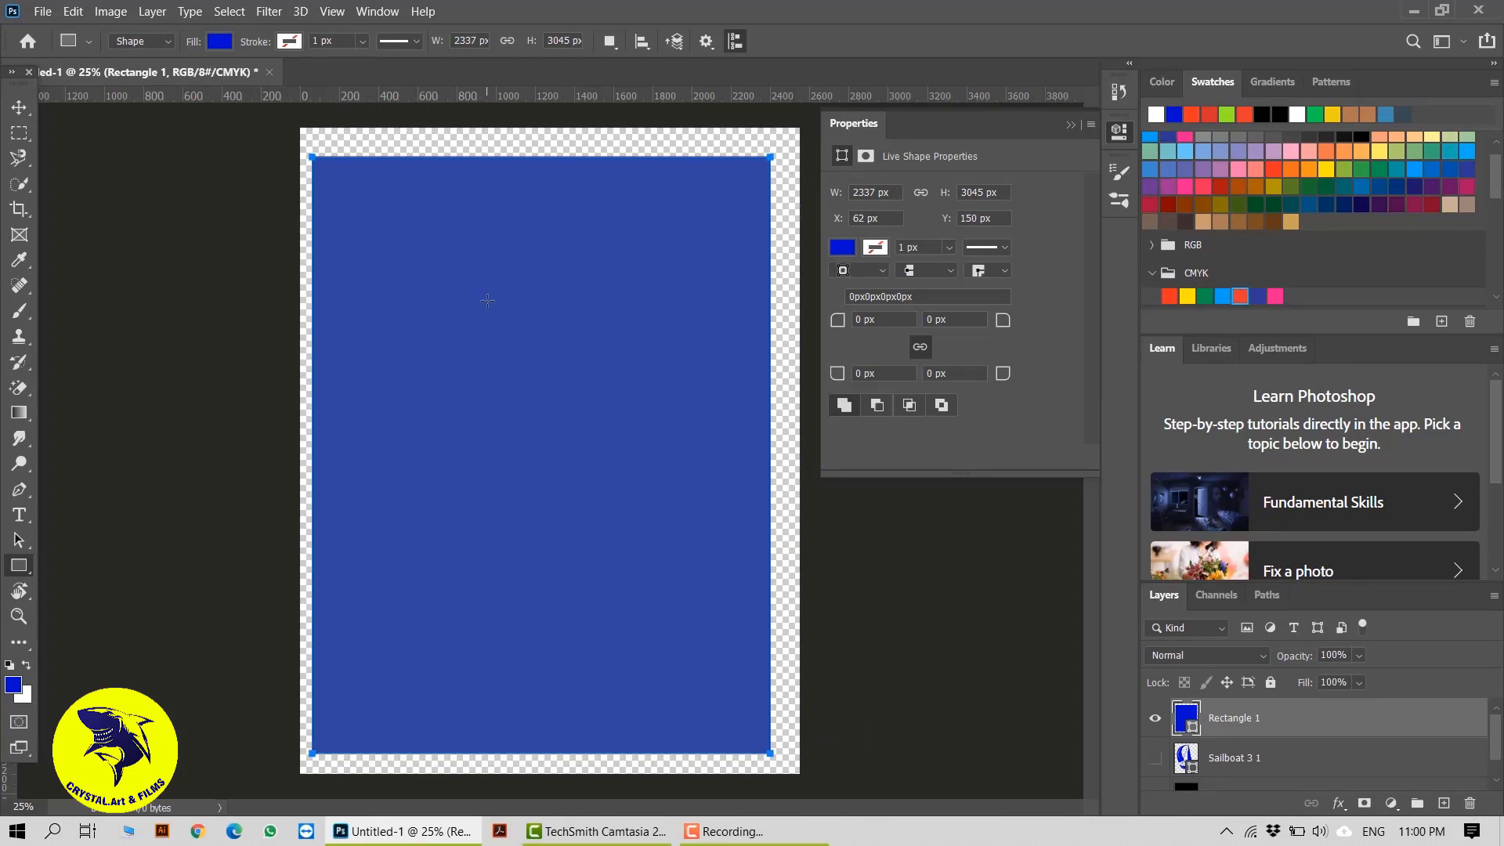
# Step: Fill the rectangle with the custom sailboat pattern at 1% scale and switch to the Move tool
pyautogui.click(219, 43)
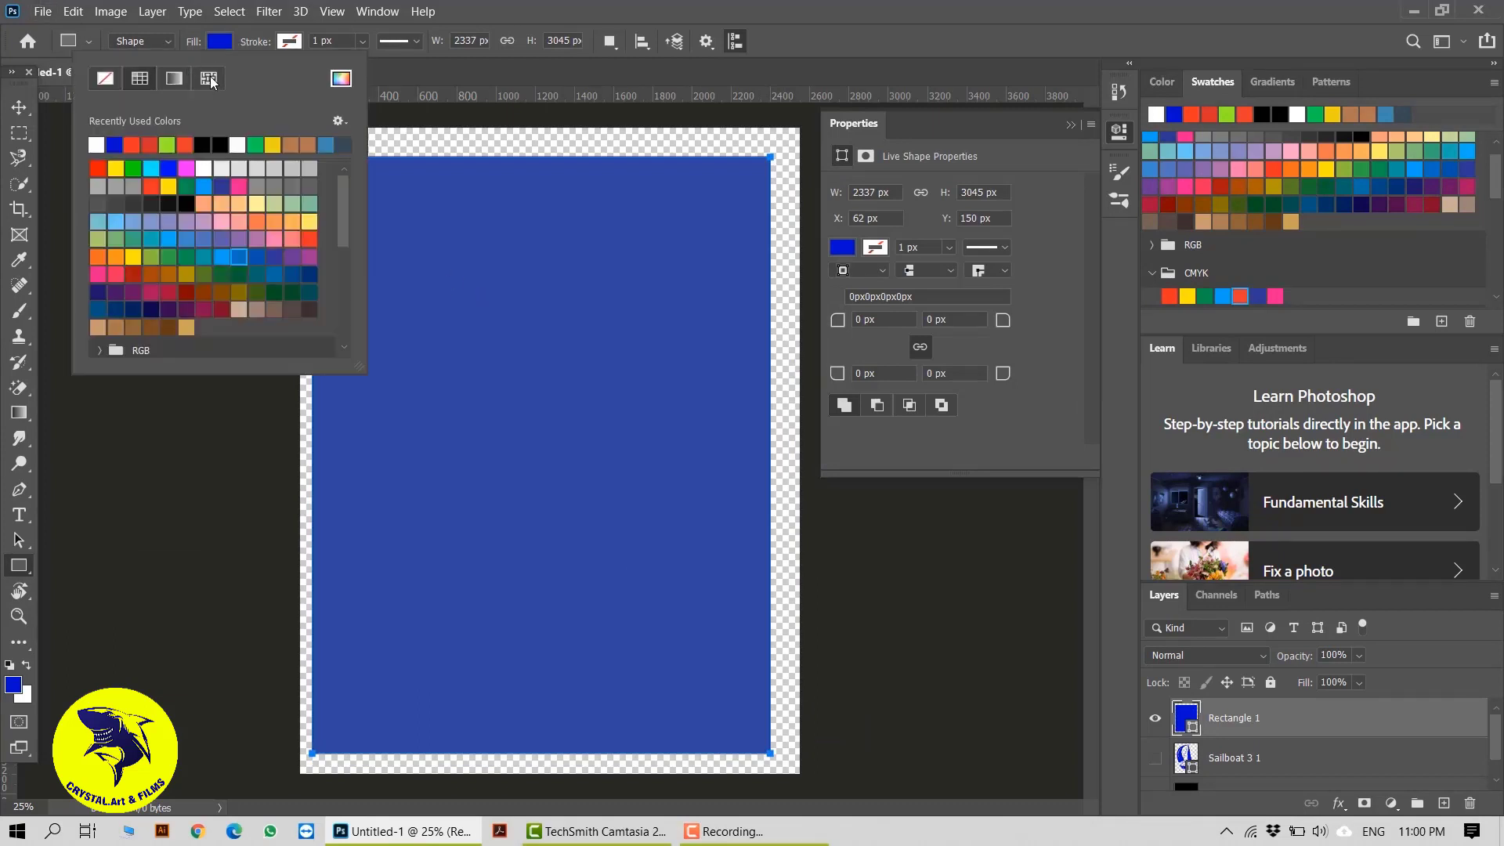
pyautogui.click(209, 78)
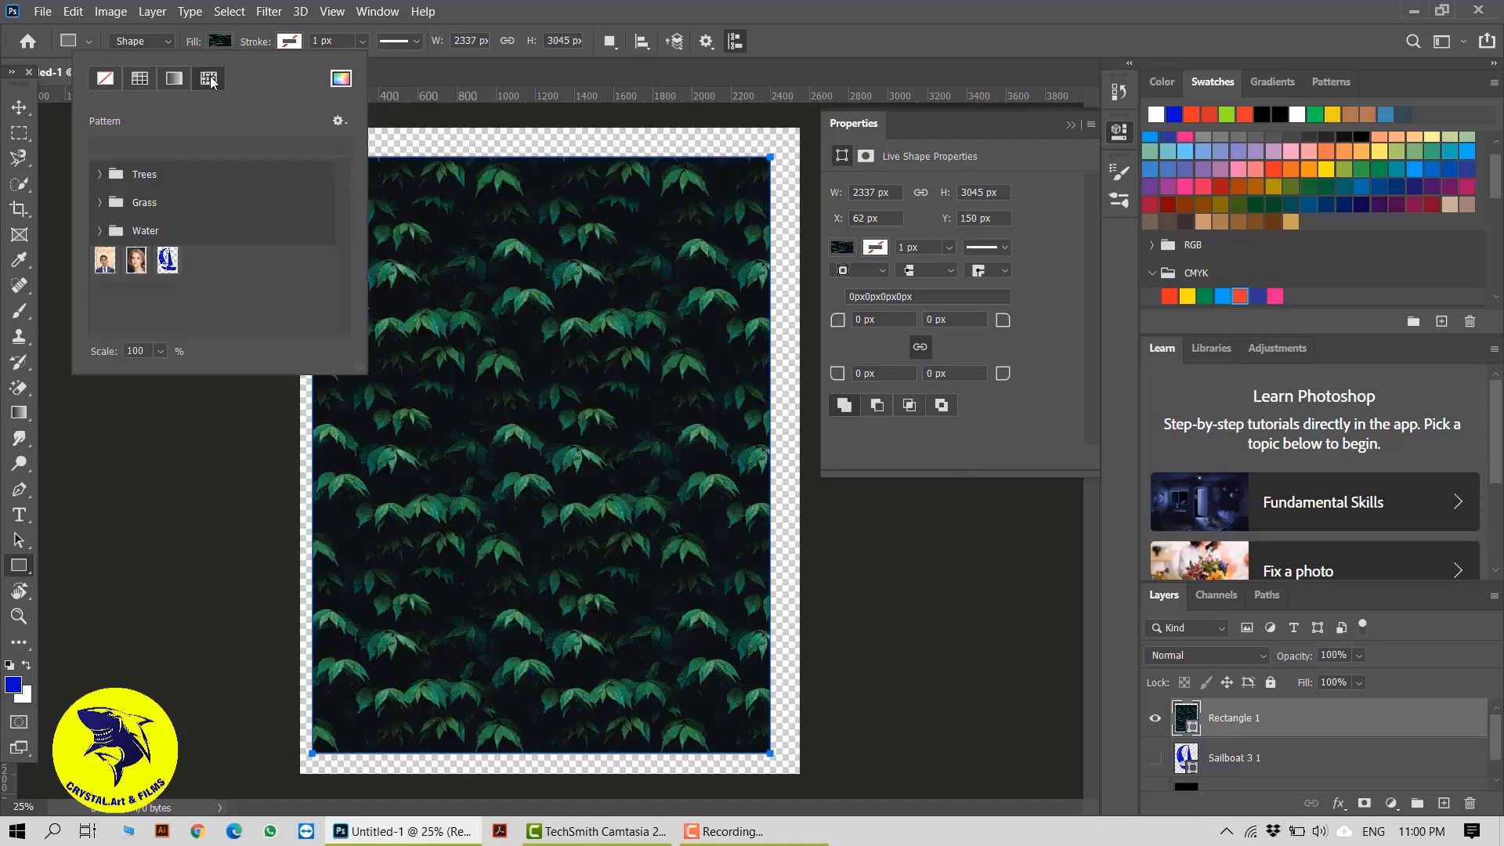
pyautogui.click(167, 260)
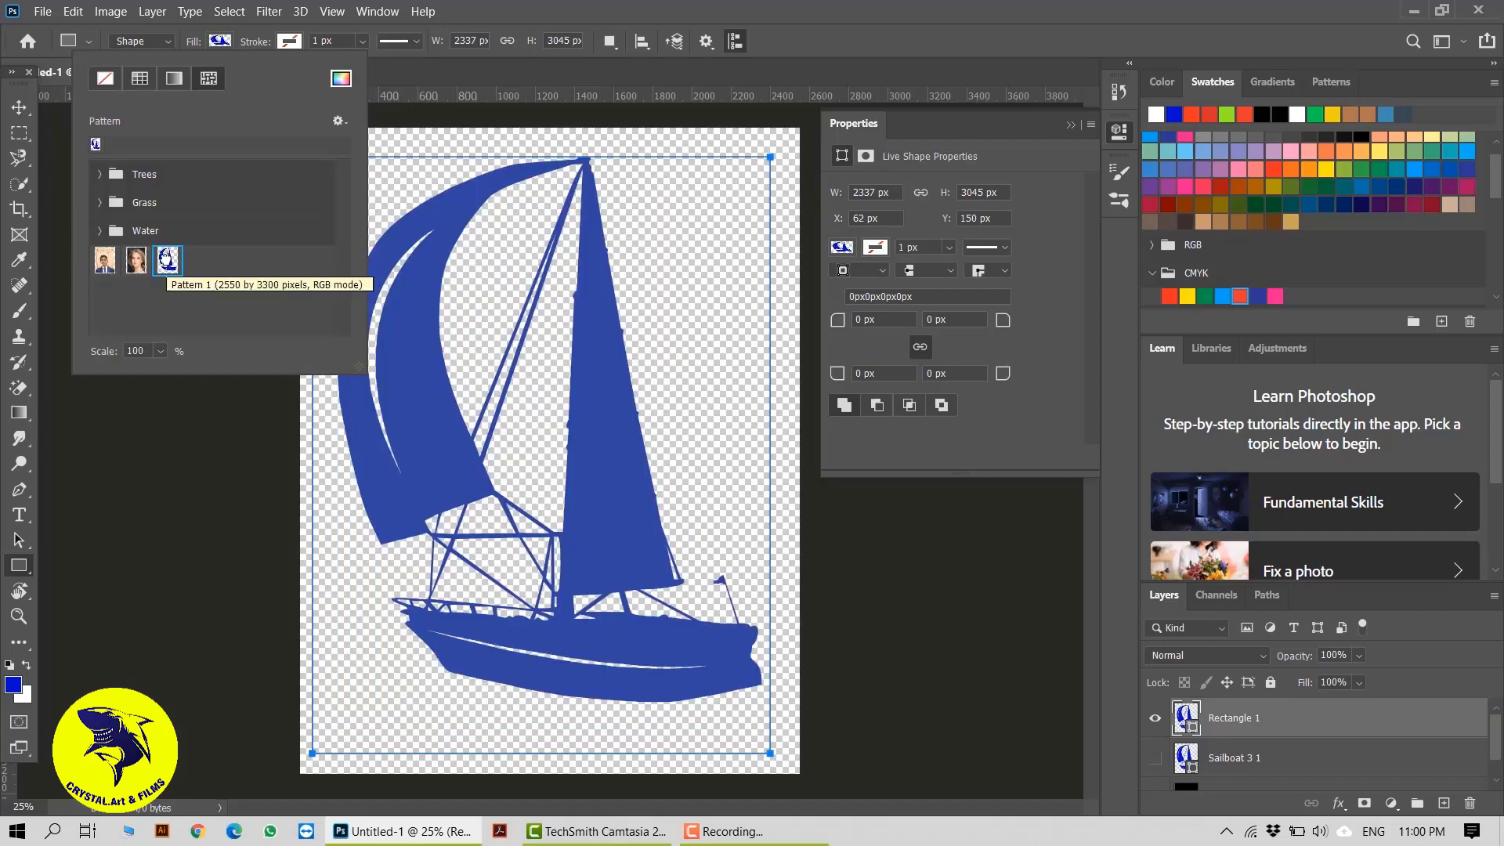
pyautogui.click(161, 350)
pyautogui.moveTo(163, 370); pyautogui.dragTo(157, 373)
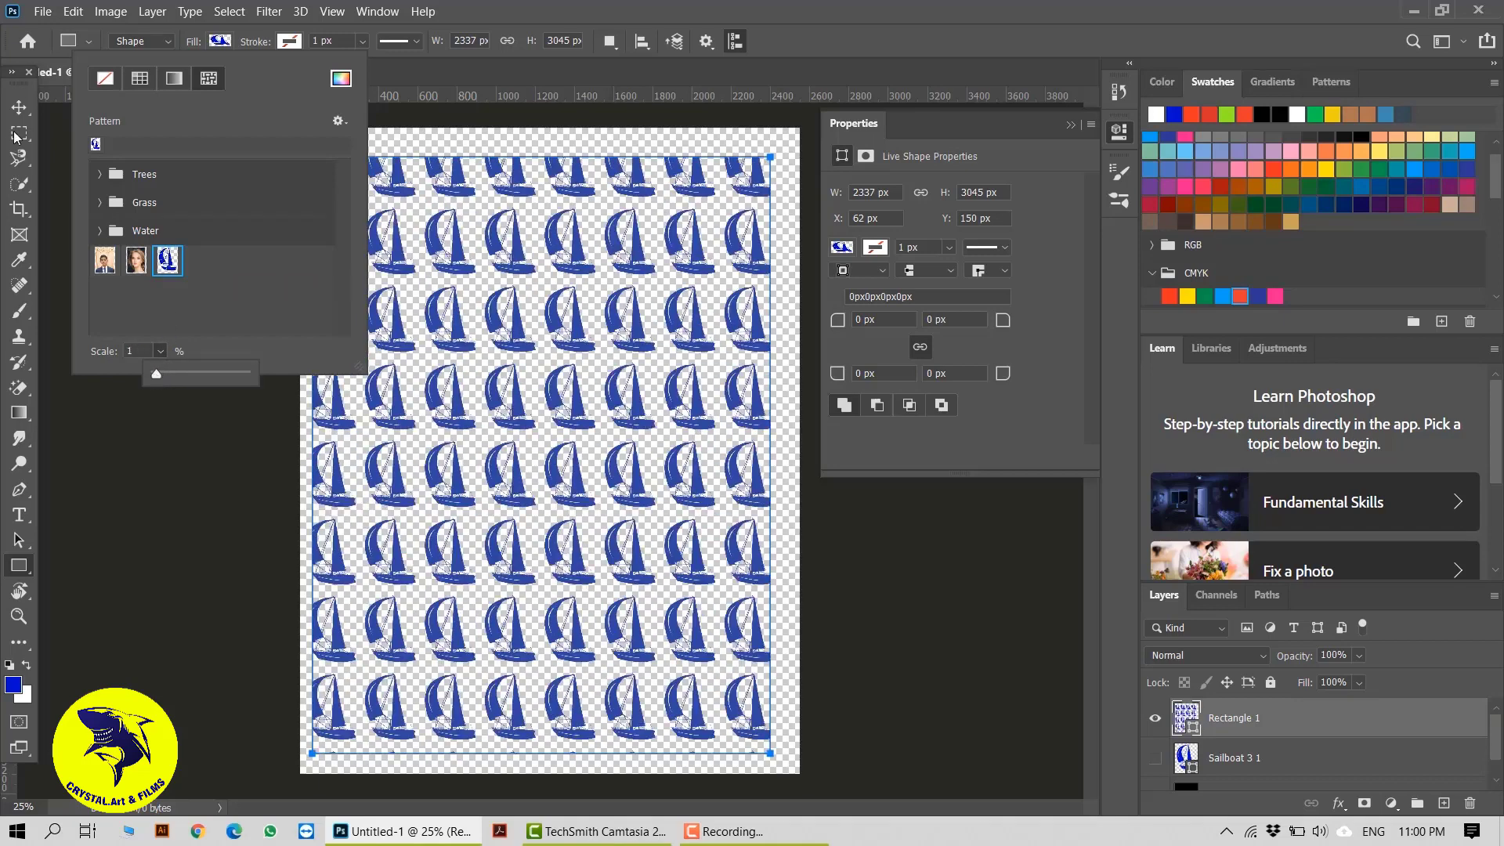
pyautogui.click(19, 106)
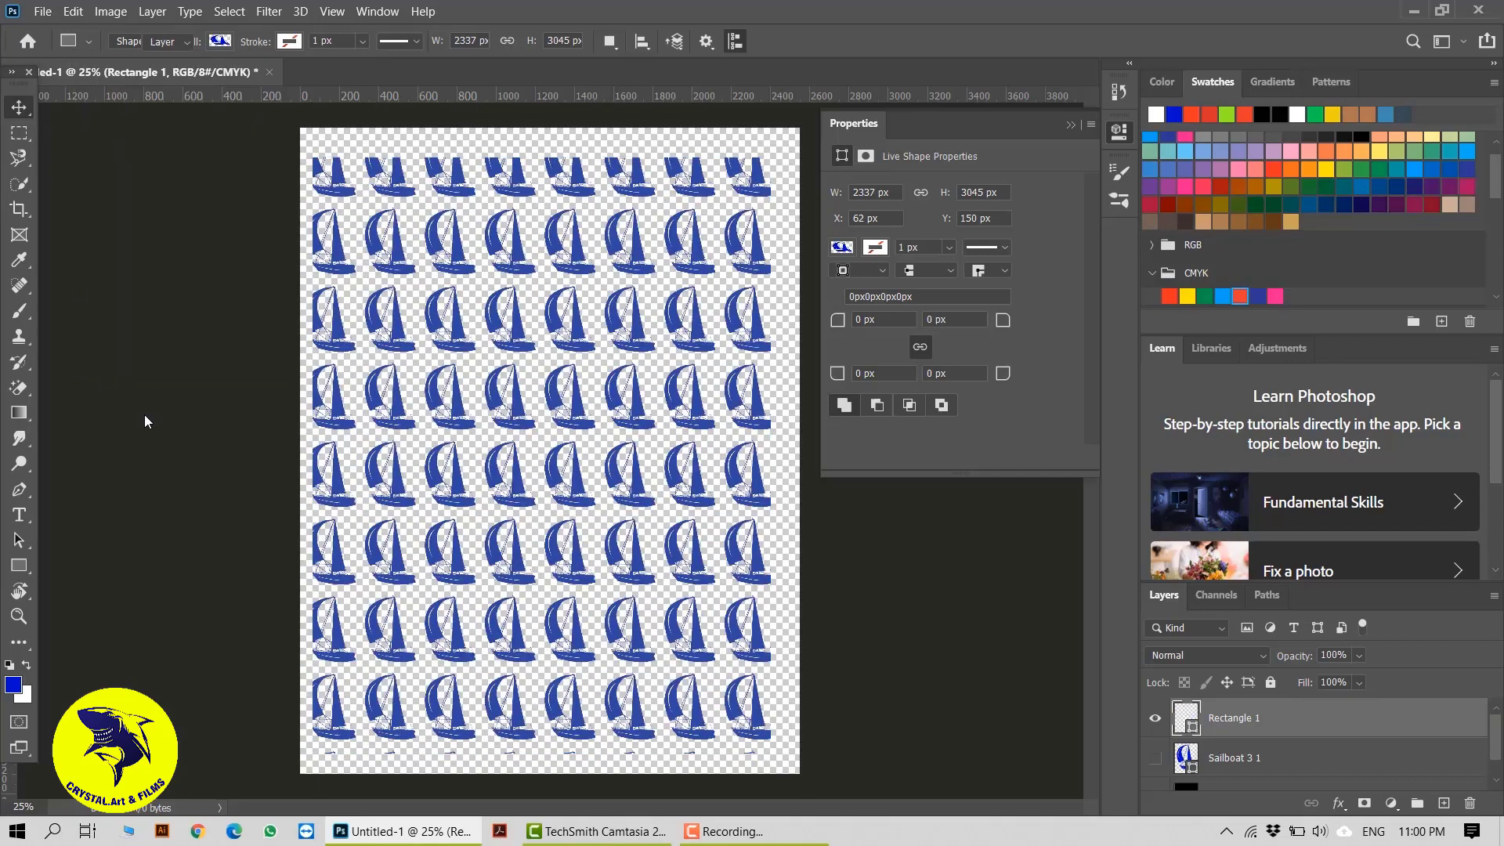
pyautogui.click(579, 490)
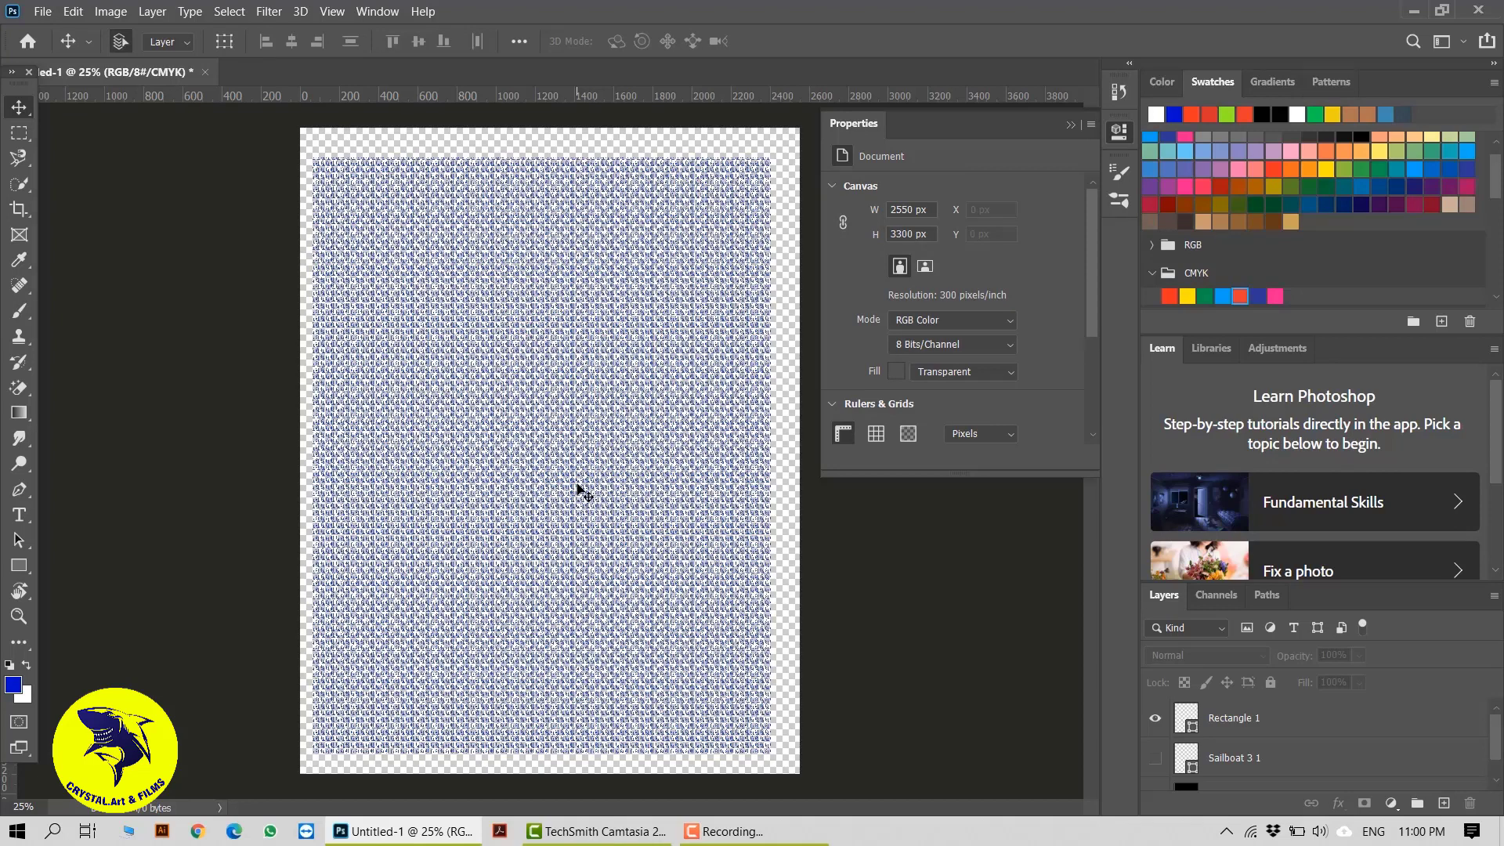
pyautogui.click(728, 831)
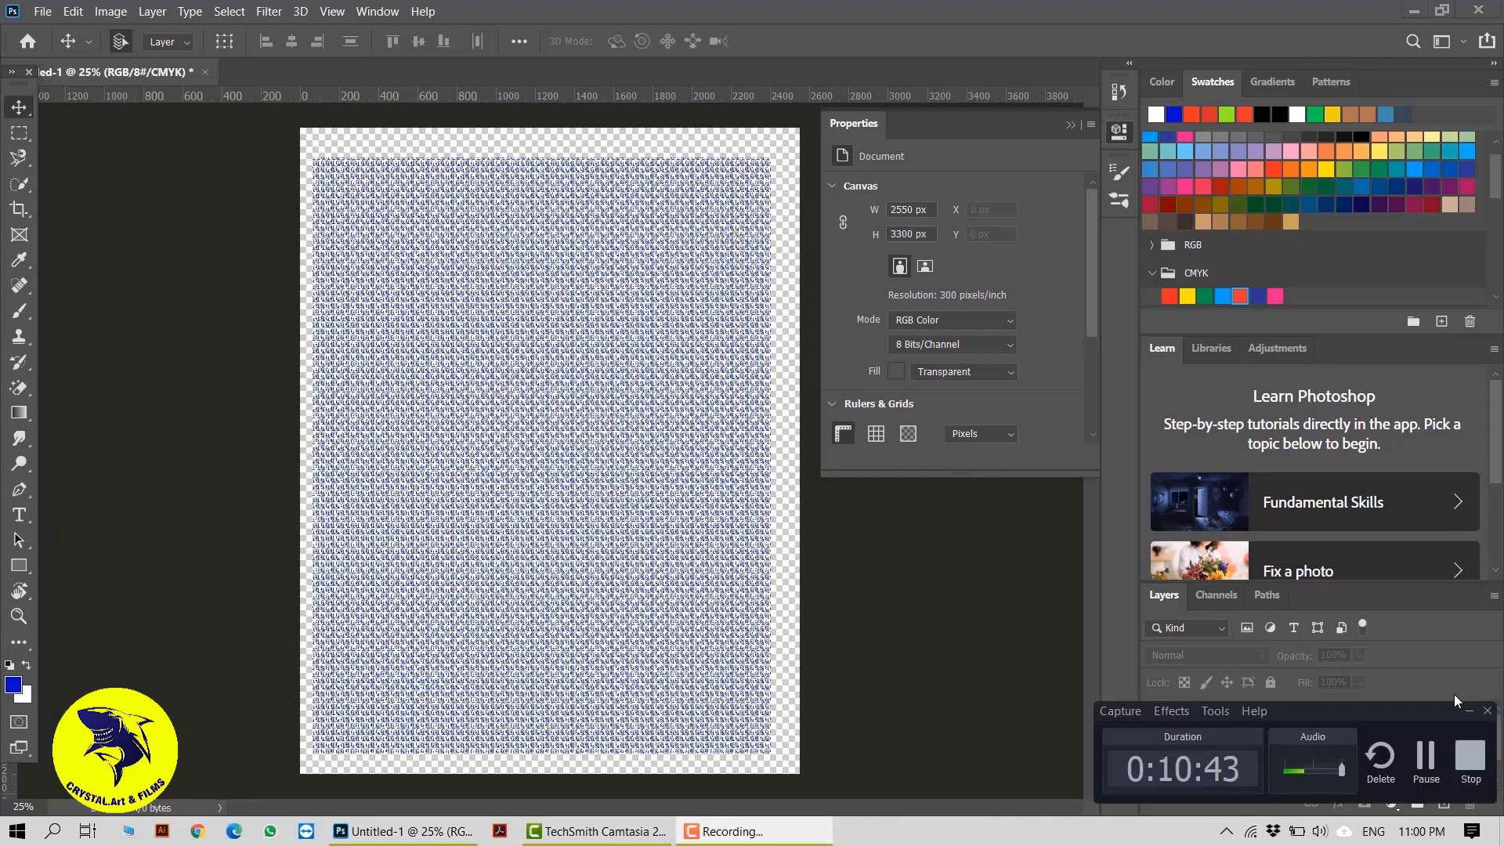
pyautogui.click(1468, 710)
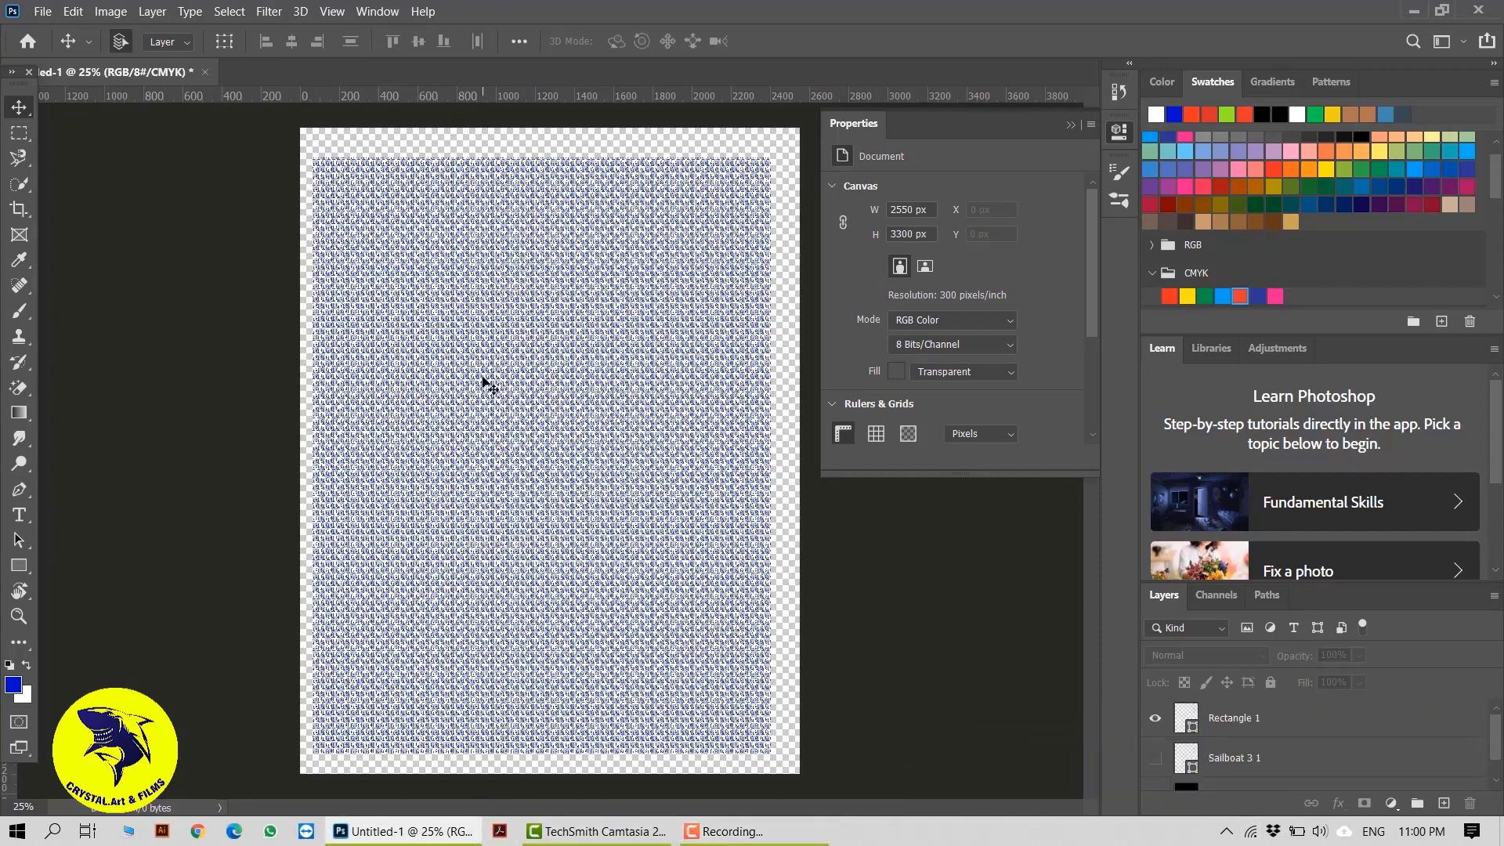
# Step: Remove the pattern-filled rectangle layer and the sailboat layer, and make the black Layer 1 visible
pyautogui.click(539, 315)
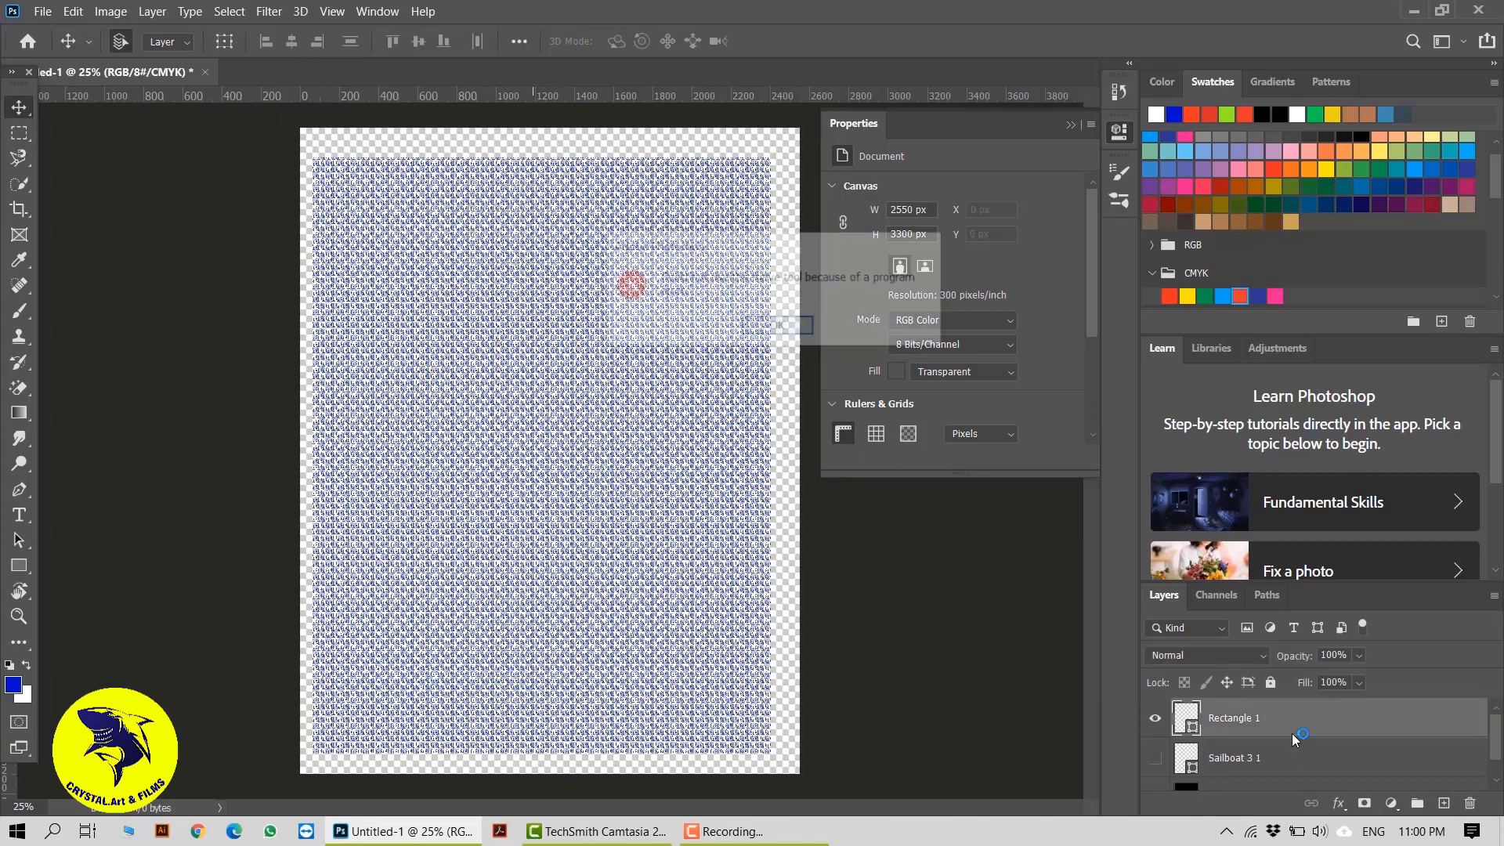
pyautogui.click(779, 327)
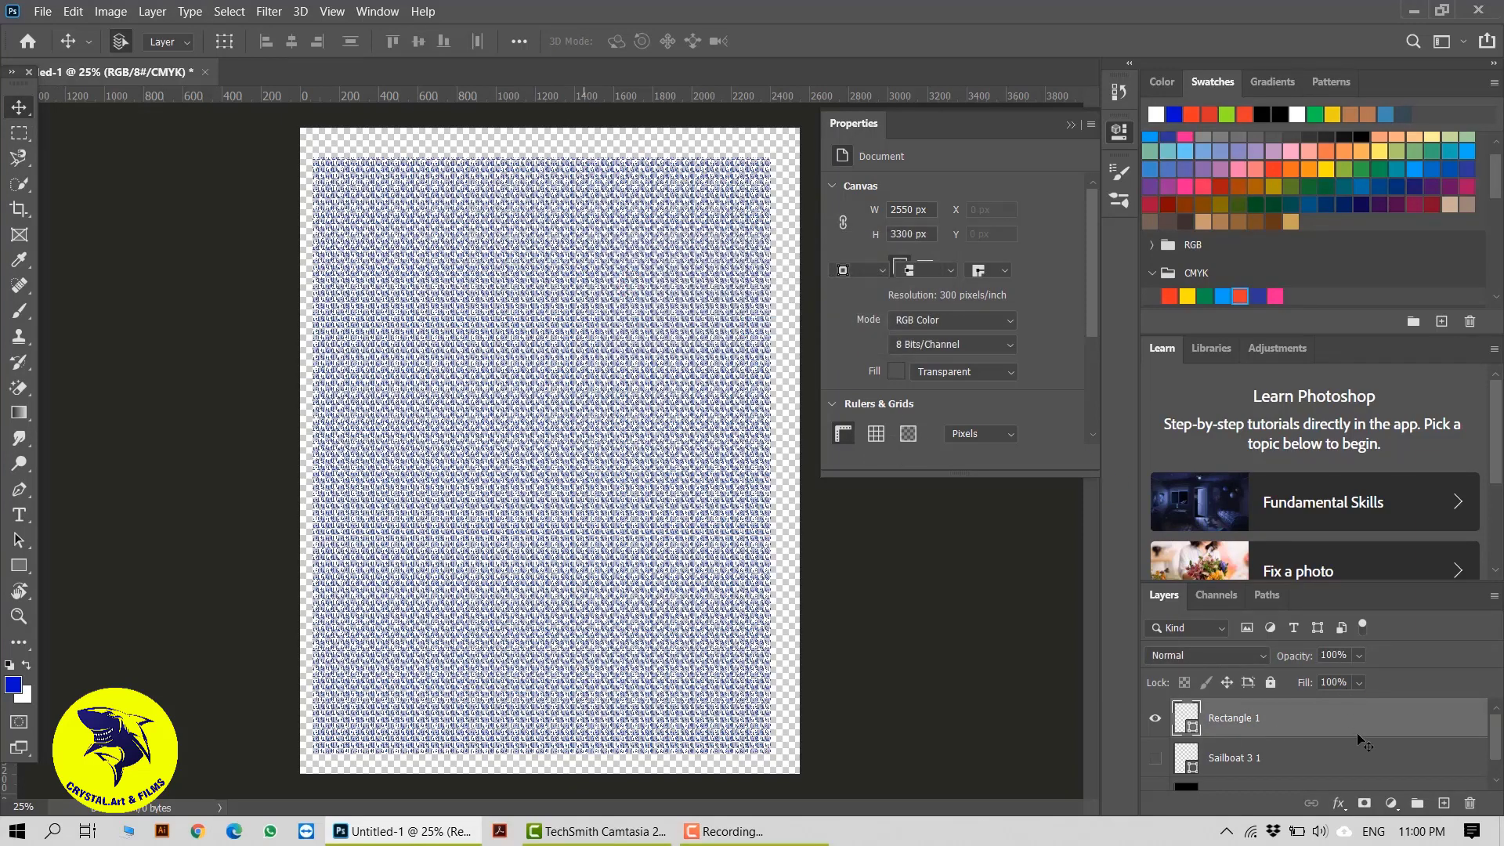
pyautogui.hotkey('ctrl', 'z')
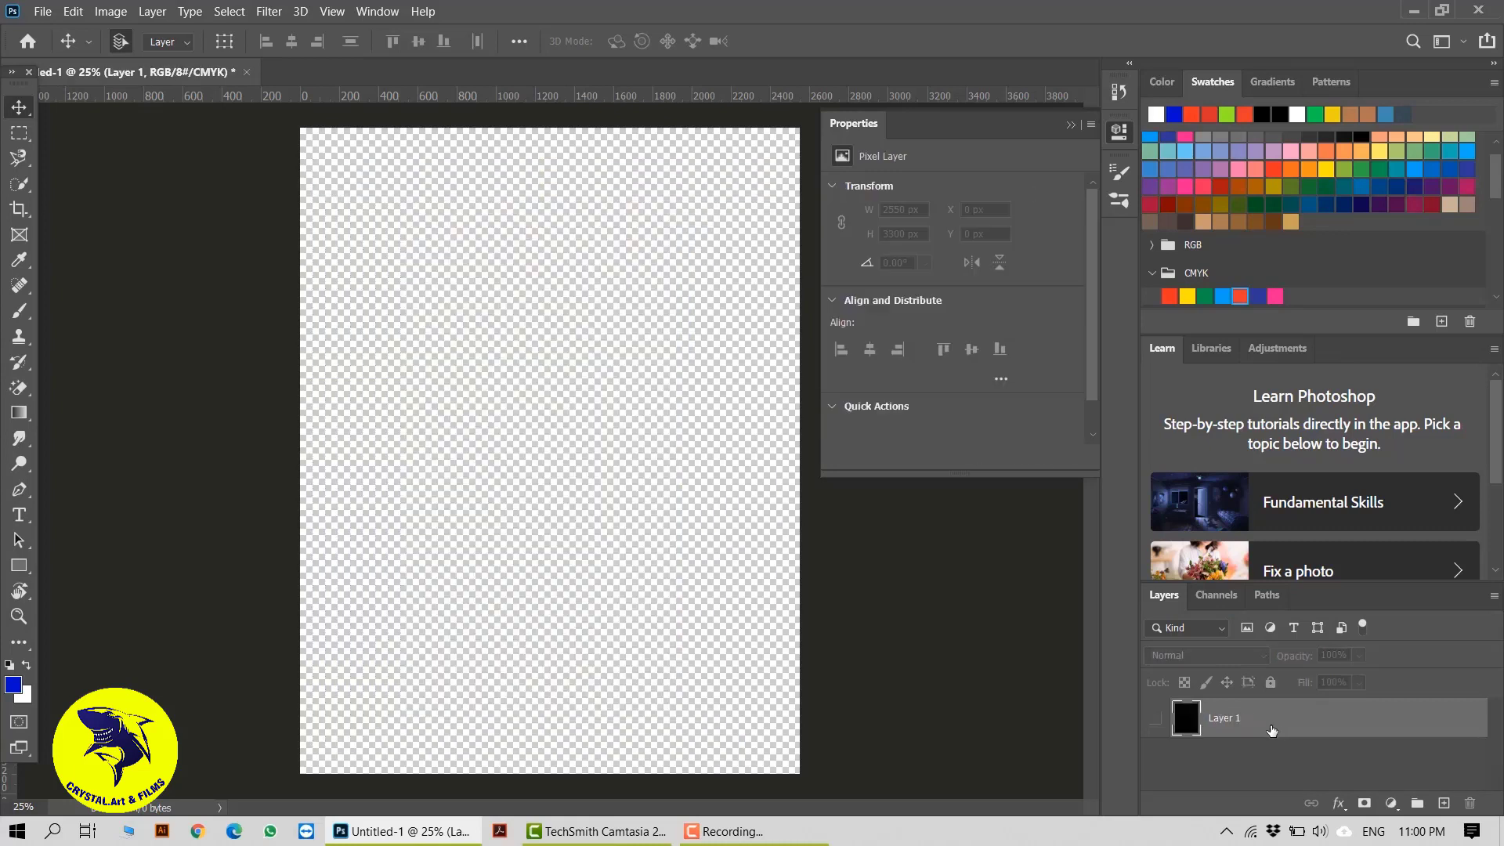
pyautogui.click(1155, 720)
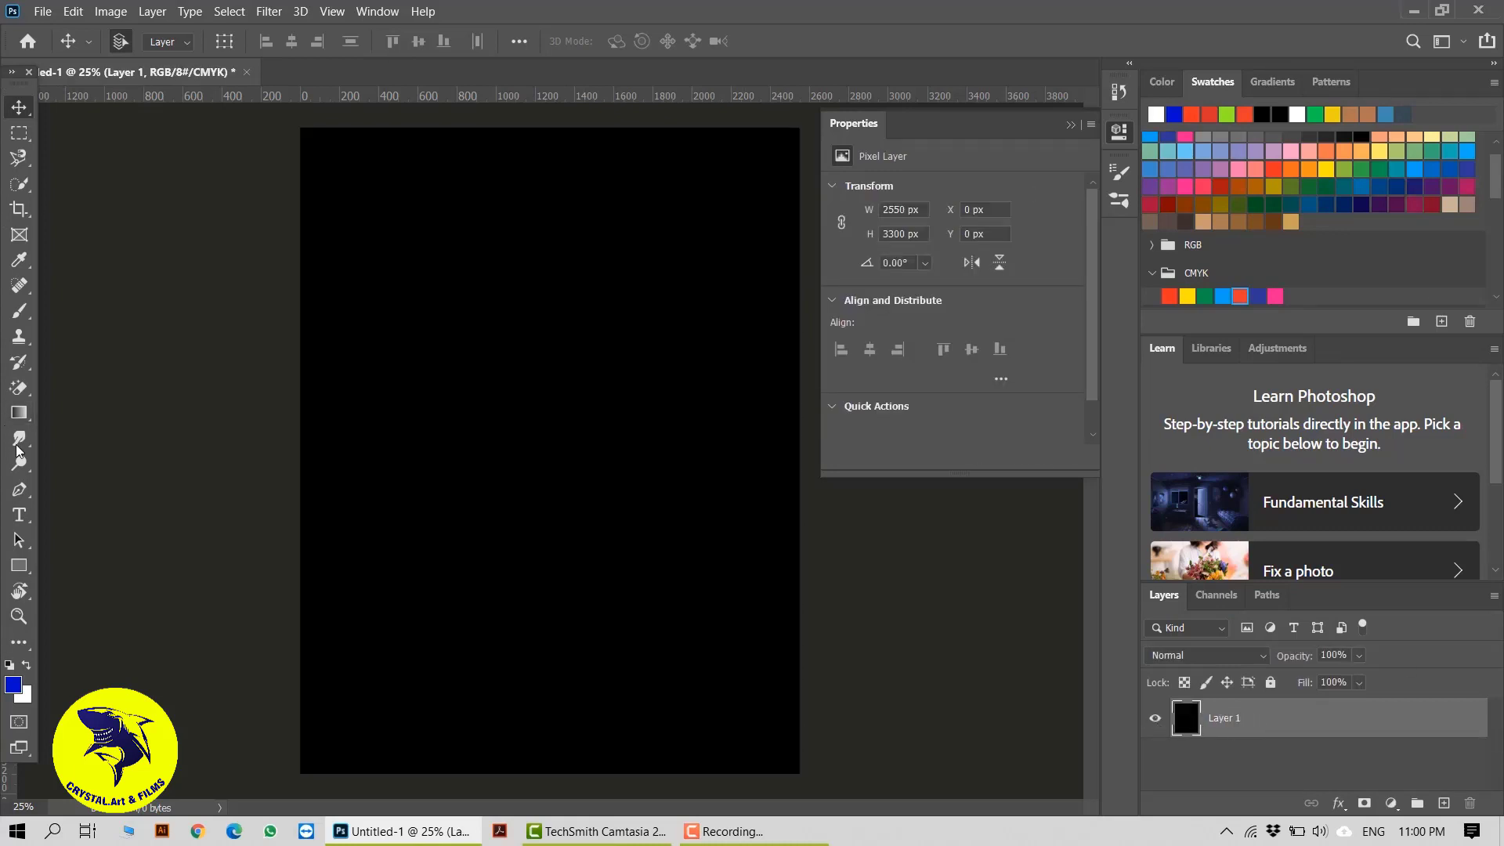
# Step: Activate the Mixer Brush with the recent 1500 px leaf tip and reset its current brush load
pyautogui.click(19, 311)
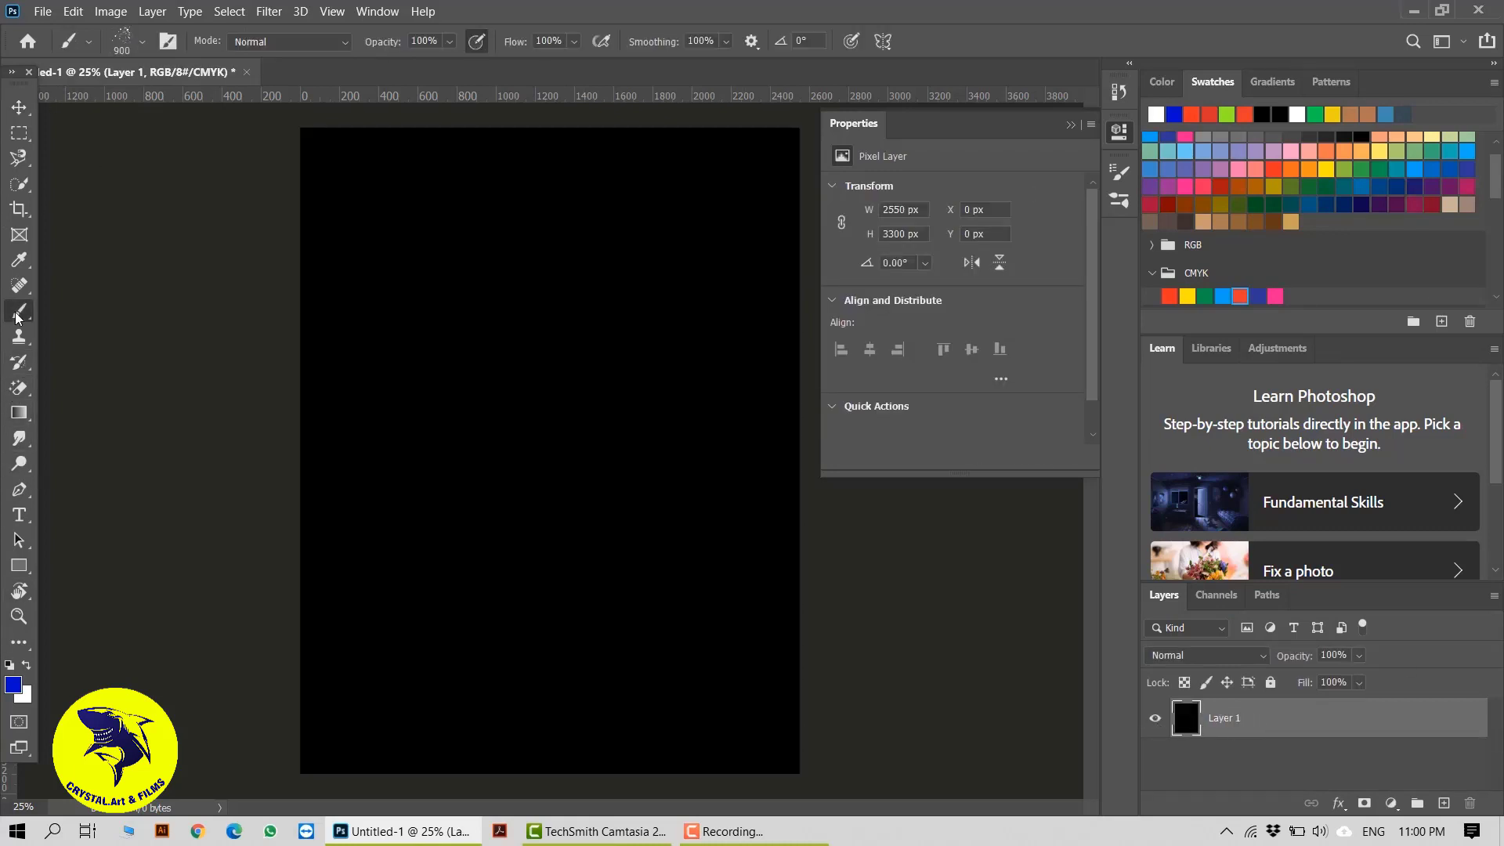
pyautogui.click(142, 43)
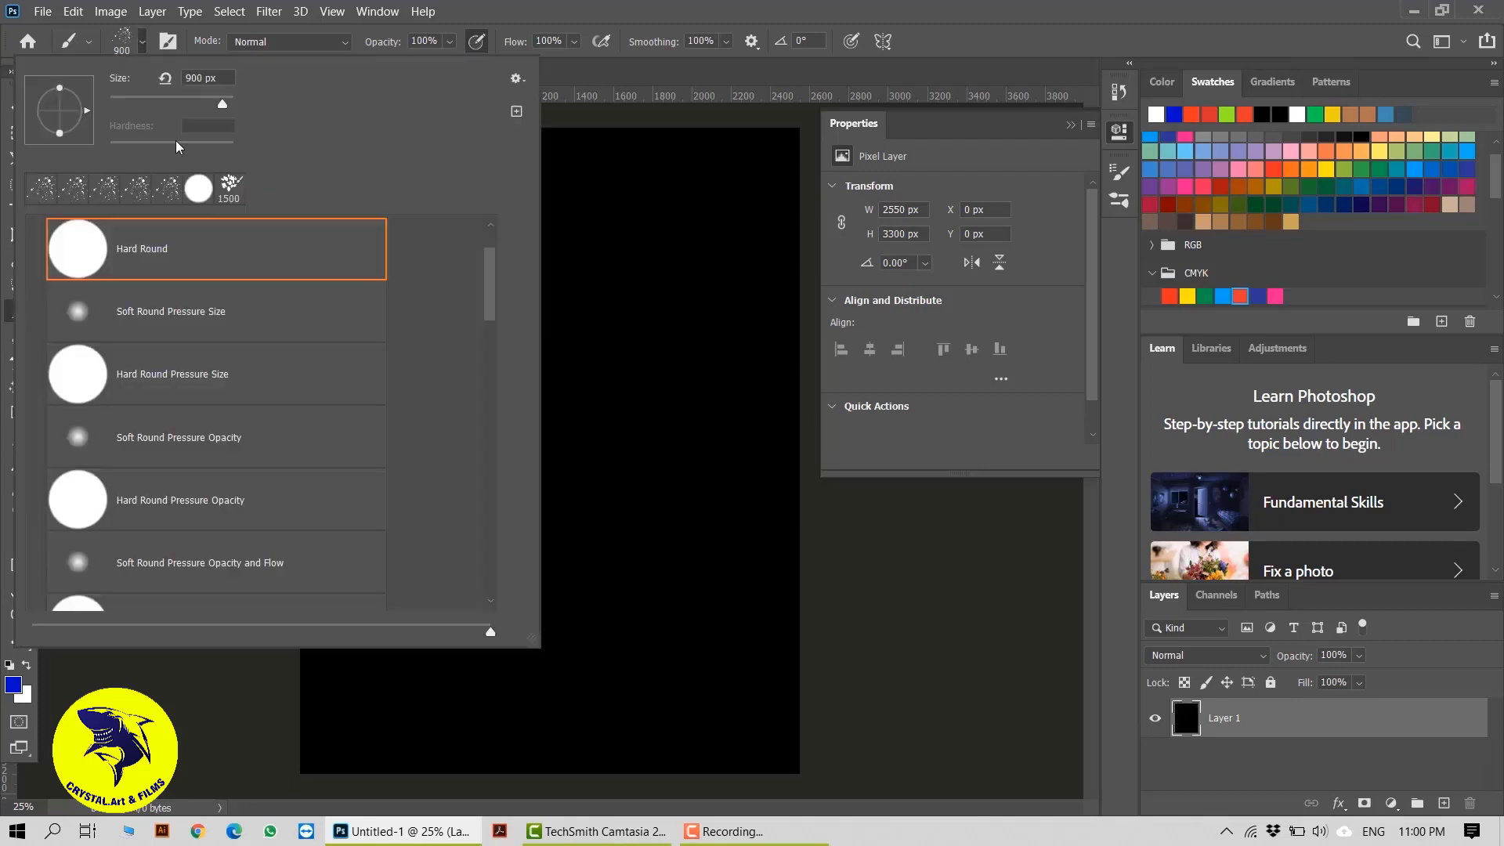
pyautogui.click(230, 188)
pyautogui.press('Return')
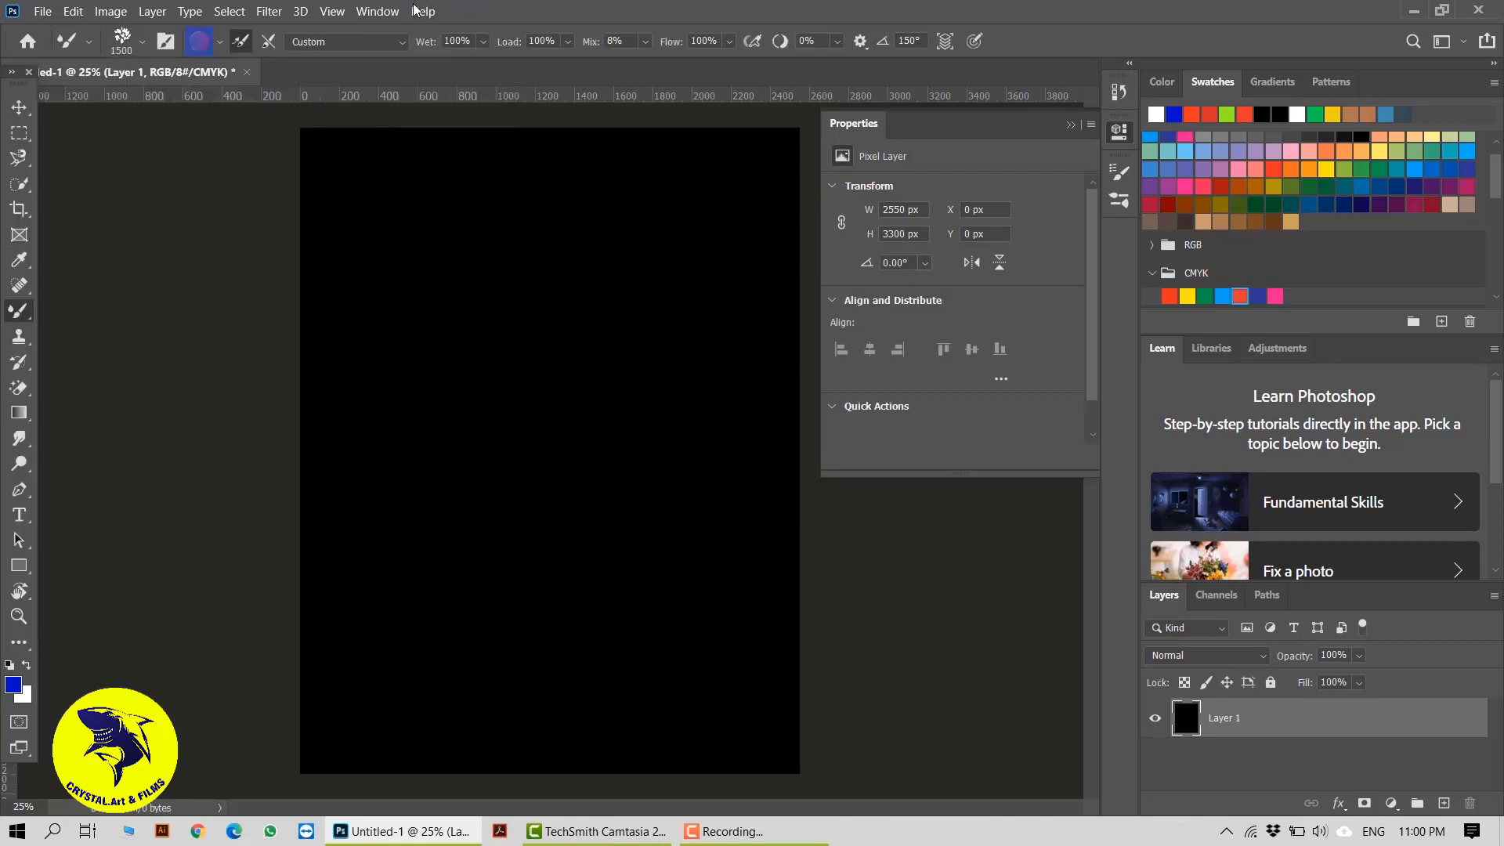
pyautogui.click(223, 45)
pyautogui.click(237, 75)
# Step: Set the foreground color to a pale cream yellow
pyautogui.click(13, 686)
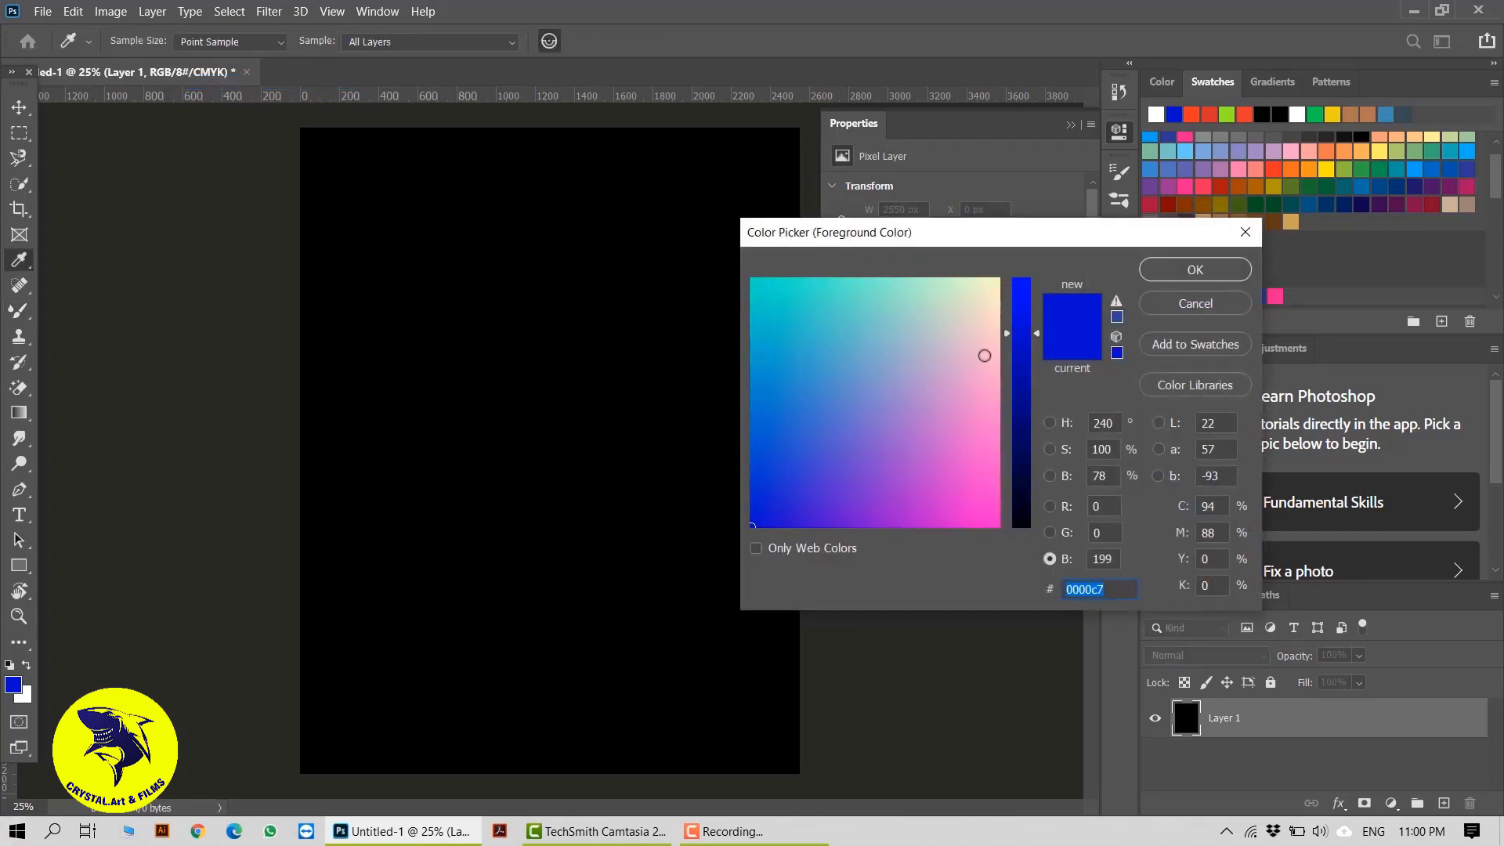
pyautogui.click(1001, 292)
pyautogui.click(998, 285)
pyautogui.moveTo(1034, 382); pyautogui.dragTo(1033, 344)
pyautogui.click(1182, 274)
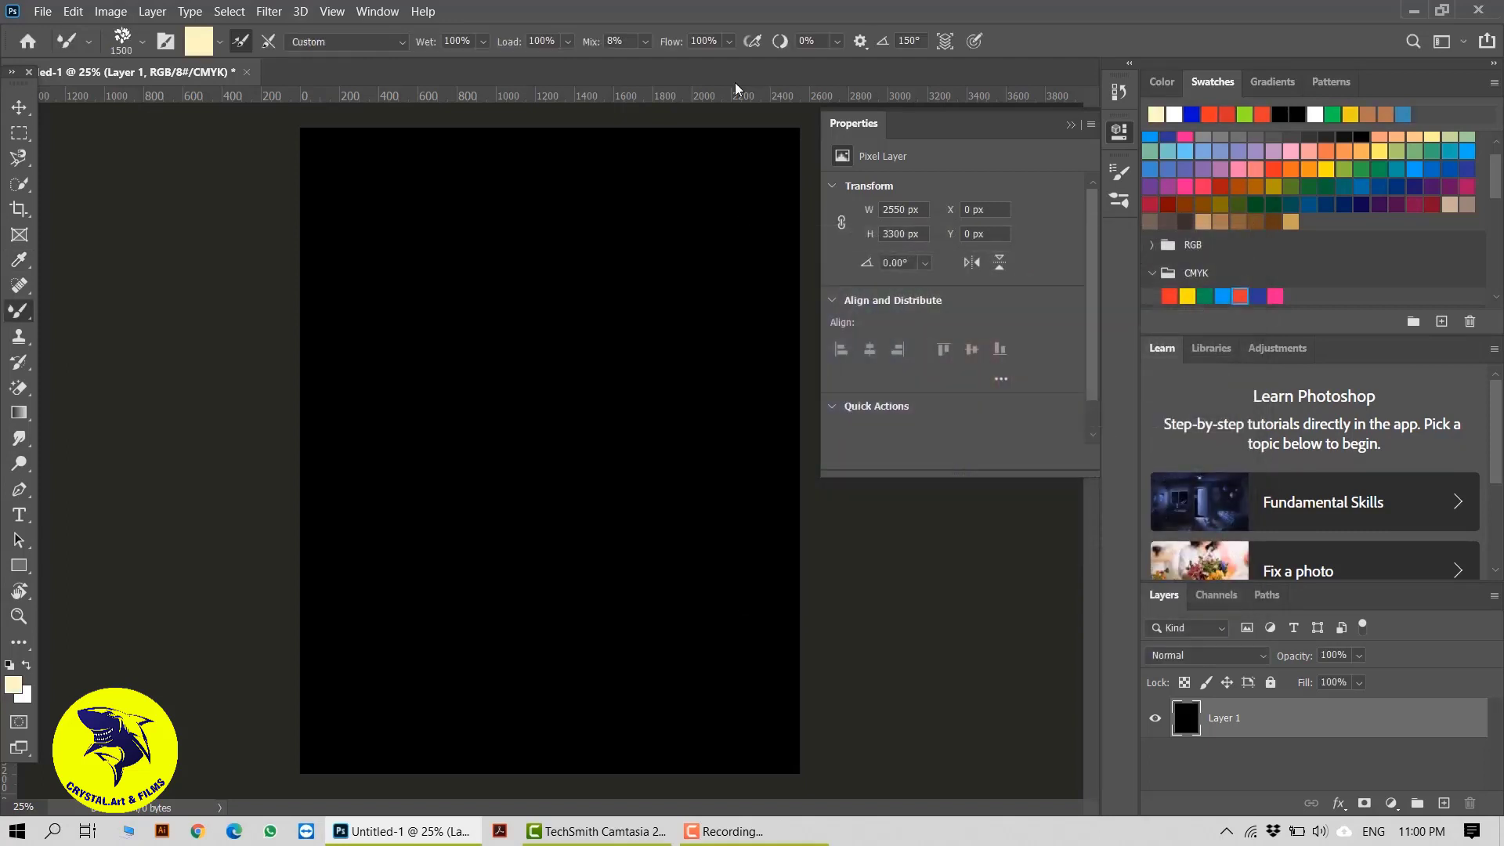
# Step: Try a leaf stamp near the canvas's upper left corner, undo it, and test another with Mix at 100%
pyautogui.click(422, 262)
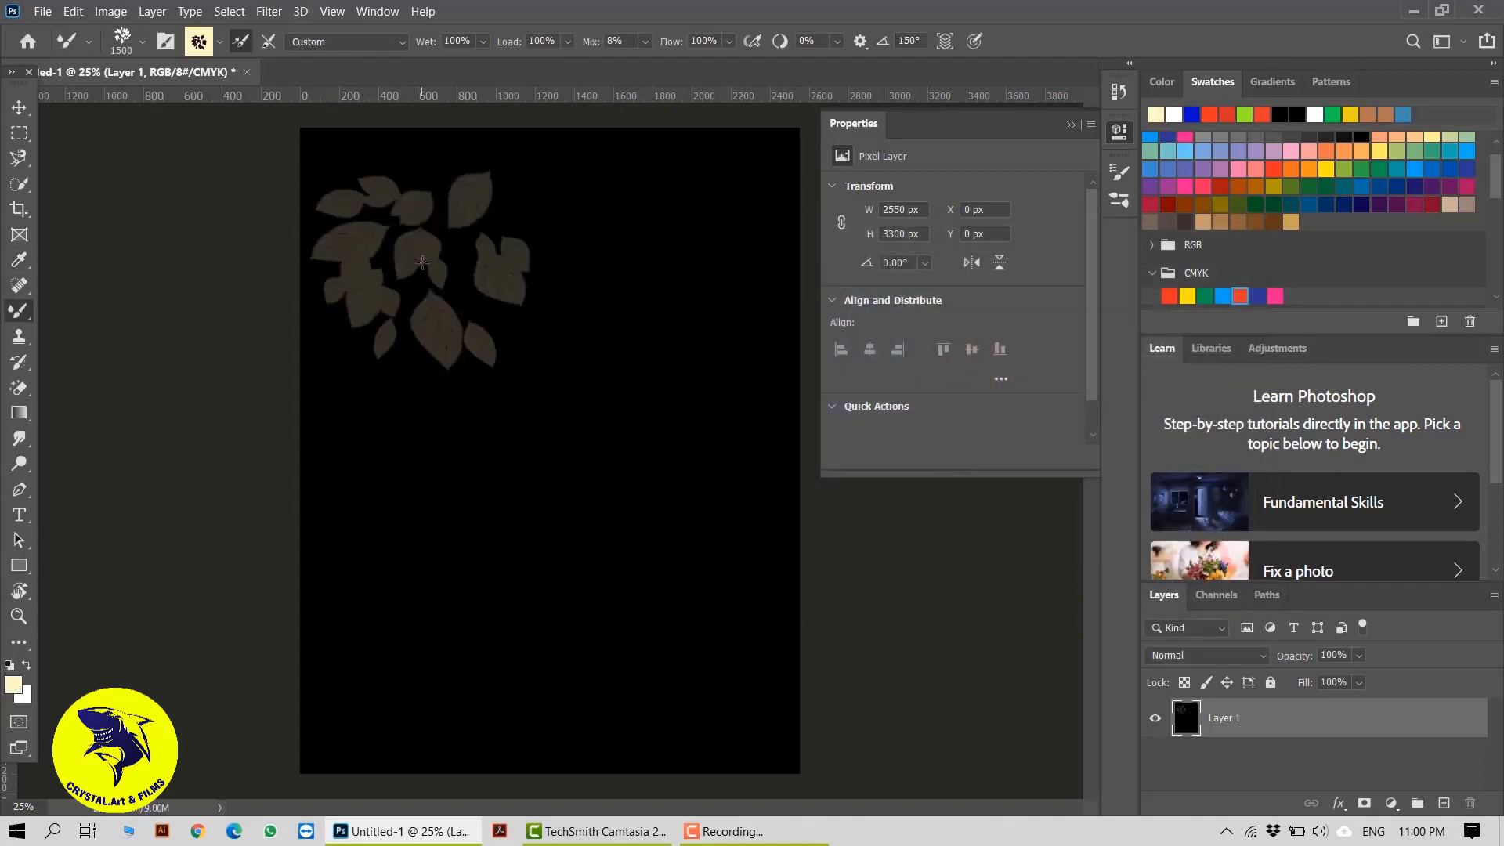
pyautogui.hotkey('ctrl', 'z')
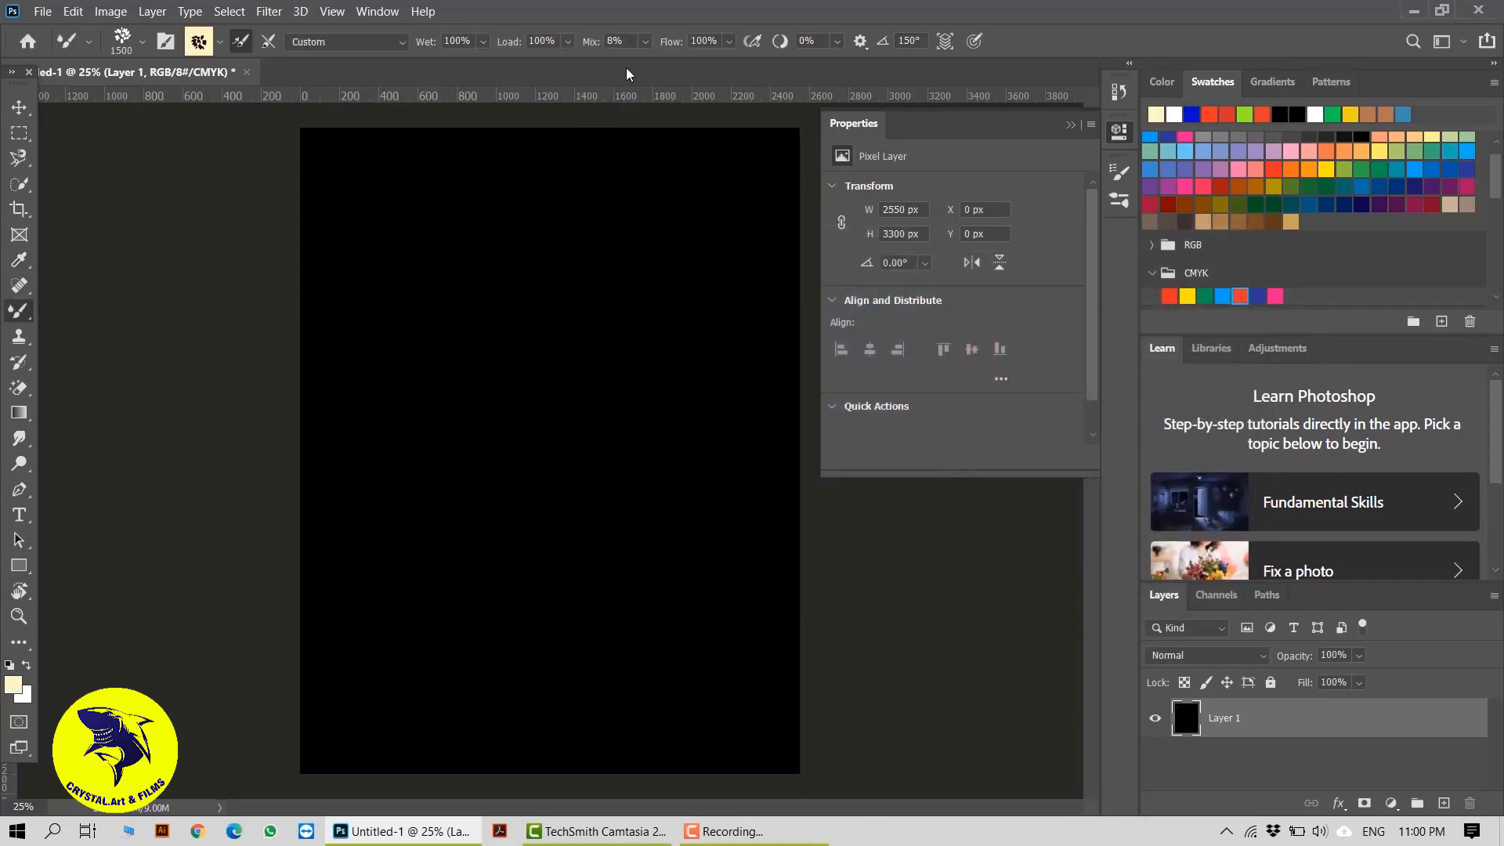
pyautogui.click(644, 42)
pyautogui.moveTo(667, 67); pyautogui.dragTo(785, 68)
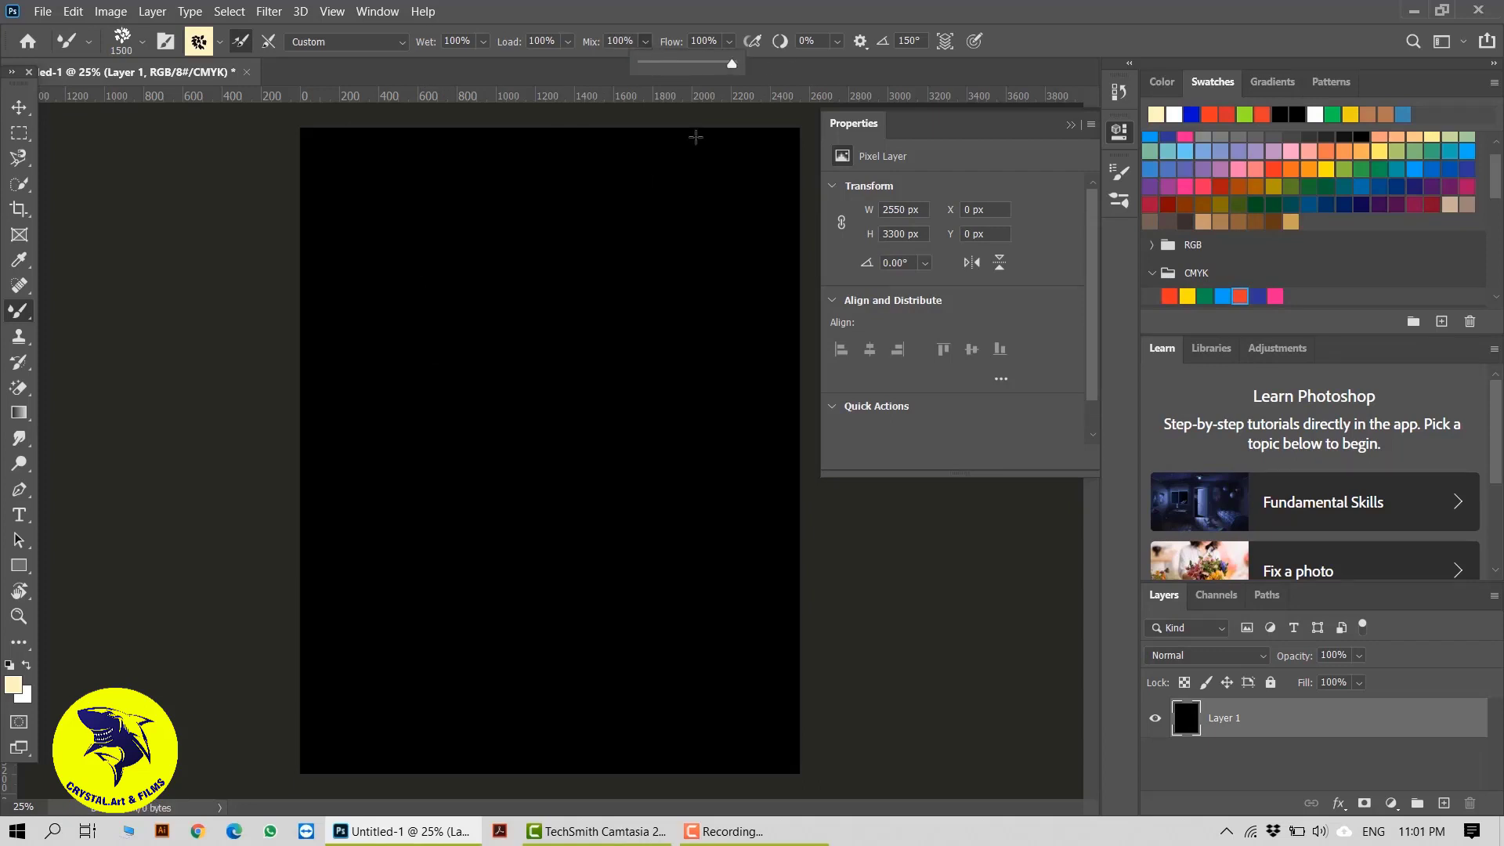
pyautogui.click(418, 218)
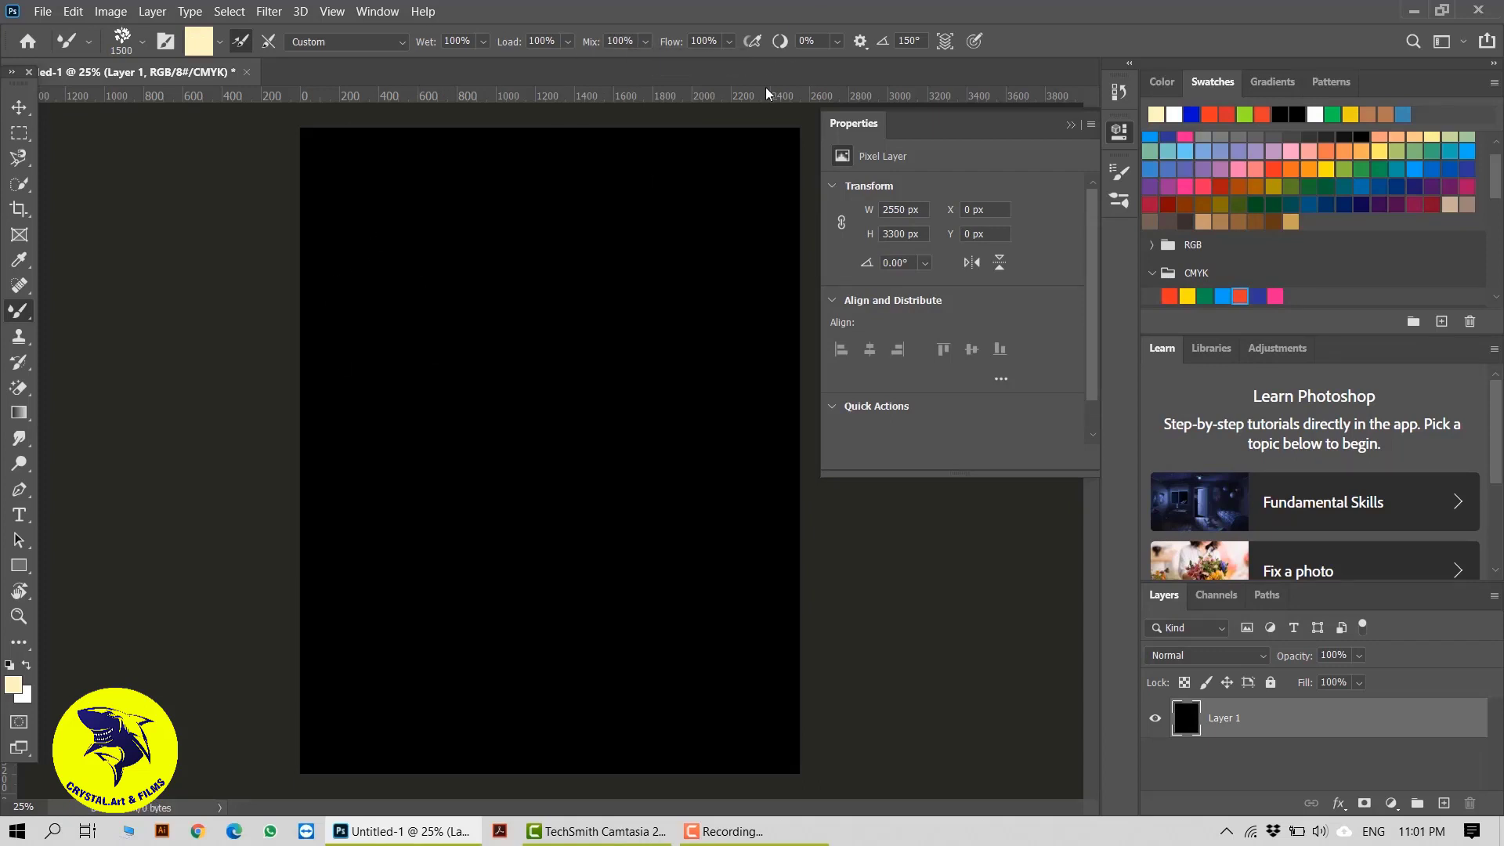
# Step: Set the Mixer Brush's Mix to 0%, stamp test leaves on the black canvas, and undo the stamp
pyautogui.click(644, 41)
pyautogui.moveTo(668, 68); pyautogui.dragTo(573, 68)
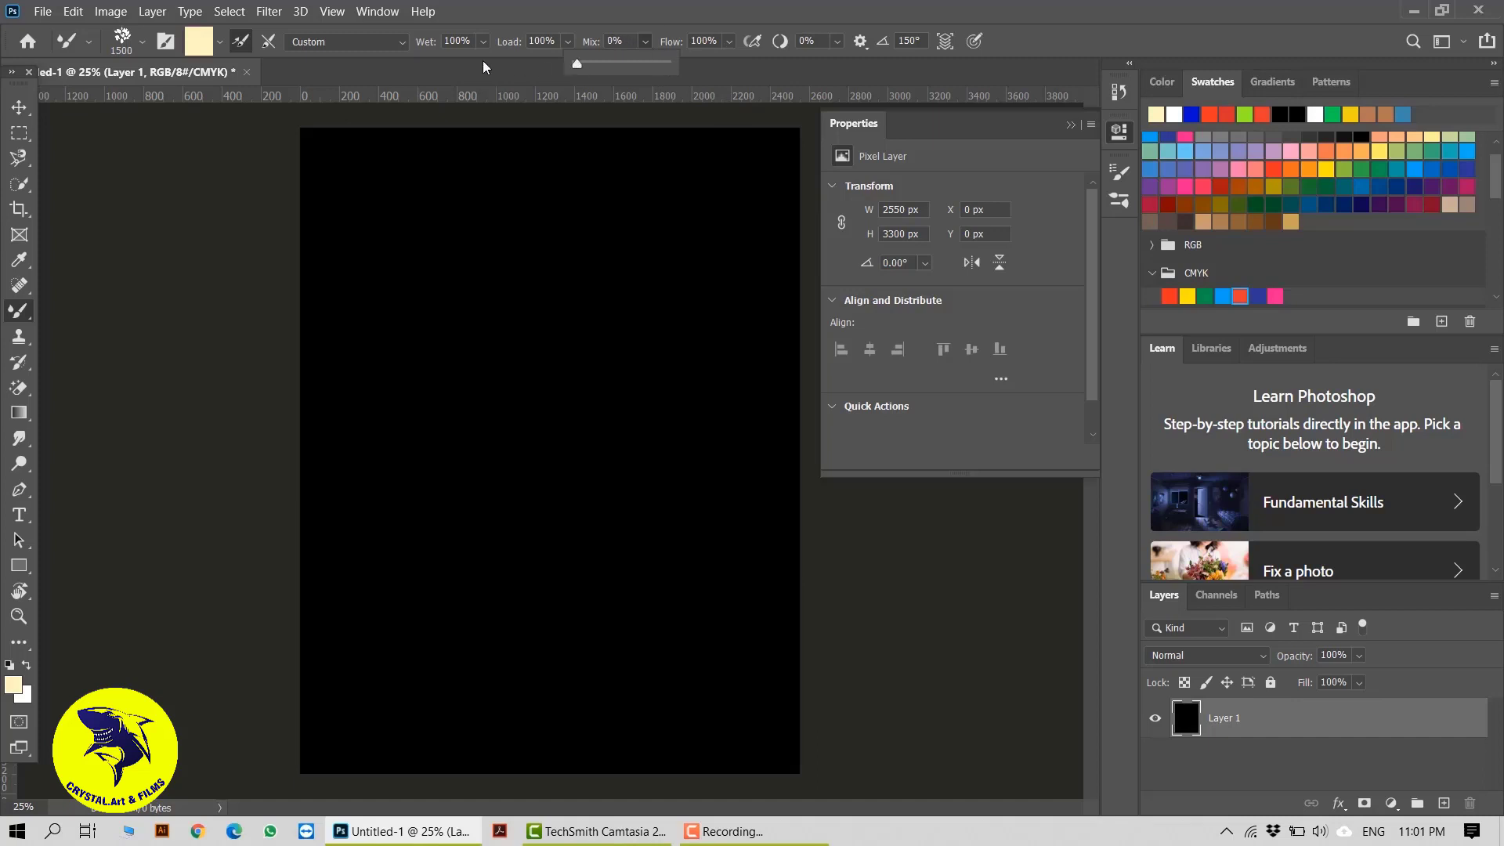
pyautogui.click(429, 274)
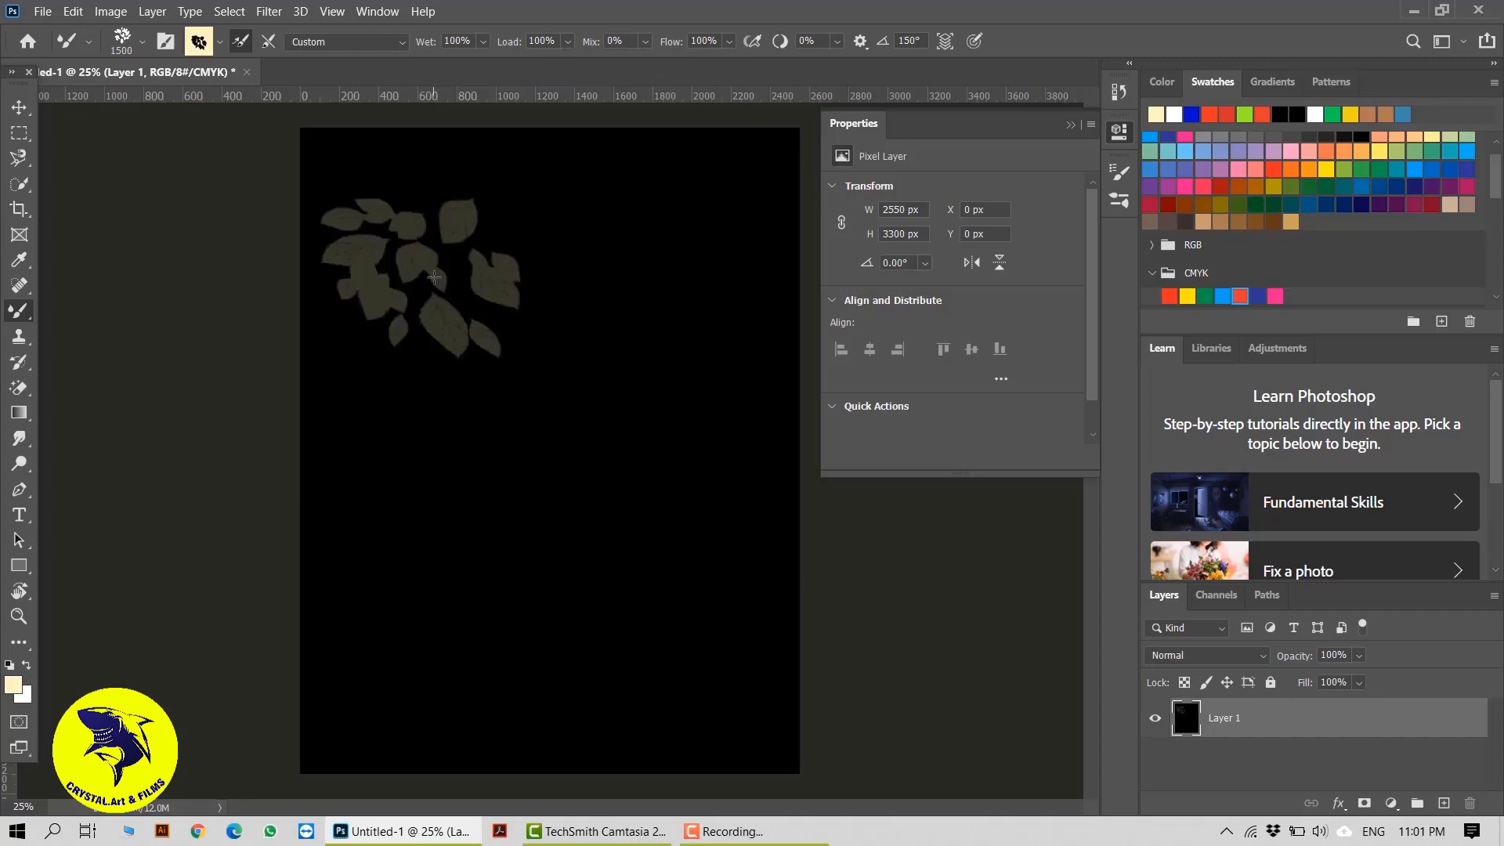
pyautogui.hotkey('ctrl', 'z')
# Step: Set the Mixer Brush's Wet value to 0%, stamp test leaves on the black canvas, and undo them
pyautogui.click(484, 41)
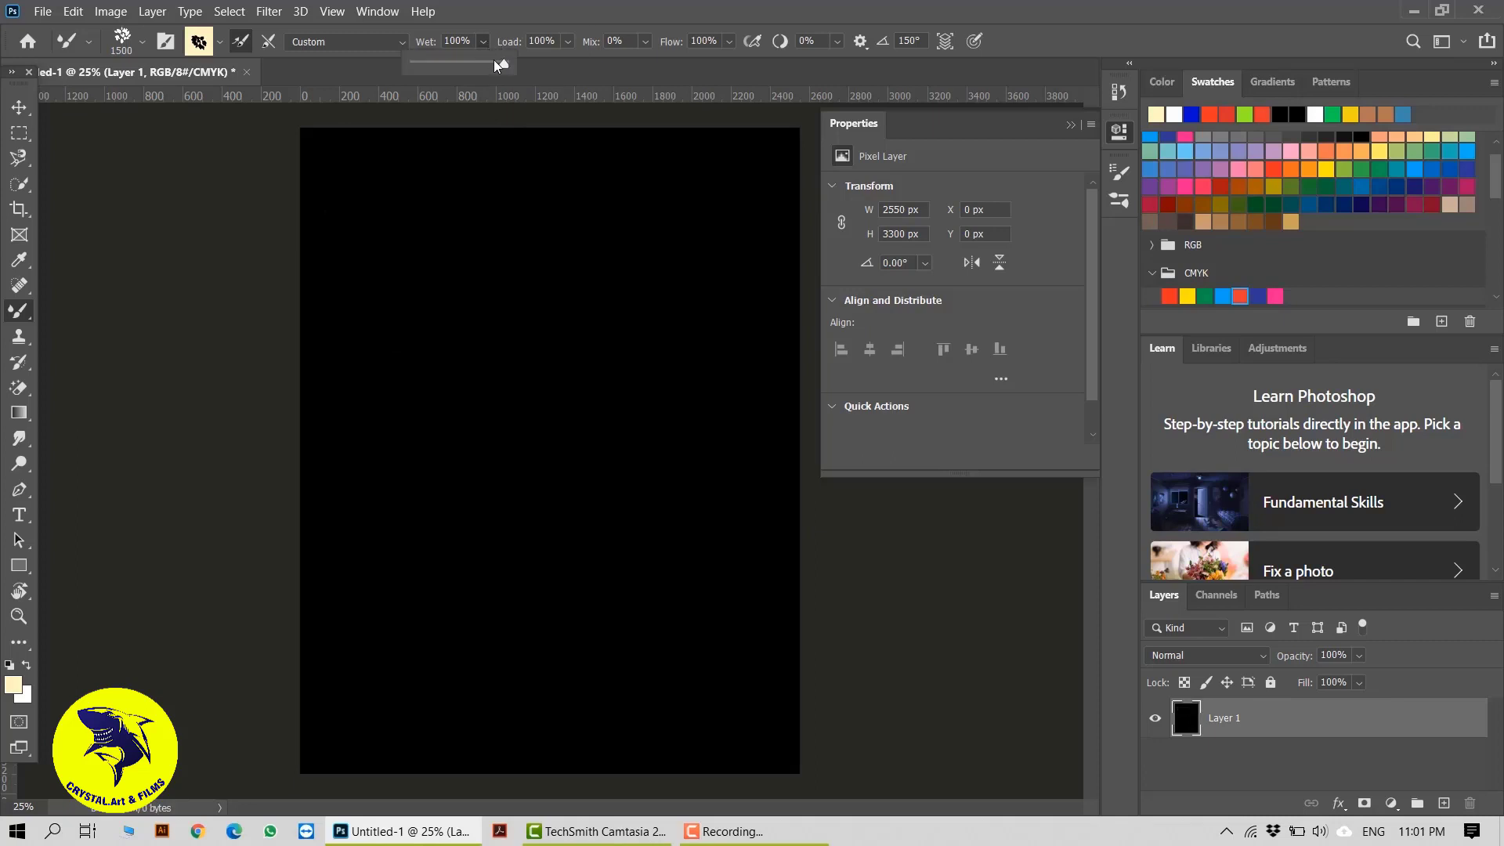
pyautogui.click(468, 264)
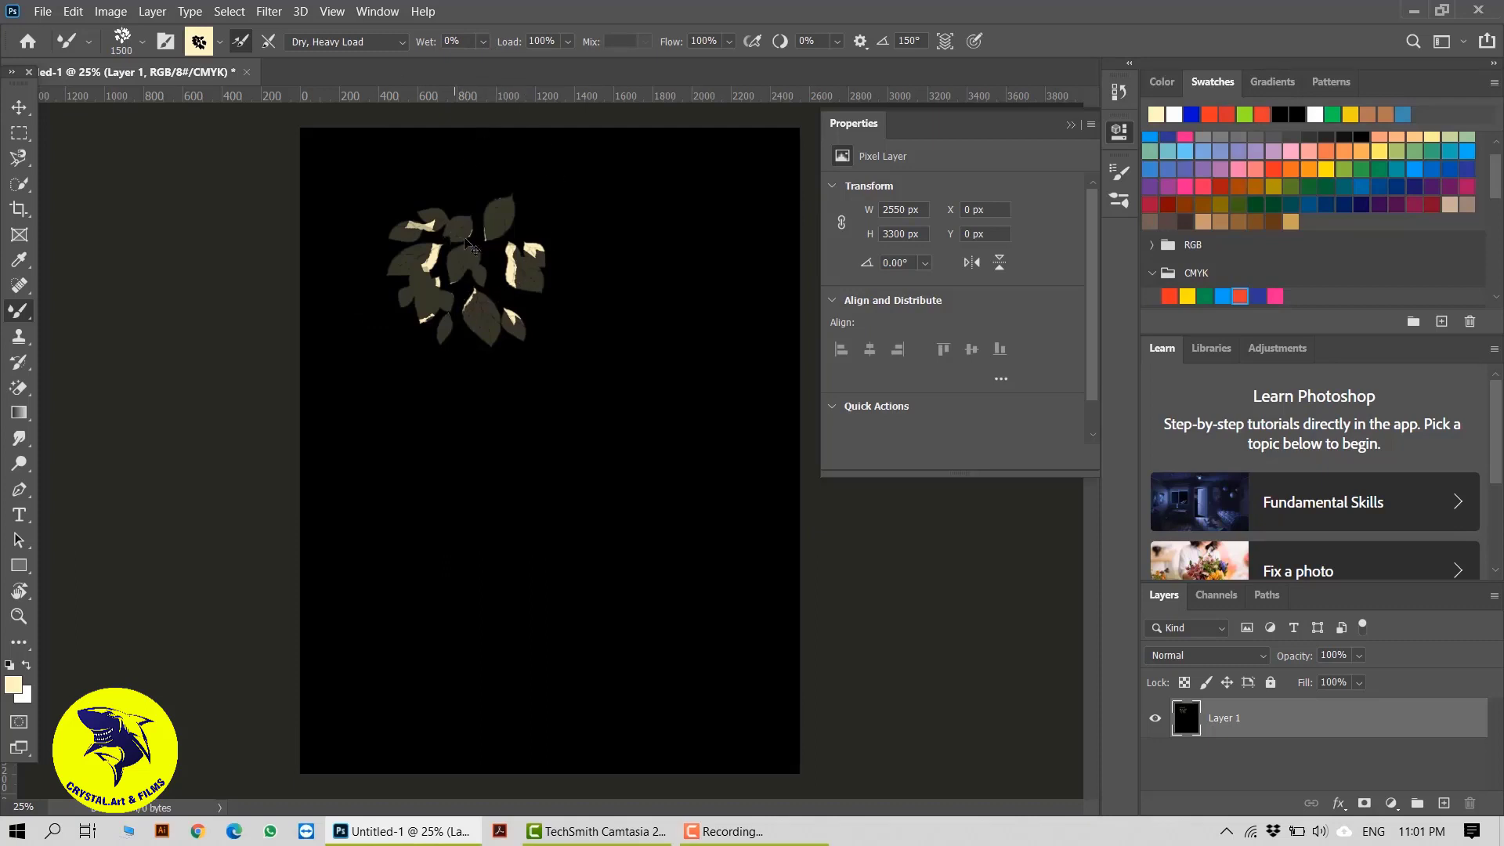
pyautogui.hotkey('ctrl', 'z')
pyautogui.click(484, 41)
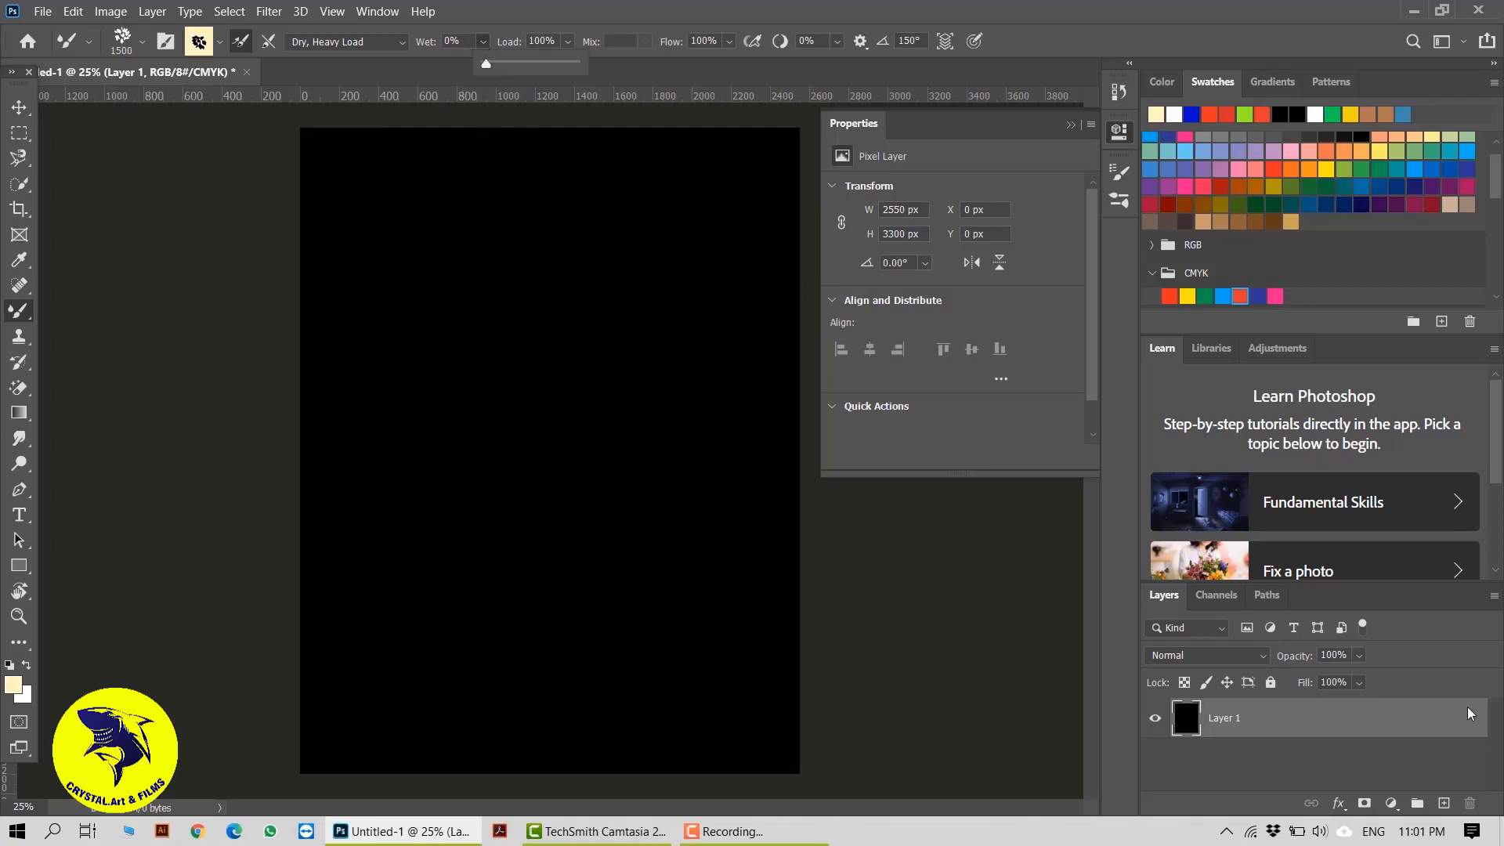
# Step: Add a new empty layer and delete the black Layer 1
pyautogui.click(1443, 802)
pyautogui.click(1231, 767)
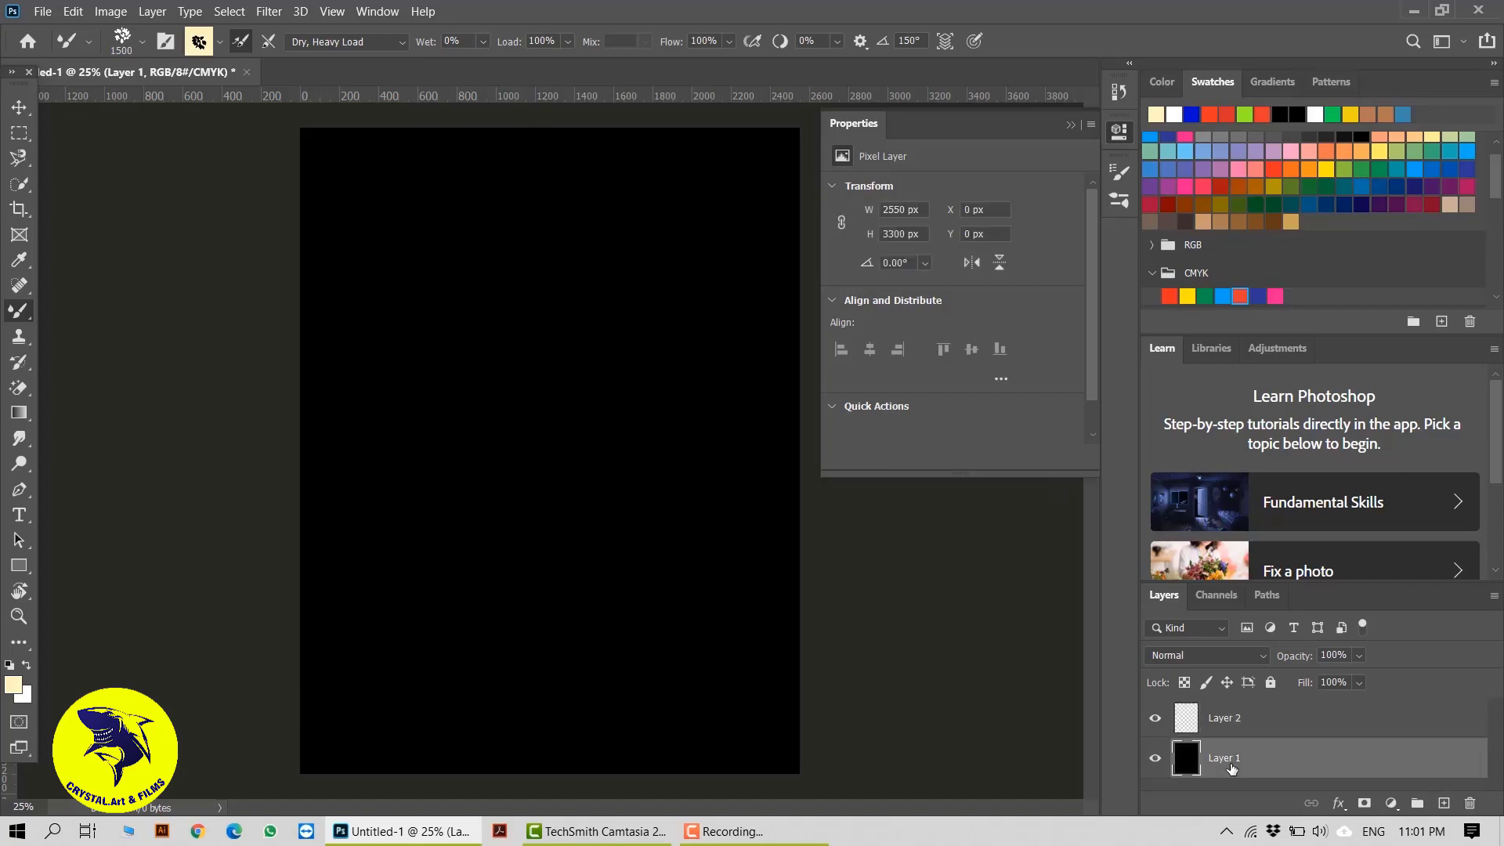
pyautogui.press('Delete')
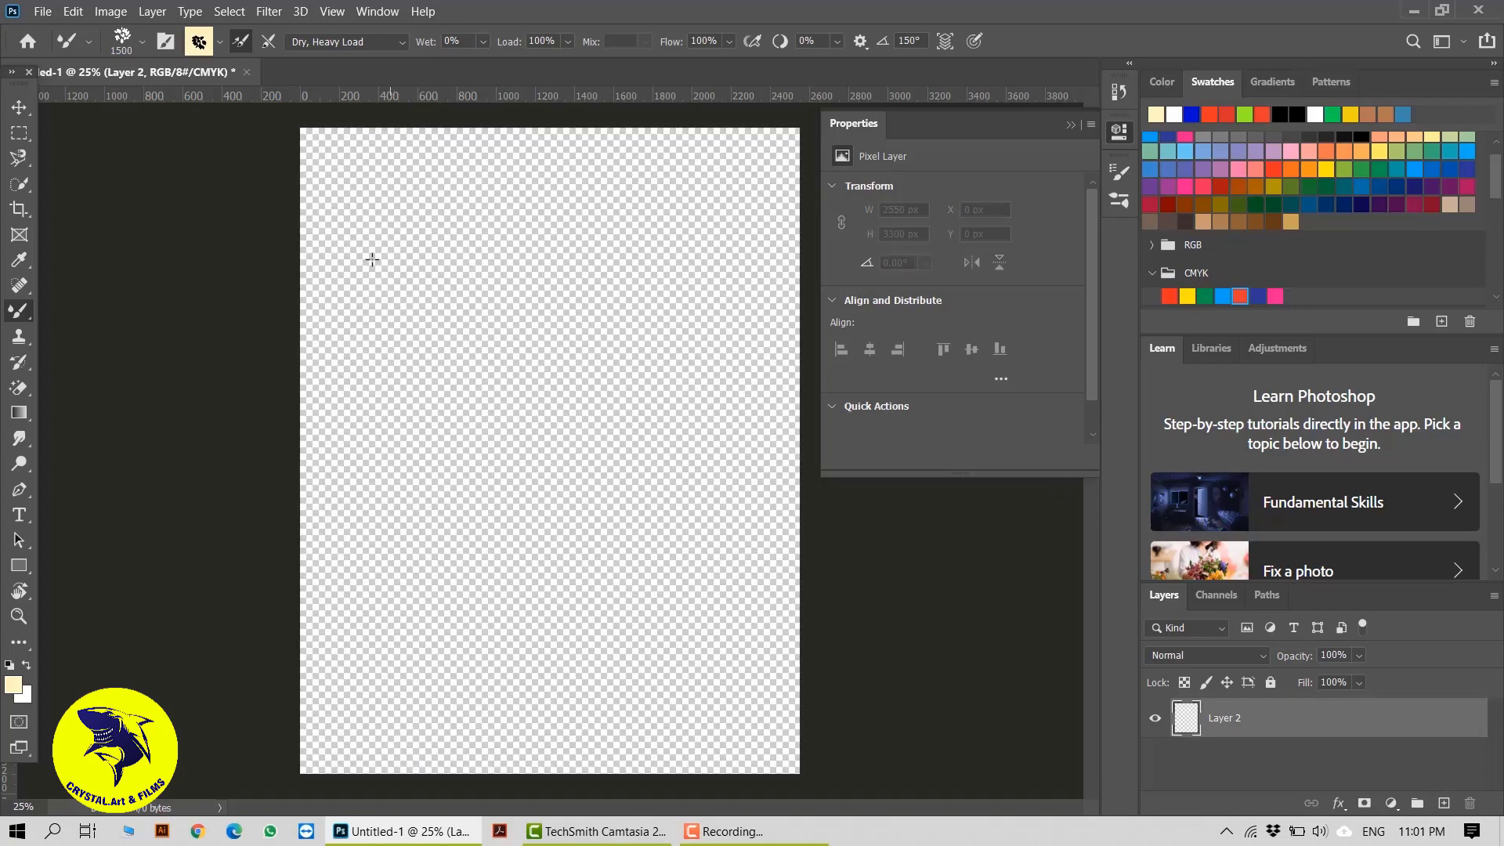
# Step: Stamp and undo a test leaf cluster, and set the Mixer Brush's Wet to 46%, Load to 40% and Mix to 57%
pyautogui.click(412, 270)
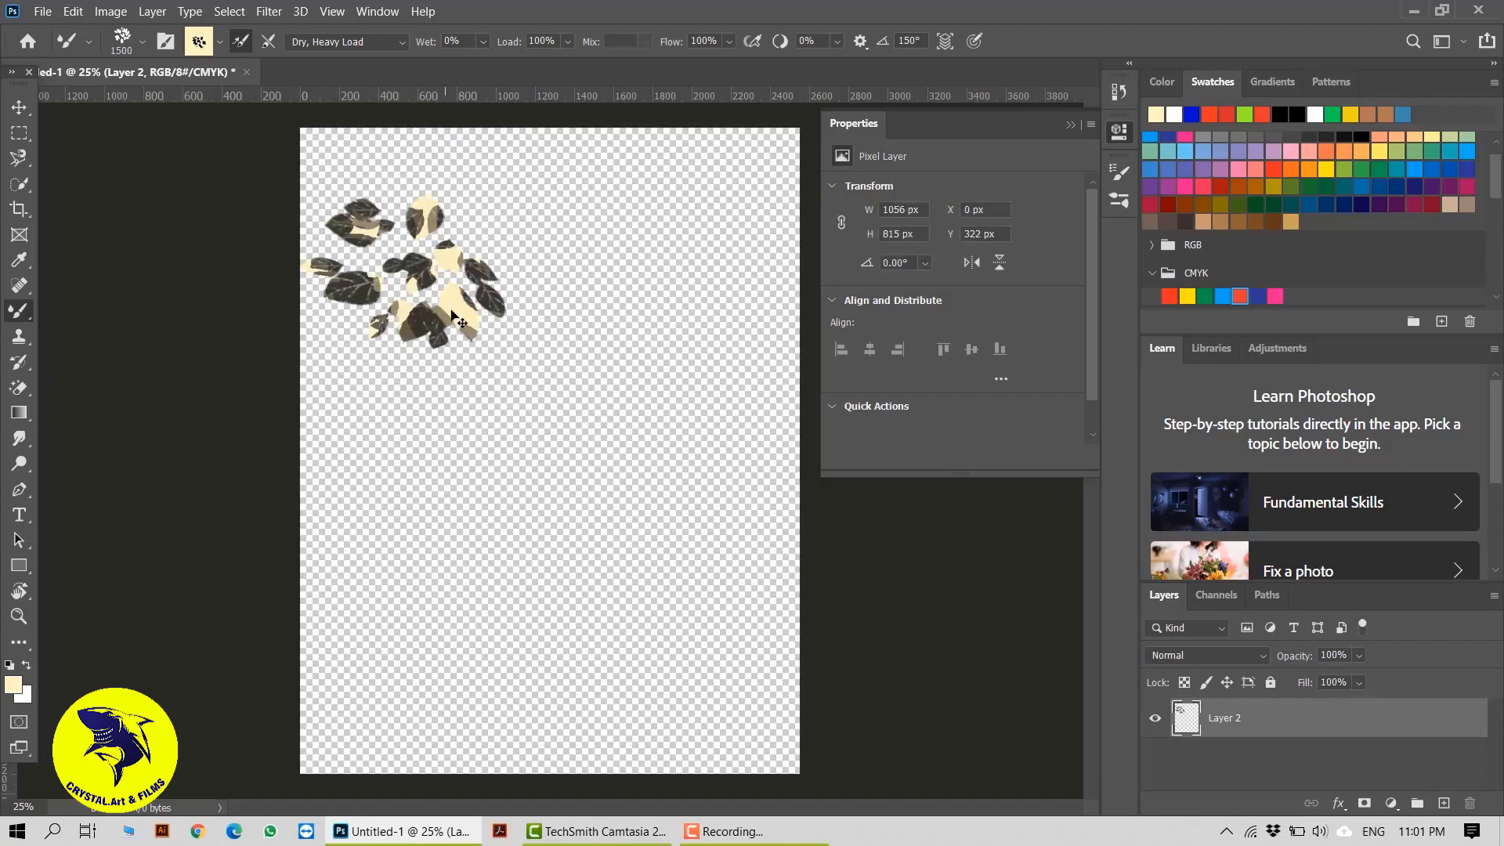
pyautogui.hotkey('ctrl', 'z')
pyautogui.click(486, 40)
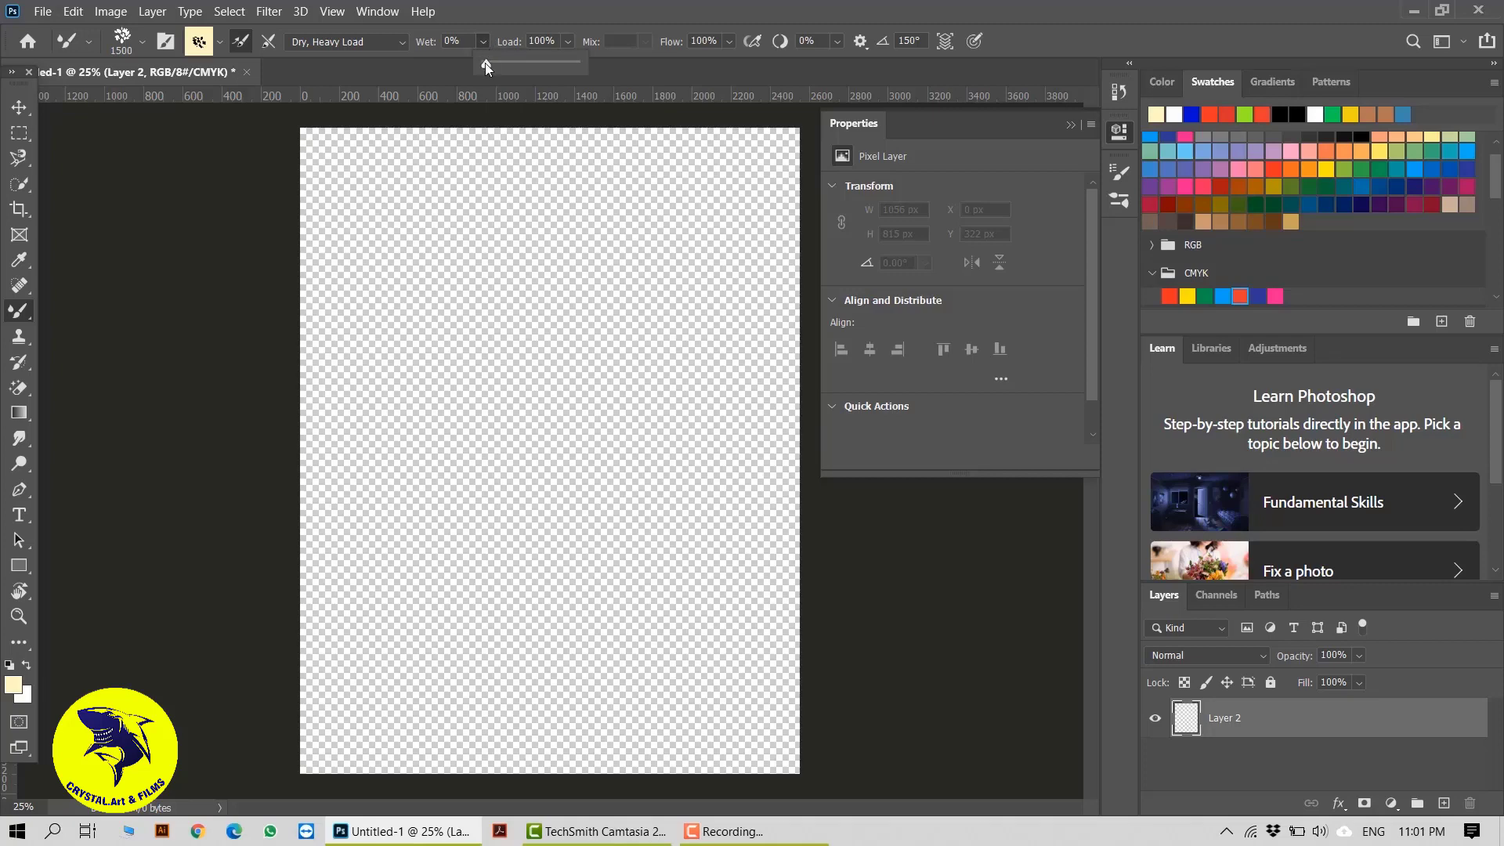
pyautogui.moveTo(485, 63); pyautogui.dragTo(528, 64)
pyautogui.click(567, 44)
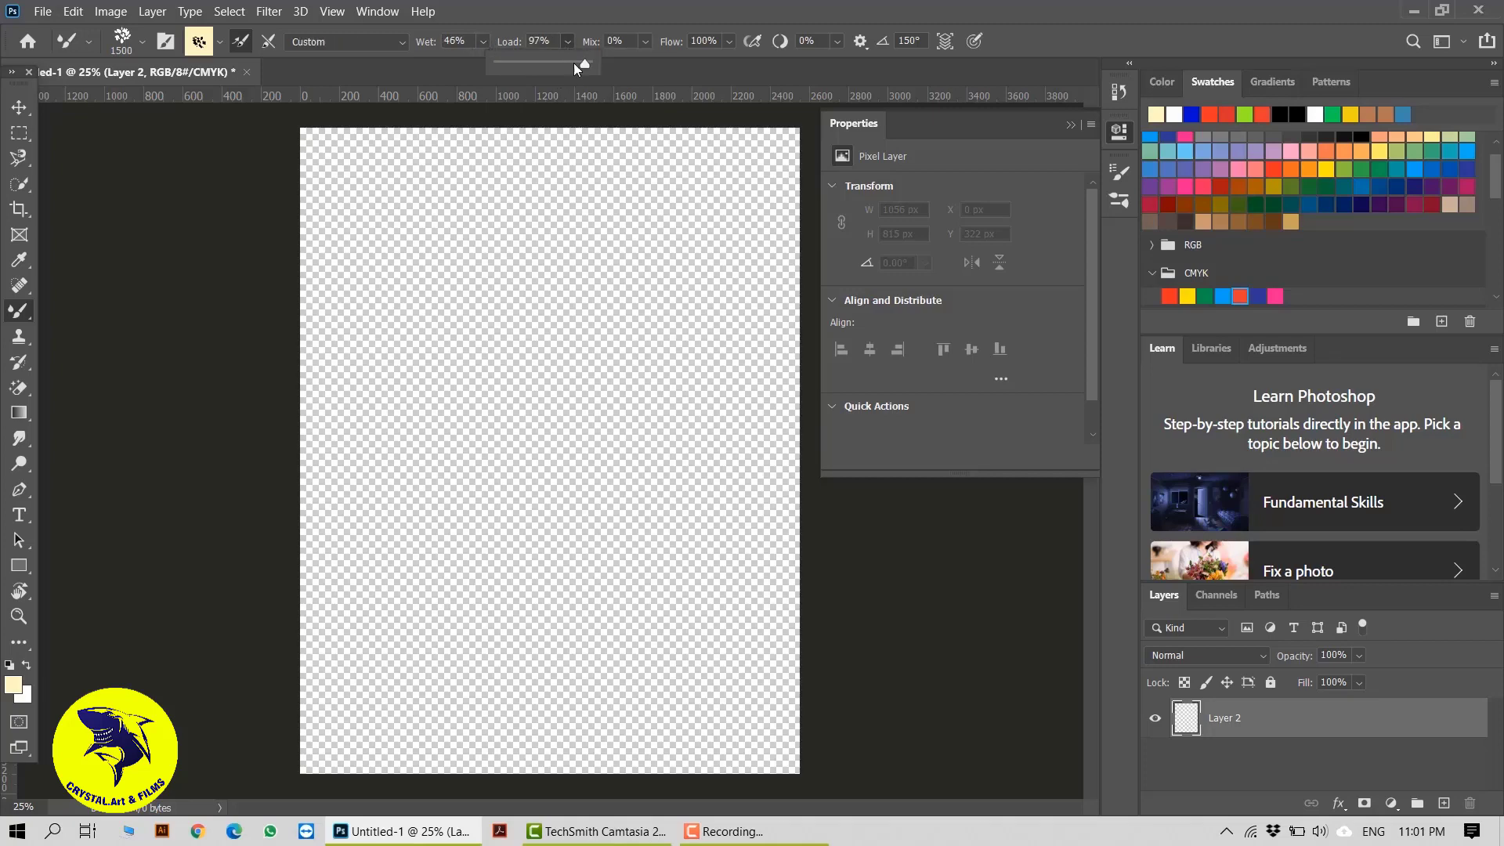
pyautogui.click(647, 41)
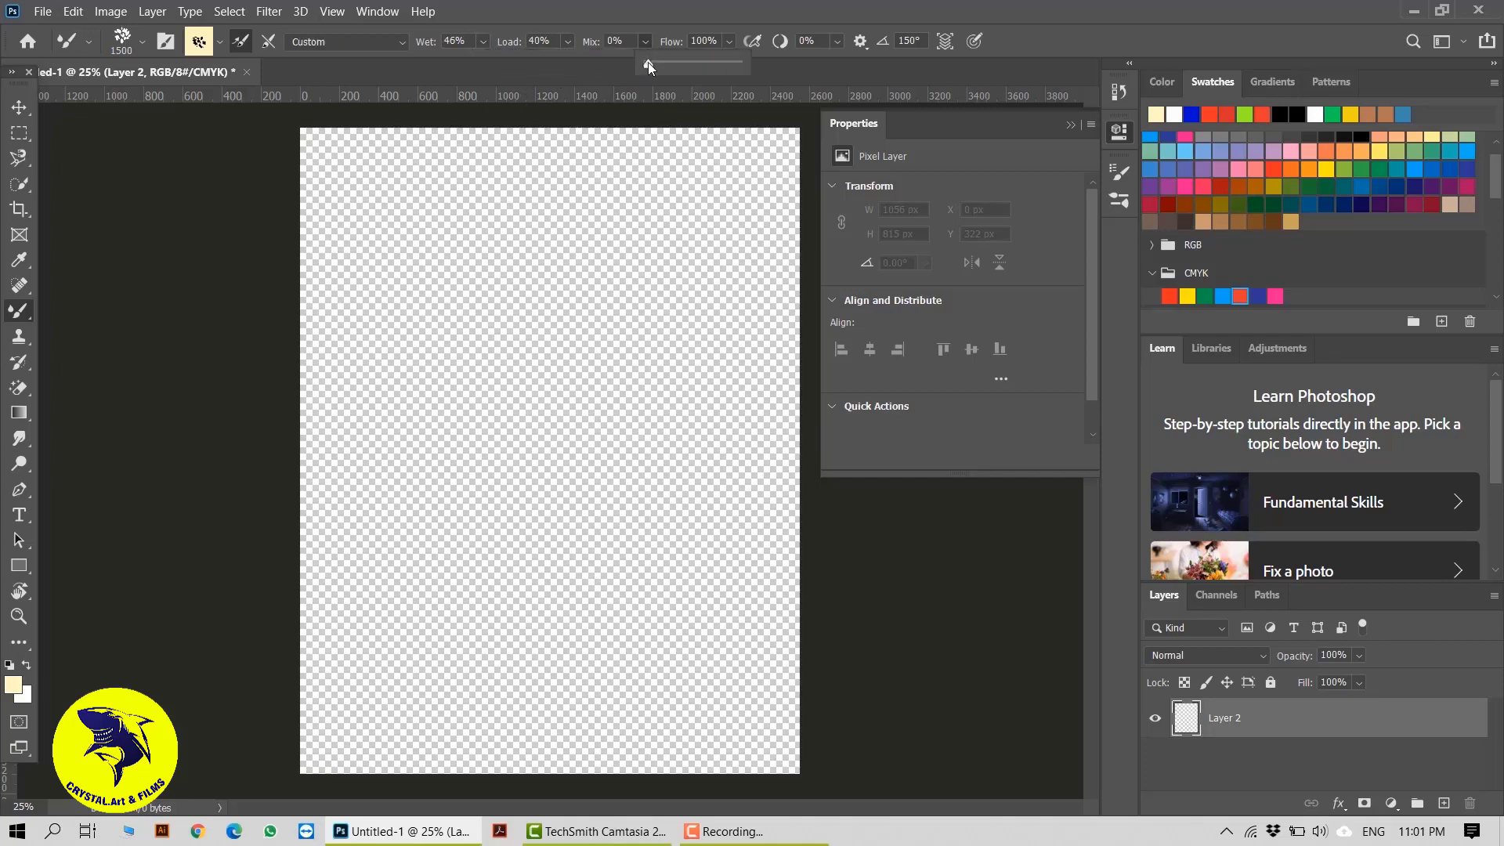
# Step: Stamp four test leaf clusters across the empty canvas and deselect the layer
pyautogui.click(468, 258)
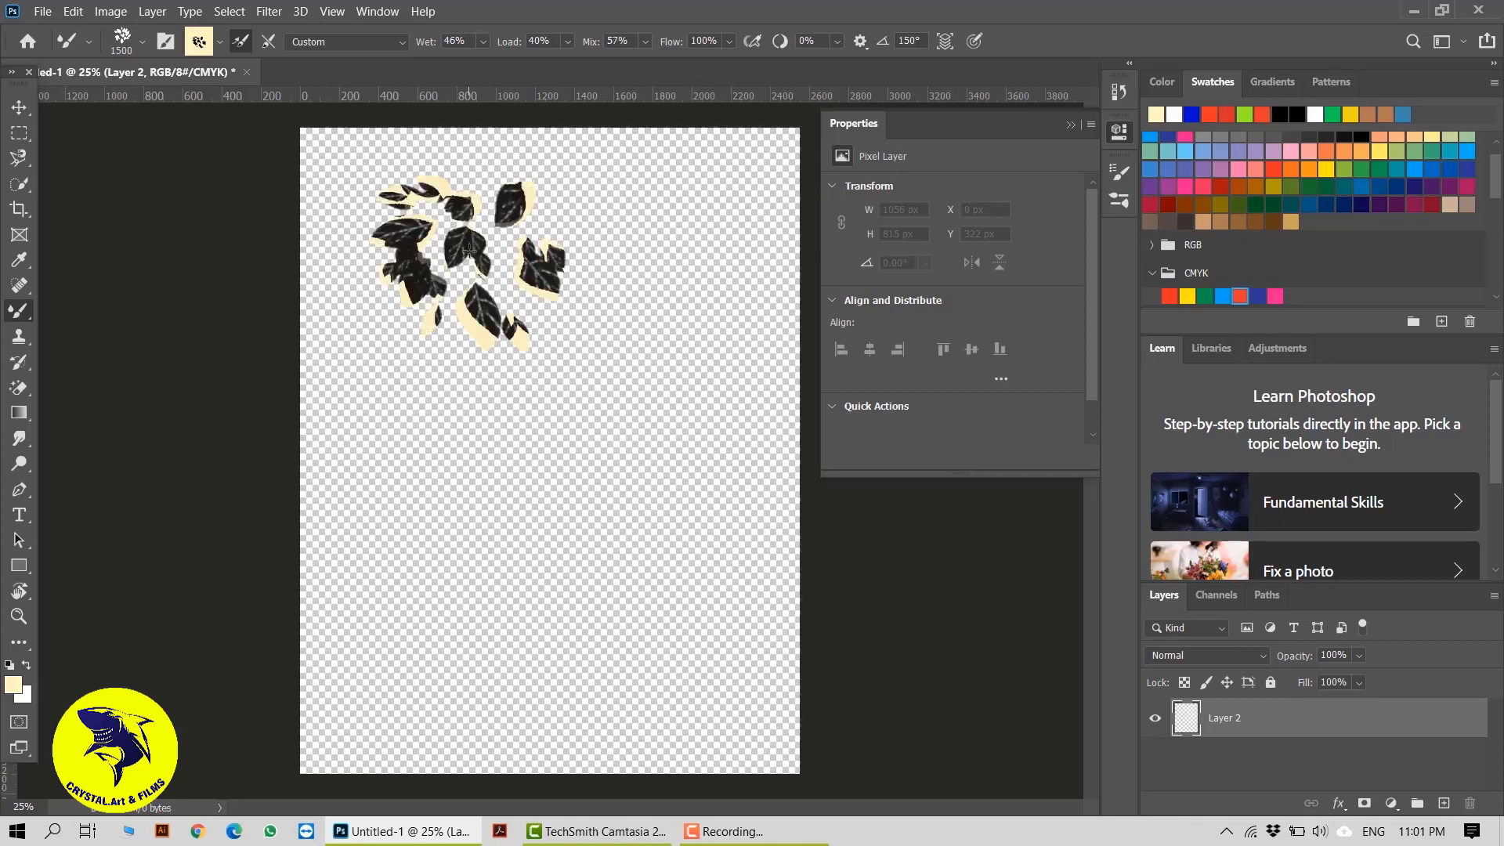
pyautogui.click(644, 401)
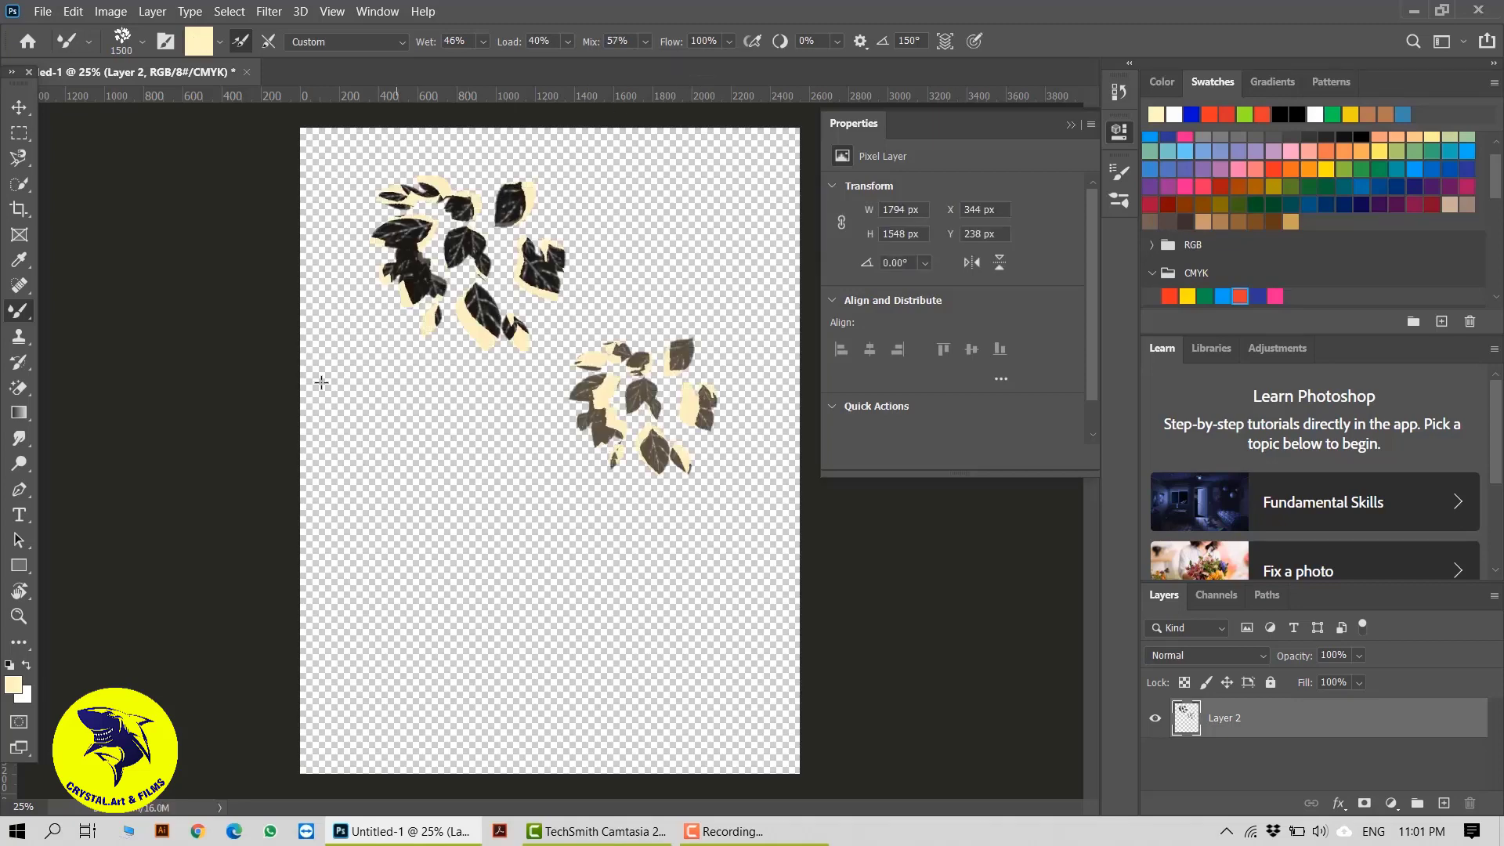
pyautogui.click(403, 470)
pyautogui.click(594, 622)
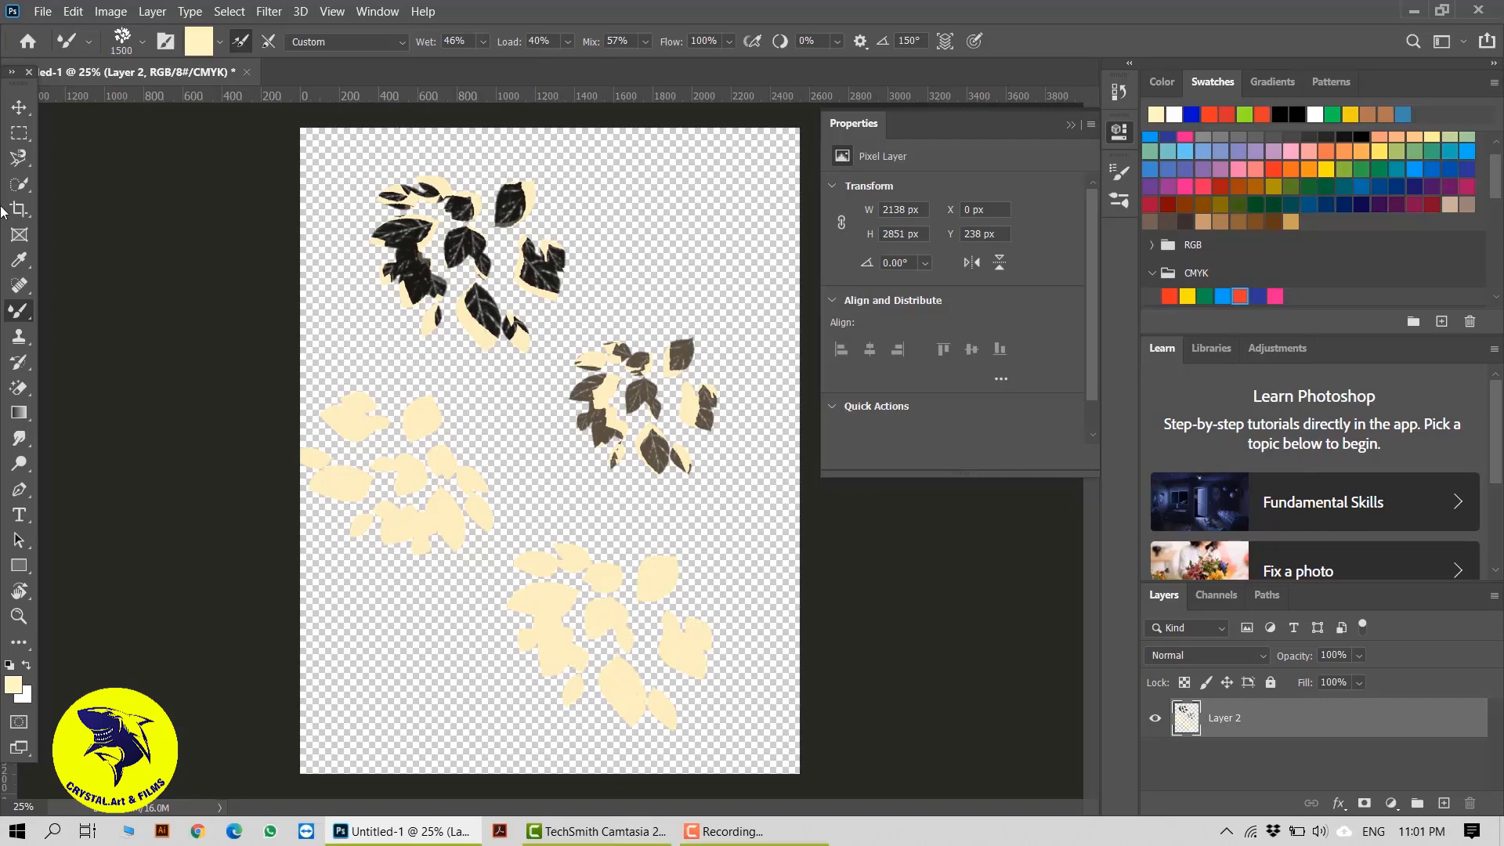
pyautogui.click(19, 106)
pyautogui.click(501, 295)
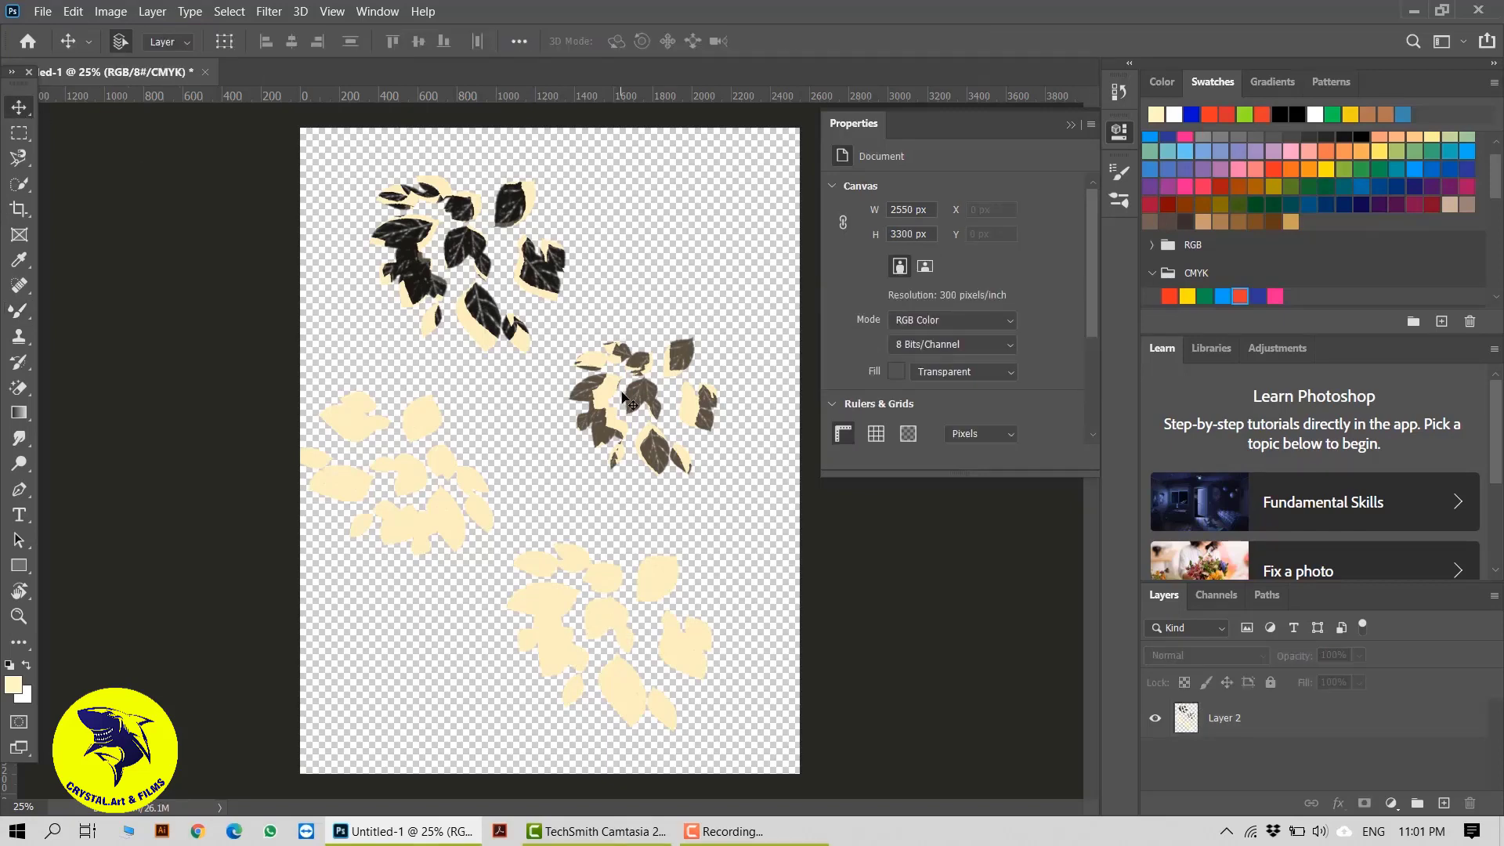
# Step: Undo the leaf stamps and the deletion of the black Layer 1
pyautogui.hotkey('ctrl', 'z')
pyautogui.hotkey('ctrl', 'z')
pyautogui.hotkey('ctrl', 'z')
pyautogui.hotkey('ctrl', 'z')
pyautogui.hotkey('ctrl', 'z')
pyautogui.hotkey('ctrl', 'z')
pyautogui.hotkey('ctrl', 'z')
pyautogui.hotkey('ctrl', 'z')
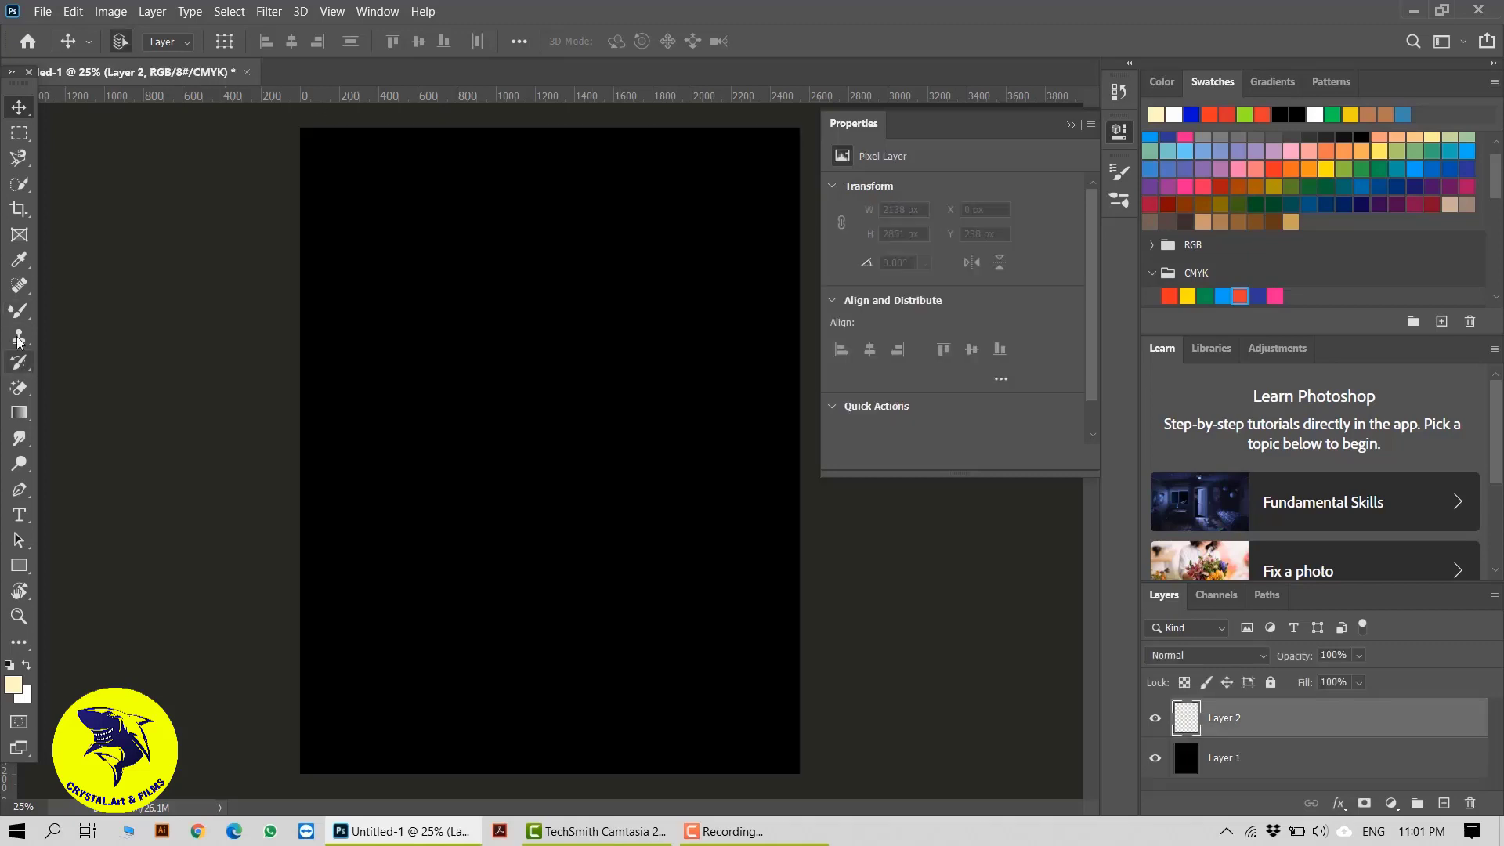
# Step: Return to the Mixer Brush and delete the black Layer 1
pyautogui.click(19, 310)
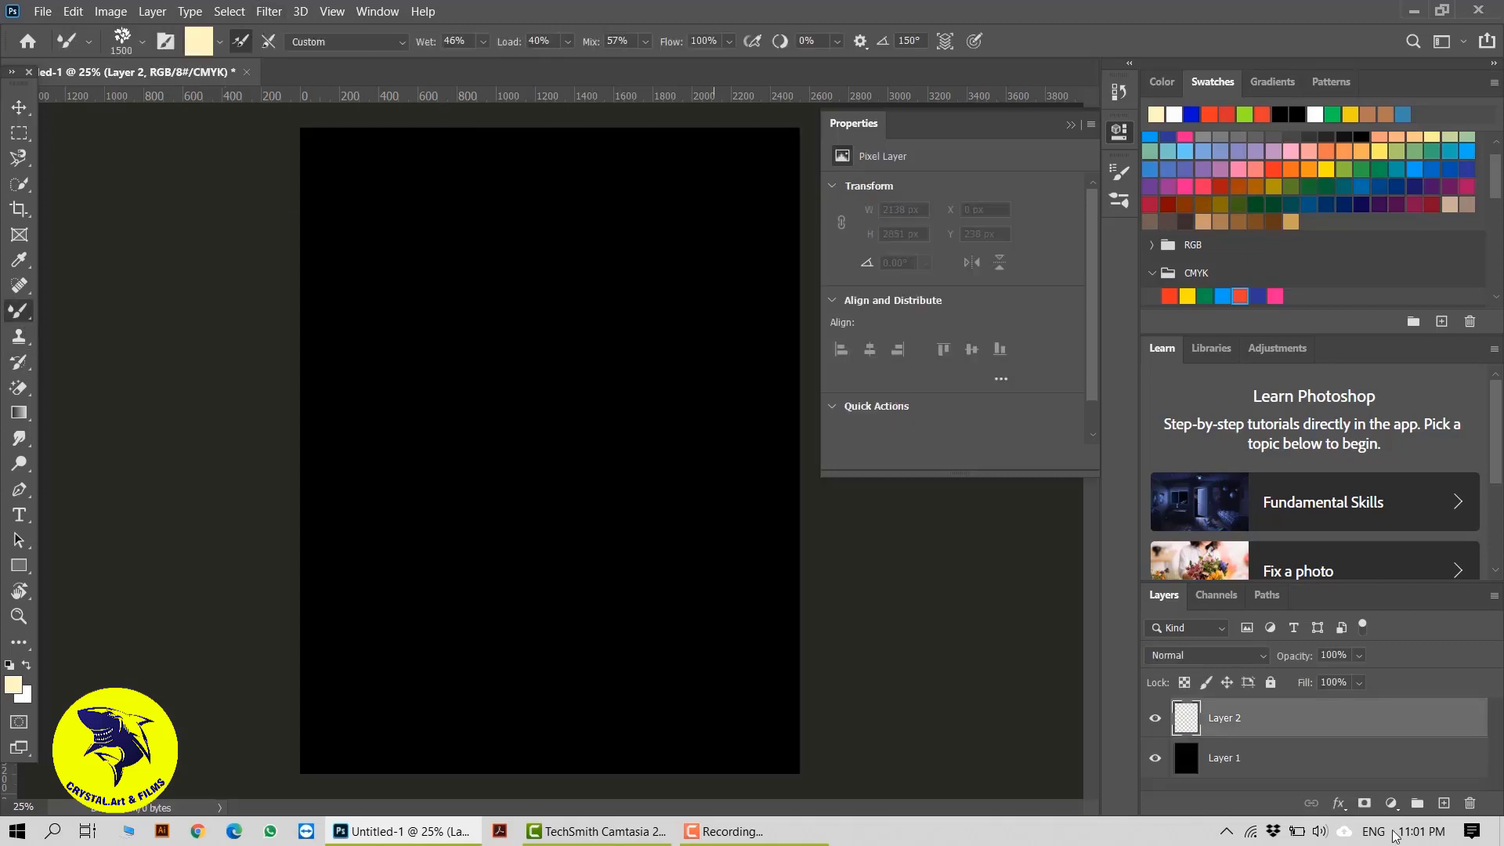
pyautogui.click(1238, 757)
pyautogui.press('Delete')
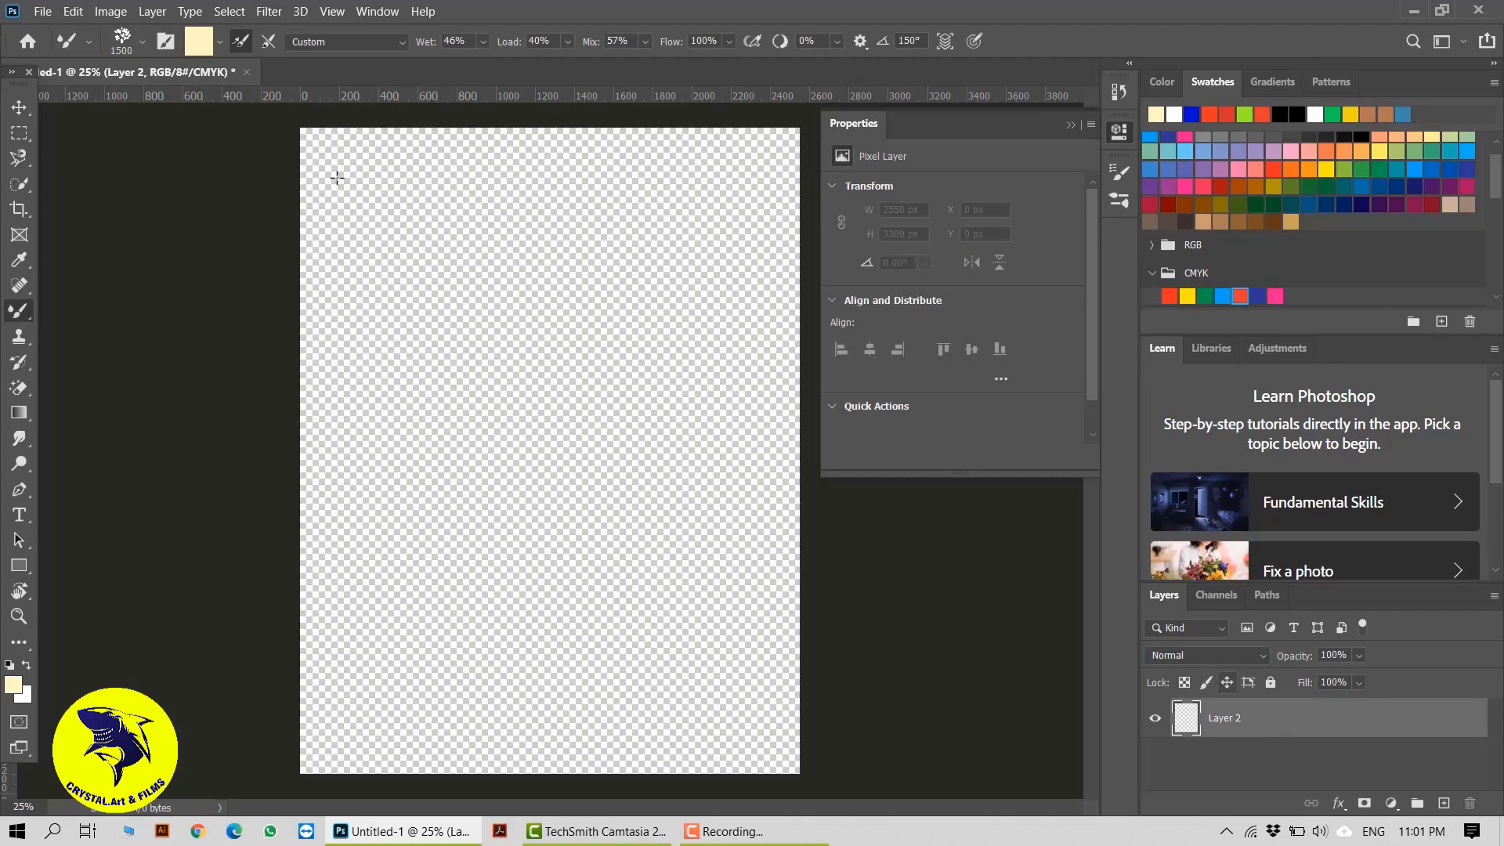
# Step: Choose a brush load option and stamp a cream leaf cluster slightly above the canvas centre
pyautogui.click(220, 41)
pyautogui.click(252, 81)
pyautogui.click(523, 368)
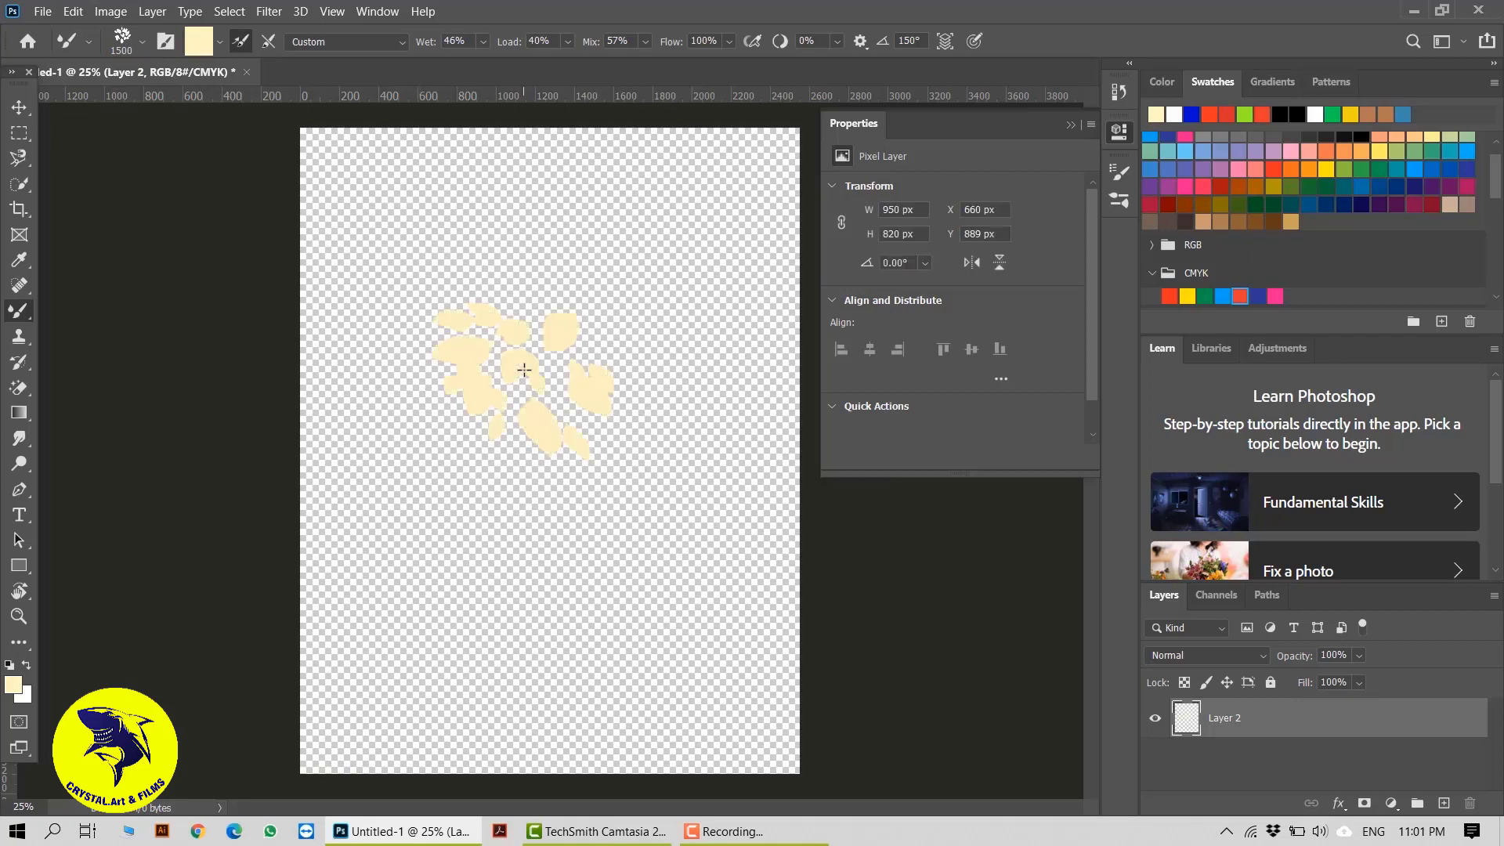
# Step: Try two more cream leaf stamps in the lower half of the canvas and undo them
pyautogui.click(385, 528)
pyautogui.click(656, 610)
pyautogui.press('v')
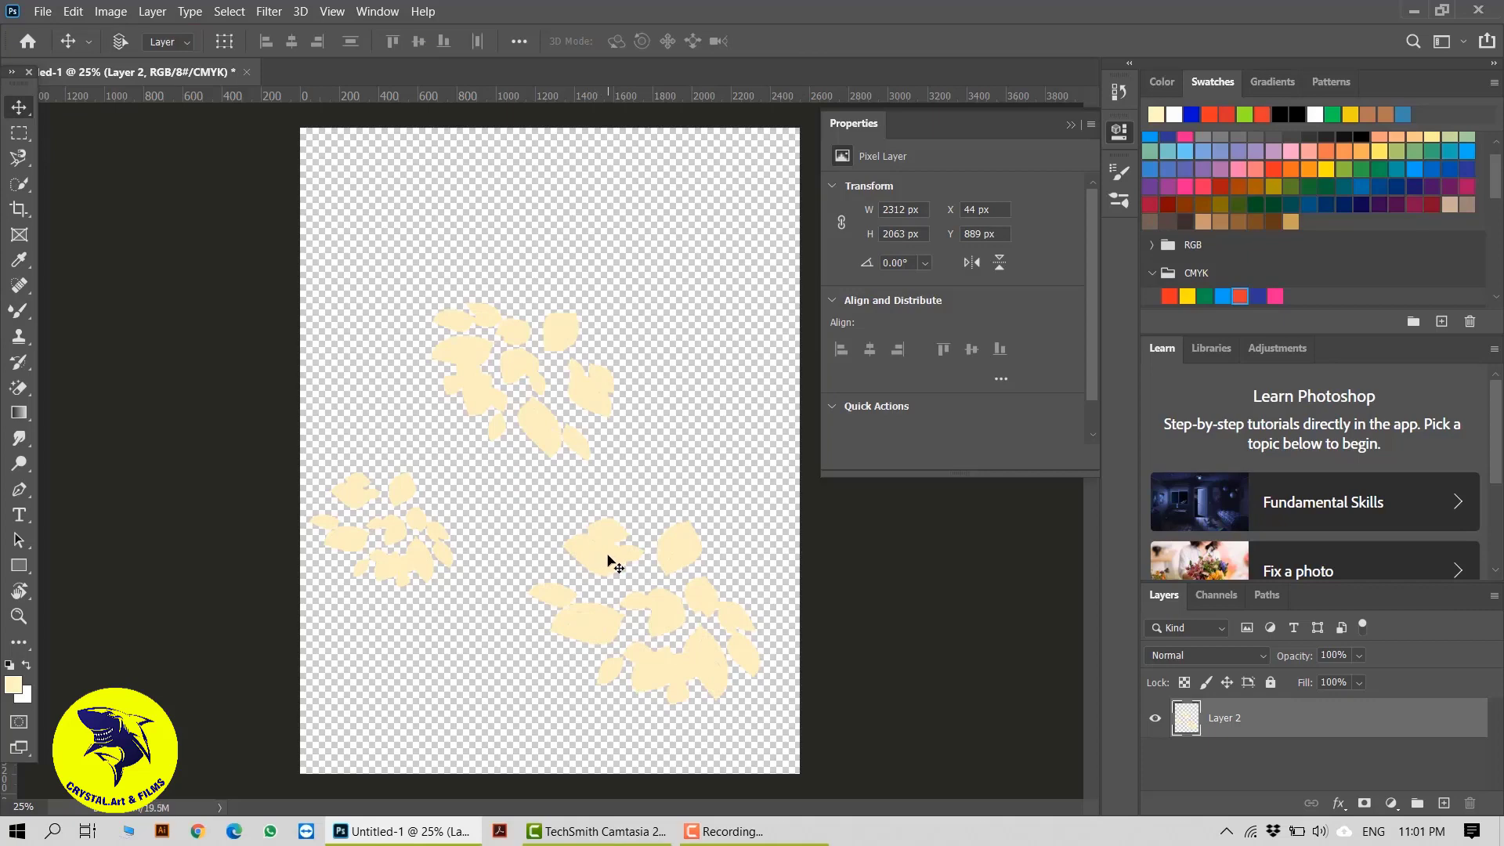
pyautogui.hotkey('ctrl', 'z')
pyautogui.hotkey('ctrl', 'z')
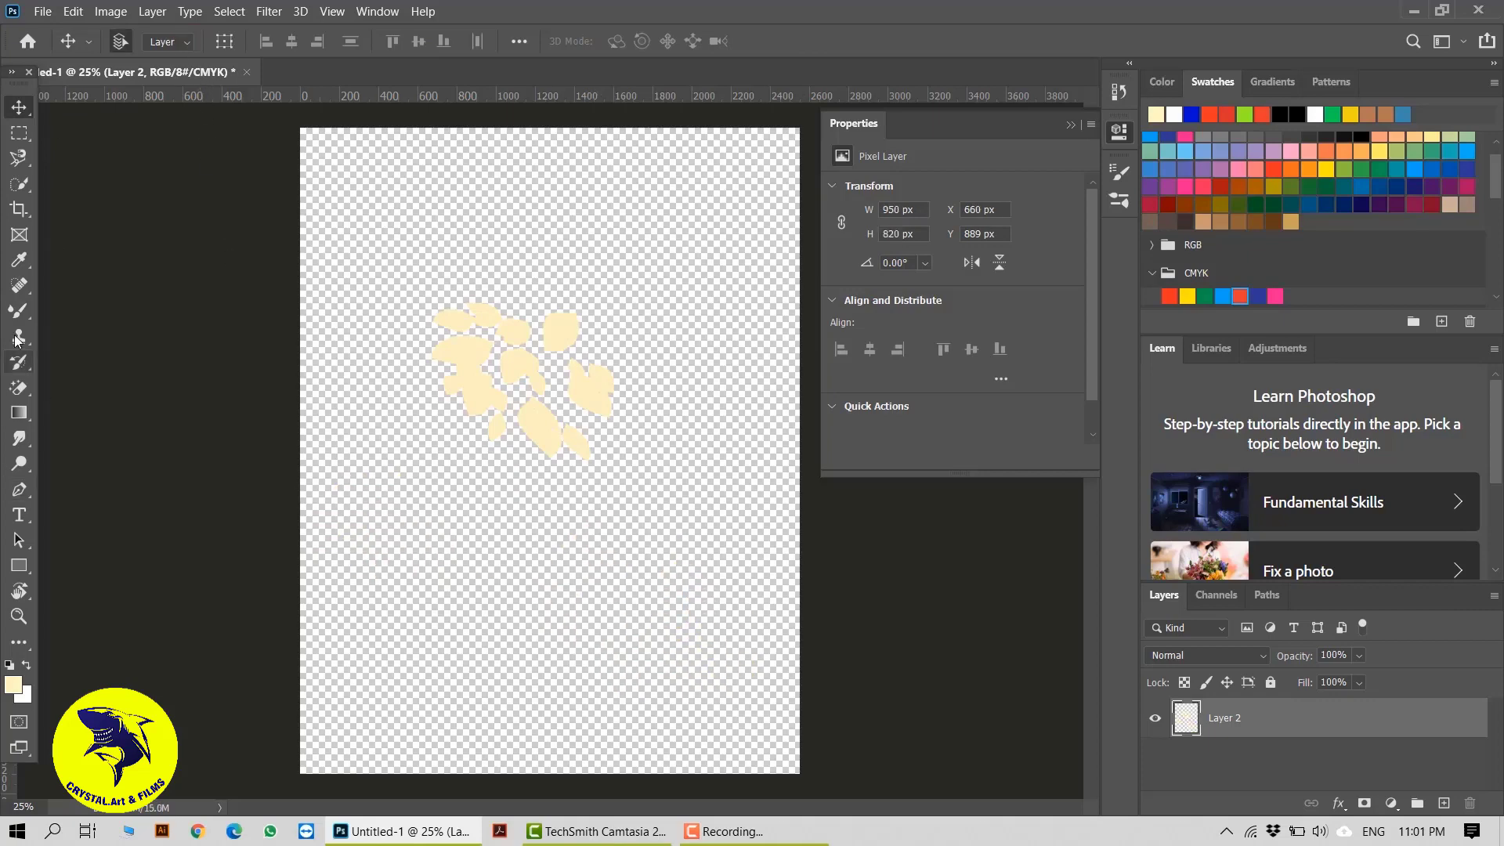
# Step: Set the Mixer Brush colour to magenta ce22c0 and stamp leaves overlapping the lower right of the cream cluster
pyautogui.click(19, 310)
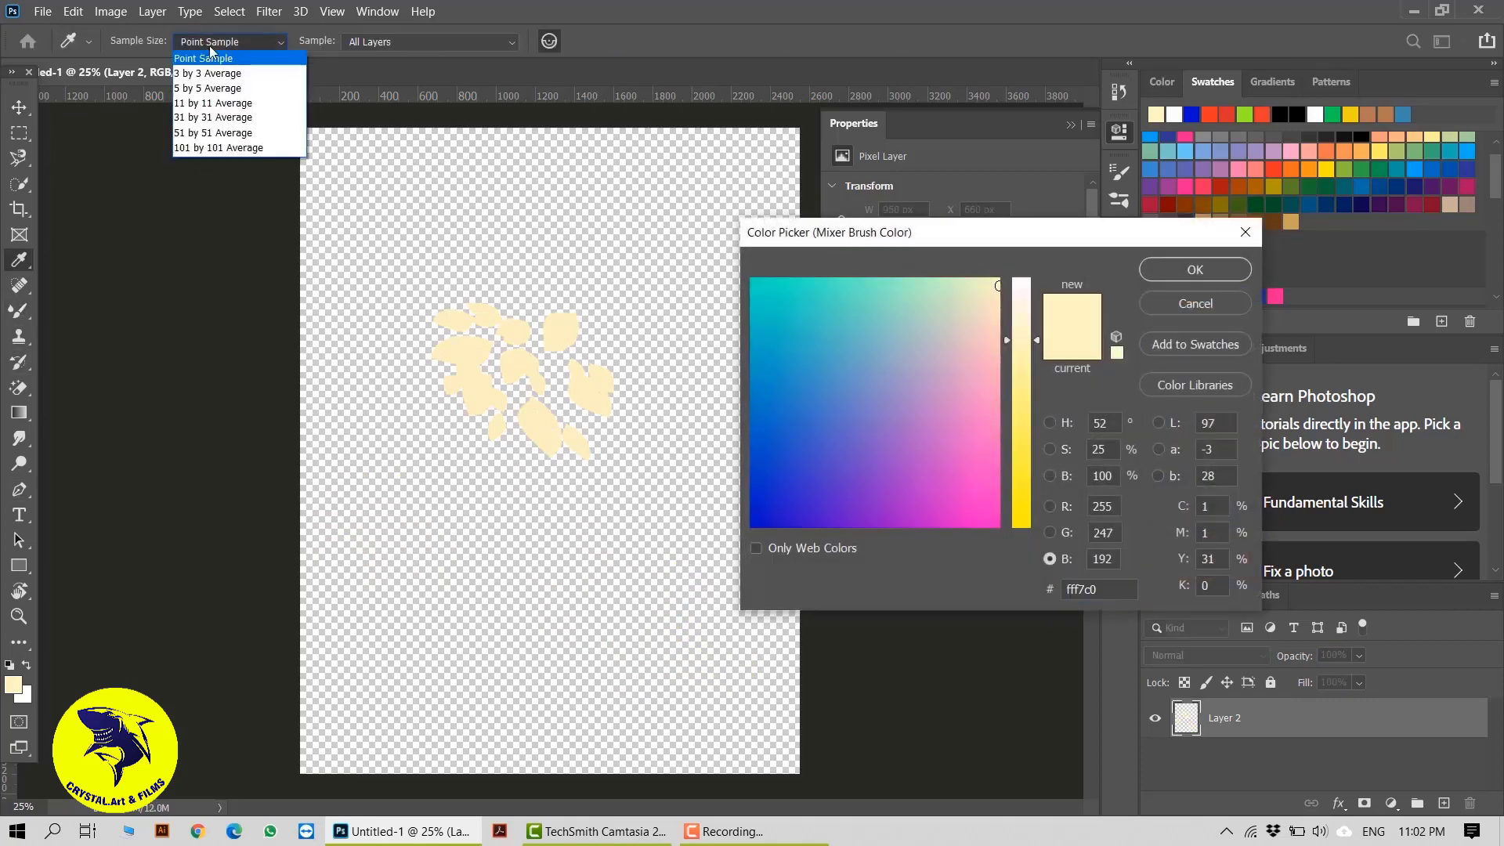
pyautogui.click(191, 41)
pyautogui.click(951, 495)
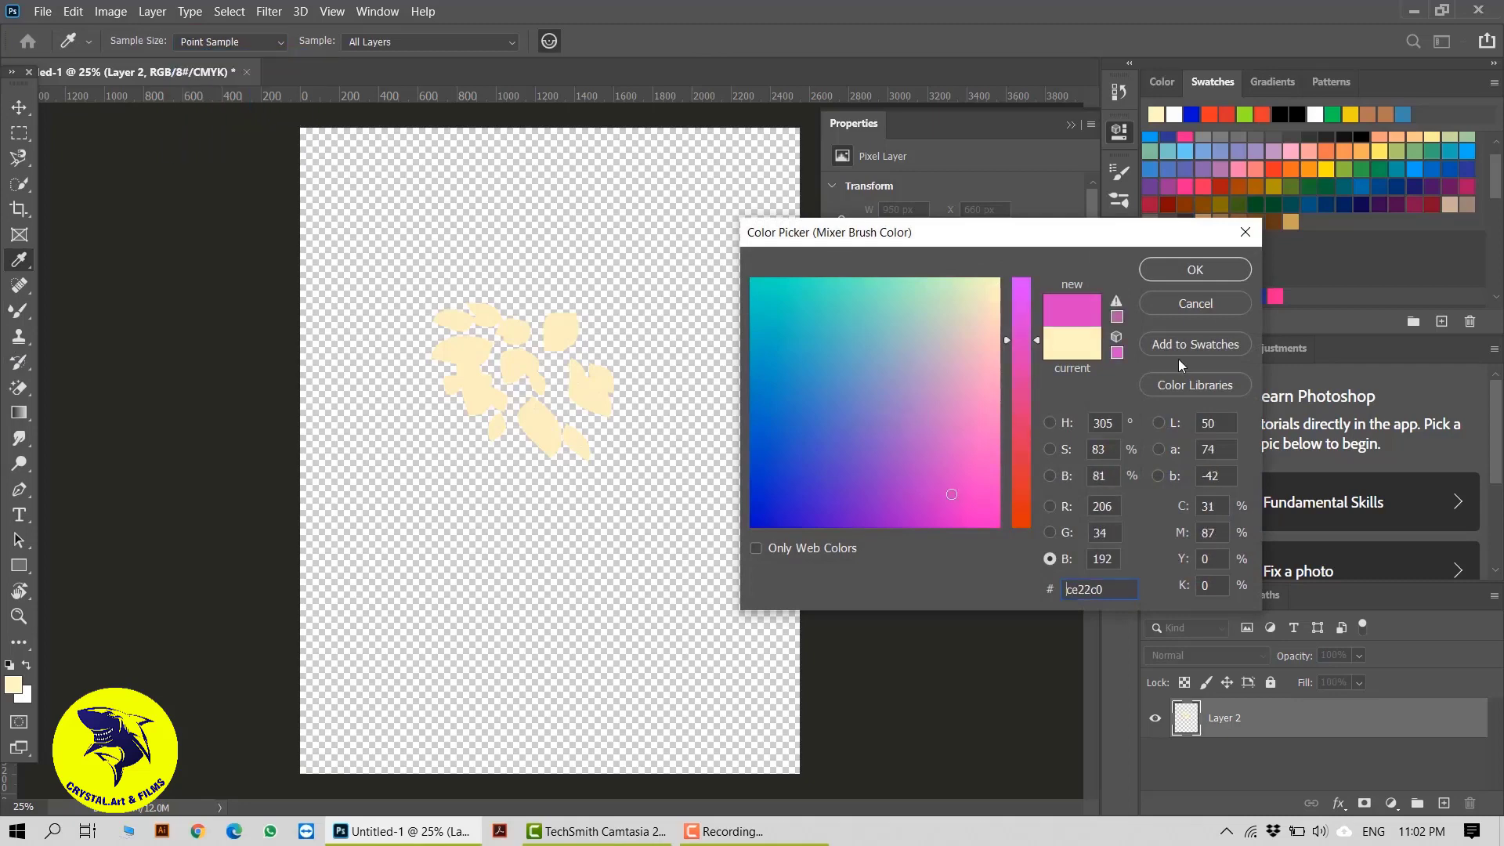
pyautogui.click(1208, 272)
pyautogui.click(637, 480)
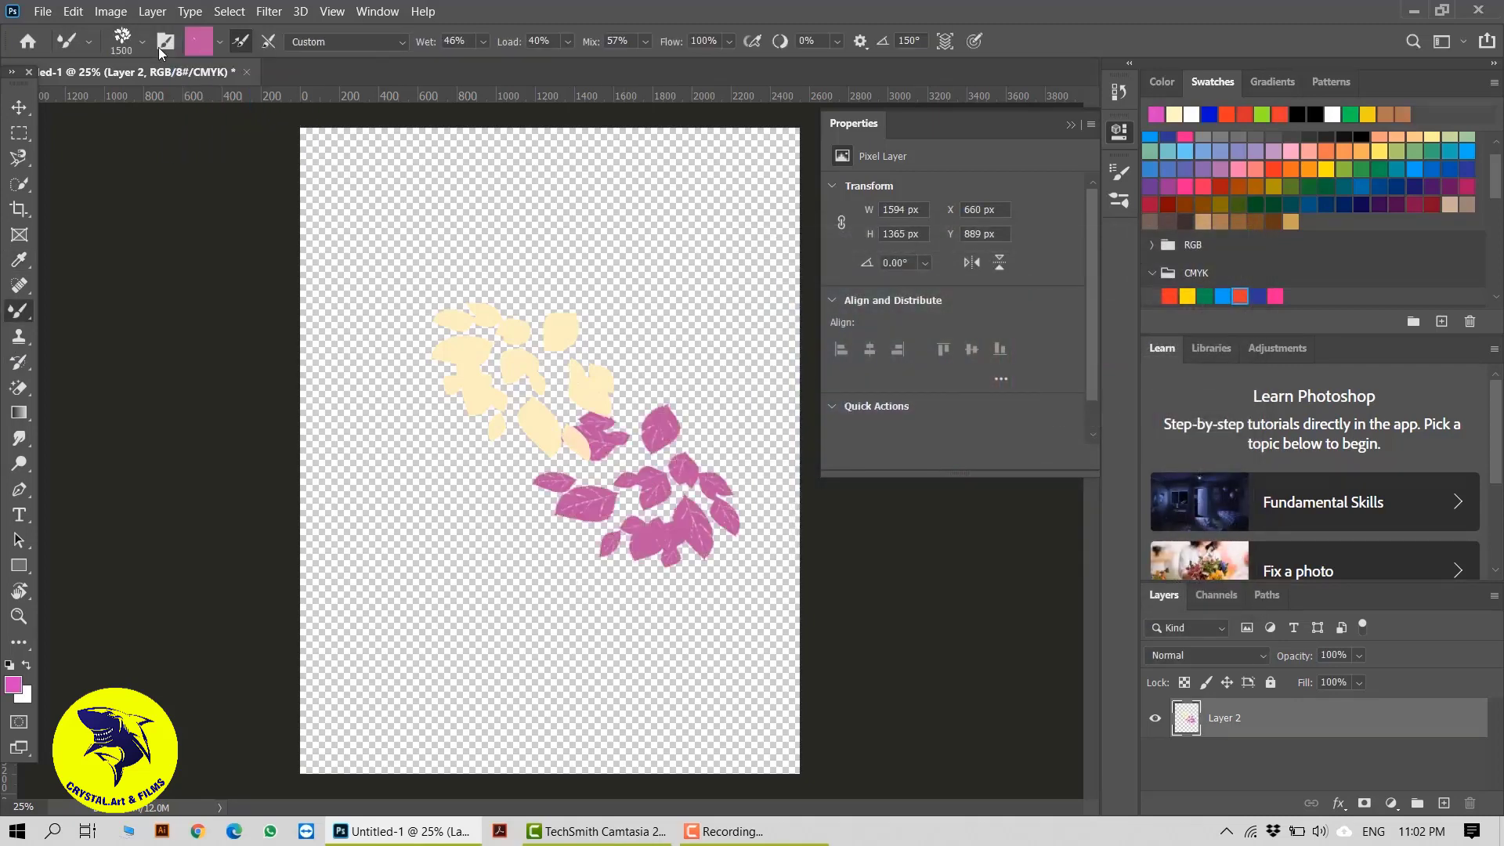
# Step: Set the Mixer Brush colour to blue 4653c0
pyautogui.click(217, 43)
pyautogui.click(217, 42)
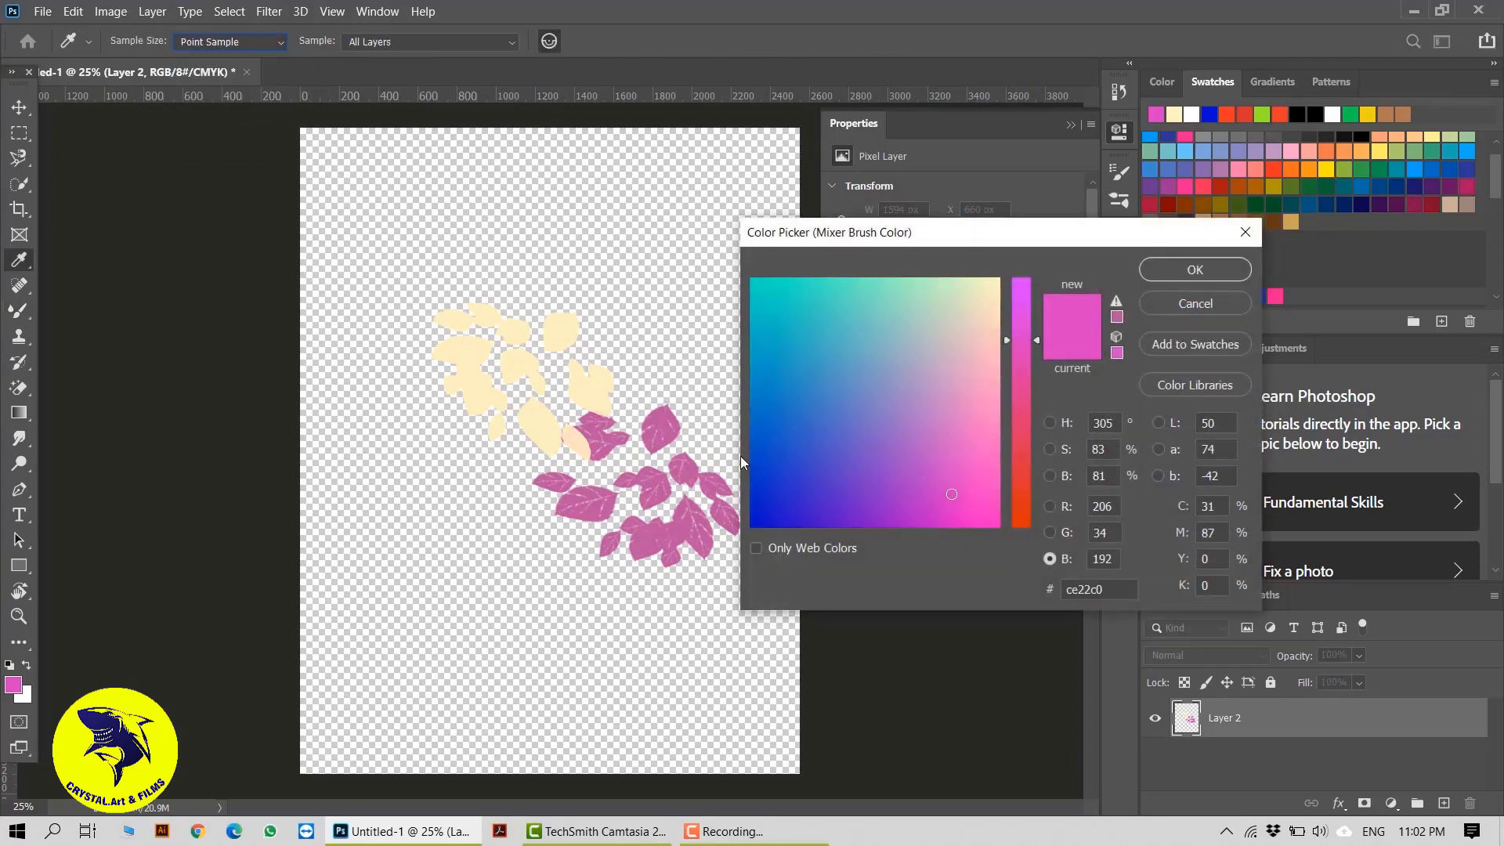
pyautogui.click(818, 447)
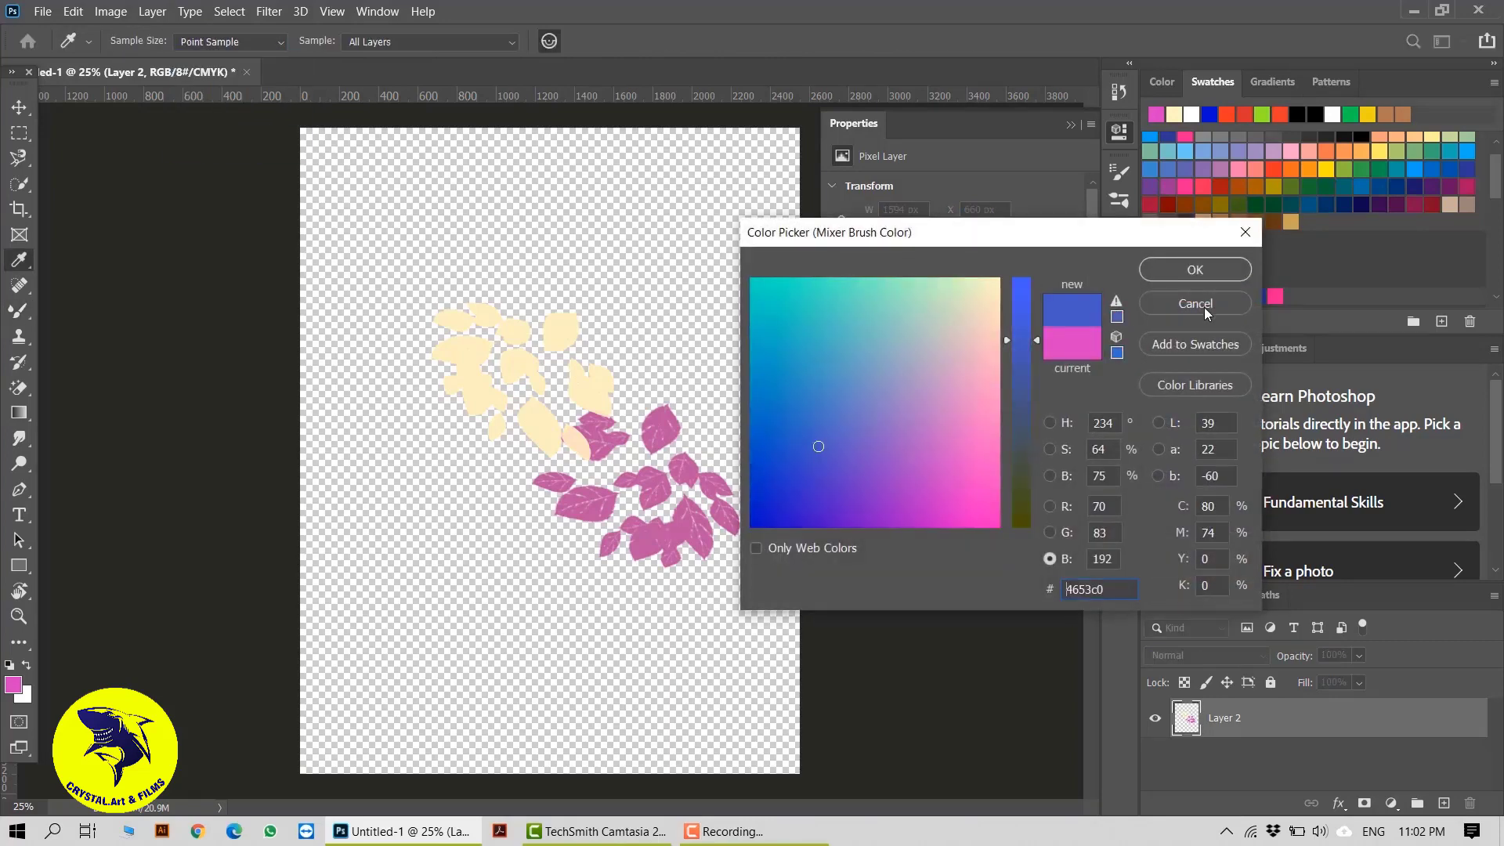
pyautogui.click(1200, 268)
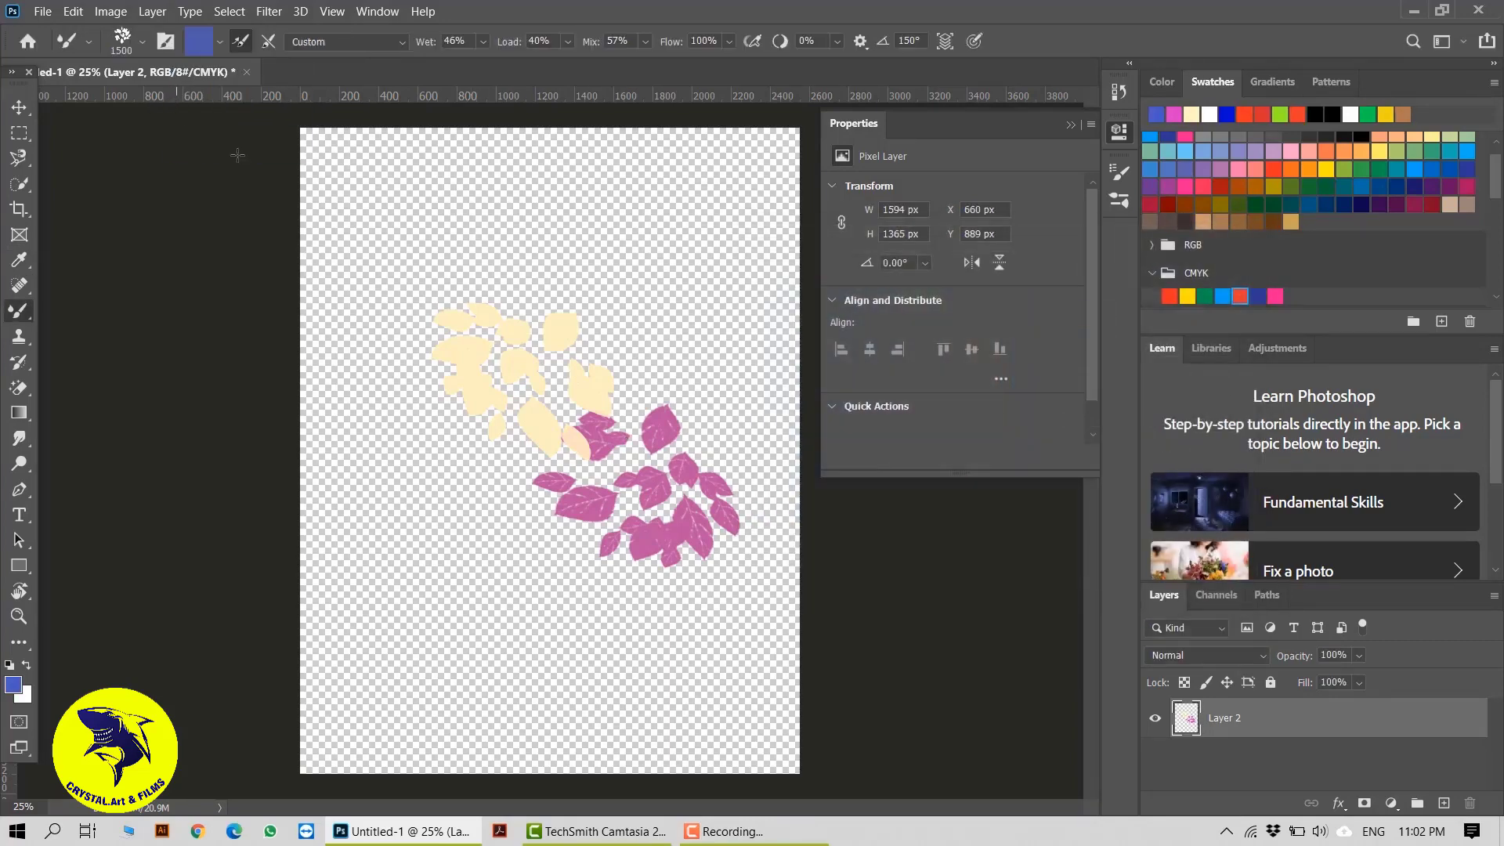
# Step: Reduce the brush size to 800 and stamp a small blue leaf cluster below the cream leaves
pyautogui.press('[')
pyautogui.press('[')
pyautogui.press('[')
pyautogui.press('[')
pyautogui.click(484, 499)
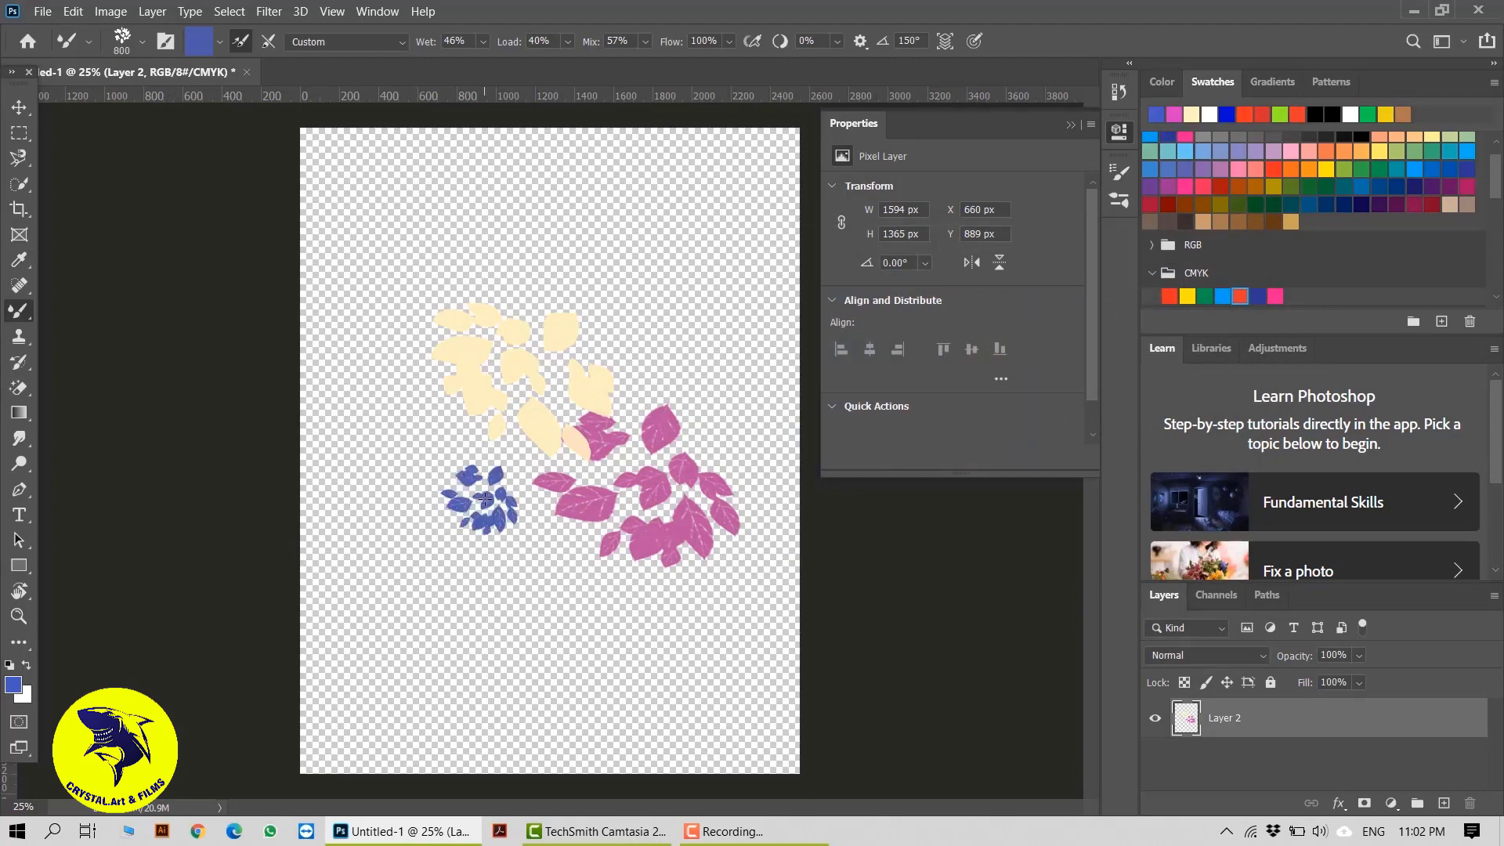
# Step: Deselect the layer and define the leaf artwork as a pattern named Pattern 2
pyautogui.click(19, 106)
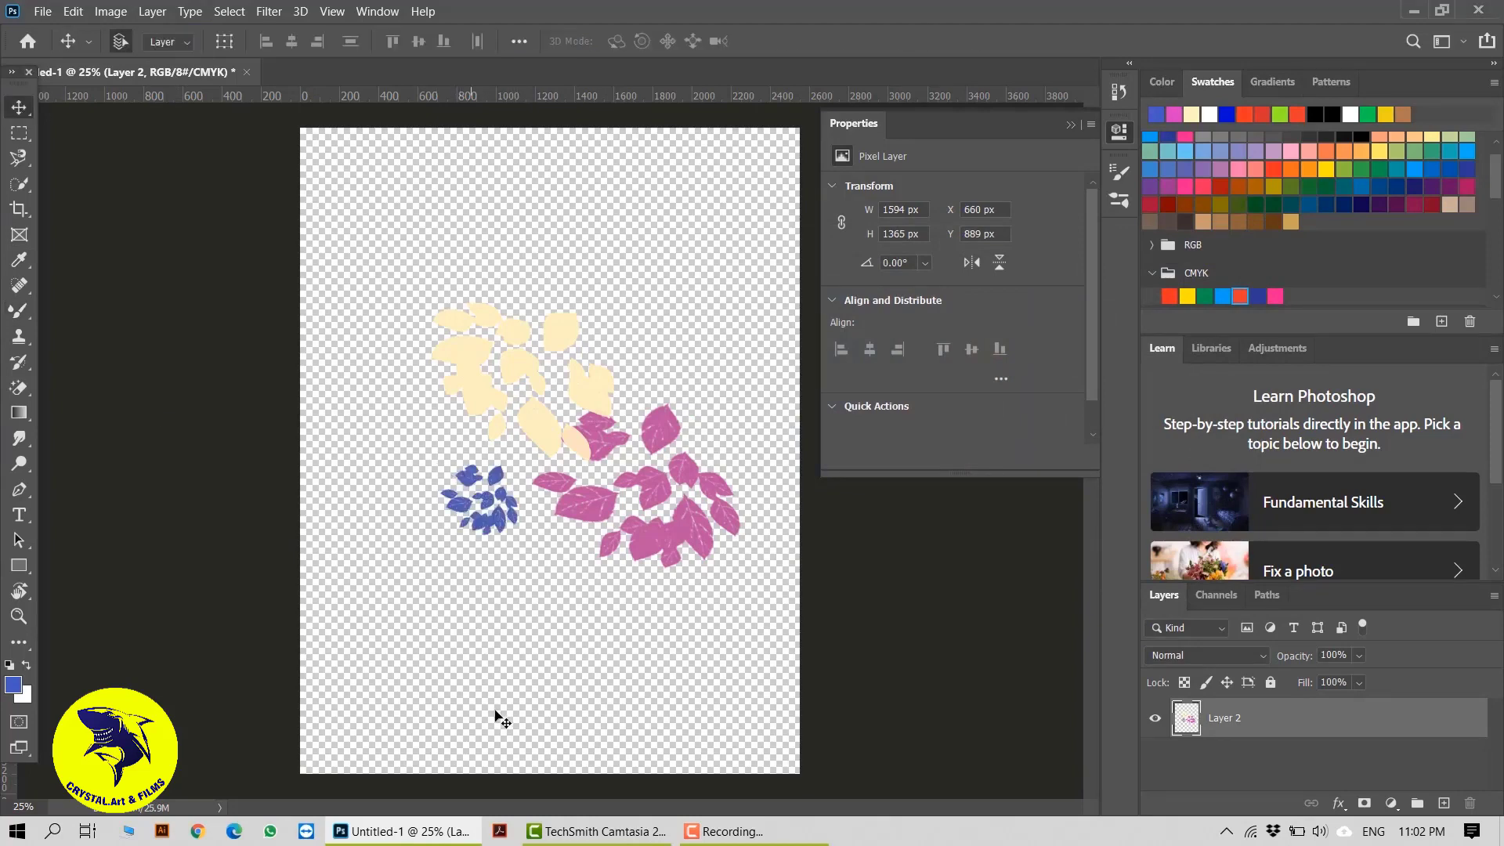
pyautogui.click(375, 264)
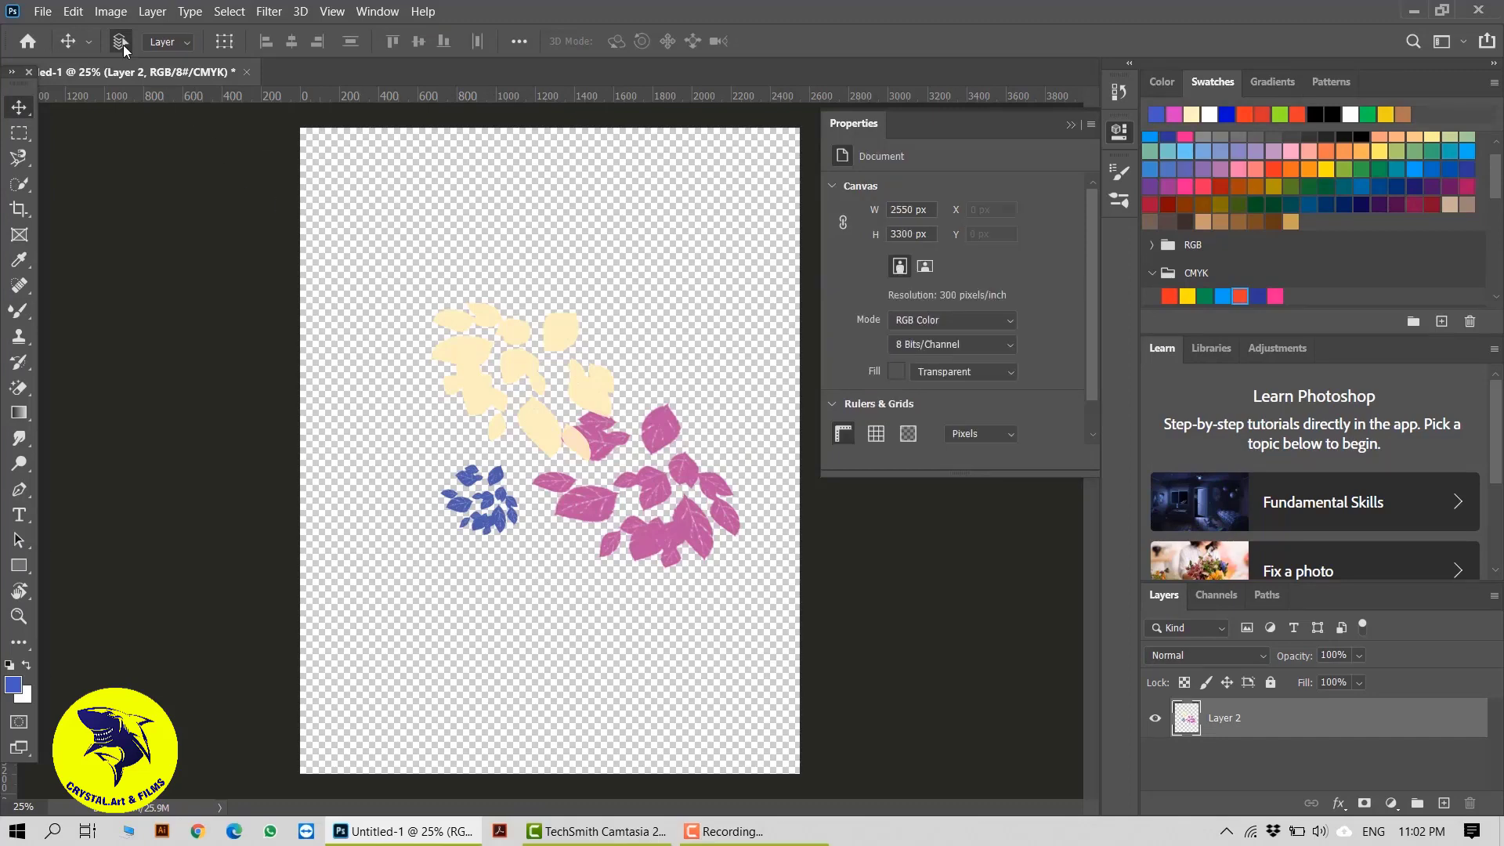
pyautogui.click(74, 12)
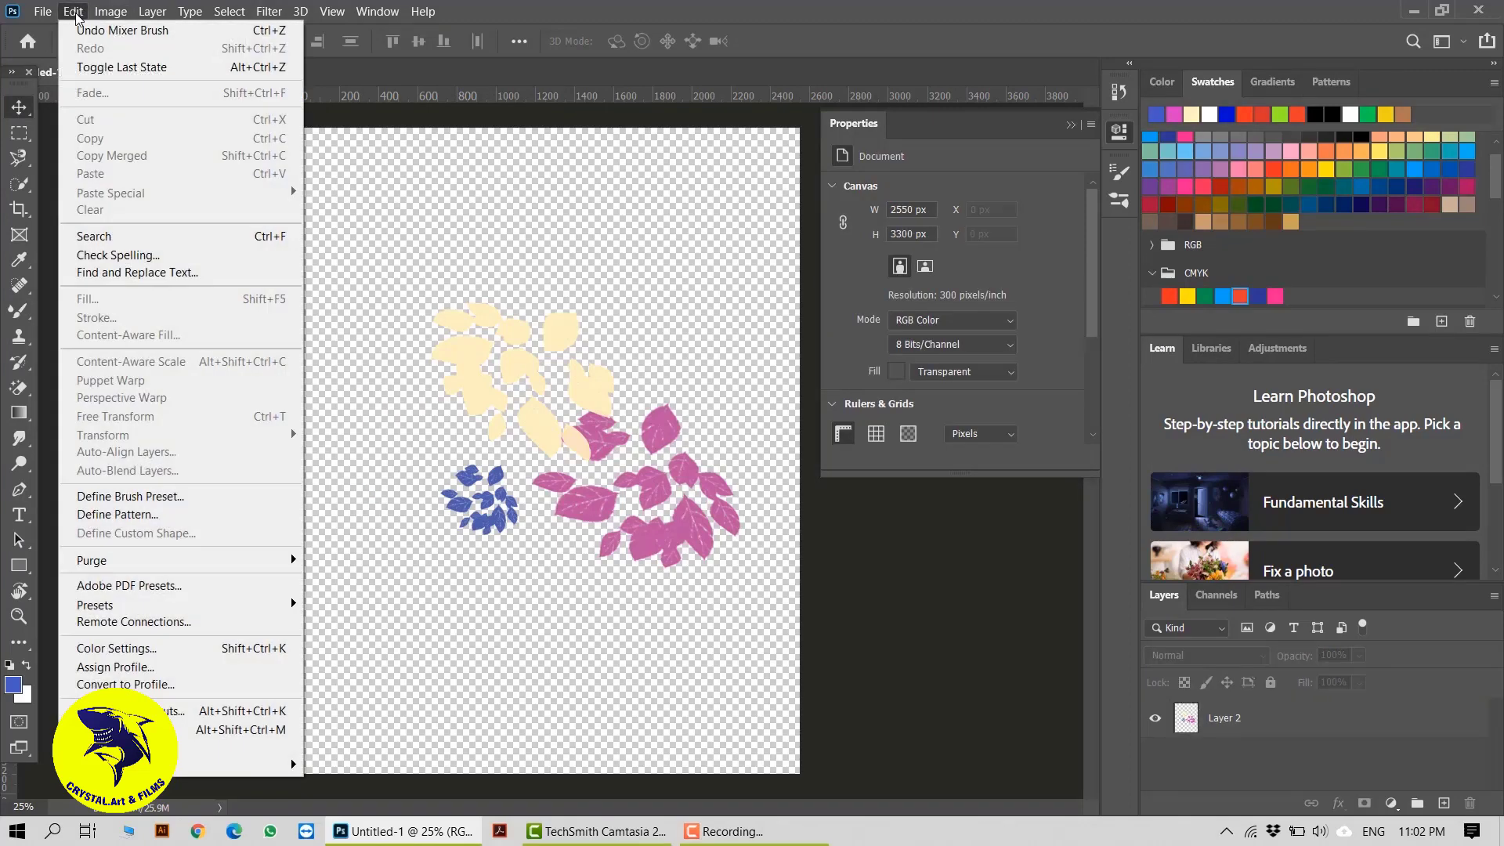
pyautogui.click(142, 514)
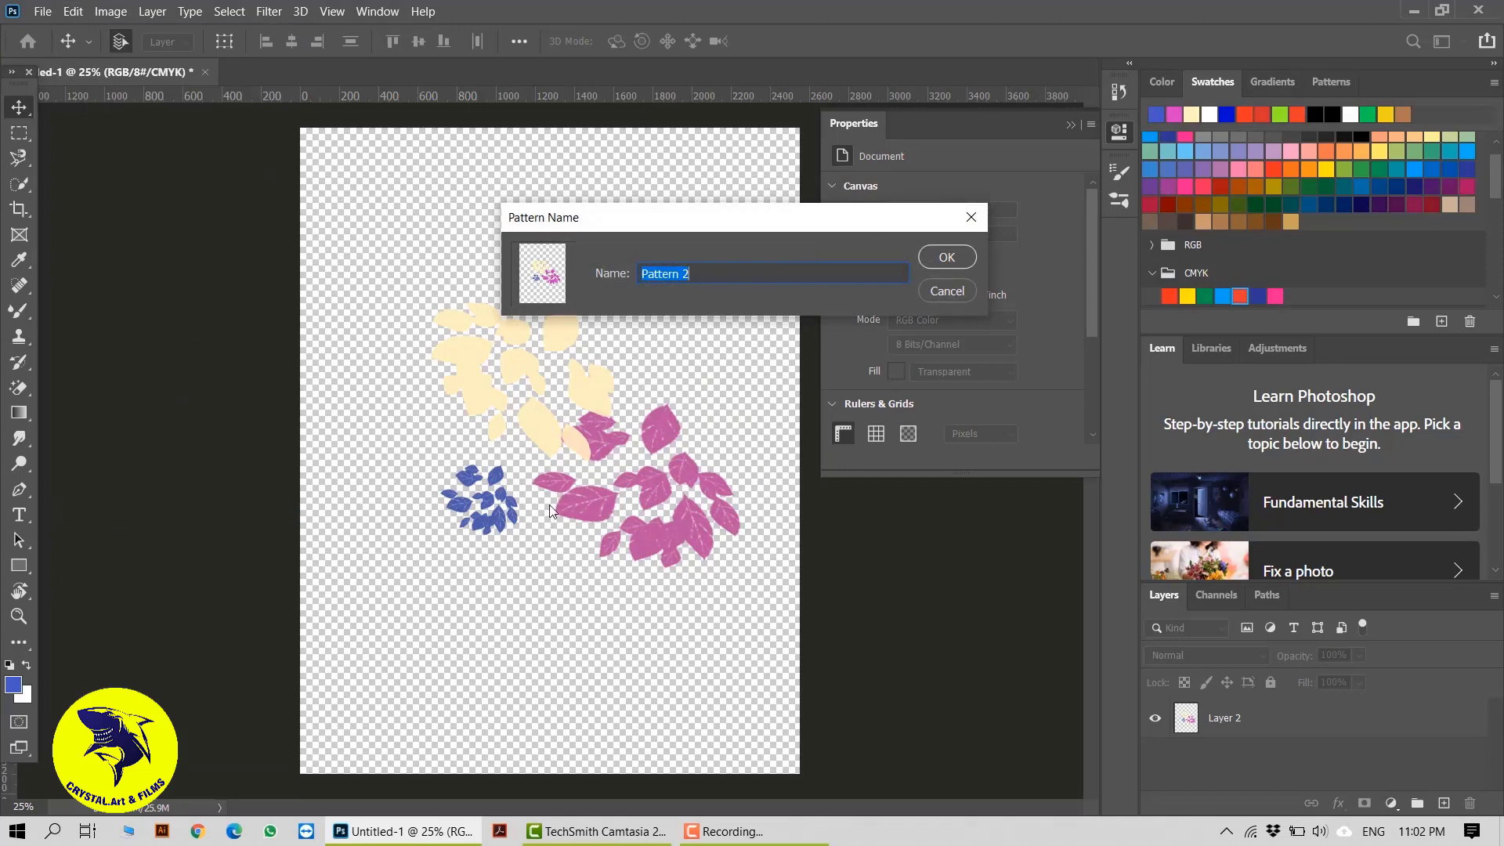
pyautogui.click(948, 256)
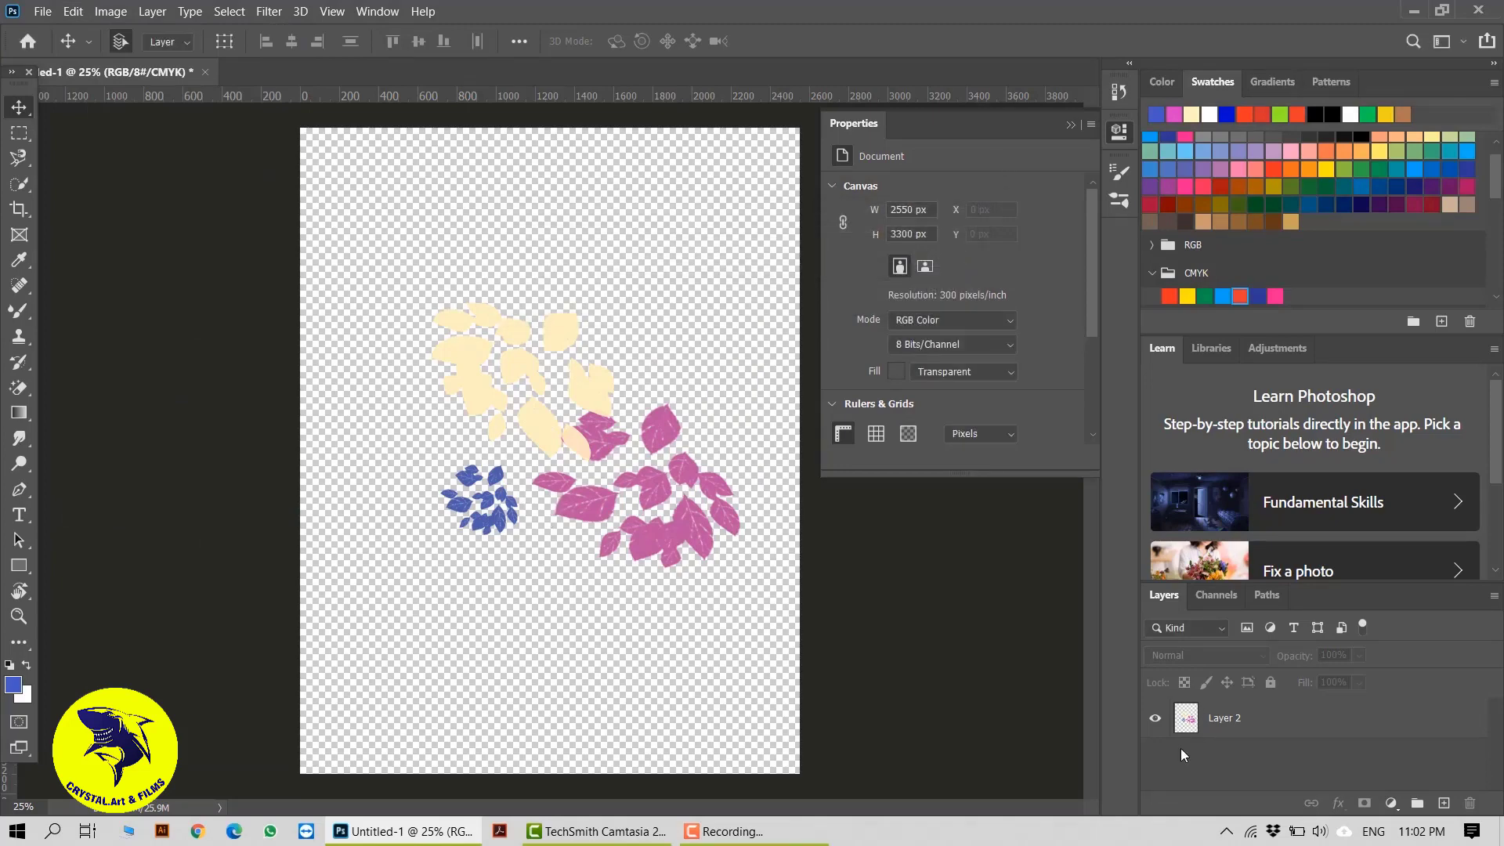
# Step: Add a new empty layer and delete Layer 2 with the leaf artwork
pyautogui.click(1444, 803)
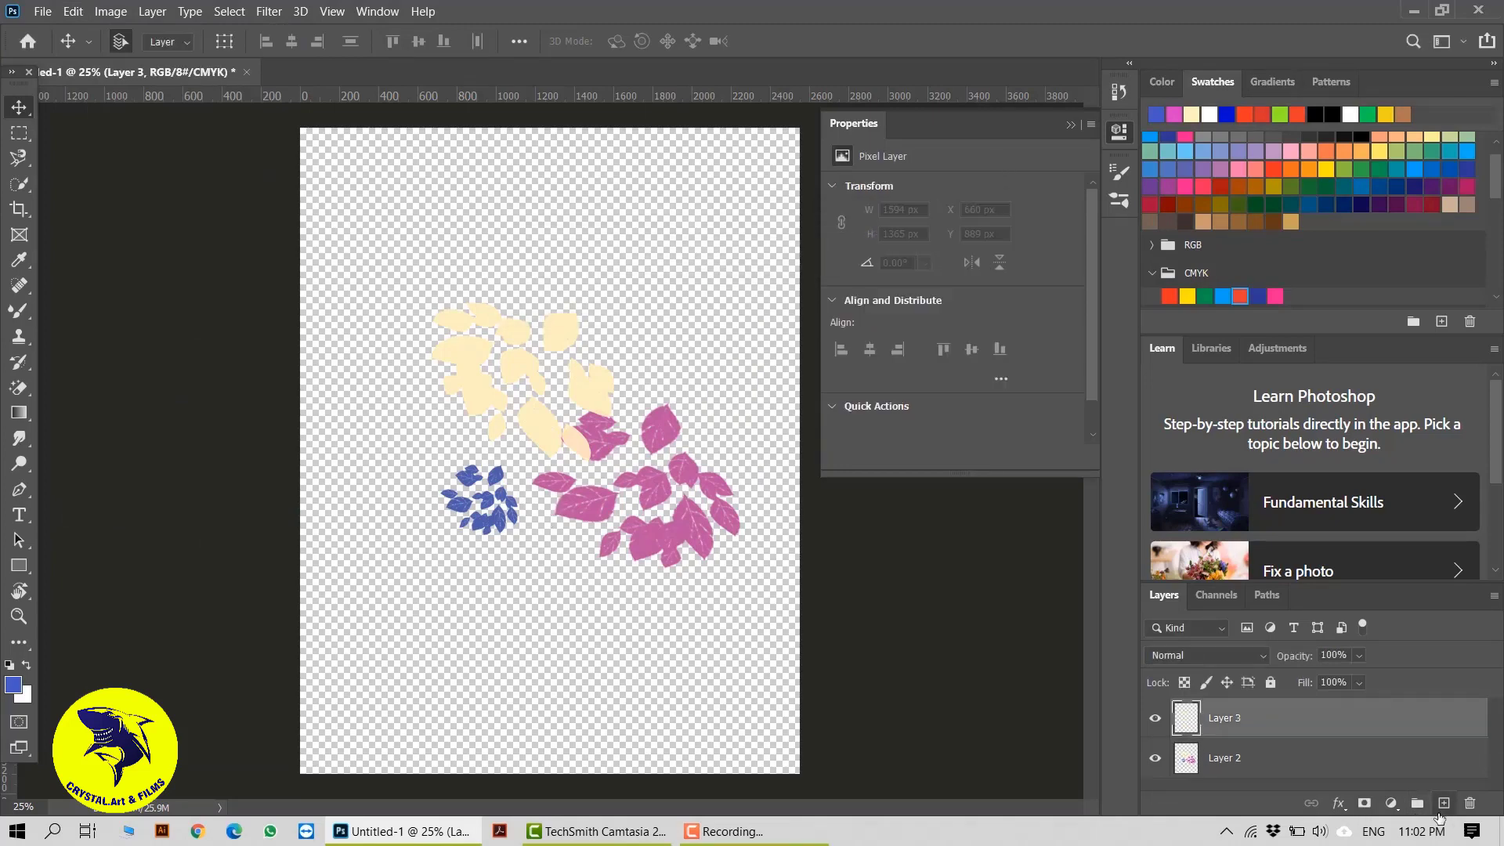
pyautogui.click(1229, 757)
pyautogui.press('Delete')
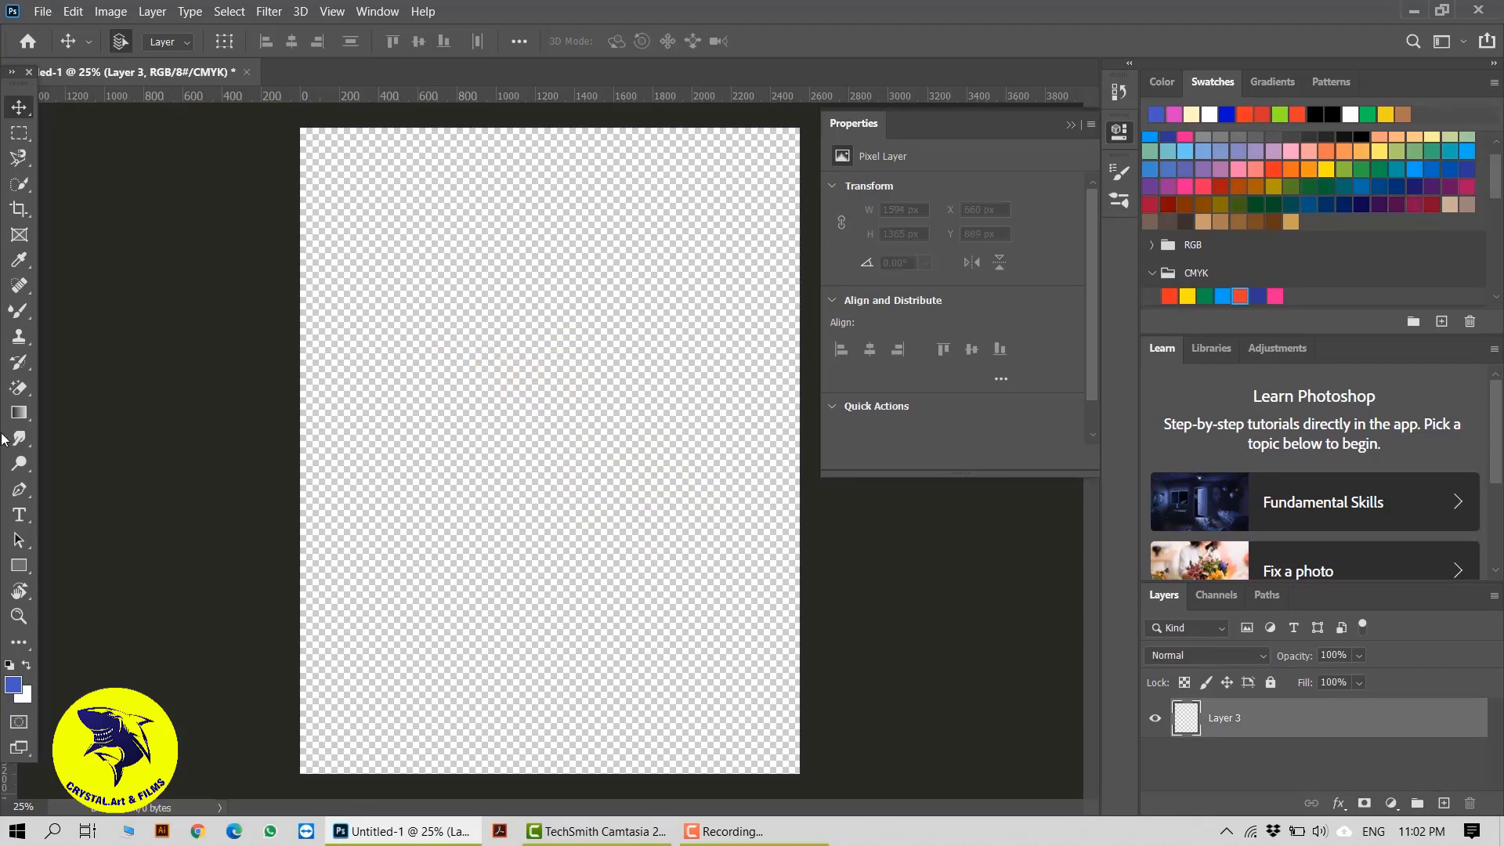
# Step: Draw a circle about 2062 px in diameter in the middle of the canvas with the Ellipse tool
pyautogui.click(25, 564)
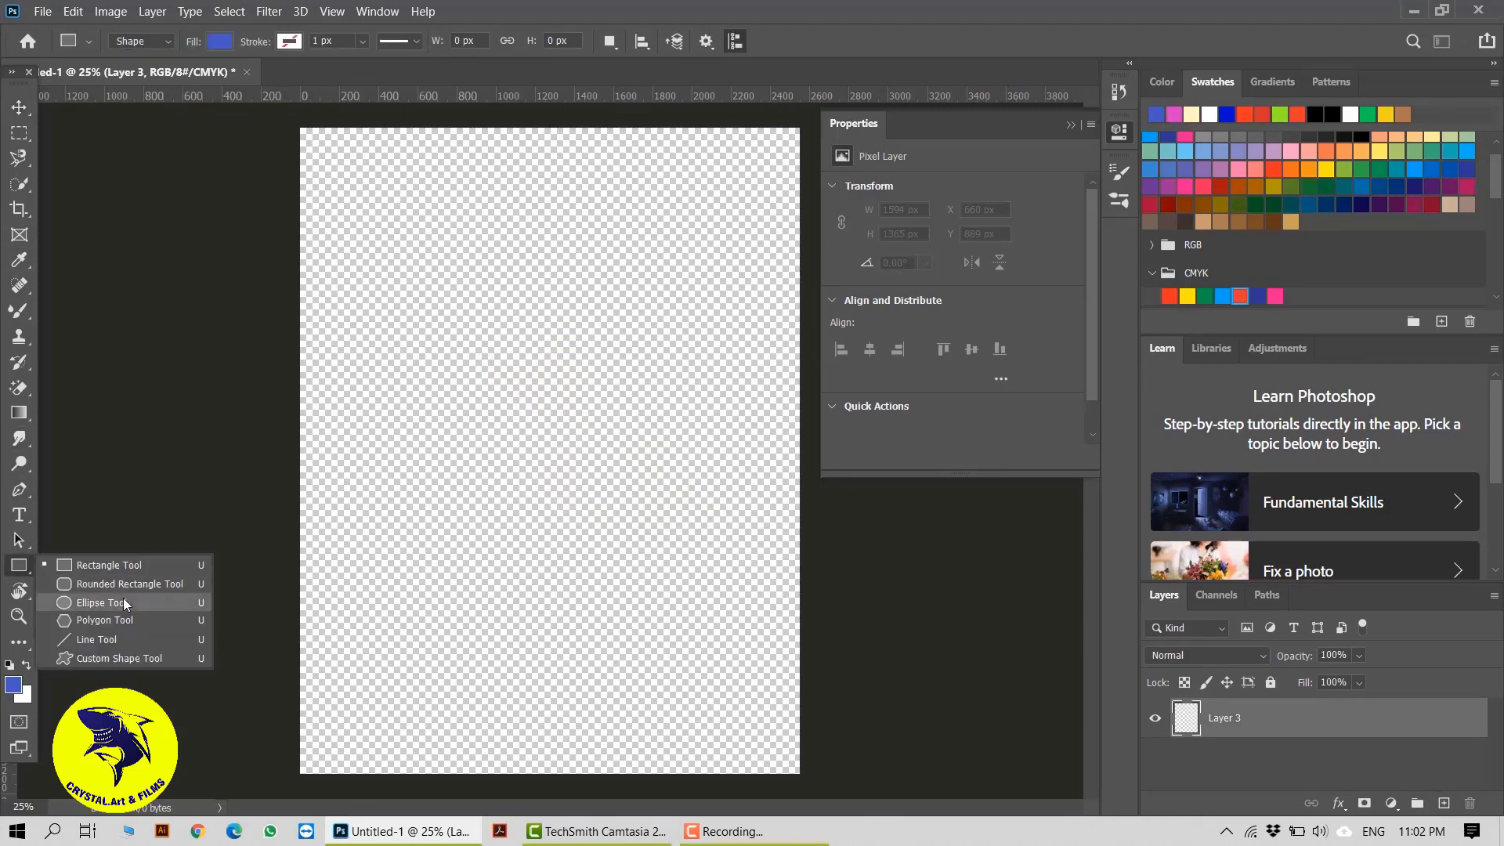
pyautogui.click(124, 602)
pyautogui.moveTo(358, 245); pyautogui.dragTo(763, 652)
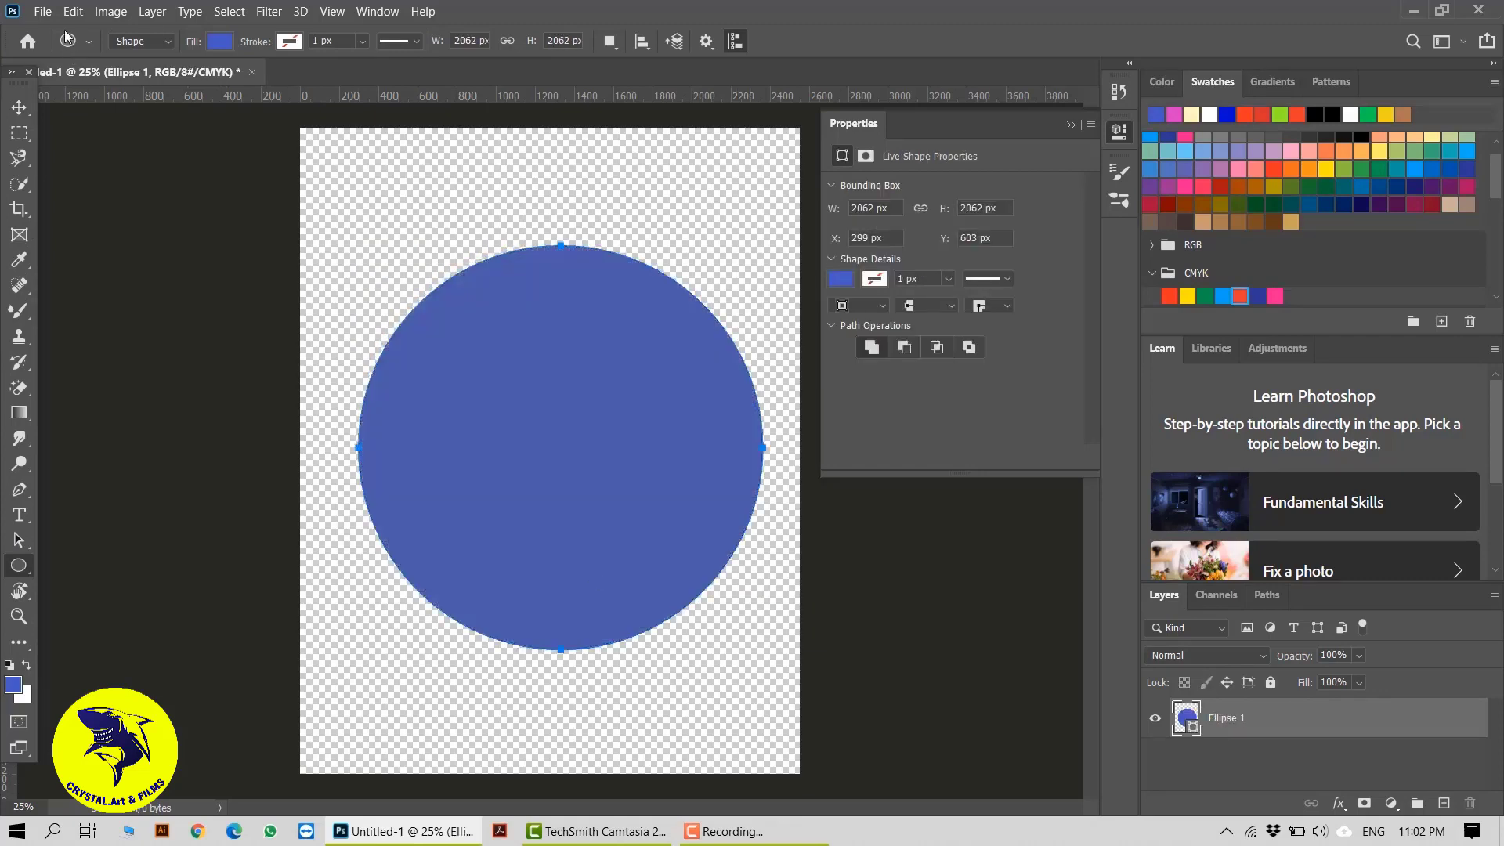
# Step: Change the circle's fill to the custom leaf pattern
pyautogui.click(211, 43)
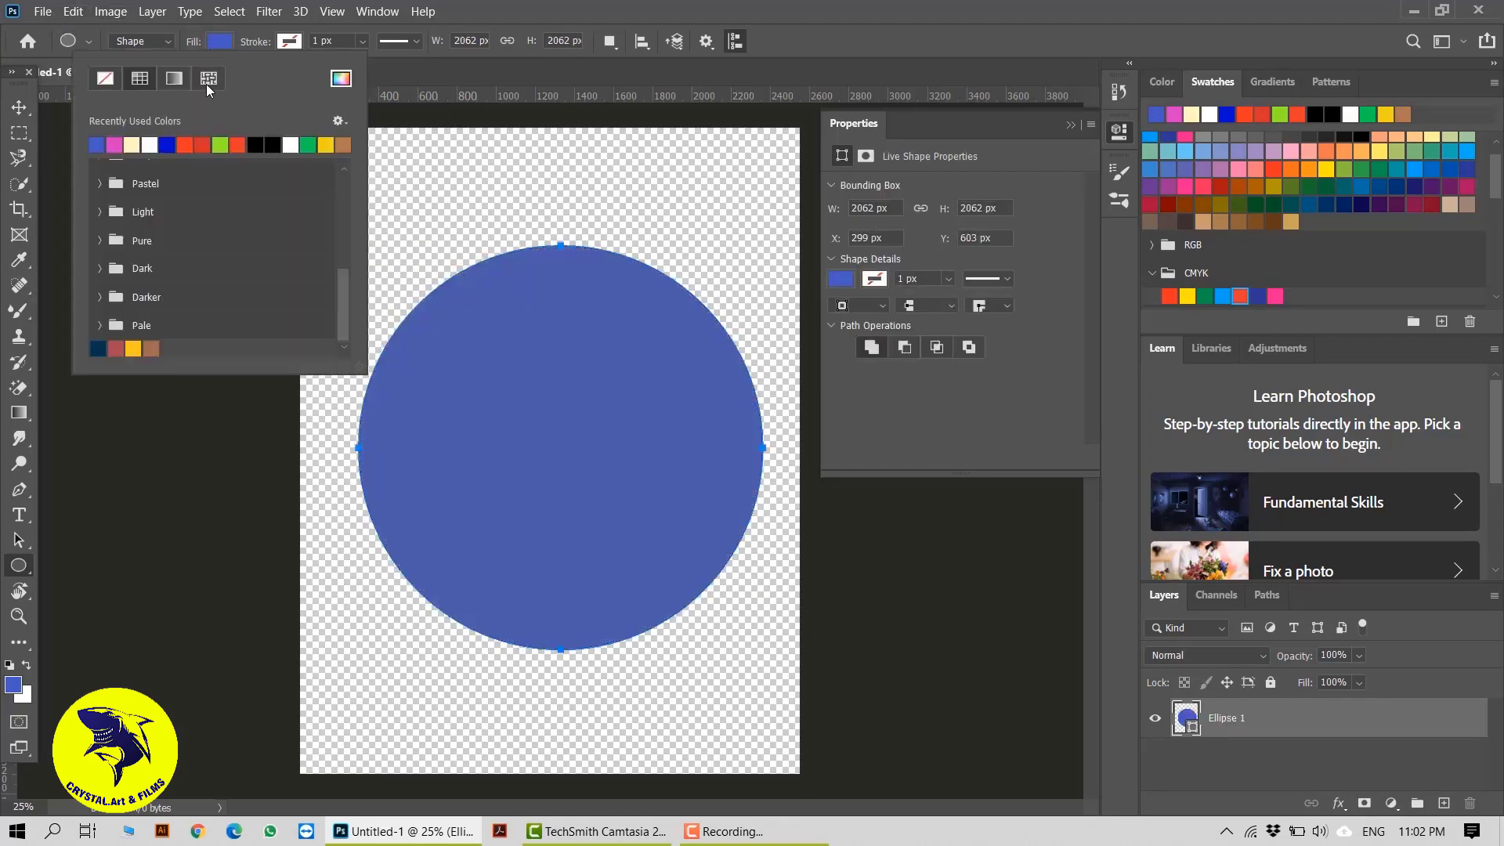
pyautogui.click(210, 81)
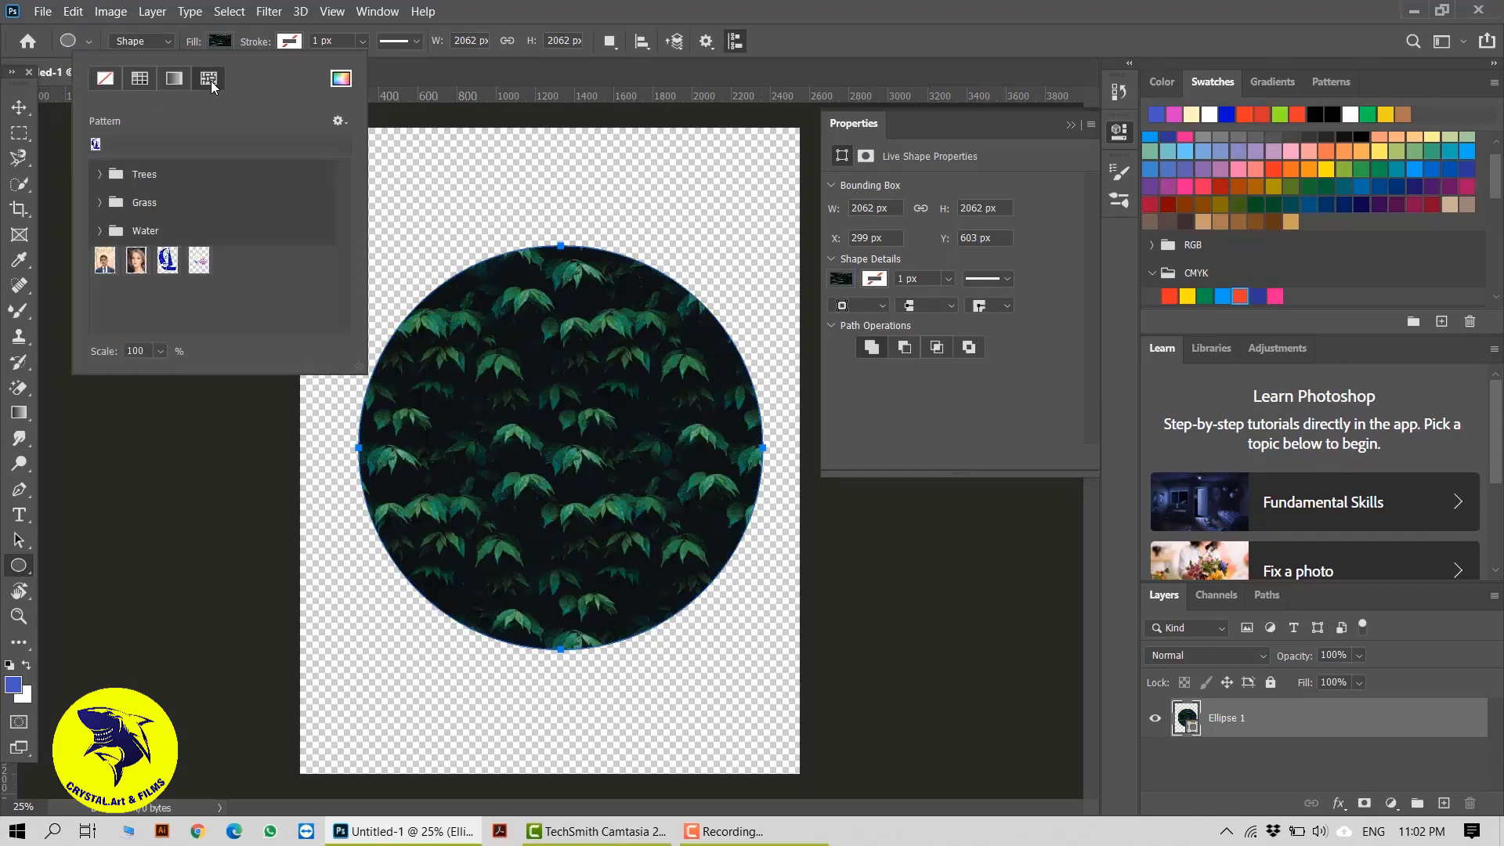
pyautogui.click(200, 270)
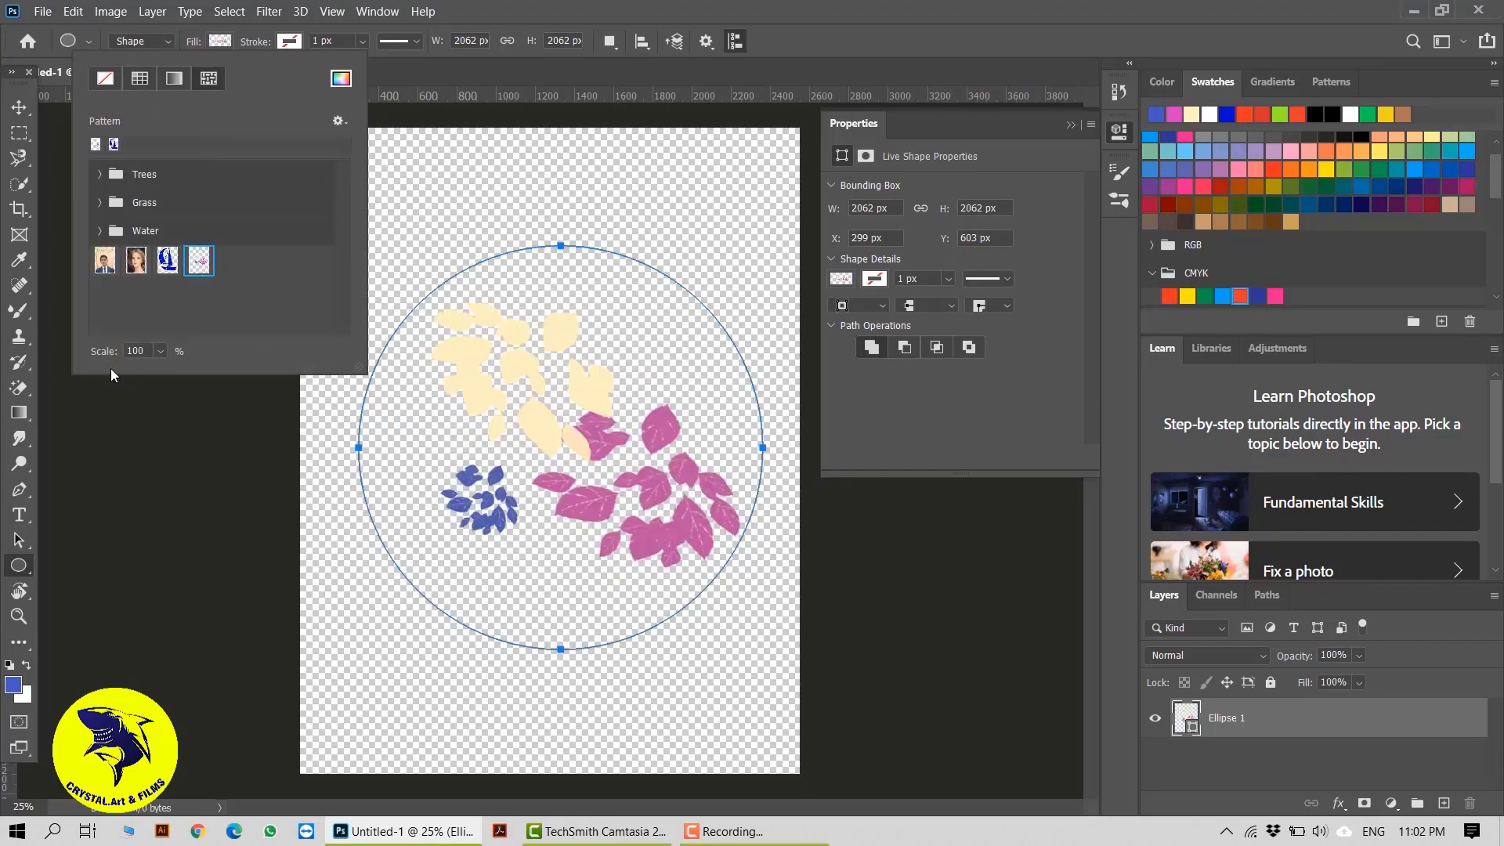
# Step: Set the leaf pattern's fill scale to 1% and switch to the Move tool
pyautogui.click(159, 351)
pyautogui.moveTo(166, 373); pyautogui.dragTo(157, 374)
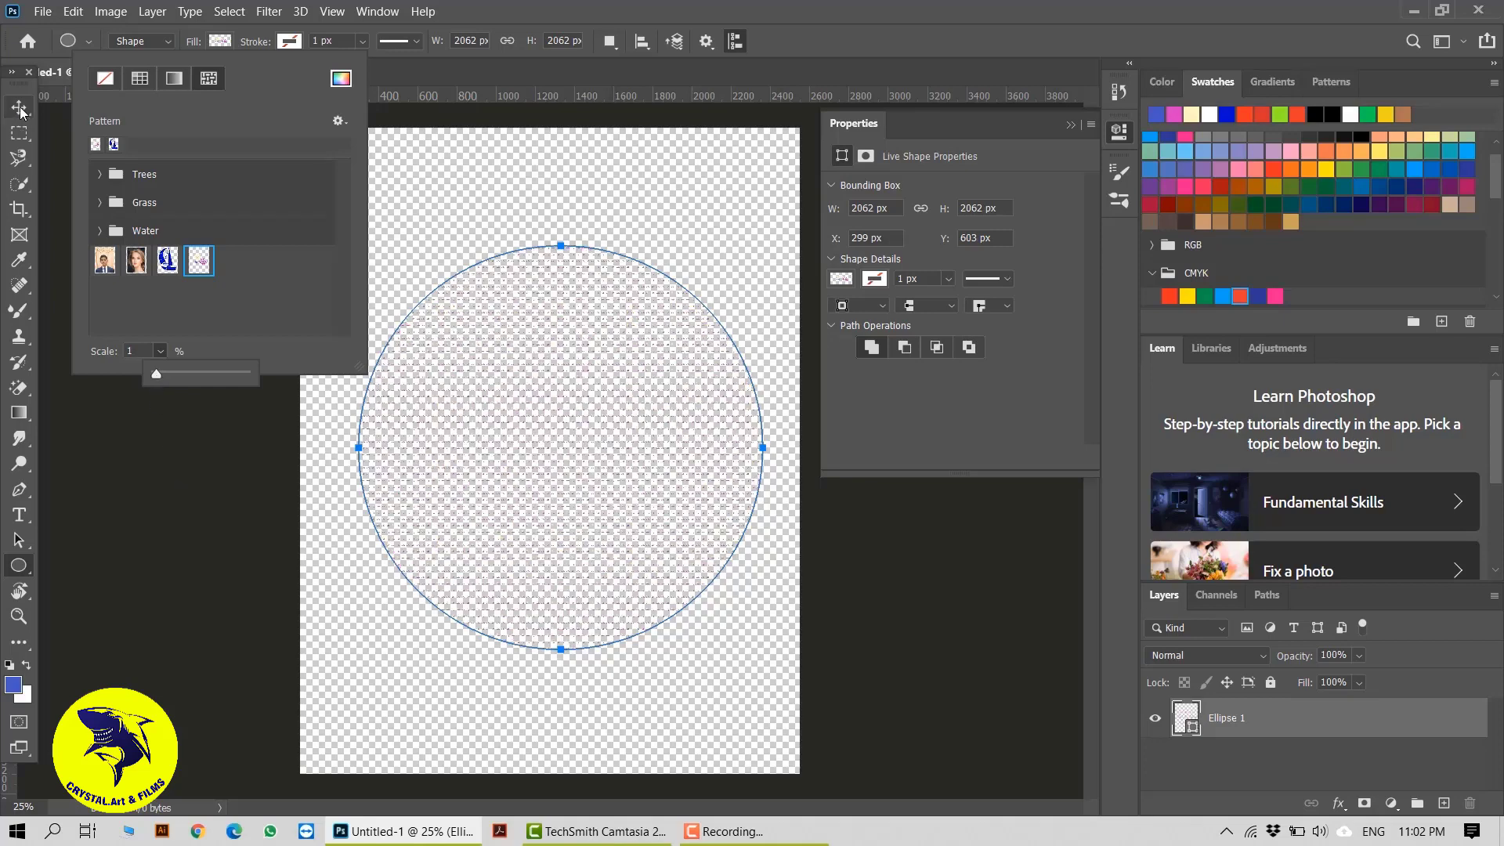
pyautogui.click(131, 429)
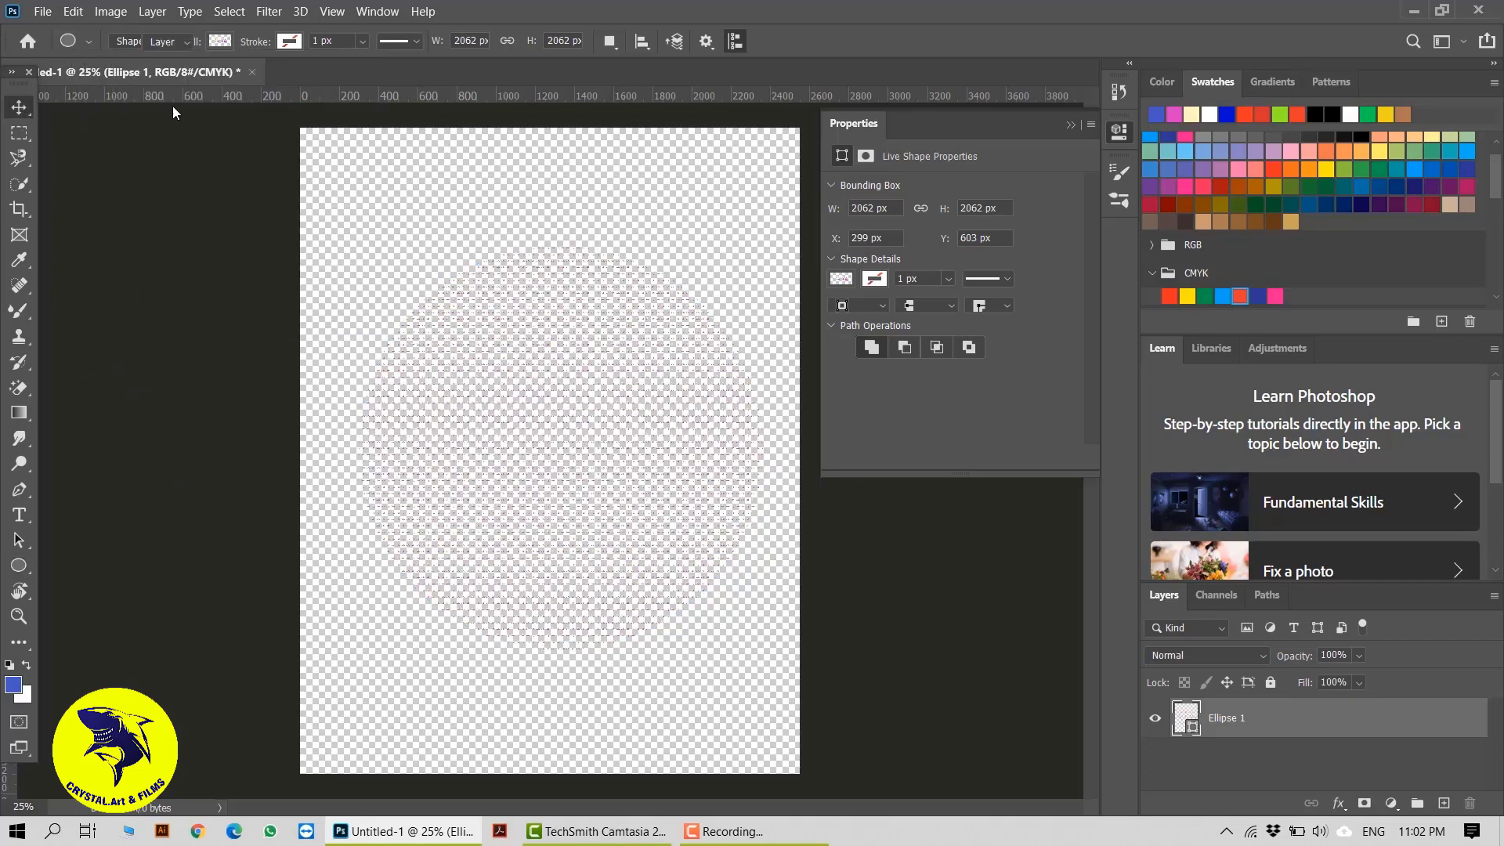
pyautogui.press('v')
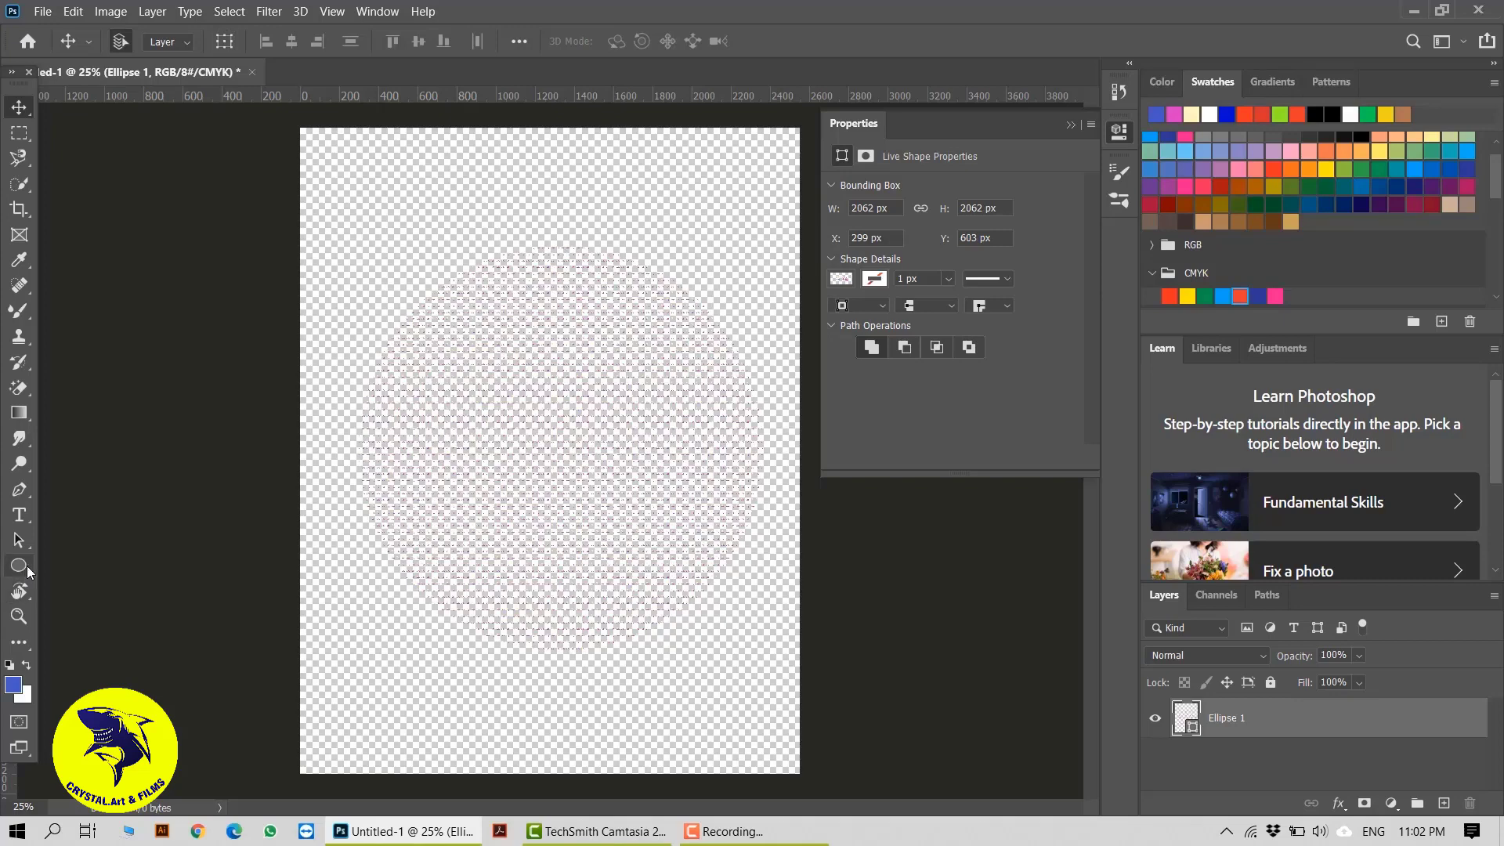
# Step: Set the scale of the circle's leaf pattern fill to 34%
pyautogui.click(22, 565)
pyautogui.click(220, 42)
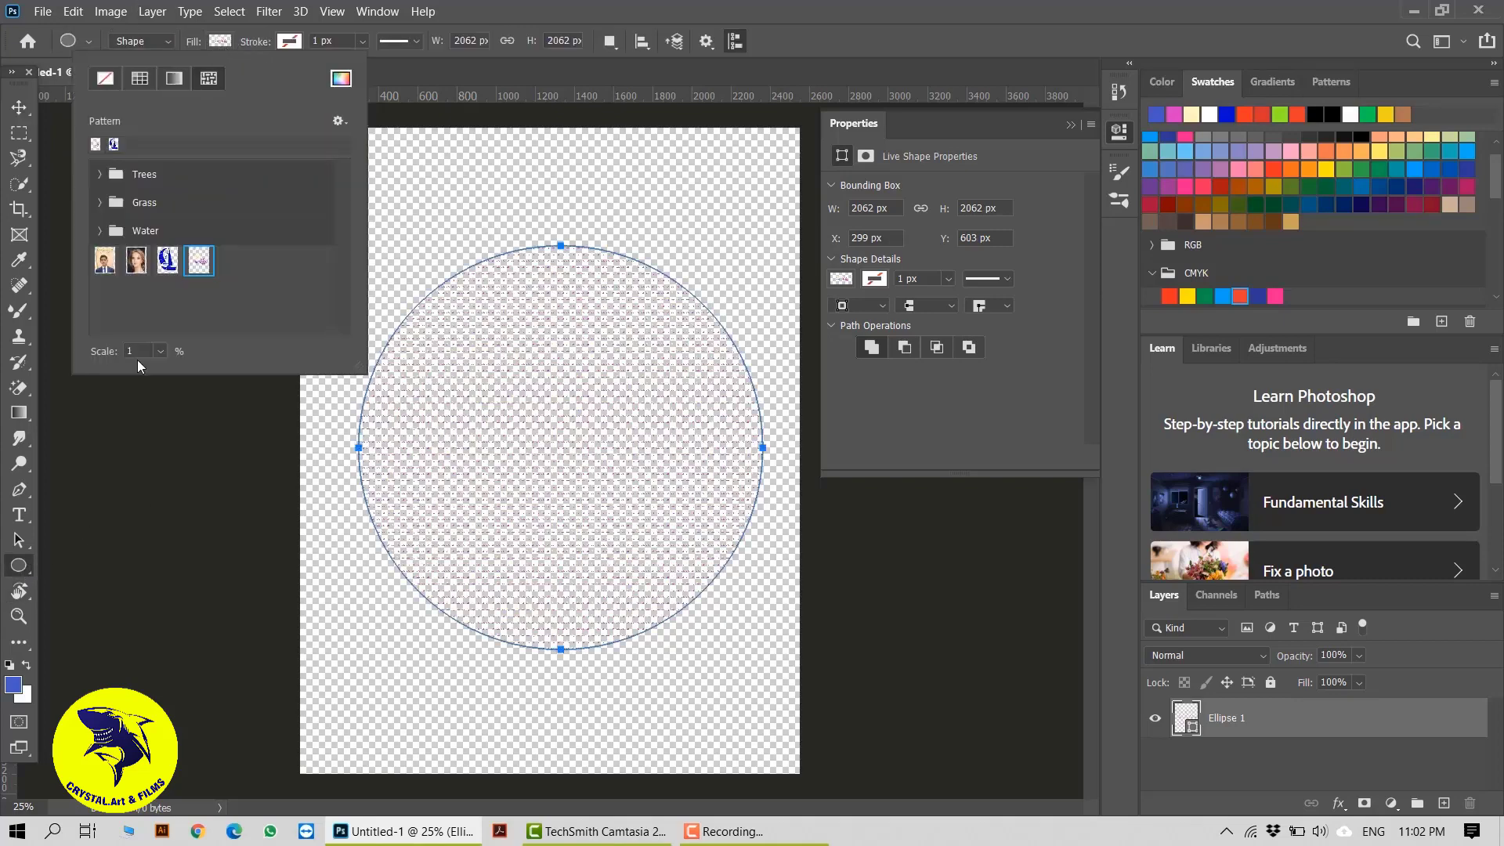
pyautogui.click(161, 355)
pyautogui.moveTo(163, 375); pyautogui.dragTo(166, 374)
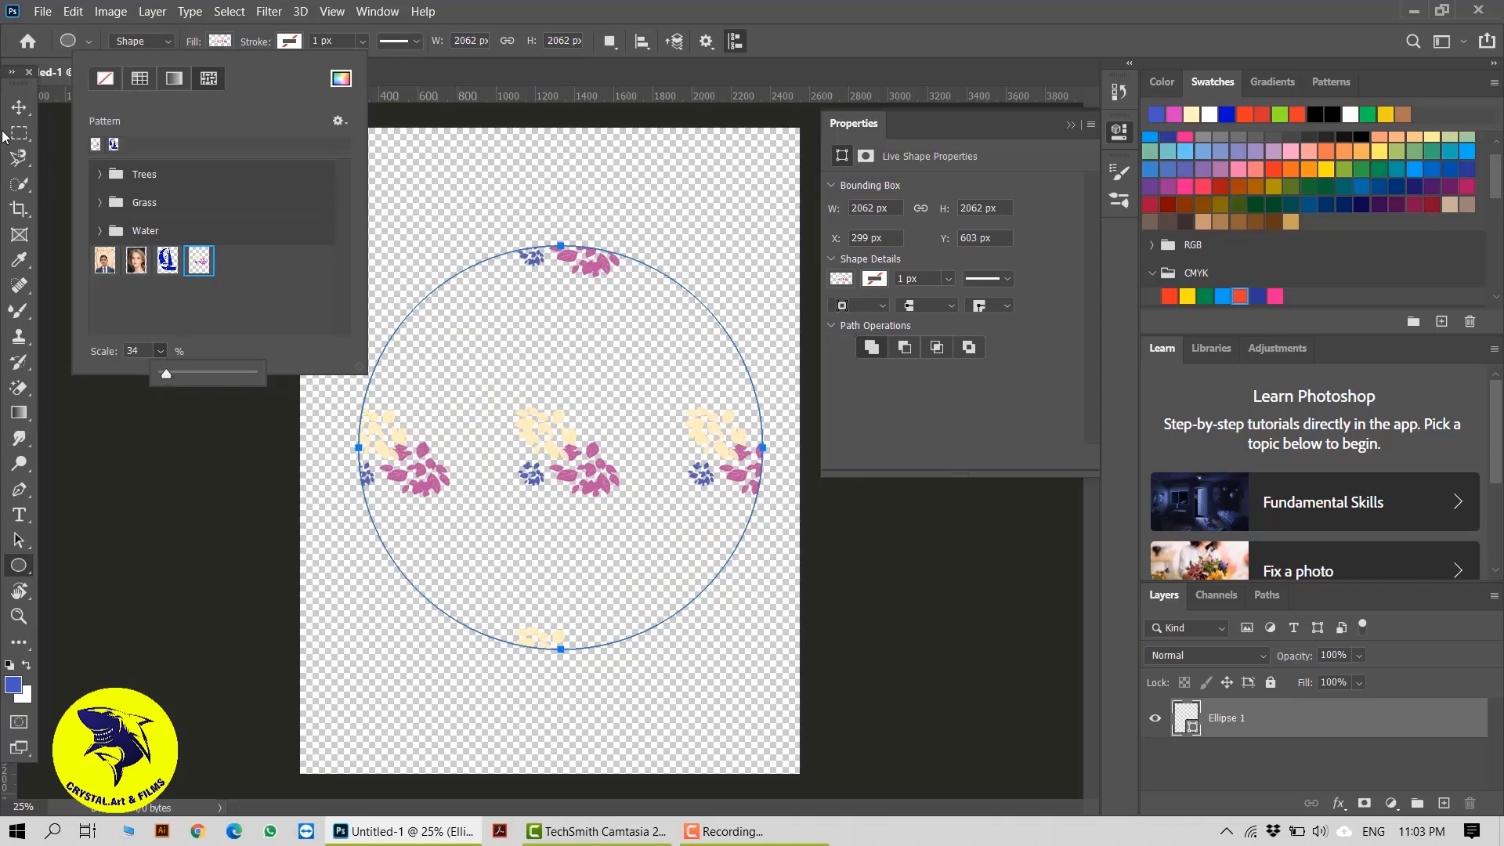
# Step: Move the patterned circle up and slightly left to about X 244 px, Y 259 px
pyautogui.click(19, 107)
pyautogui.moveTo(573, 576); pyautogui.dragTo(555, 385)
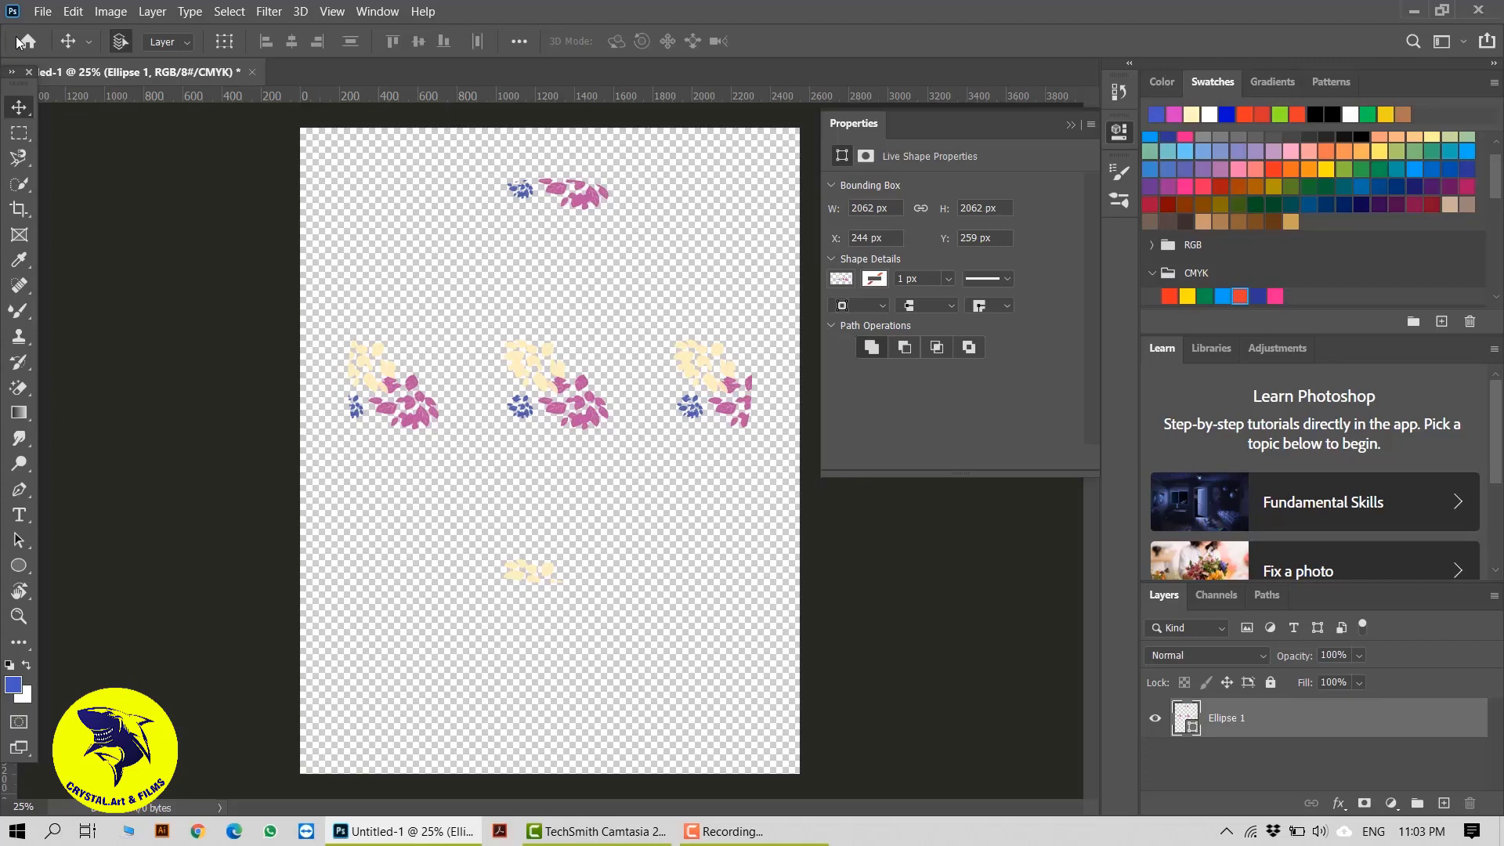
pyautogui.click(752, 831)
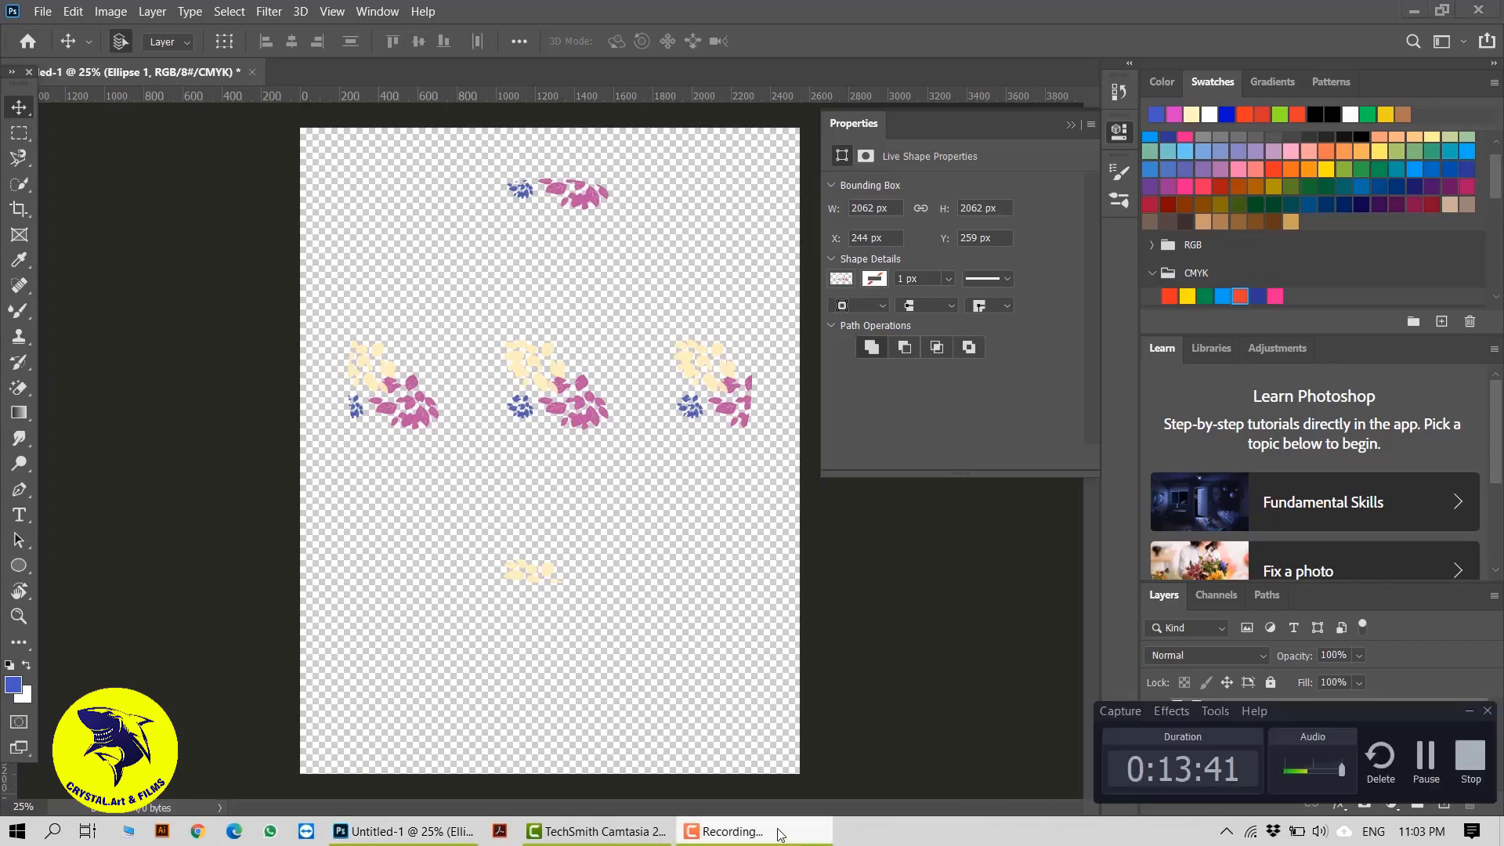